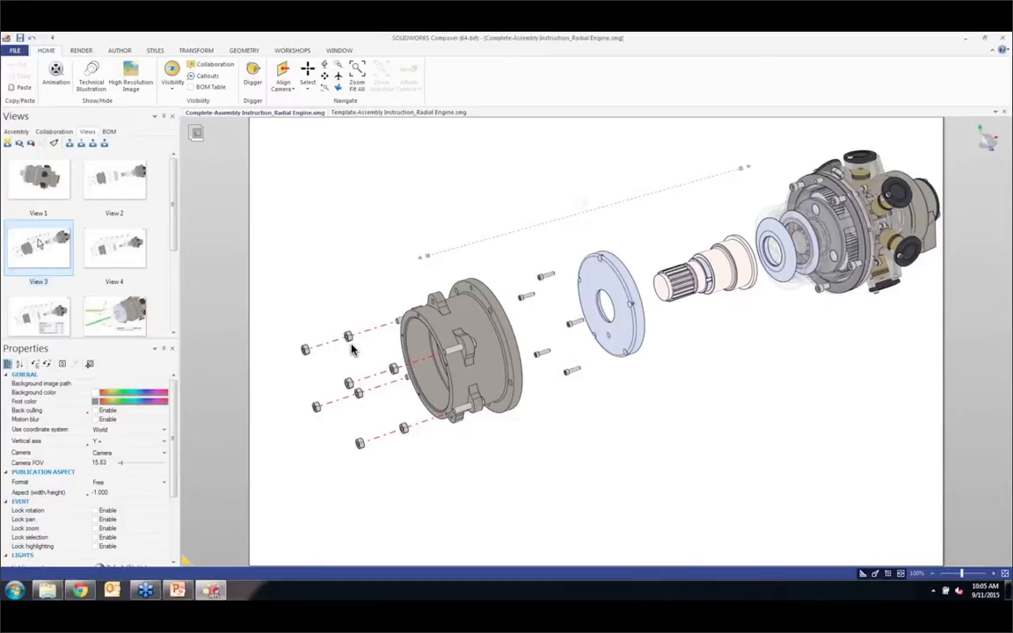
Step: In View 5, restore the splined shaft (Pièce5) and the round cover plate (Pièce2) to their neutral positions
{"action": "left_click", "coordinate": [119, 249]}
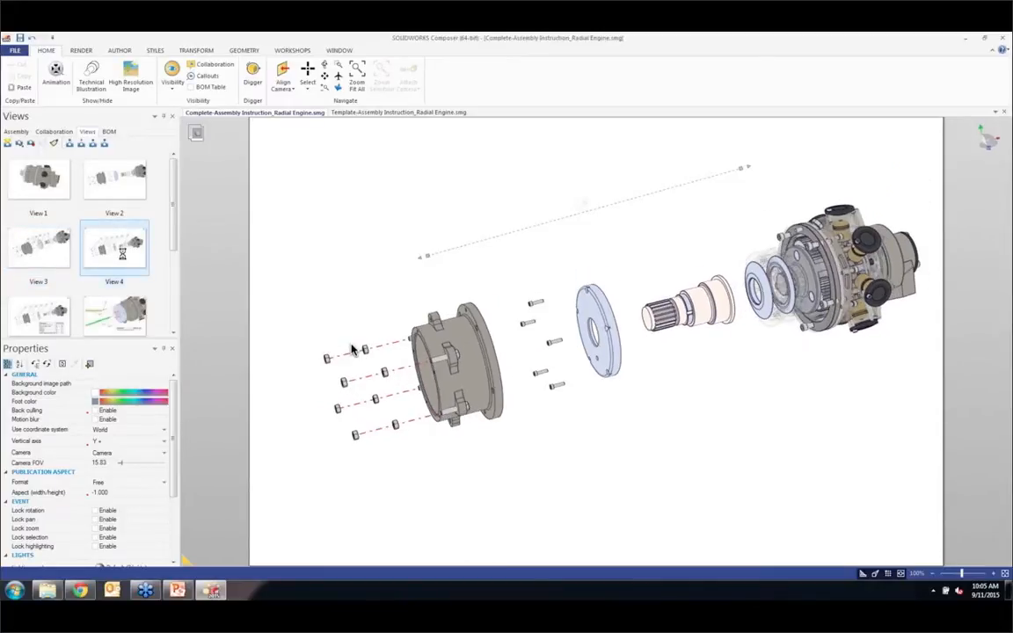
{"action": "left_click", "coordinate": [53, 308]}
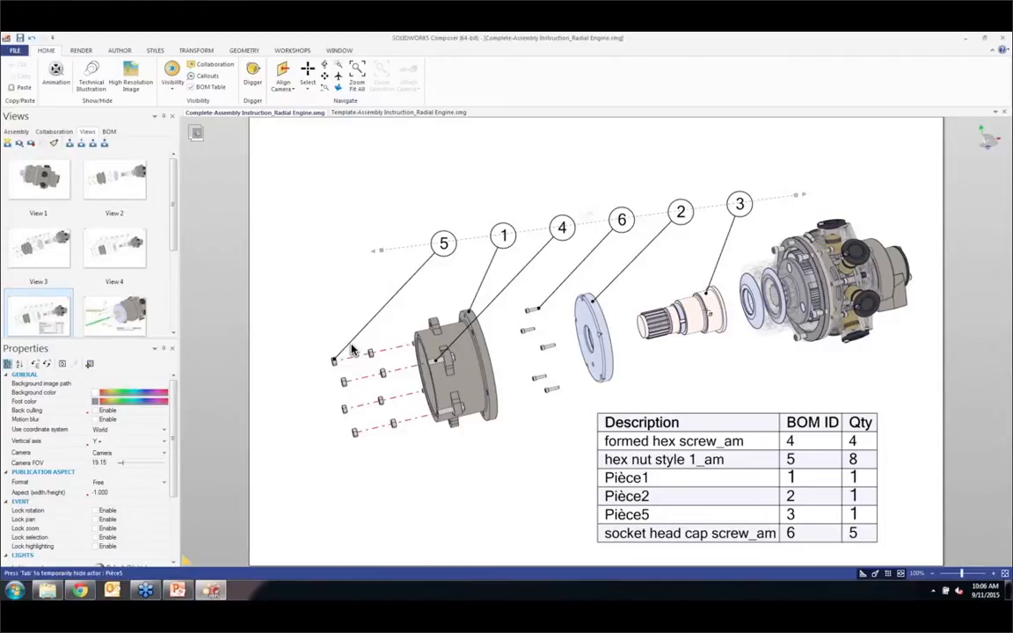
{"action": "left_click", "coordinate": [710, 314]}
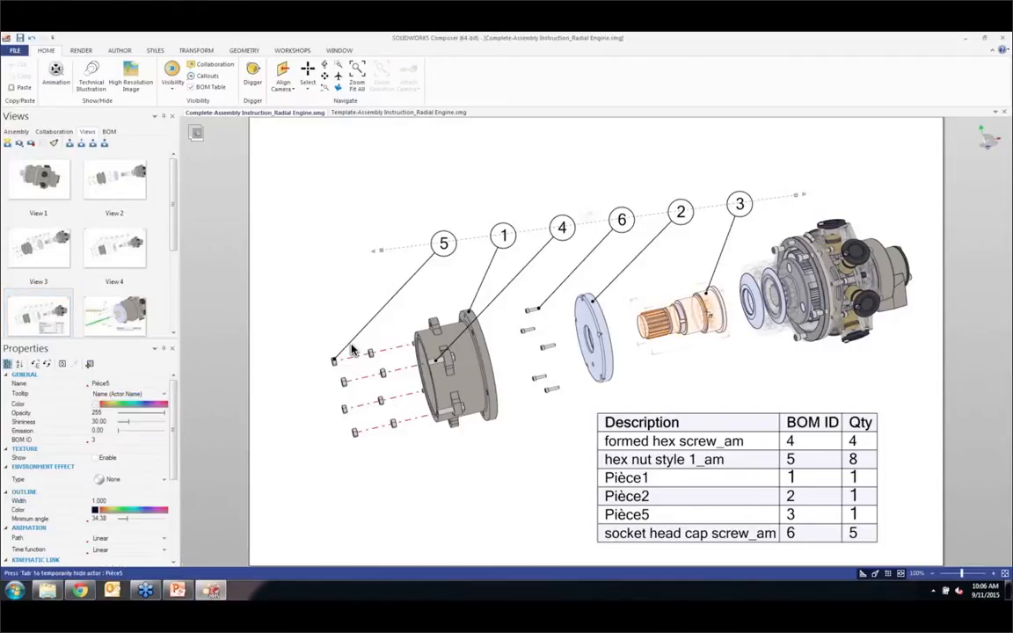
{"action": "left_click", "coordinate": [190, 52]}
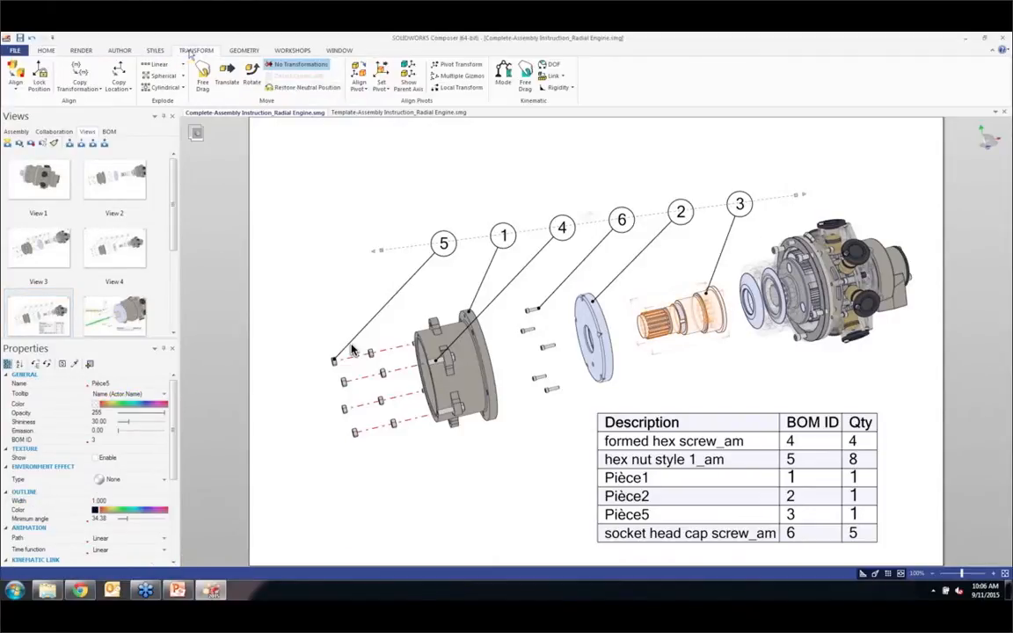
{"action": "left_click", "coordinate": [299, 88]}
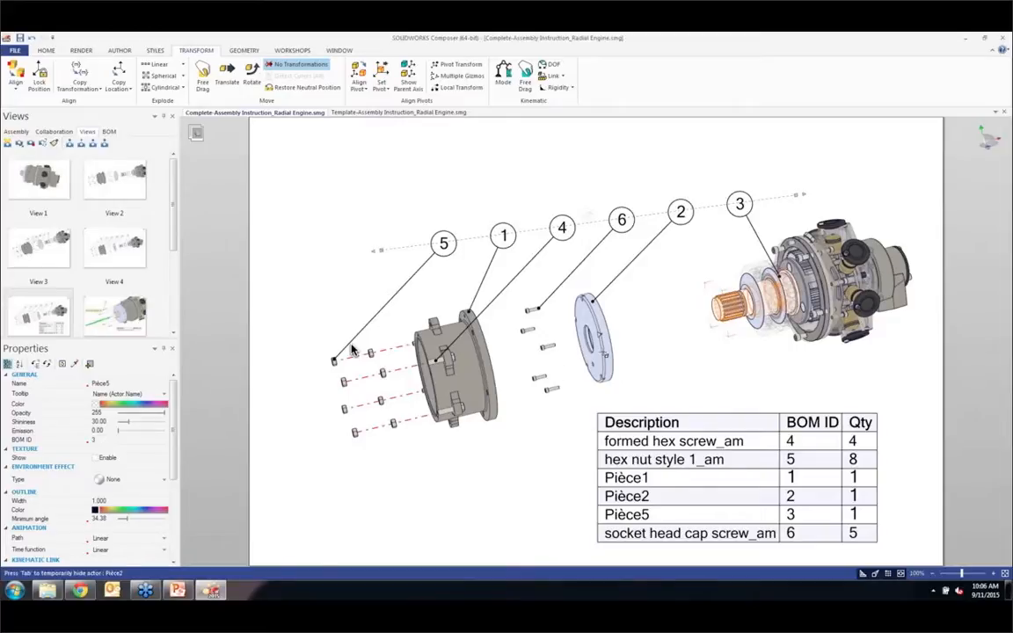
{"action": "left_click", "coordinate": [605, 334]}
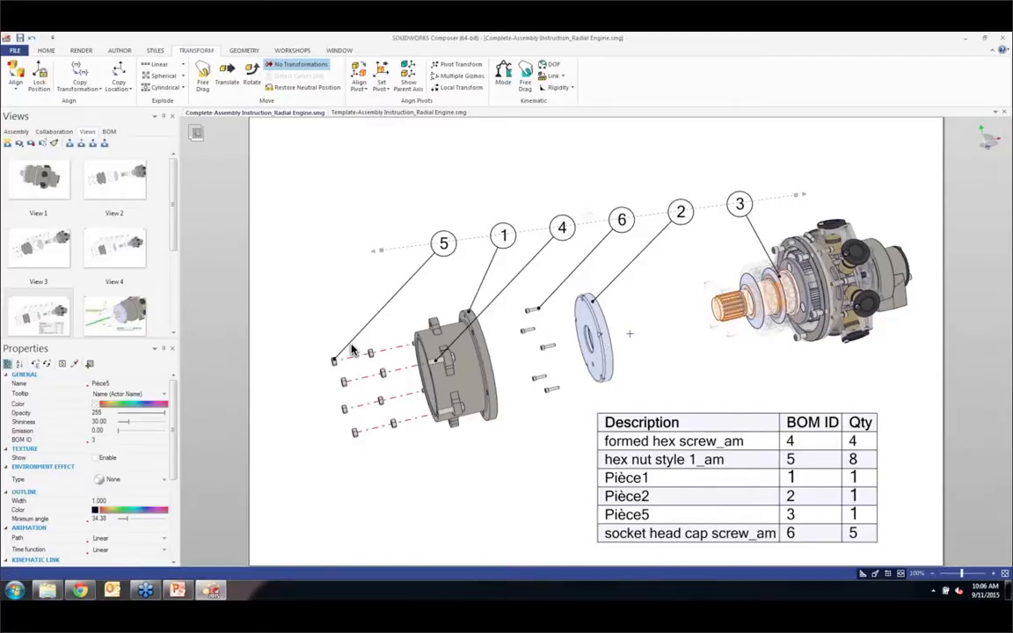
{"action": "left_click", "coordinate": [323, 89]}
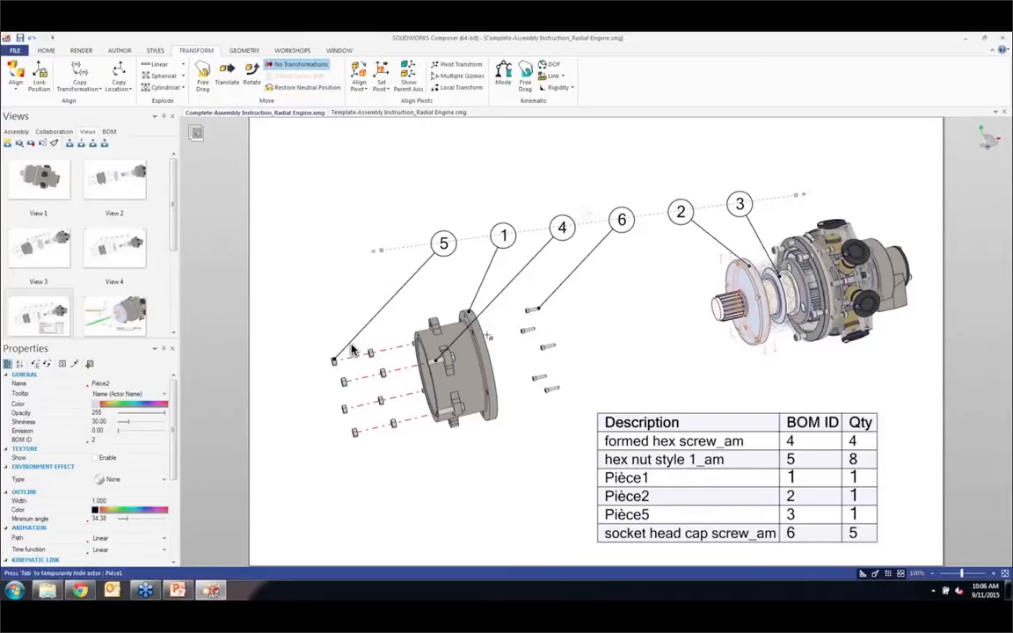
Step: Restore the exploded housing (Pièce1) and the socket head cap screws to their neutral positions in the assembly
{"action": "left_click", "coordinate": [448, 347]}
{"action": "left_click", "coordinate": [316, 92]}
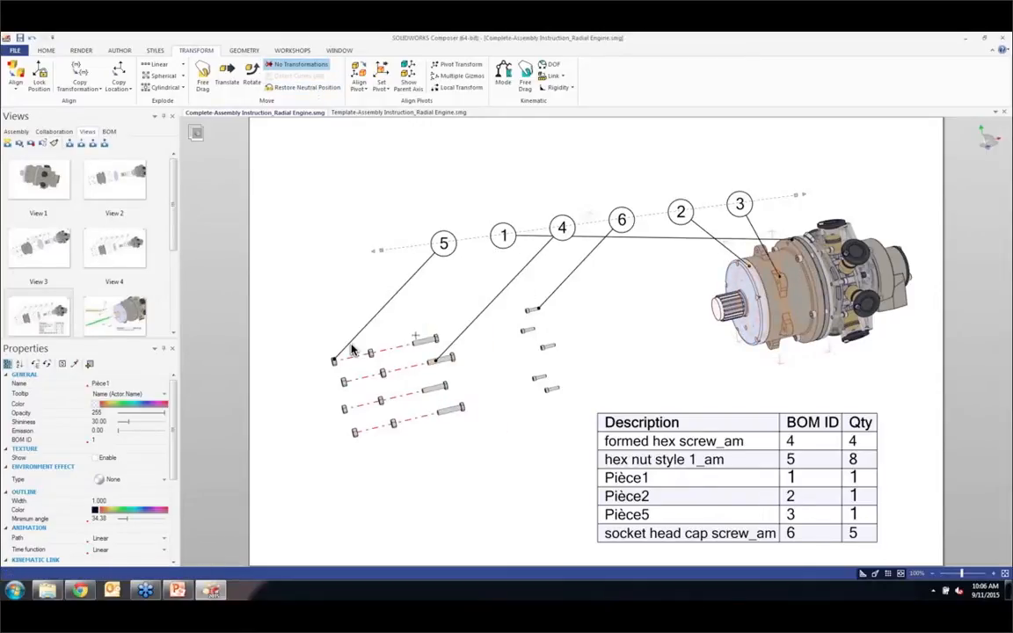
{"action": "left_click", "coordinate": [552, 345]}
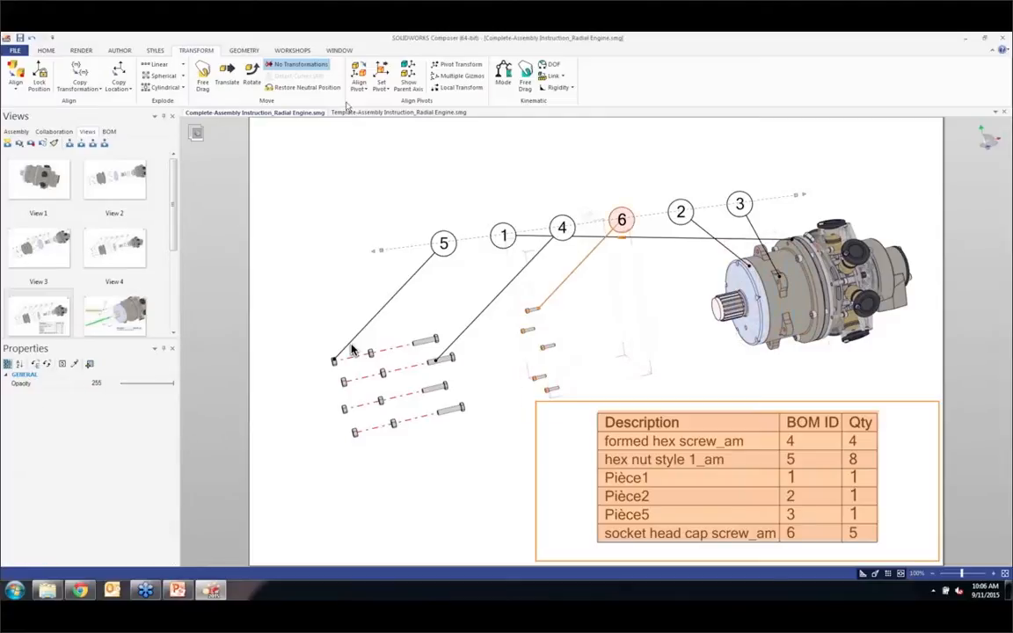
{"action": "left_click", "coordinate": [315, 91]}
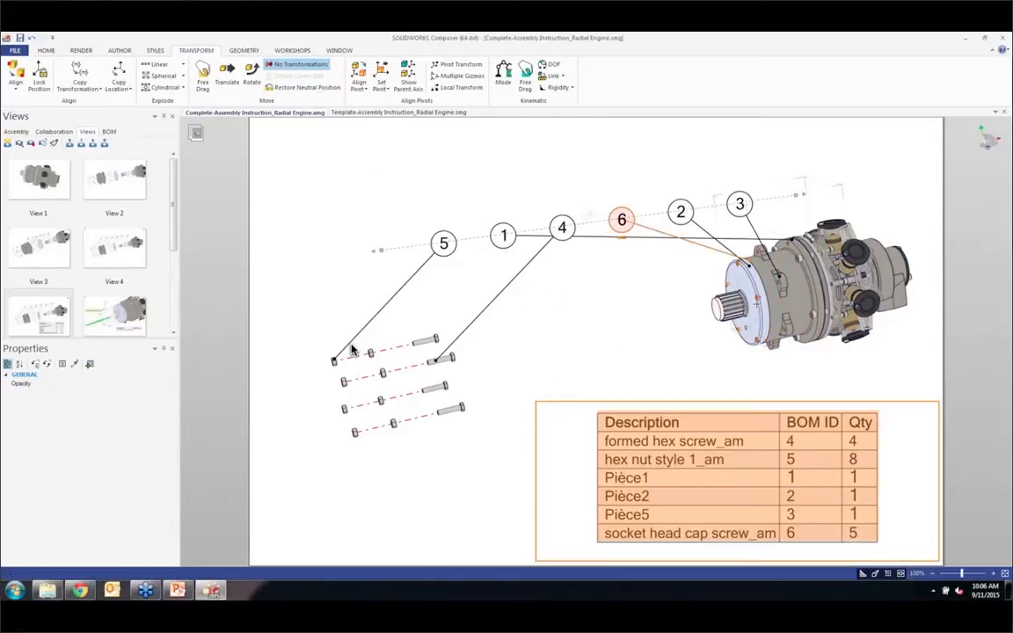
{"action": "left_click", "coordinate": [660, 369]}
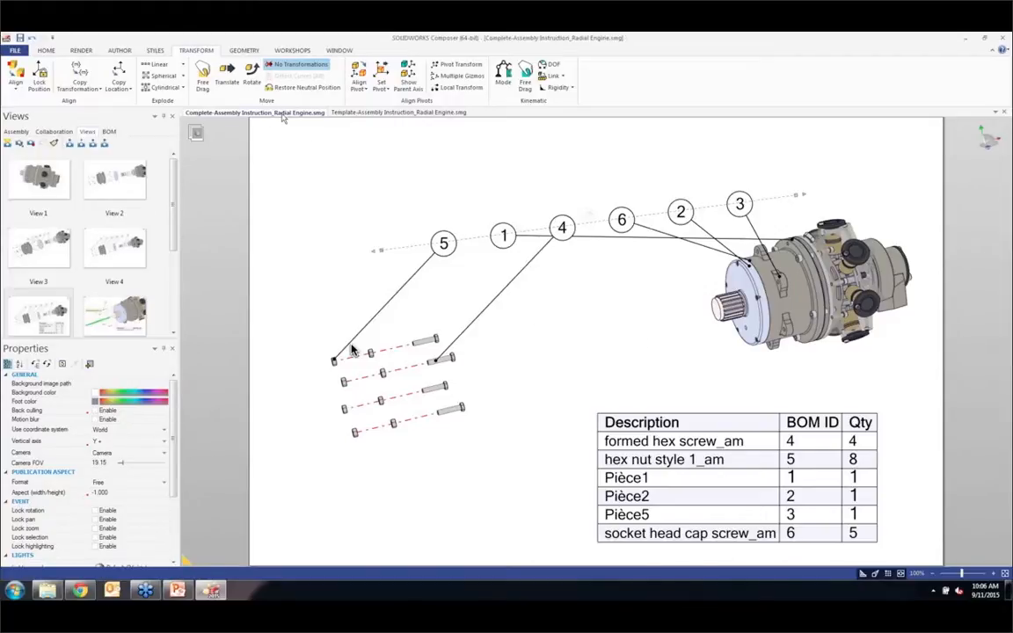
Step: Review View 9 with its magnified detail callouts and the cross-section in View 10
{"action": "scroll", "coordinate": [254, 175], "scroll_direction": "down", "scroll_amount": 2}
{"action": "left_click_drag", "start_coordinate": [175, 215], "coordinate": [182, 336]}
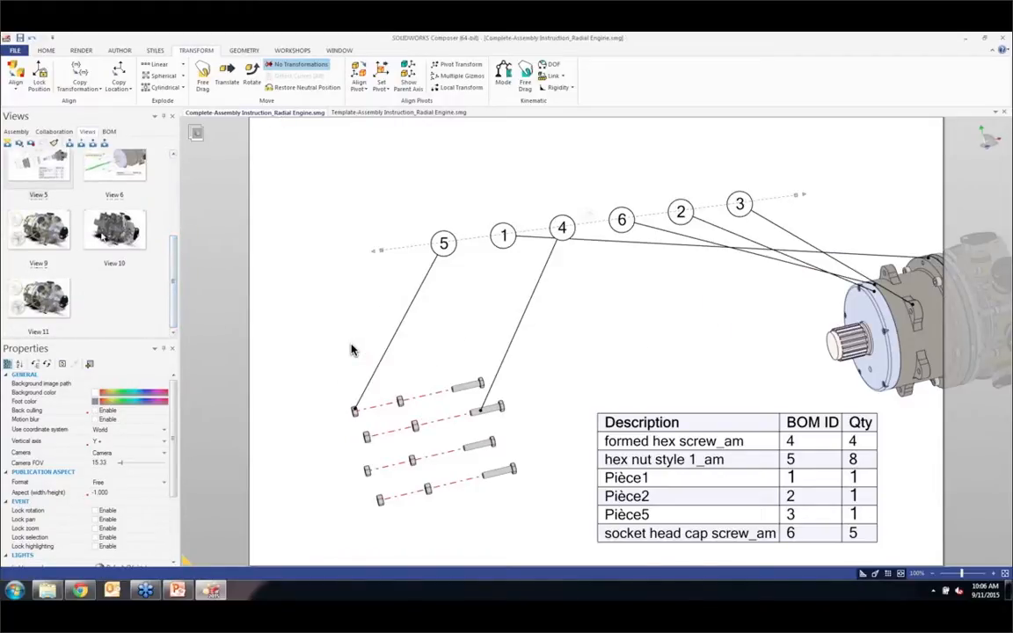
{"action": "double_click", "coordinate": [66, 209]}
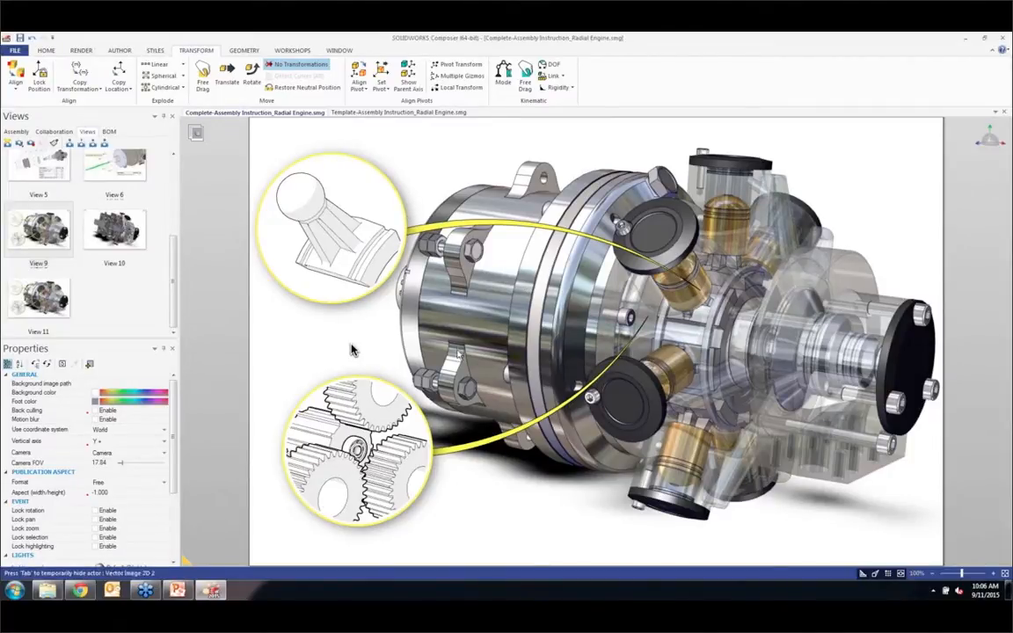
{"action": "double_click", "coordinate": [118, 236]}
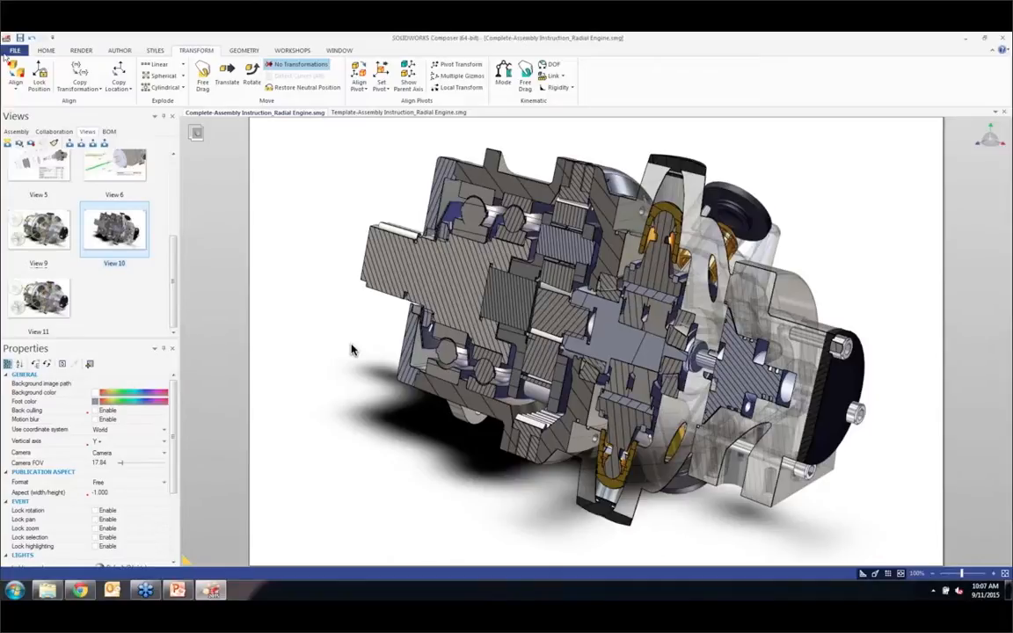
Step: Close Complete-Assembly Instruction_Radial Engine.smg without saving, and check the template's Step 01 and Cover views
{"action": "left_click", "coordinate": [263, 115]}
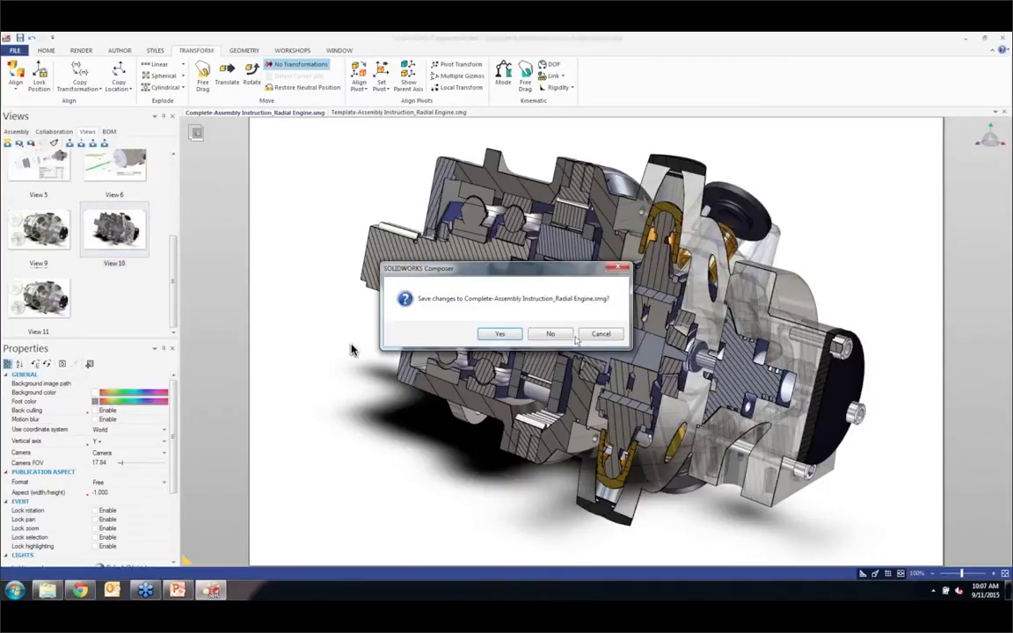
{"action": "left_click", "coordinate": [571, 337]}
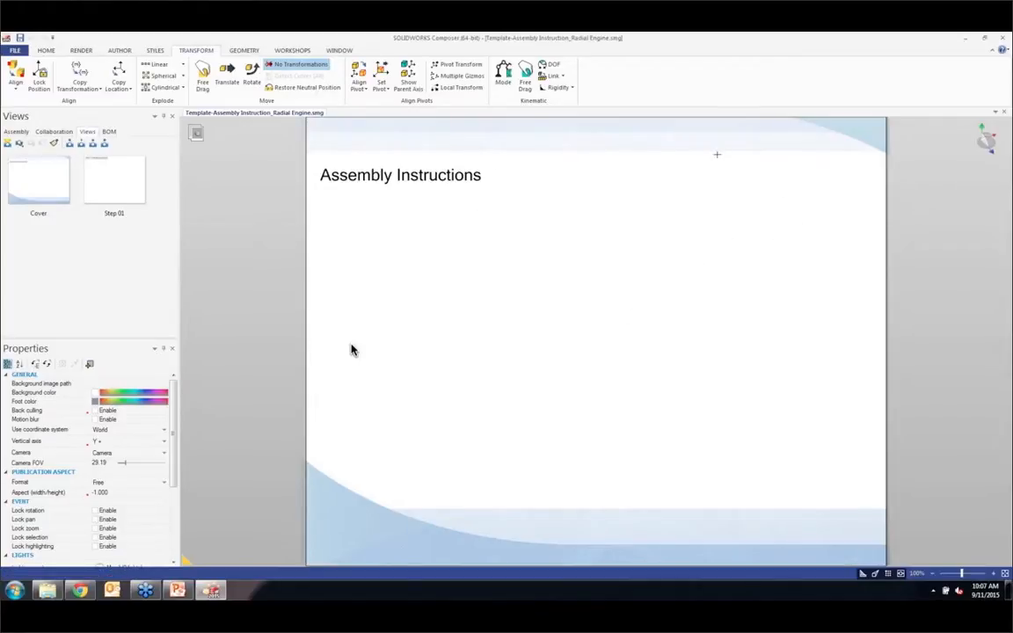
{"action": "left_click", "coordinate": [144, 199]}
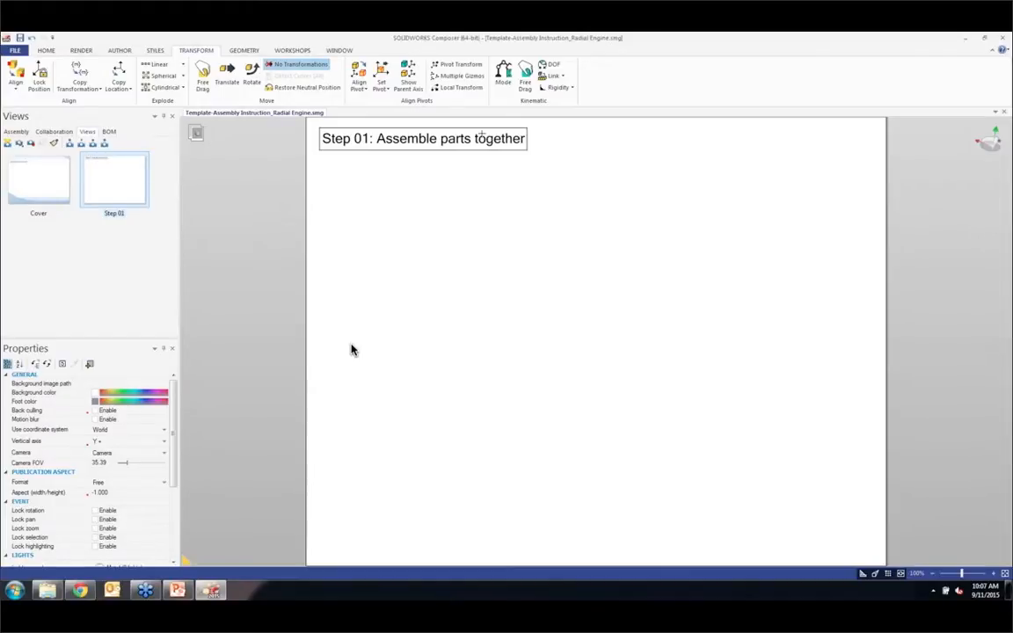
{"action": "left_click", "coordinate": [29, 194]}
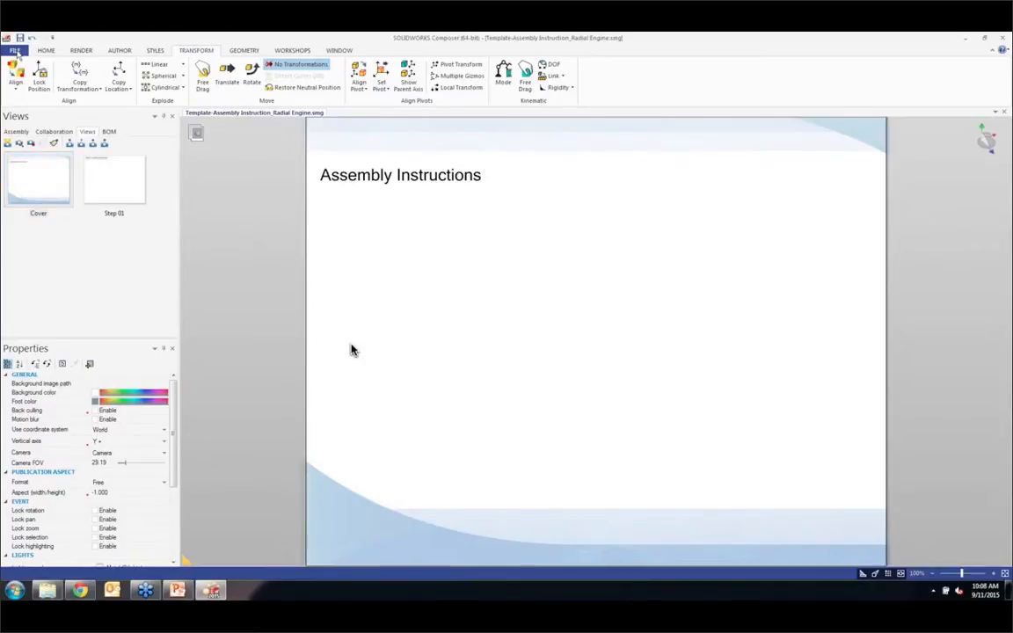
Step: Merge Radial Engine Assembly.smg into the current template document
{"action": "left_click", "coordinate": [16, 131]}
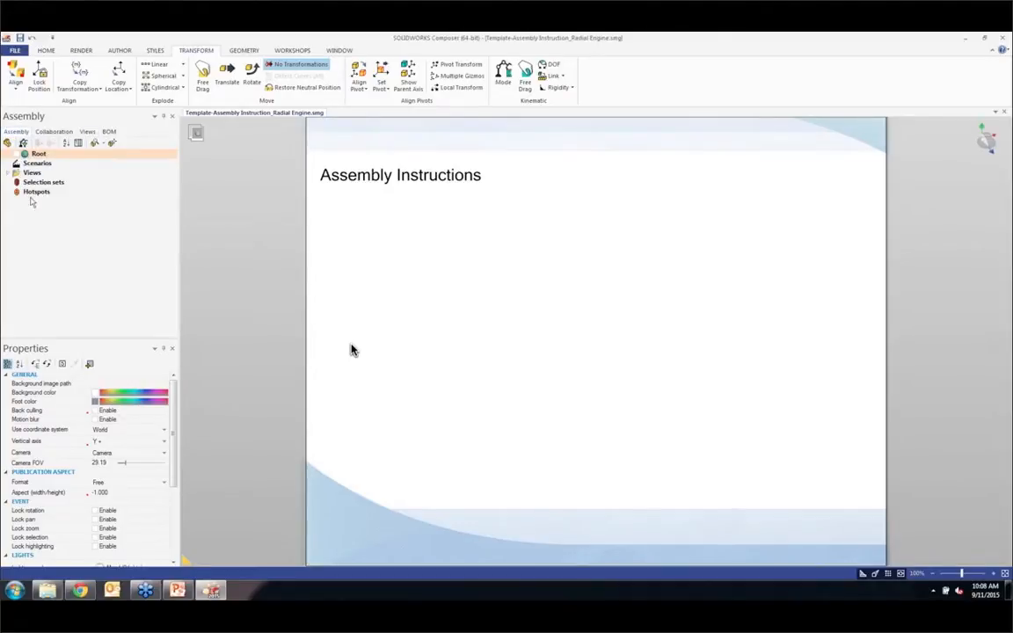
{"action": "left_click", "coordinate": [15, 50]}
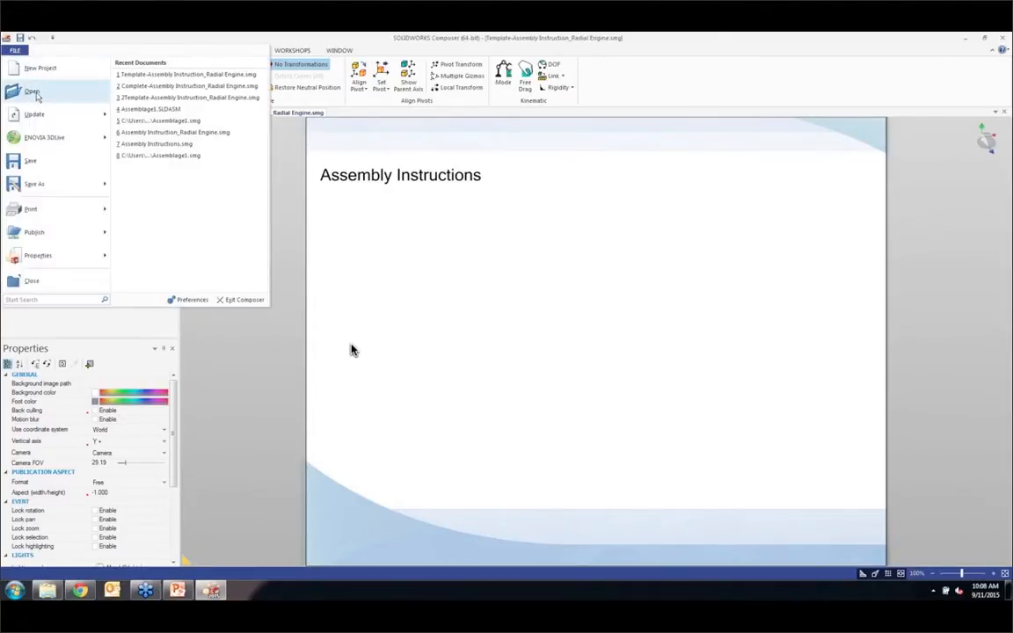
{"action": "left_click", "coordinate": [32, 90]}
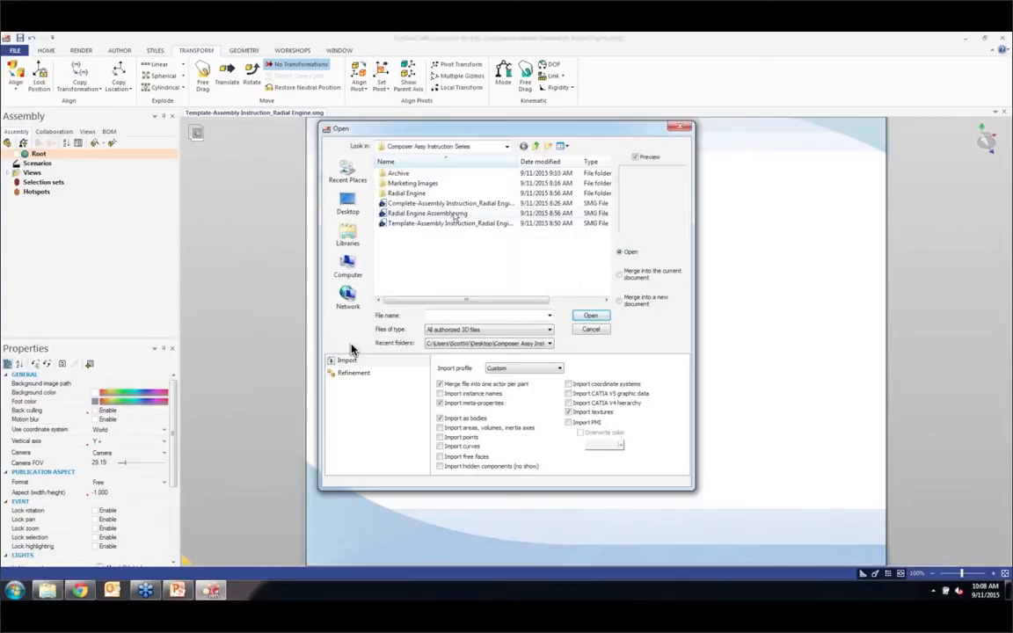
{"action": "left_click", "coordinate": [456, 213]}
{"action": "left_click", "coordinate": [646, 278]}
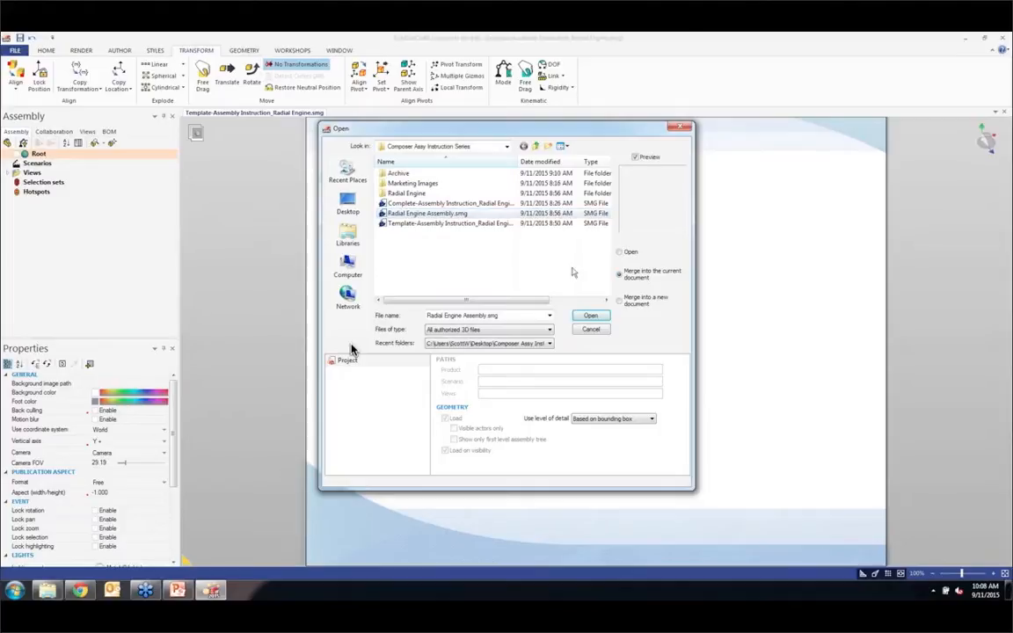
{"action": "left_click", "coordinate": [588, 315]}
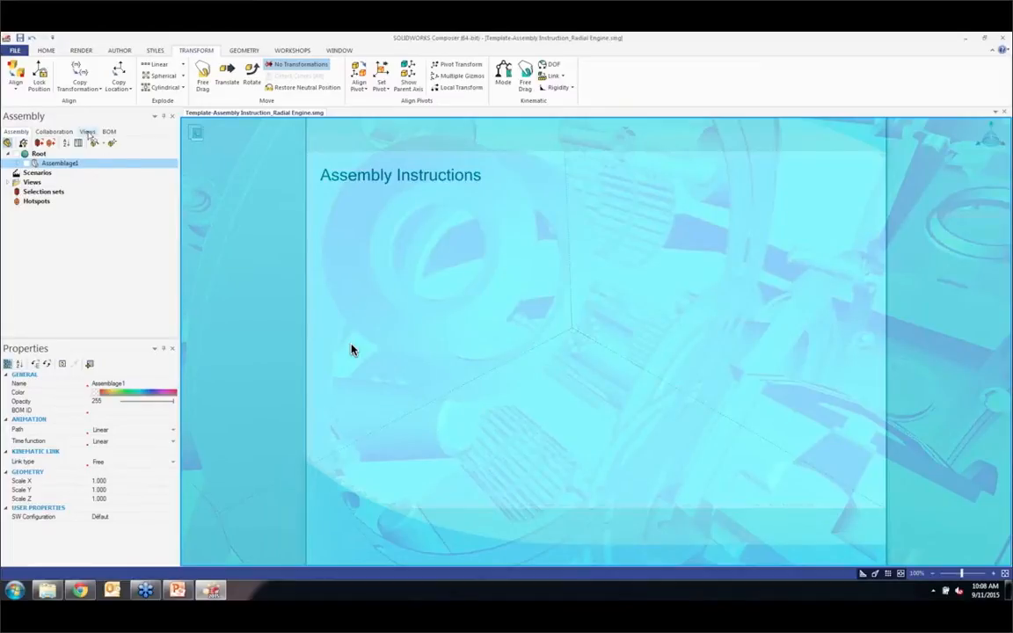
Step: Show the merged engine assembly in the Cover view and update that view to include it
{"action": "left_click", "coordinate": [87, 132]}
{"action": "double_click", "coordinate": [45, 188]}
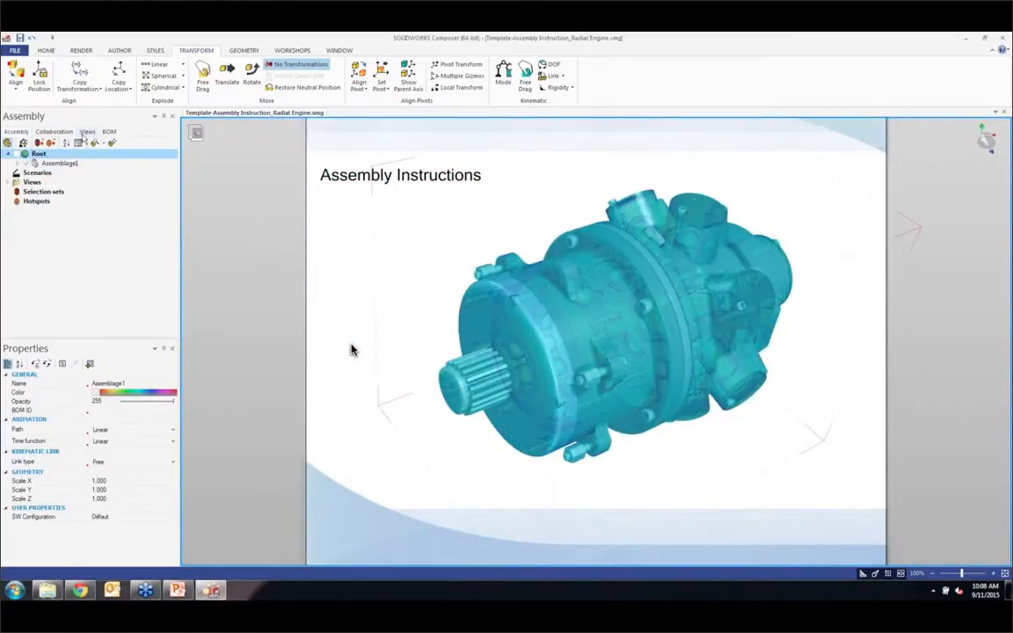
{"action": "left_click", "coordinate": [86, 134]}
{"action": "left_click", "coordinate": [32, 142]}
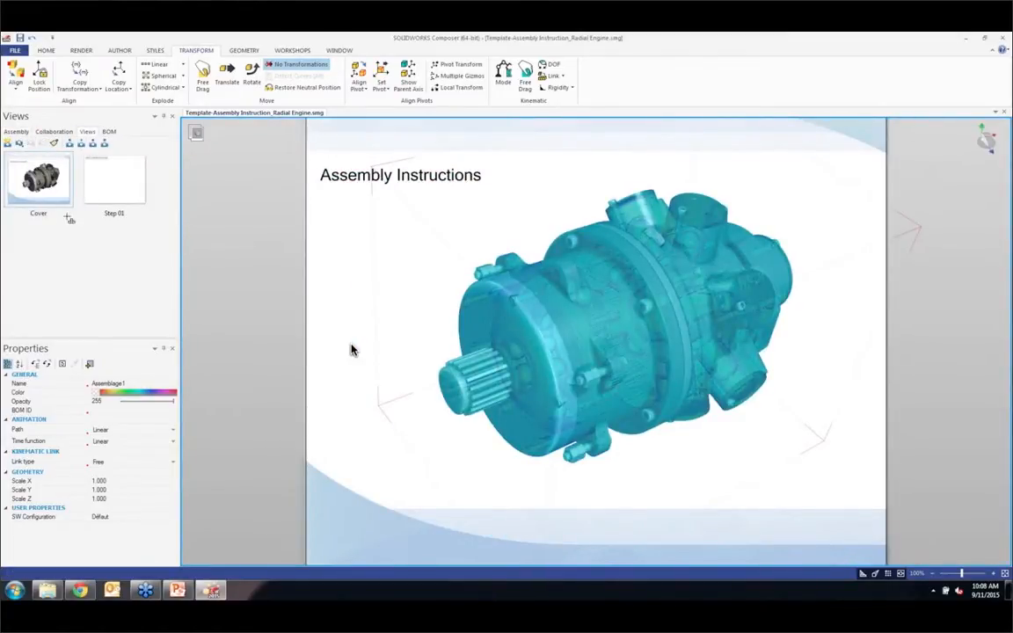
{"action": "left_click", "coordinate": [384, 278]}
Step: Make Assemblage1 visible in the Step 01 view and update that view with the current scene
{"action": "double_click", "coordinate": [111, 187]}
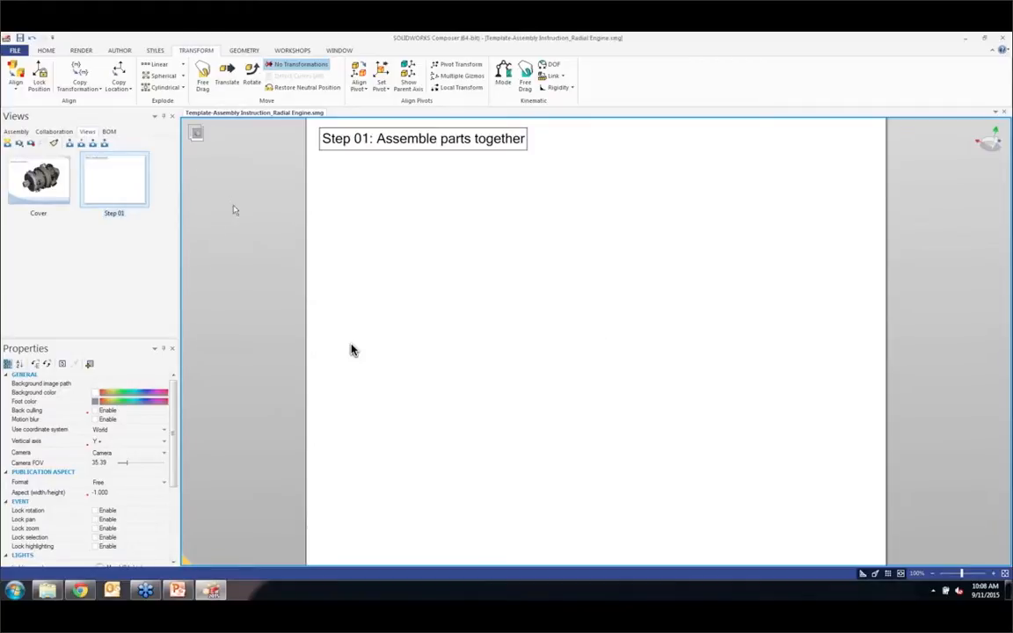
{"action": "left_click", "coordinate": [16, 131]}
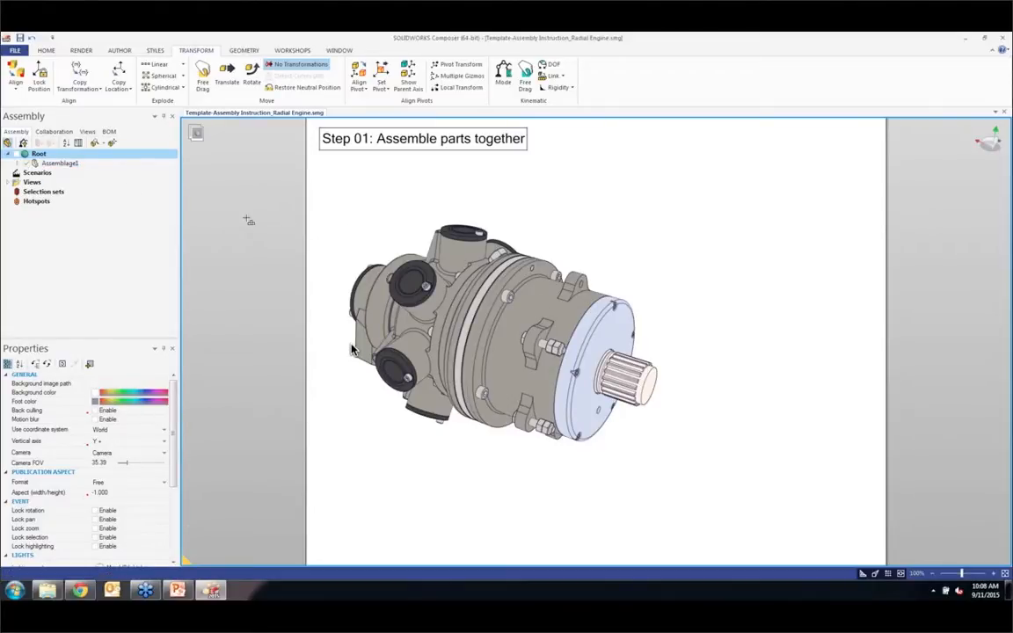
{"action": "left_click", "coordinate": [87, 131]}
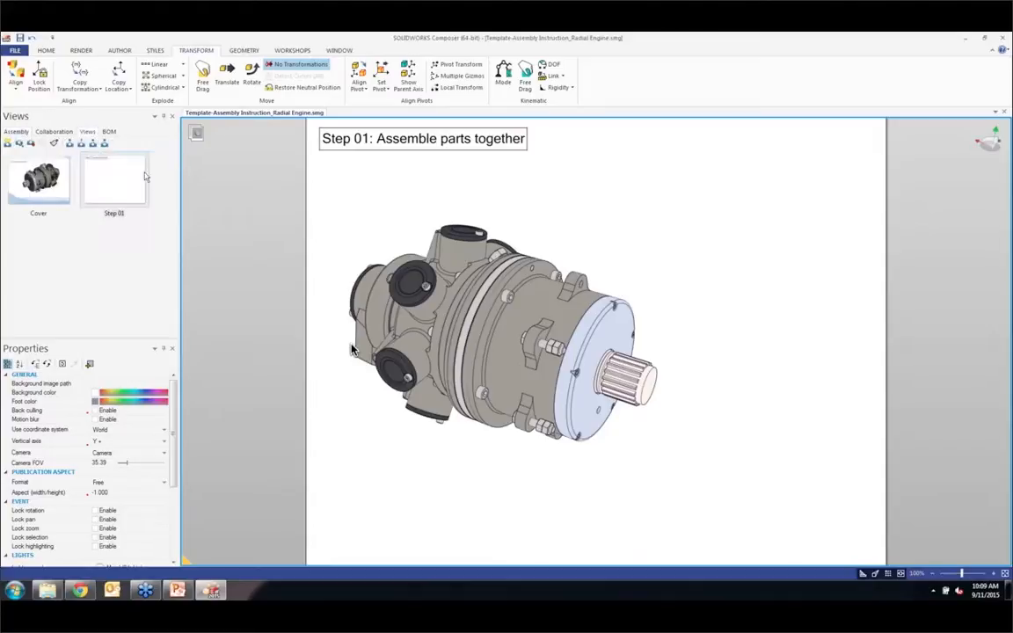
{"action": "left_click", "coordinate": [30, 144]}
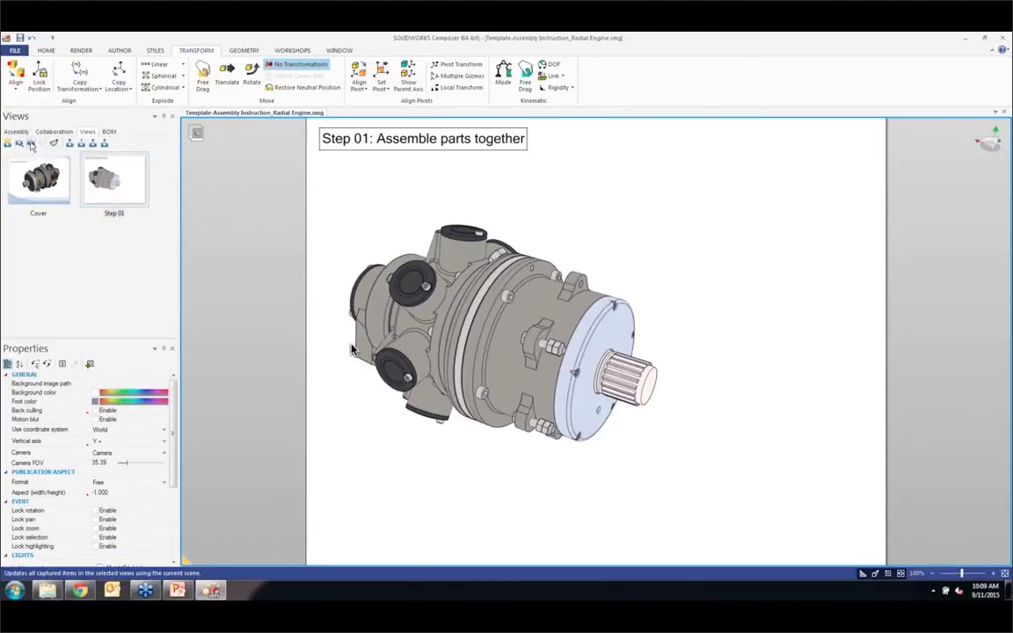
{"action": "left_click", "coordinate": [39, 169]}
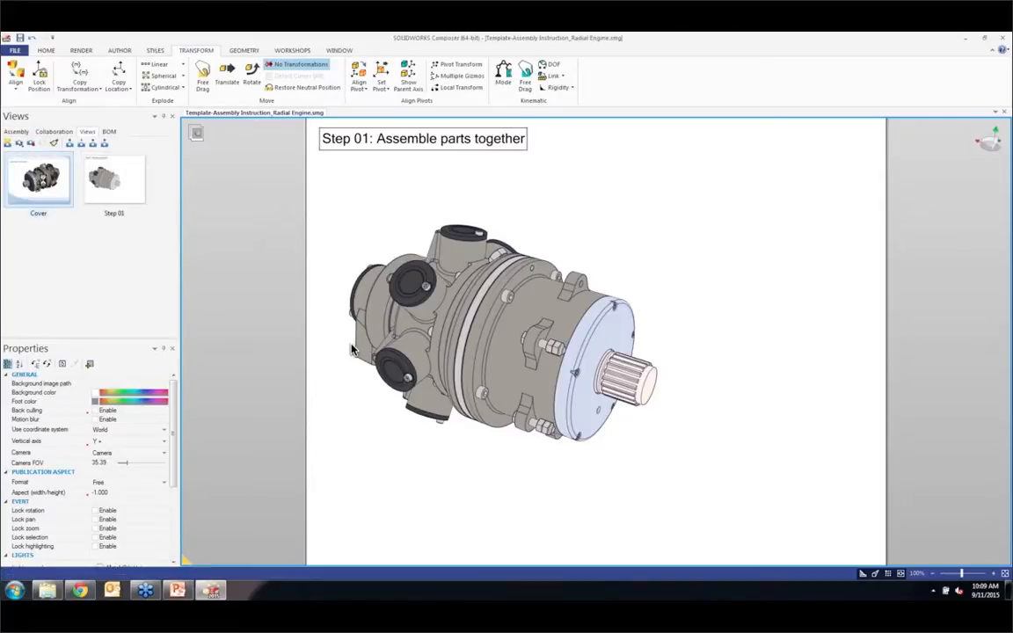
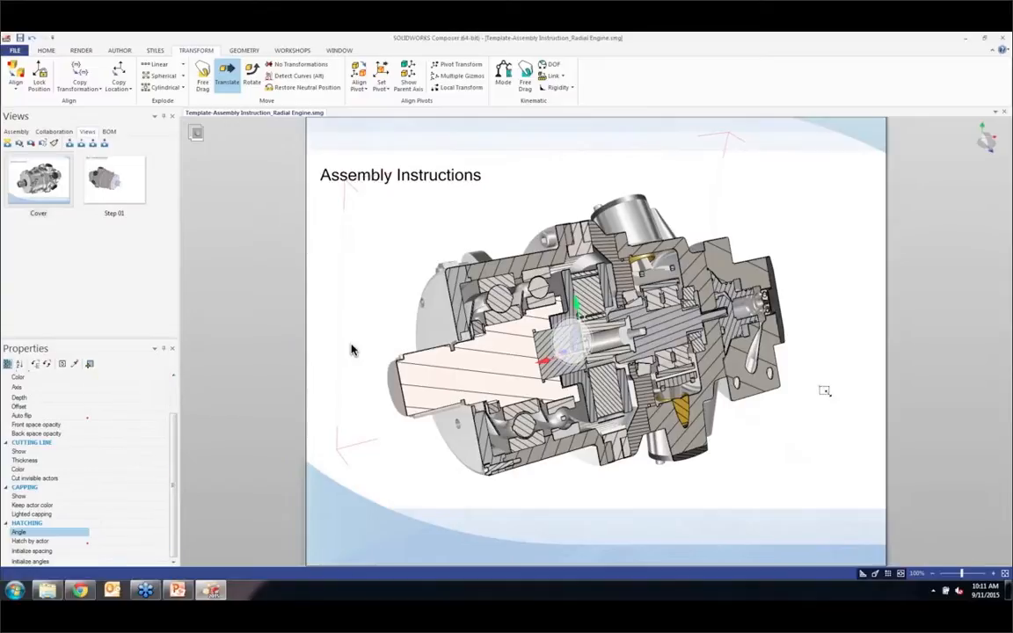
Step: Reposition the sectioned engine on the Cover page, capture it as a new view, and place that view directly after Cover
{"action": "left_click", "coordinate": [351, 350]}
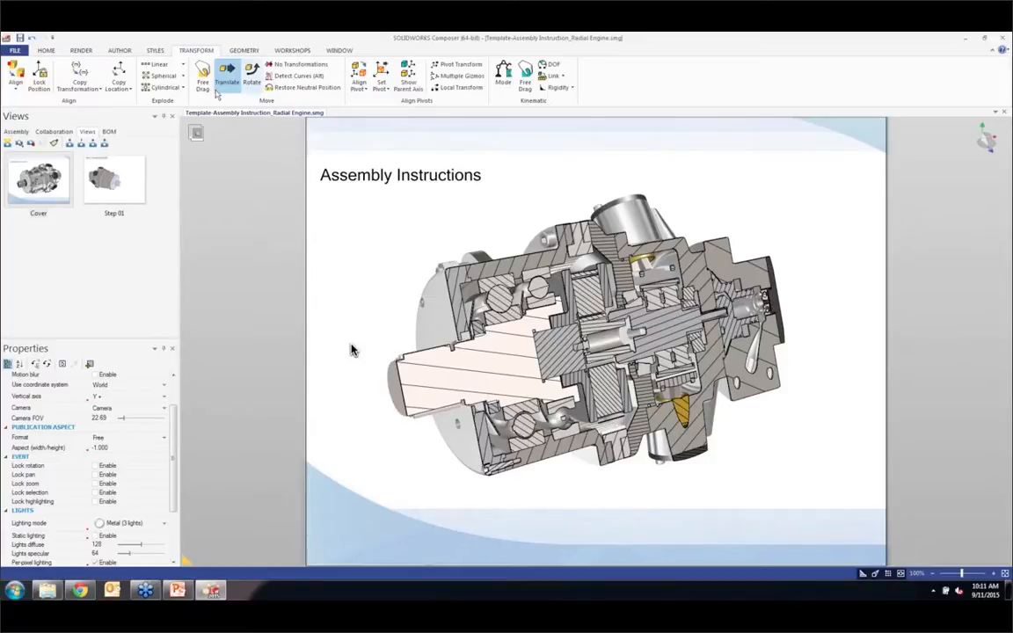
{"action": "scroll", "coordinate": [351, 350], "scroll_direction": "up", "scroll_amount": 3}
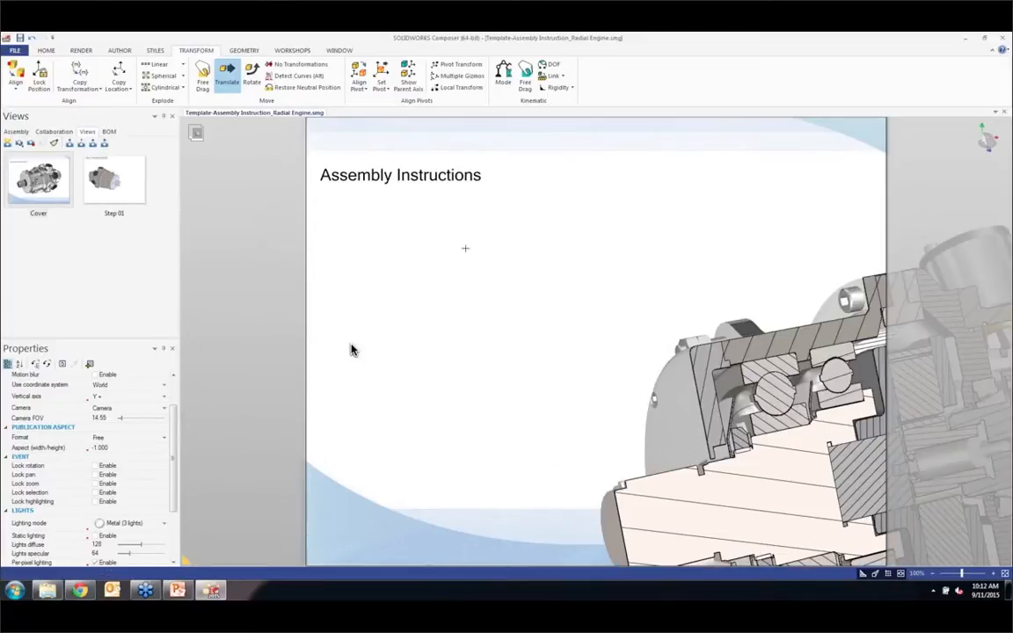
{"action": "middle_click_drag", "start_coordinate": [450, 253], "coordinate": [372, 233]}
{"action": "scroll", "coordinate": [372, 233], "scroll_direction": "down", "scroll_amount": 1}
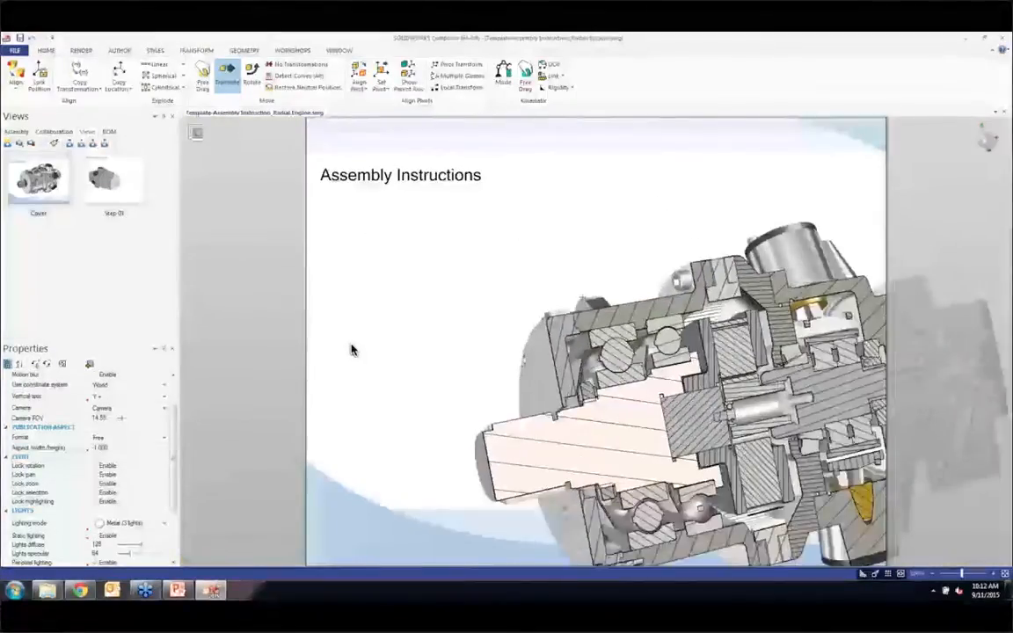
{"action": "scroll", "coordinate": [351, 350], "scroll_direction": "down", "scroll_amount": 4}
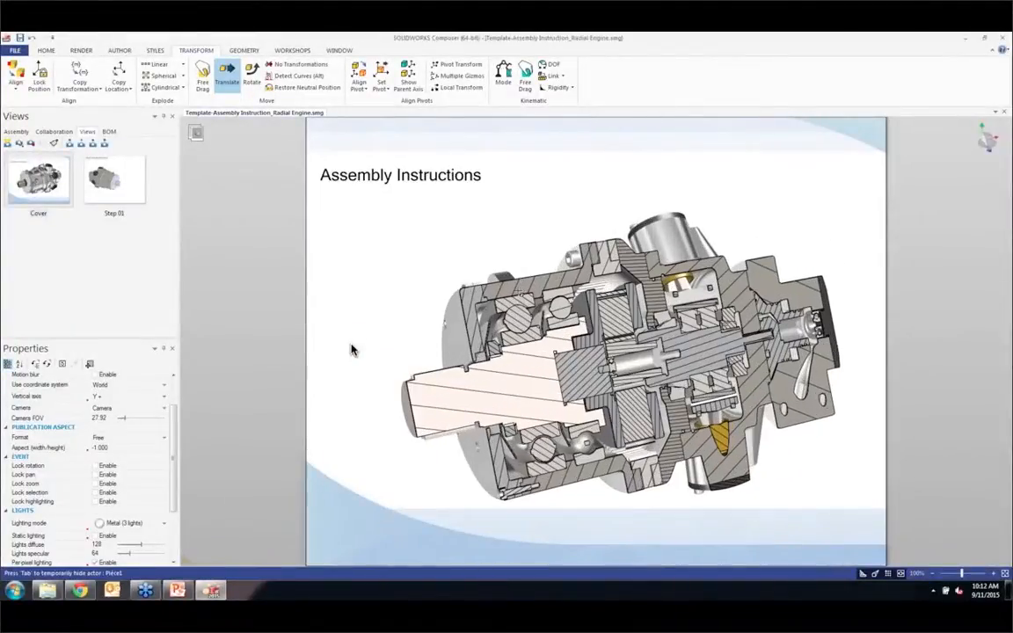
{"action": "scroll", "coordinate": [351, 350], "scroll_direction": "up", "scroll_amount": 2}
{"action": "key", "text": "ctrl+w"}
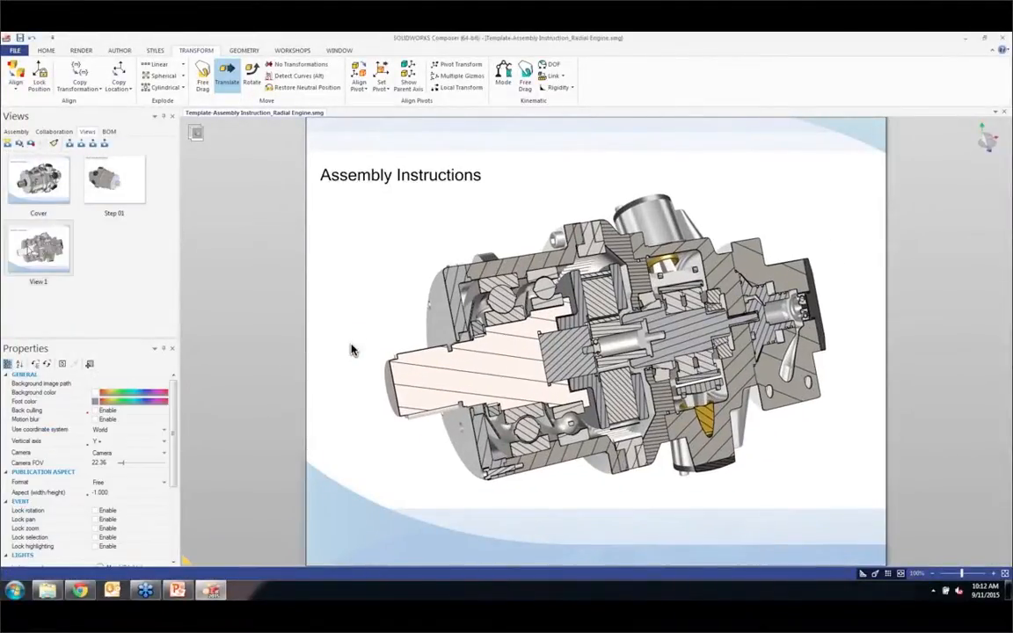
{"action": "left_click_drag", "start_coordinate": [38, 249], "coordinate": [76, 184]}
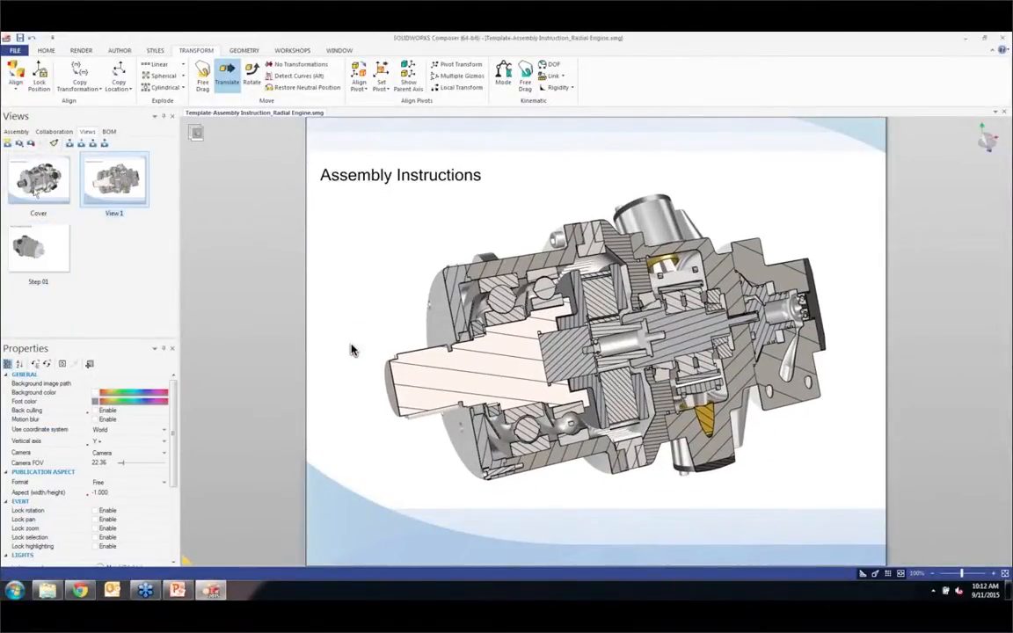
Step: Open the Step 01 view with a taller assembly tree and turn the engine to a side-on orientation
{"action": "left_click", "coordinate": [42, 258]}
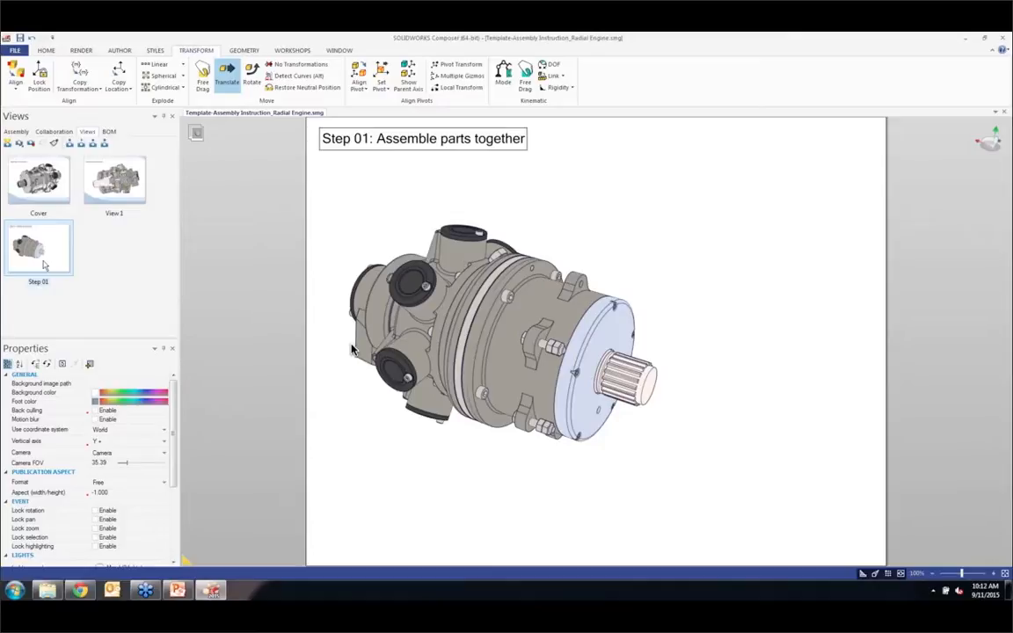
{"action": "left_click", "coordinate": [15, 131]}
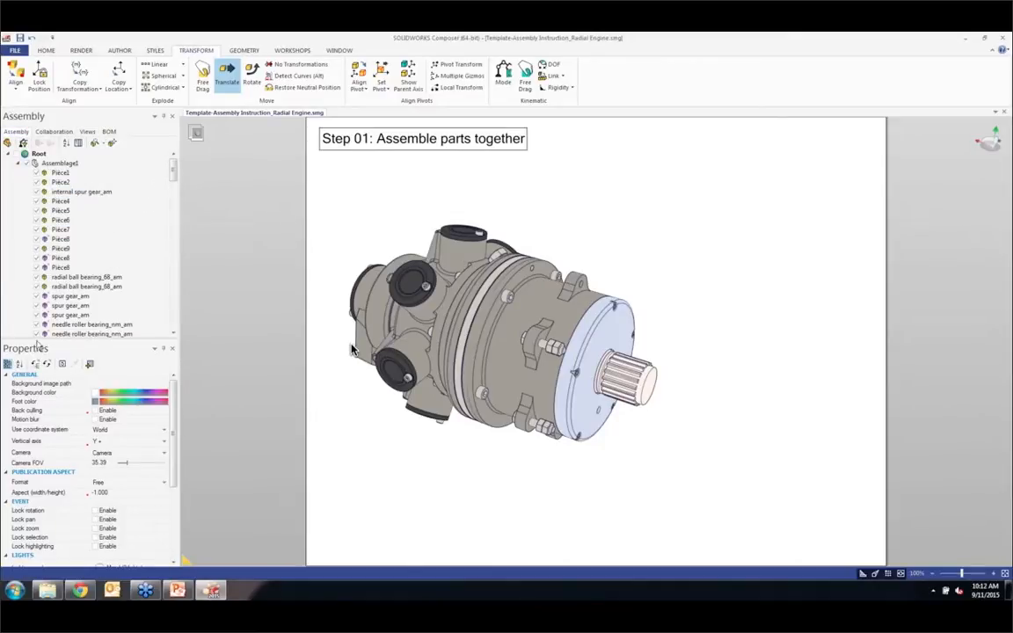
{"action": "left_click_drag", "start_coordinate": [50, 426], "coordinate": [51, 445]}
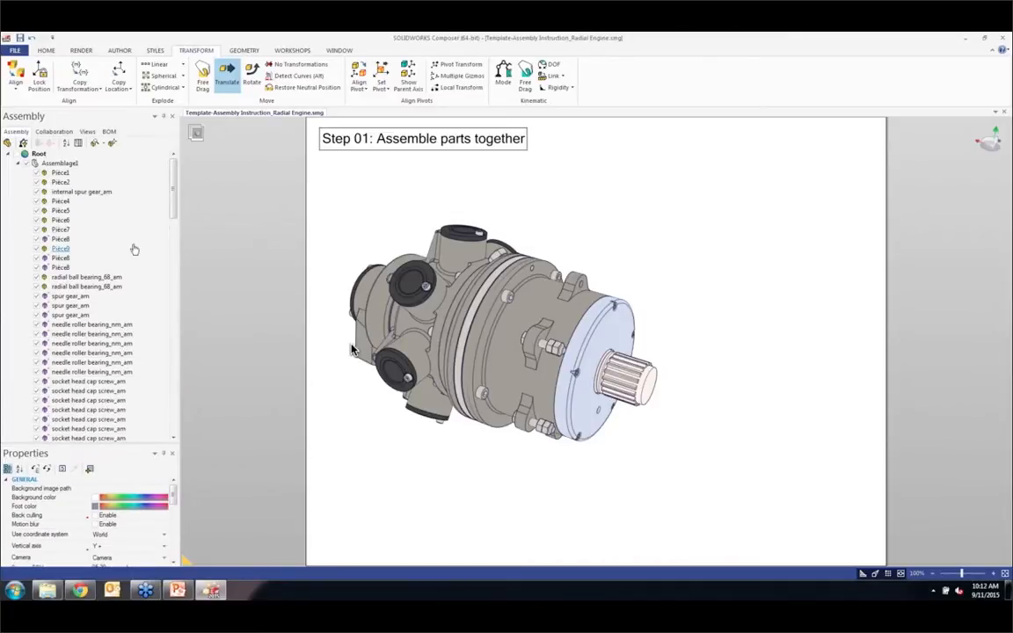
{"action": "mouse_move", "coordinate": [174, 213]}
{"action": "left_mouse_down"}
{"action": "mouse_move", "coordinate": [179, 372]}
{"action": "mouse_move", "coordinate": [175, 208]}
{"action": "left_mouse_up"}
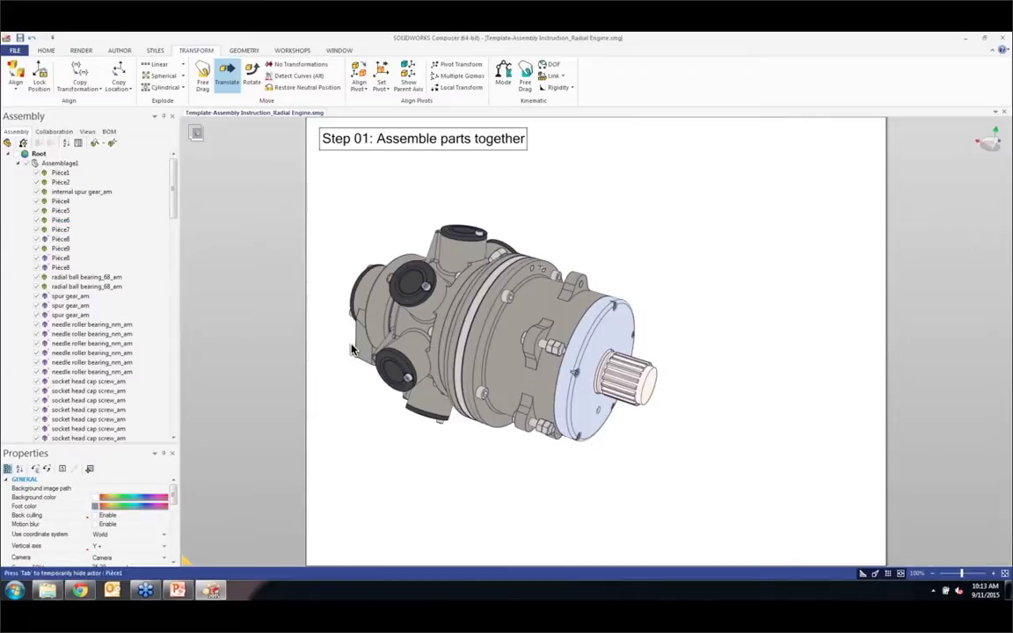
{"action": "scroll", "coordinate": [607, 488], "scroll_direction": "up", "scroll_amount": 2}
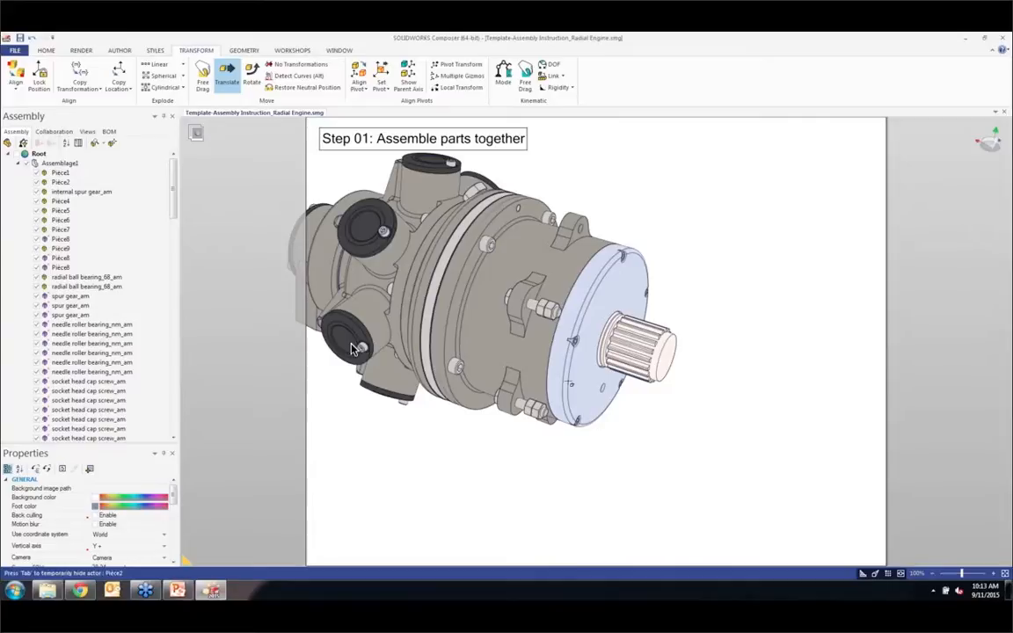
{"action": "right_click_drag", "start_coordinate": [576, 374], "coordinate": [419, 353]}
{"action": "left_click", "coordinate": [486, 267]}
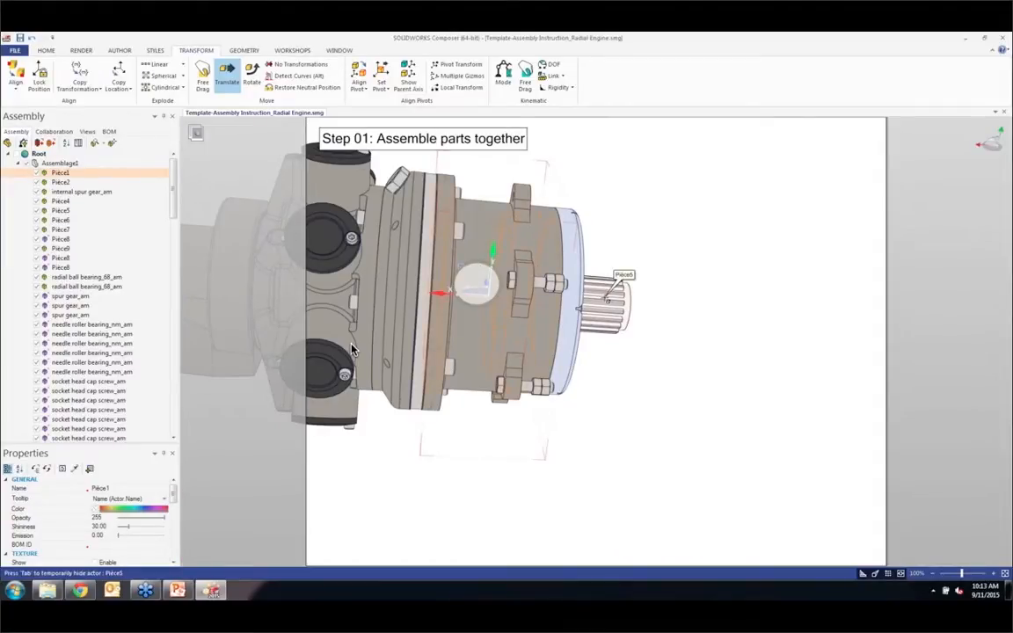
{"action": "right_click_drag", "start_coordinate": [351, 349], "coordinate": [351, 349]}
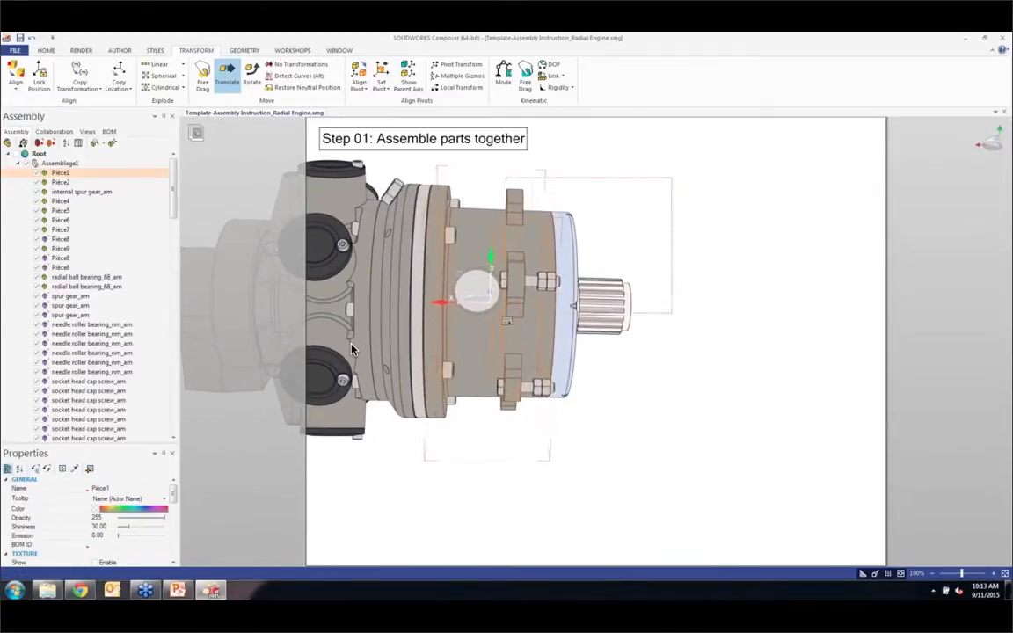
{"action": "left_click", "coordinate": [633, 253]}
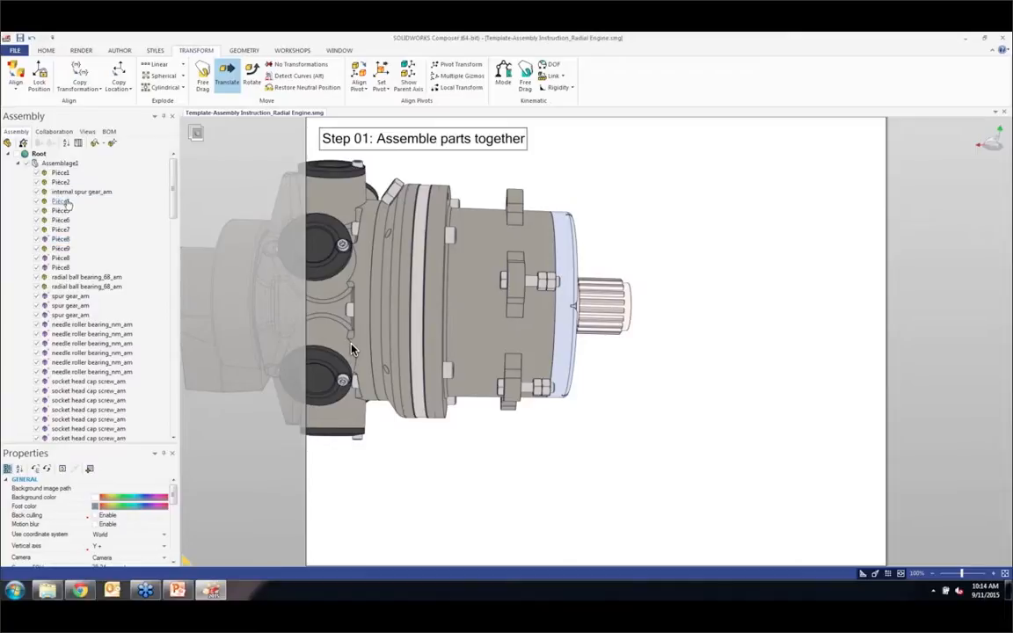
Step: Try window selections around the shaft-end gearbox parts and the hex nuts, clearing the selection after trying them
{"action": "left_click_drag", "start_coordinate": [686, 161], "coordinate": [425, 442]}
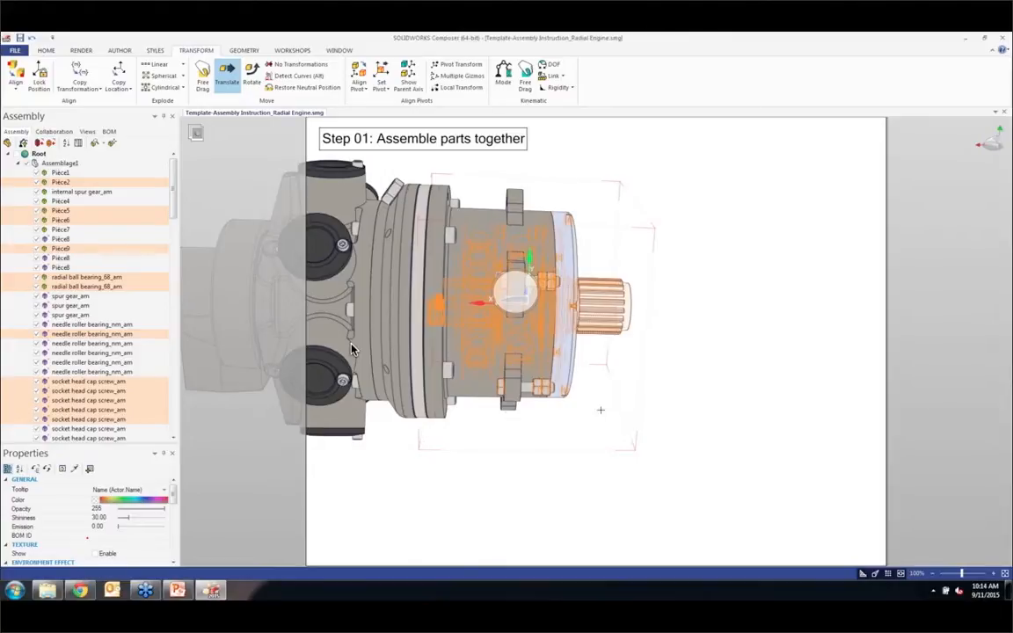
{"action": "left_click", "coordinate": [591, 227]}
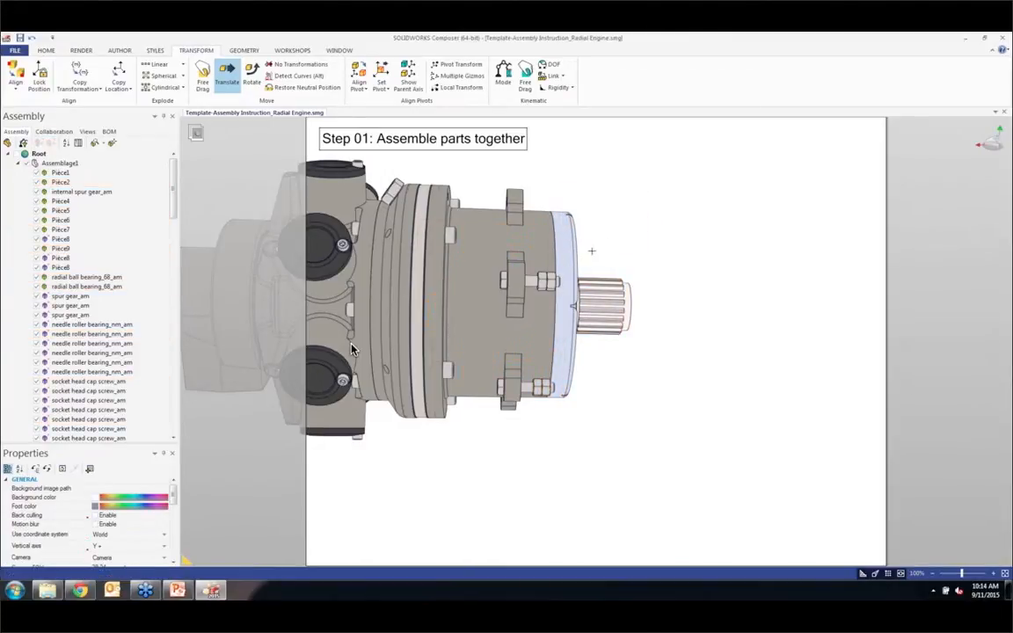
{"action": "left_click_drag", "start_coordinate": [598, 257], "coordinate": [533, 303]}
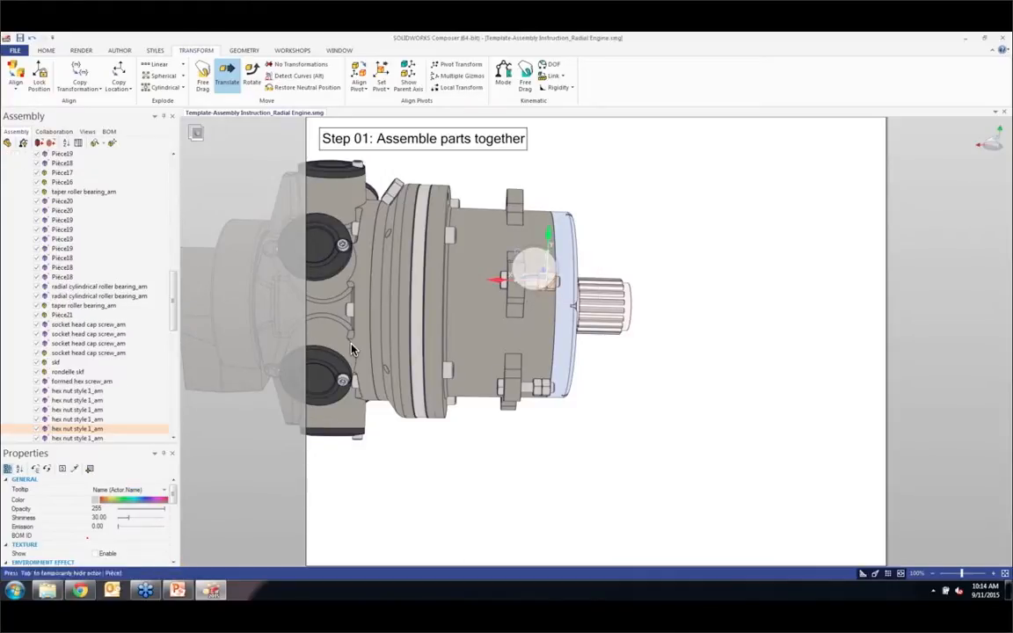
{"action": "left_click", "coordinate": [649, 320]}
{"action": "left_click_drag", "start_coordinate": [568, 414], "coordinate": [528, 376]}
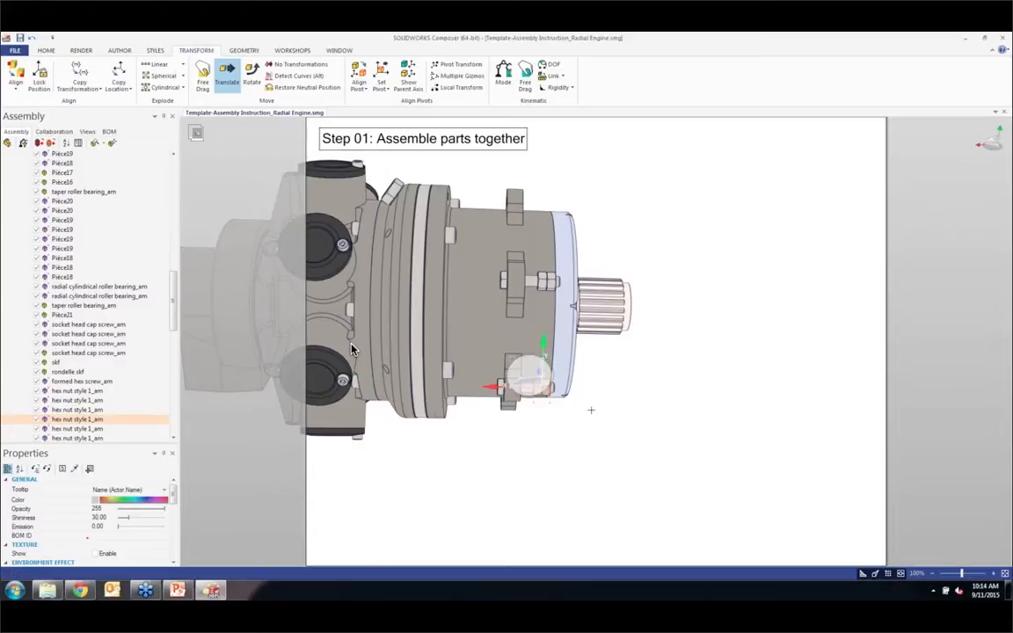
{"action": "left_click_drag", "start_coordinate": [591, 413], "coordinate": [531, 372]}
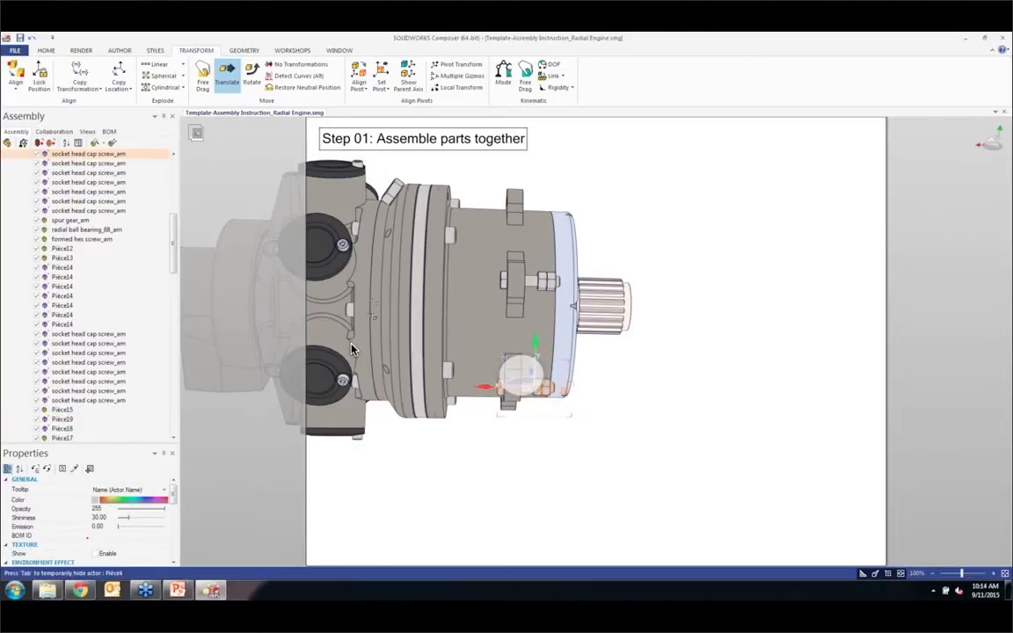
{"action": "left_click", "coordinate": [661, 362]}
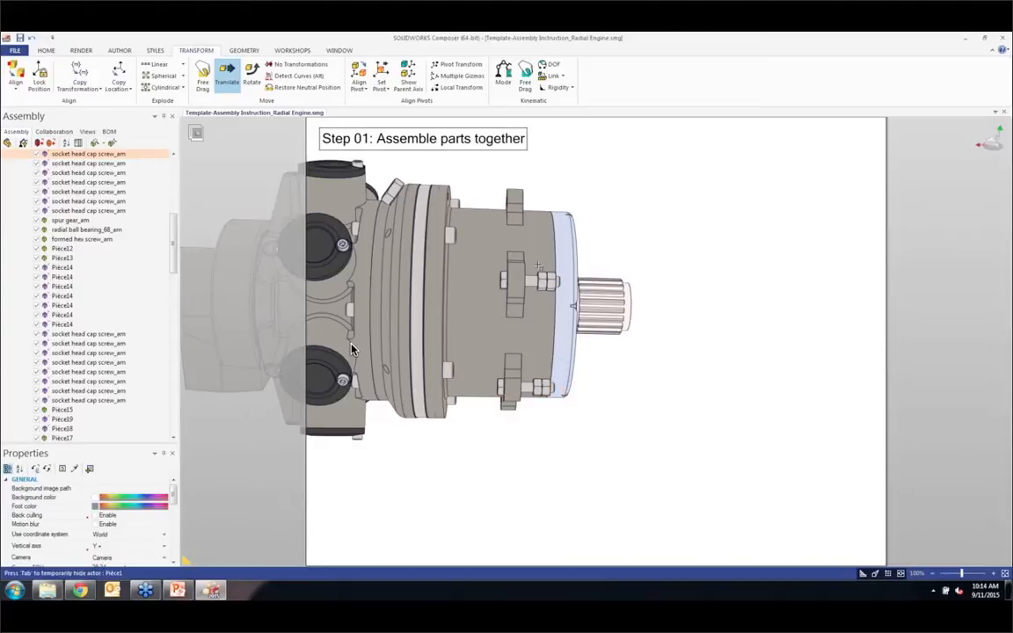
Step: Window-select the shaft-end gearbox parts and show only those selected parts in the scene
{"action": "left_click_drag", "start_coordinate": [438, 169], "coordinate": [659, 444]}
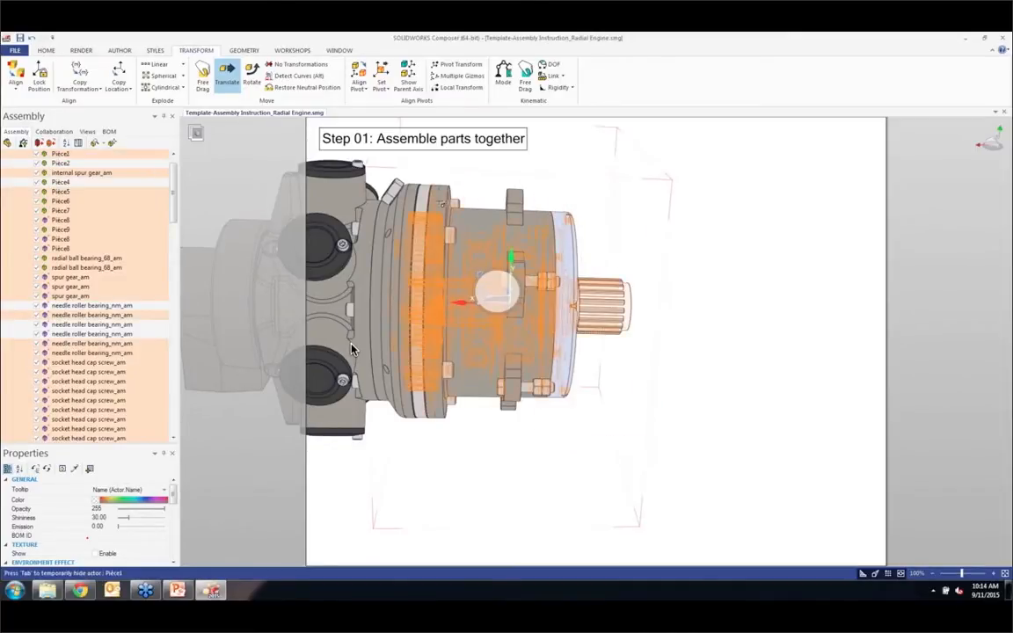
{"action": "right_click", "coordinate": [695, 271]}
{"action": "left_click", "coordinate": [709, 259]}
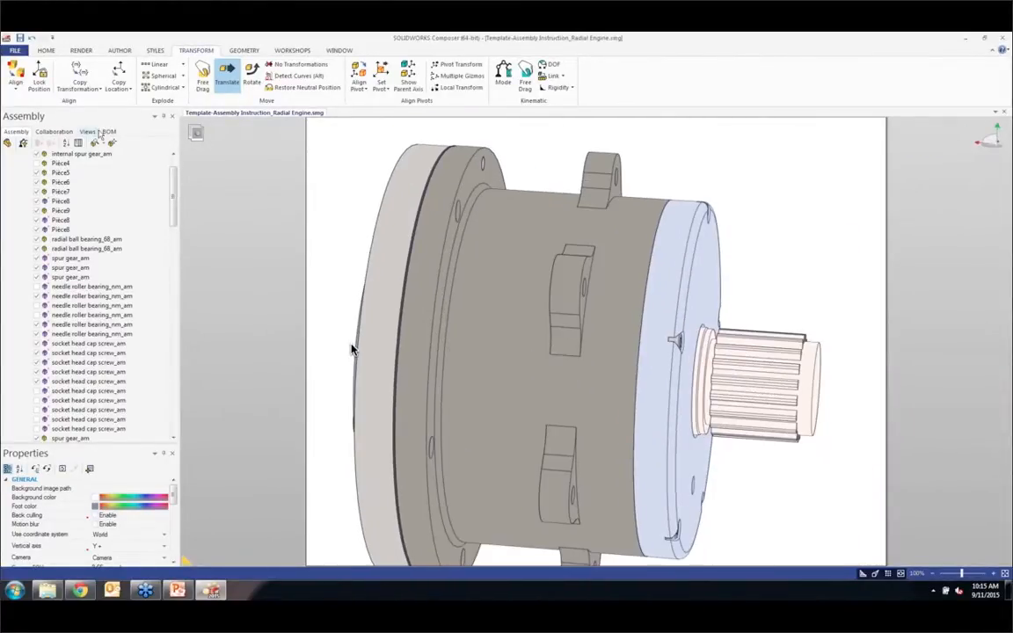
Step: Capture the isolated gearbox as a new view and compare it with the Step 01 view
{"action": "left_click", "coordinate": [95, 133]}
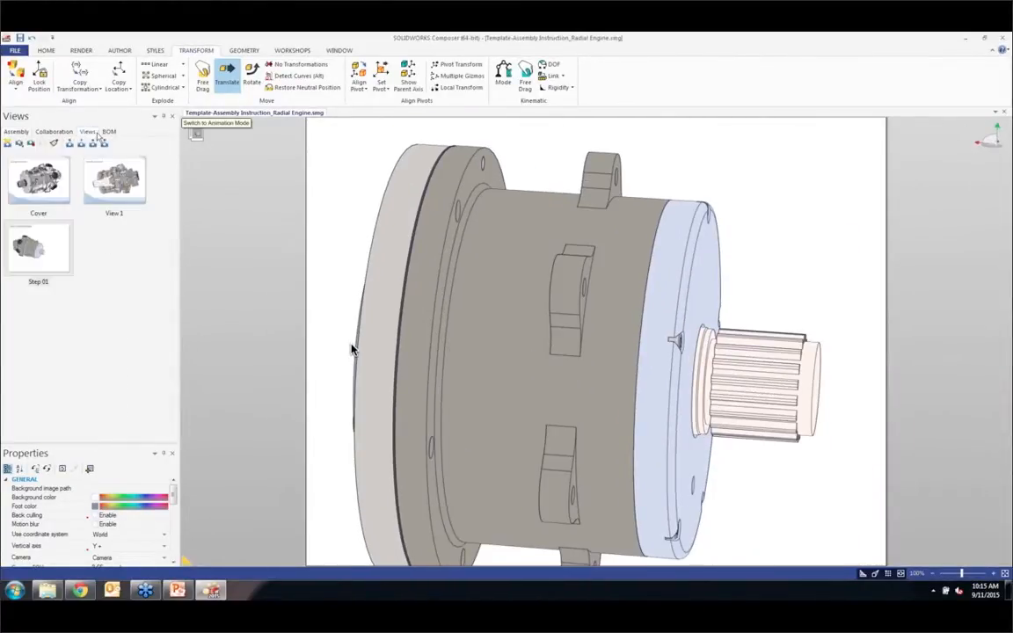
{"action": "left_click", "coordinate": [7, 143]}
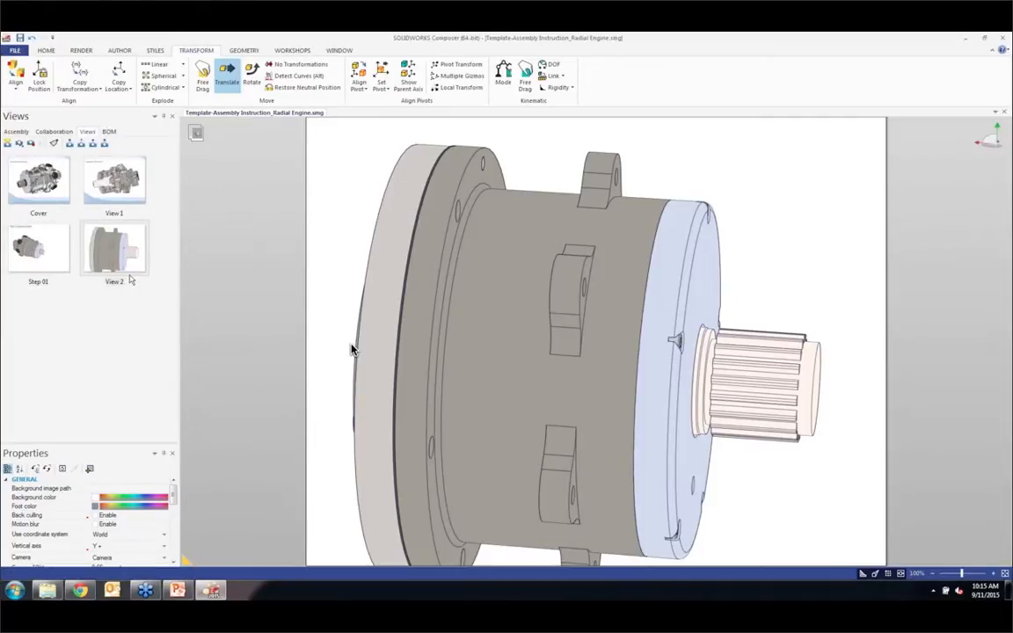
{"action": "left_click", "coordinate": [52, 261]}
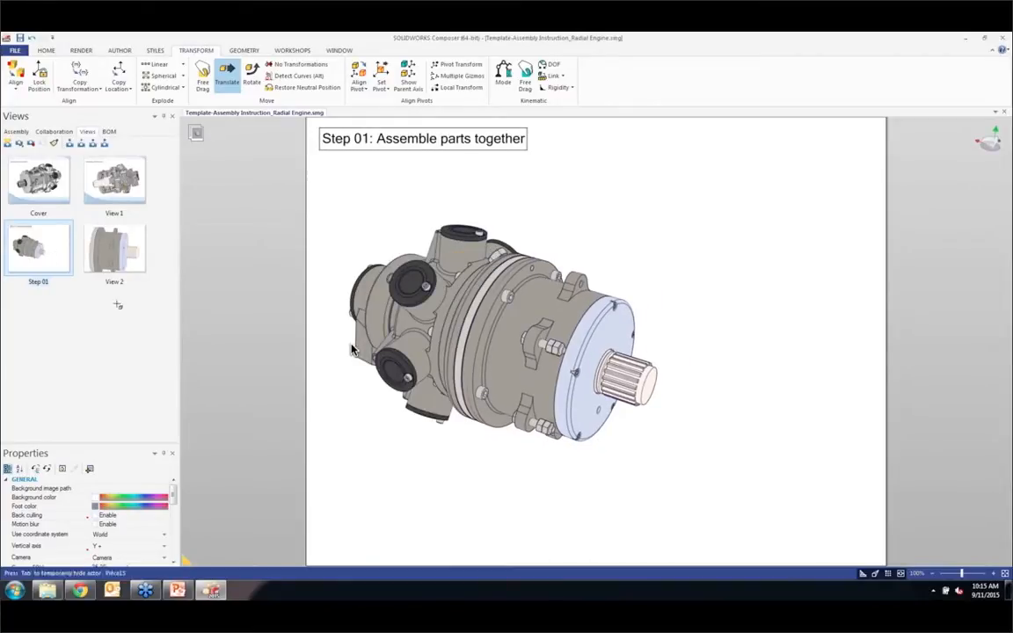
{"action": "left_click", "coordinate": [107, 247]}
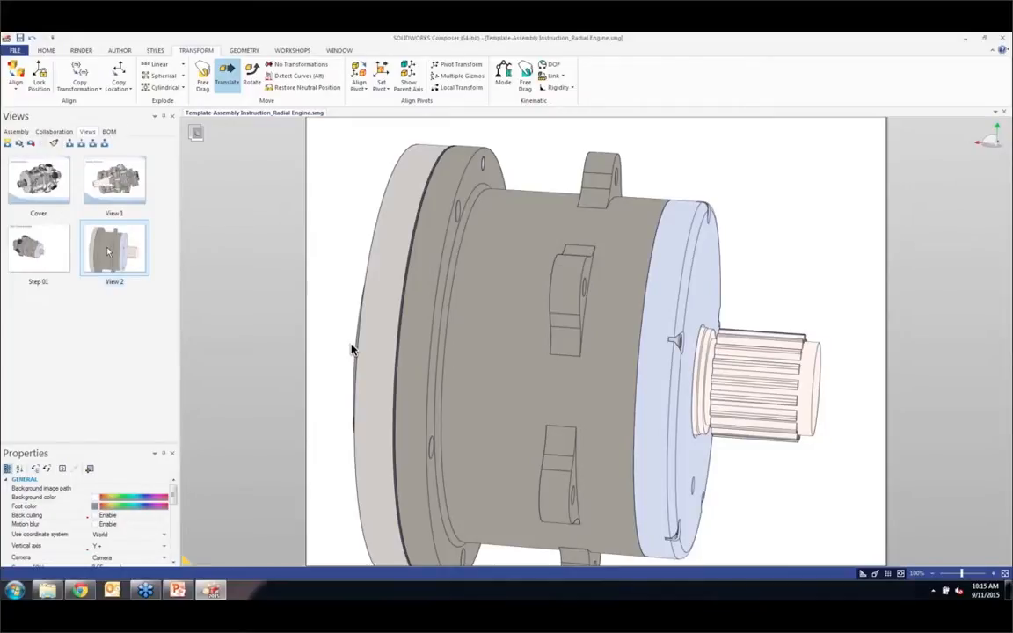
{"action": "left_click", "coordinate": [69, 263]}
Step: Select all visible gearbox parts and examine in the assembly tree which components are included
{"action": "scroll", "coordinate": [351, 349], "scroll_direction": "down", "scroll_amount": 3}
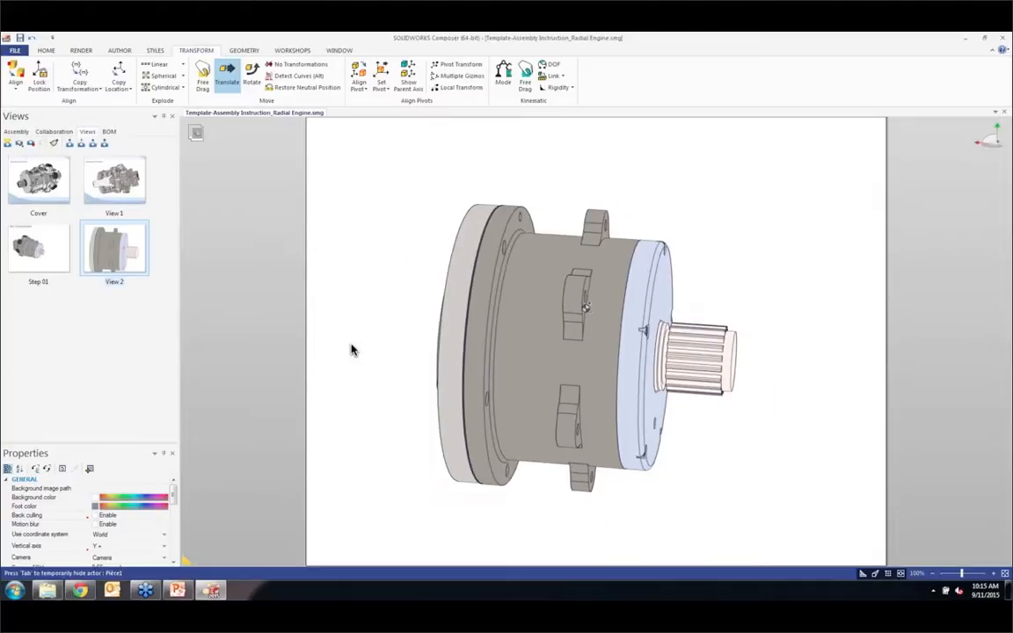
{"action": "middle_click_drag", "start_coordinate": [584, 310], "coordinate": [585, 296]}
{"action": "left_click", "coordinate": [16, 132]}
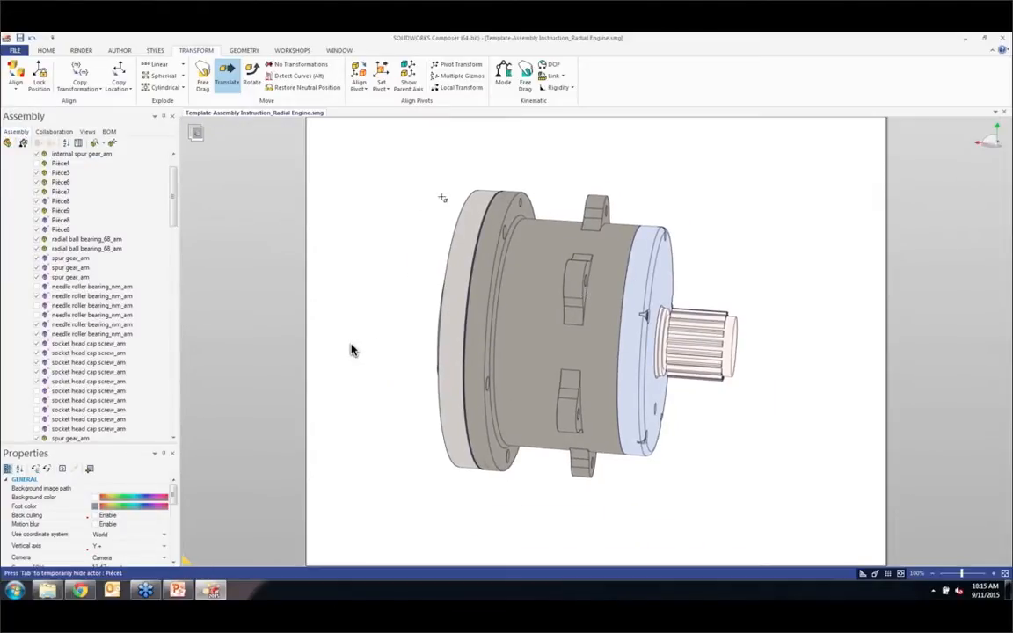
{"action": "left_click_drag", "start_coordinate": [401, 170], "coordinate": [662, 315]}
{"action": "left_click_drag", "start_coordinate": [585, 276], "coordinate": [814, 505]}
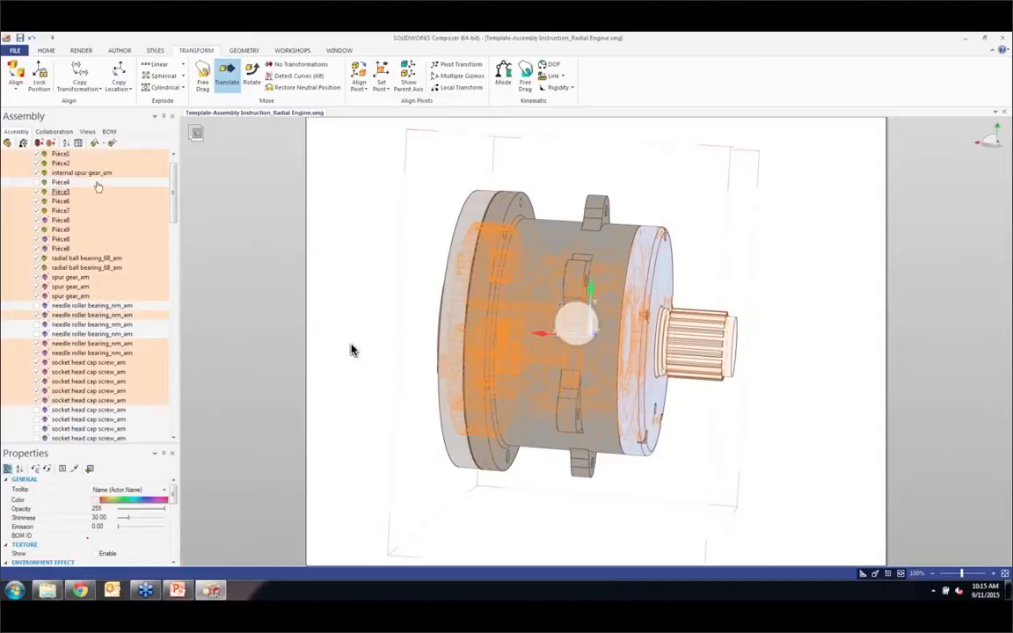
{"action": "scroll", "coordinate": [114, 312], "scroll_direction": "up", "scroll_amount": 1}
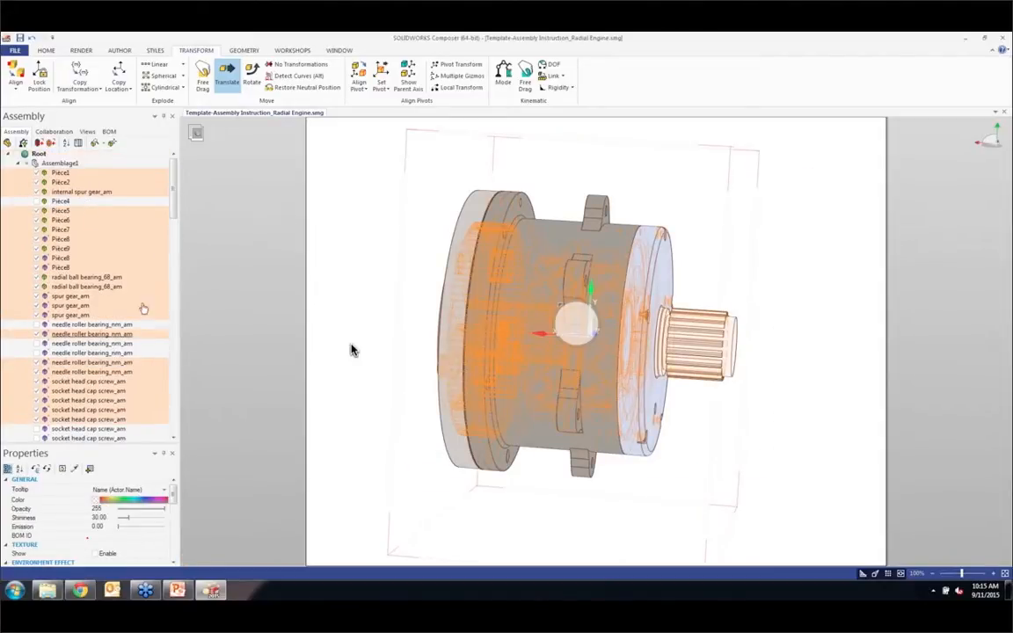
{"action": "scroll", "coordinate": [133, 240], "scroll_direction": "down", "scroll_amount": 18}
{"action": "scroll", "coordinate": [135, 246], "scroll_direction": "up", "scroll_amount": 16}
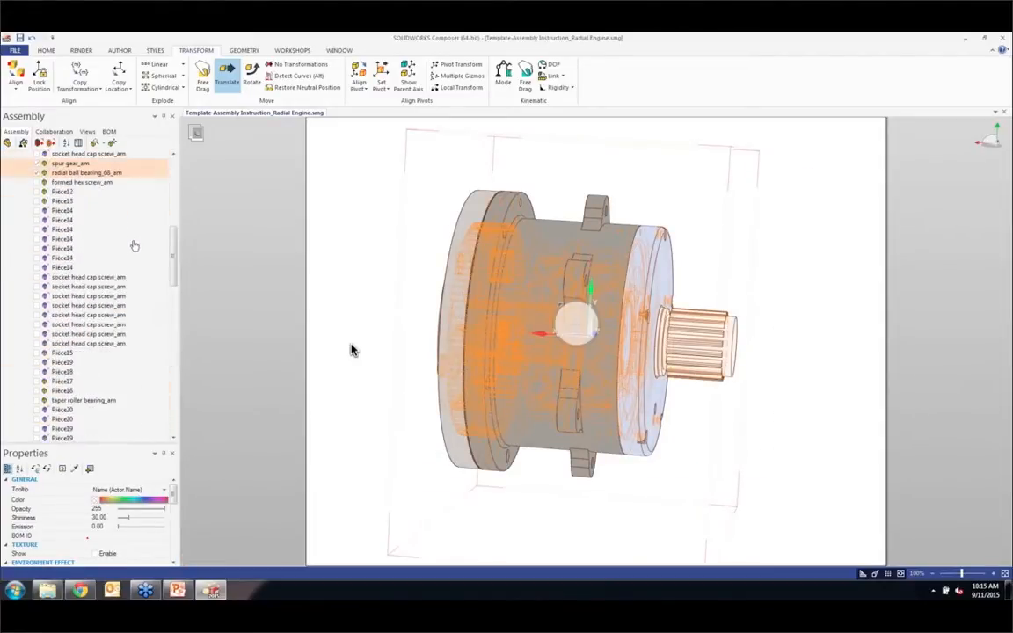
{"action": "scroll", "coordinate": [135, 245], "scroll_direction": "up", "scroll_amount": 2}
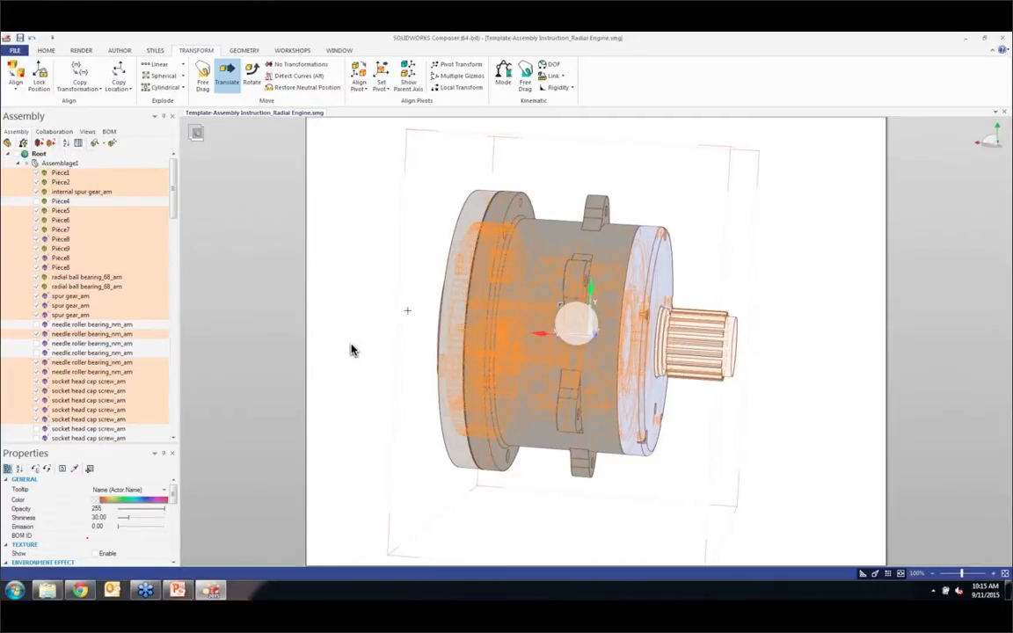
{"action": "left_click", "coordinate": [352, 350]}
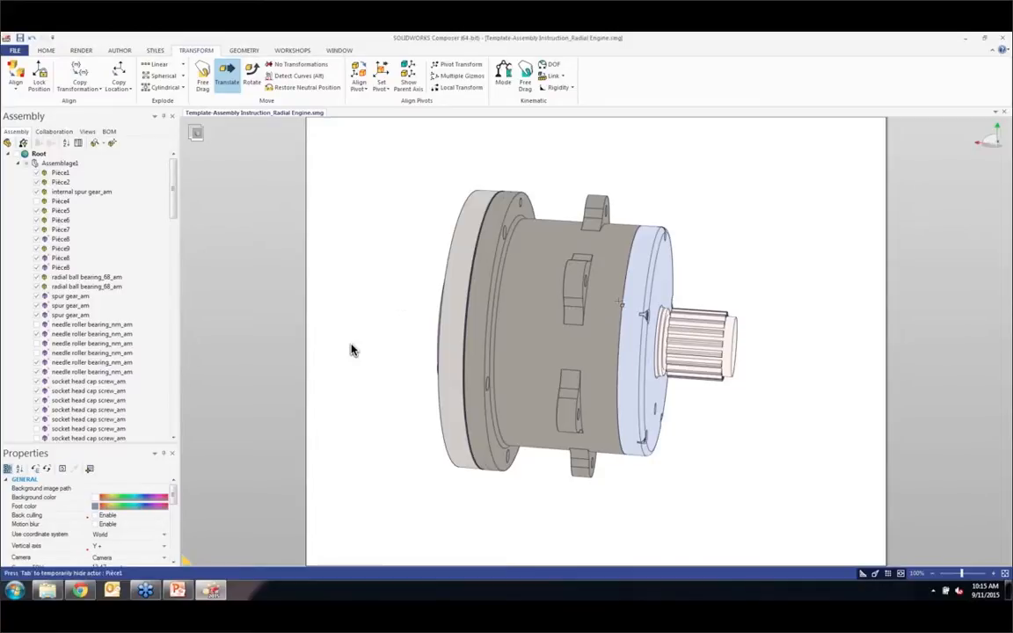
Step: Select all the visible gearbox parts and explode them linearly along the shaft axis
{"action": "right_click_drag", "start_coordinate": [617, 301], "coordinate": [603, 294]}
{"action": "scroll", "coordinate": [605, 293], "scroll_direction": "down", "scroll_amount": 2}
{"action": "middle_click_drag", "start_coordinate": [624, 299], "coordinate": [587, 296]}
{"action": "left_click_drag", "start_coordinate": [409, 172], "coordinate": [728, 452]}
{"action": "left_click", "coordinate": [157, 65]}
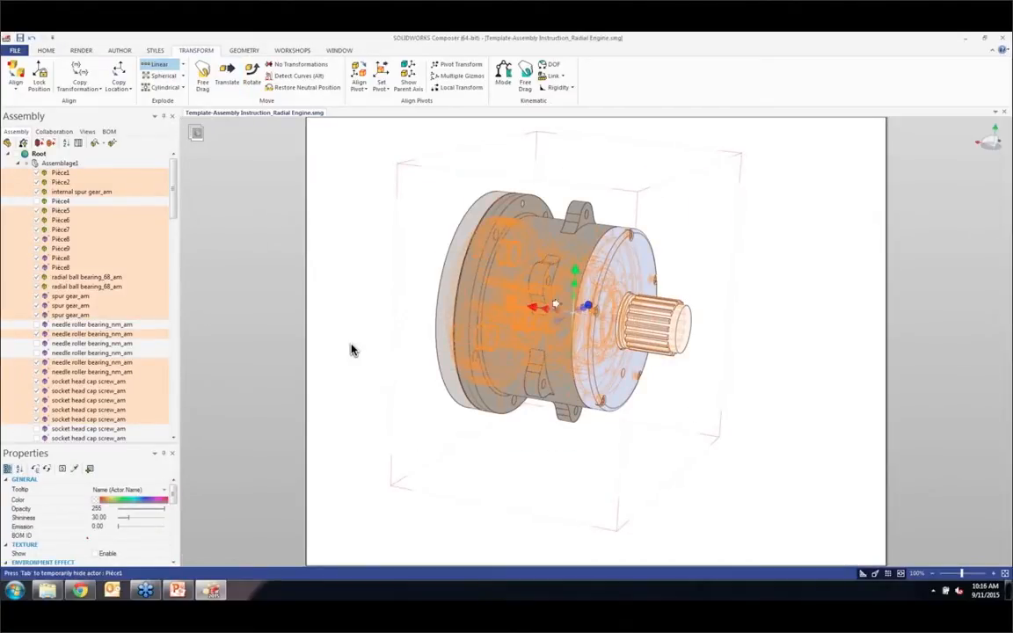
{"action": "left_click_drag", "start_coordinate": [529, 306], "coordinate": [294, 276]}
{"action": "scroll", "coordinate": [647, 306], "scroll_direction": "down", "scroll_amount": 5}
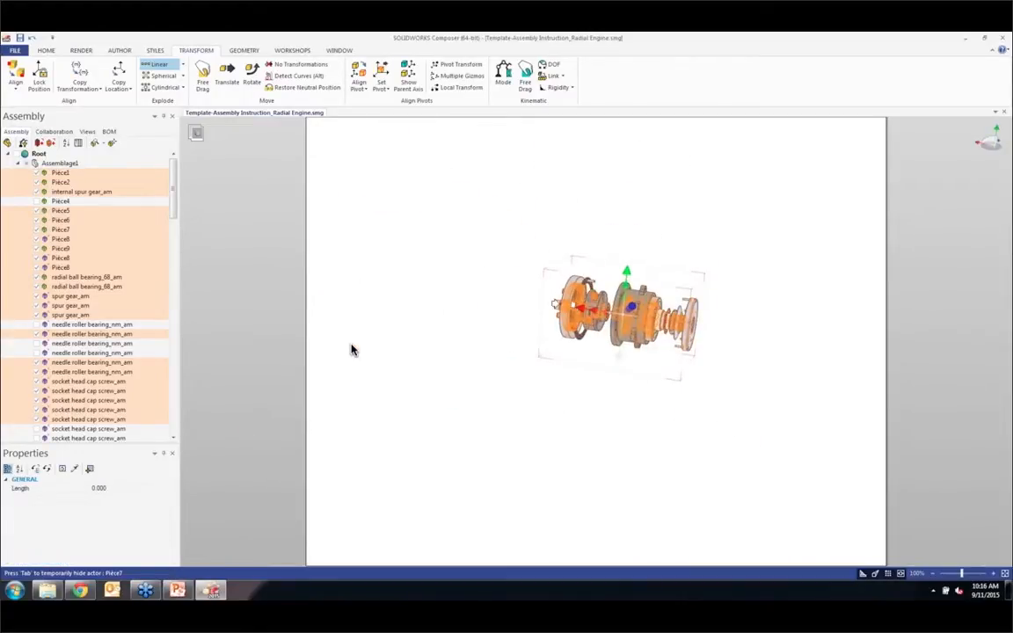
Step: Spread the selected gearbox parts wider apart along the shaft axis with the linear explode and inspect the separated components
{"action": "left_click_drag", "start_coordinate": [576, 308], "coordinate": [324, 256]}
{"action": "scroll", "coordinate": [553, 310], "scroll_direction": "up", "scroll_amount": 2}
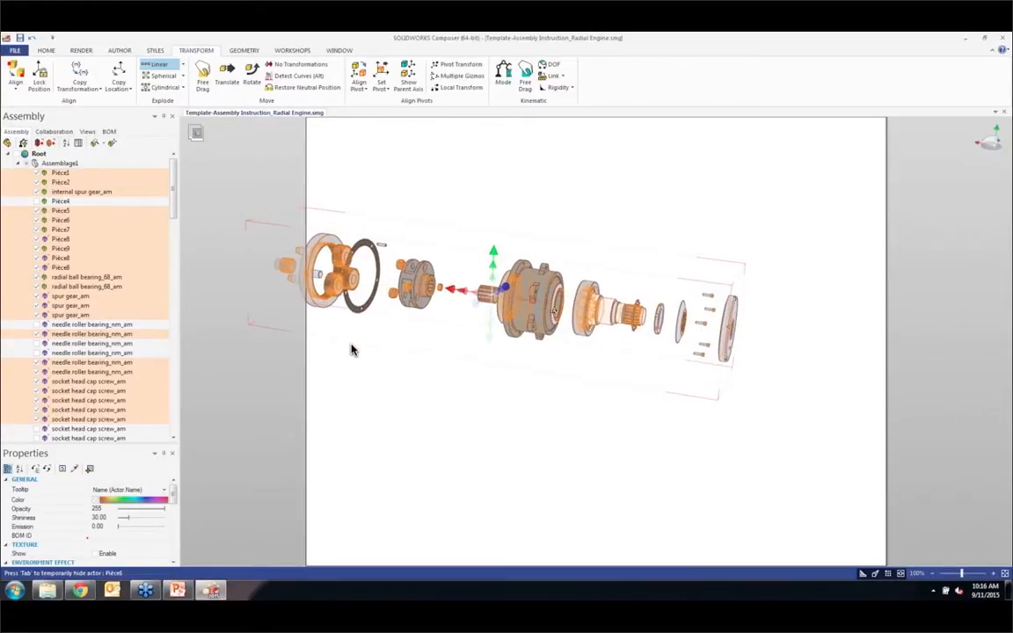
{"action": "left_click", "coordinate": [351, 350]}
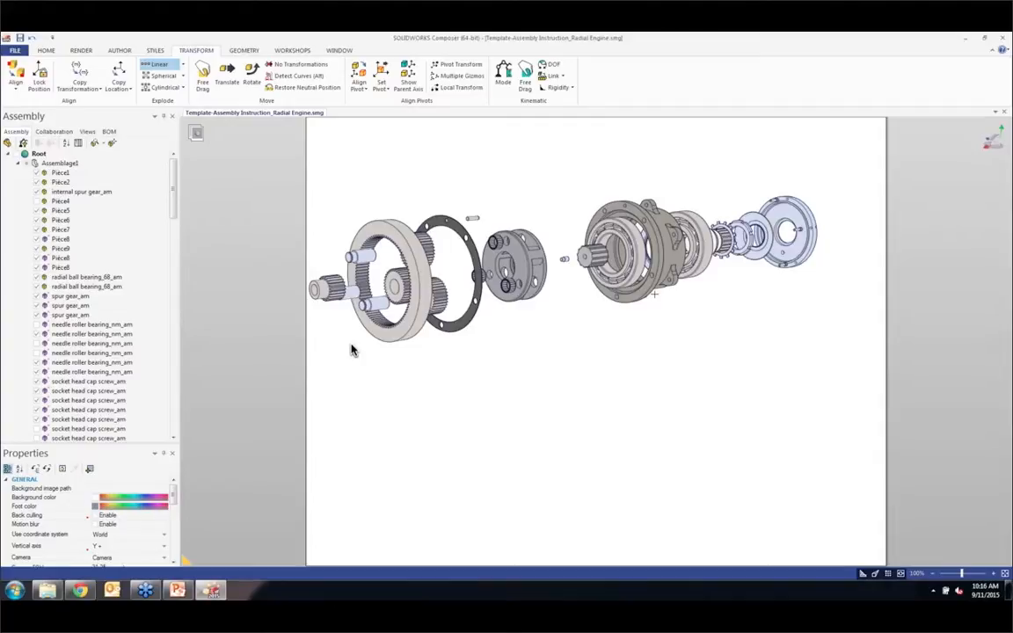
{"action": "right_click_drag", "start_coordinate": [689, 289], "coordinate": [550, 292]}
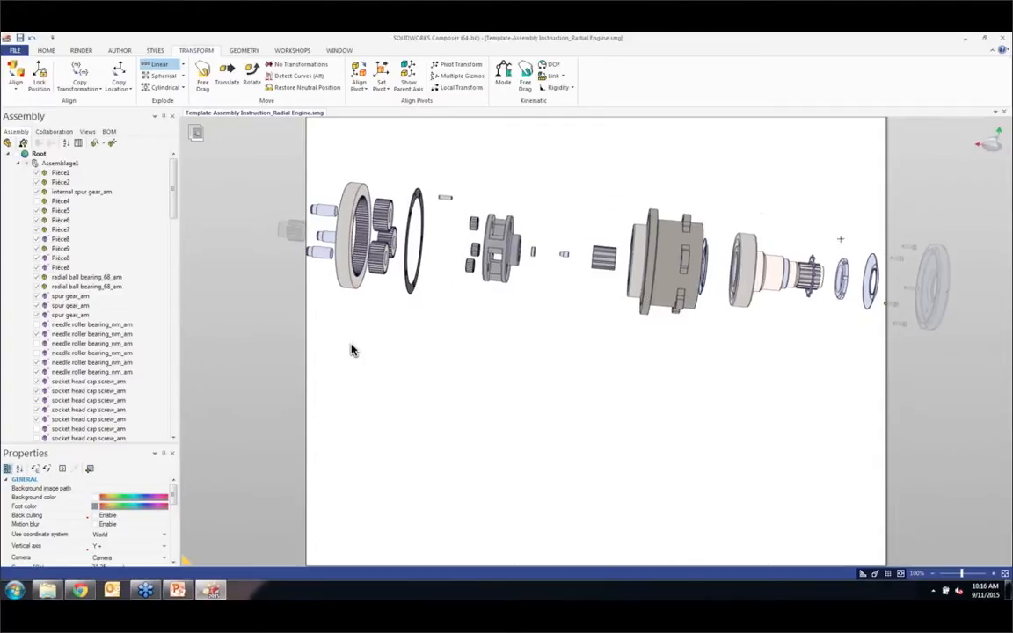
Step: Undo the linear explosion of the gearbox parts
{"action": "key", "text": "ctrl+z"}
{"action": "key", "text": "ctrl+z"}
{"action": "key", "text": "ctrl+z"}
{"action": "key", "text": "ctrl+z"}
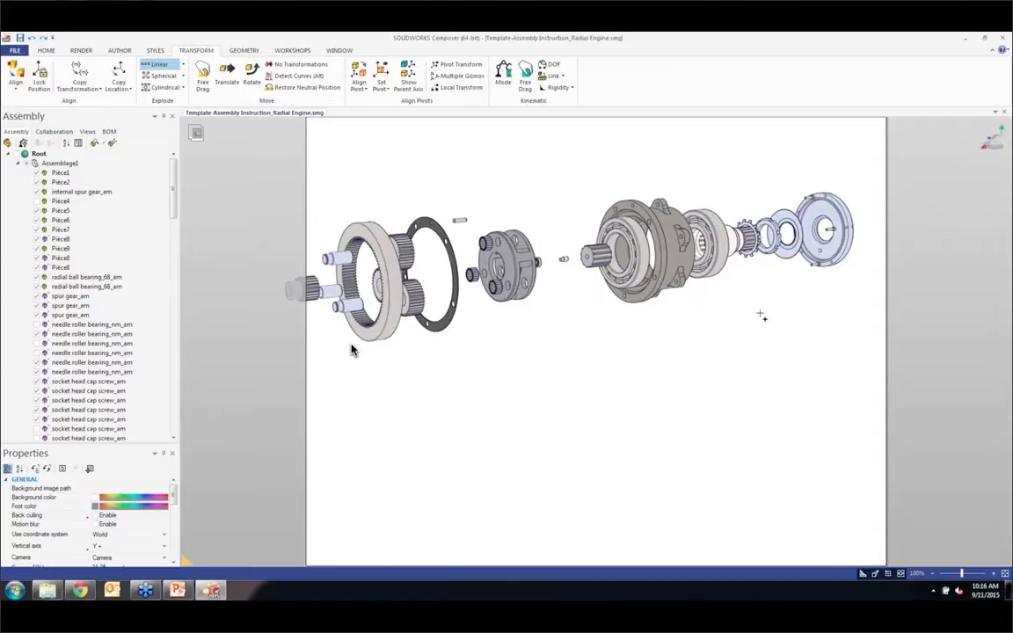
{"action": "key", "text": "ctrl+z"}
{"action": "key", "text": "ctrl+z"}
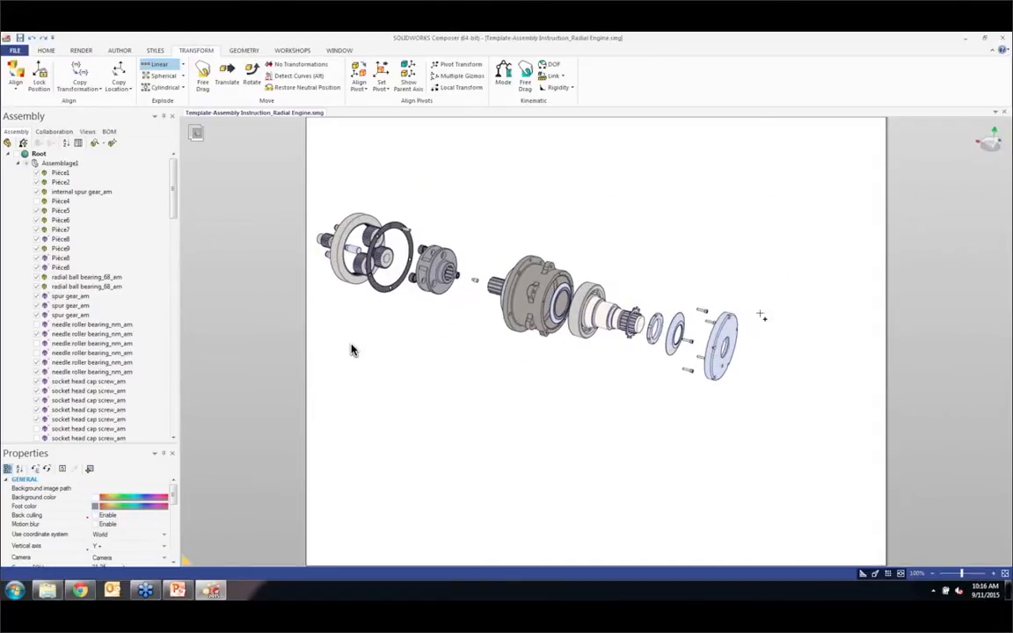
{"action": "key", "text": "ctrl+a"}
{"action": "key", "text": "ctrl+z"}
{"action": "key", "text": "ctrl+z"}
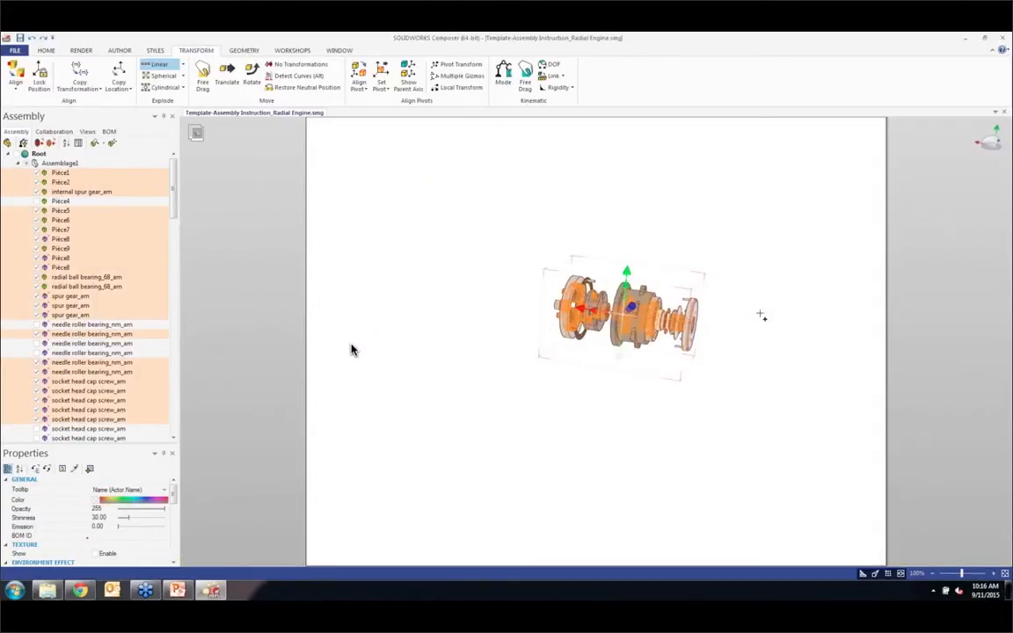
{"action": "key", "text": "ctrl+z"}
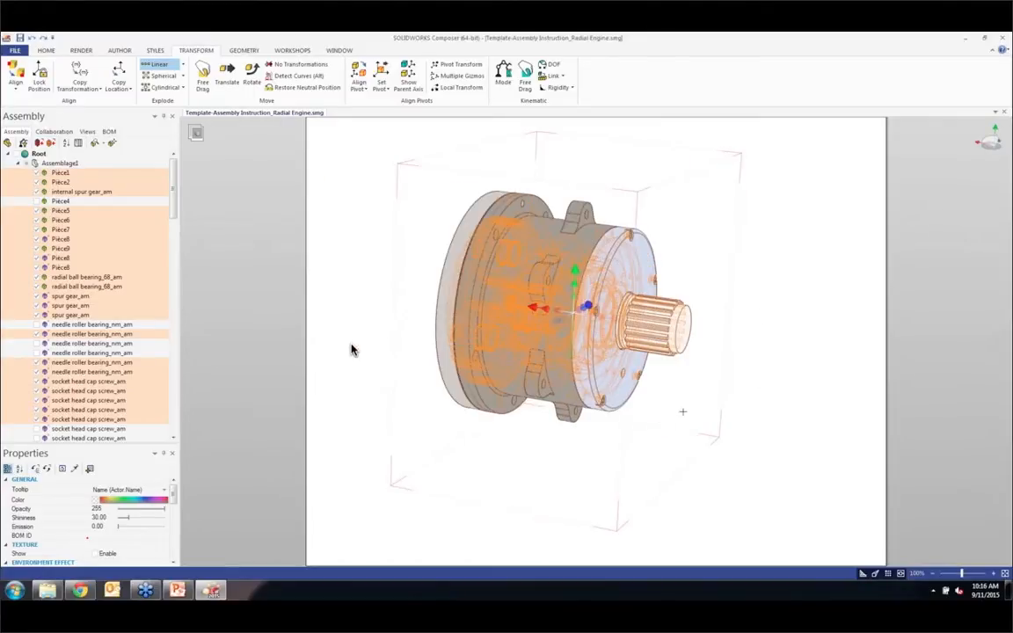
Step: Translate the splined output shaft (Pièce5) out of the gearbox housing along its axis
{"action": "left_click", "coordinate": [700, 415]}
{"action": "scroll", "coordinate": [697, 410], "scroll_direction": "down", "scroll_amount": 4}
{"action": "middle_click_drag", "start_coordinate": [683, 372], "coordinate": [677, 361]}
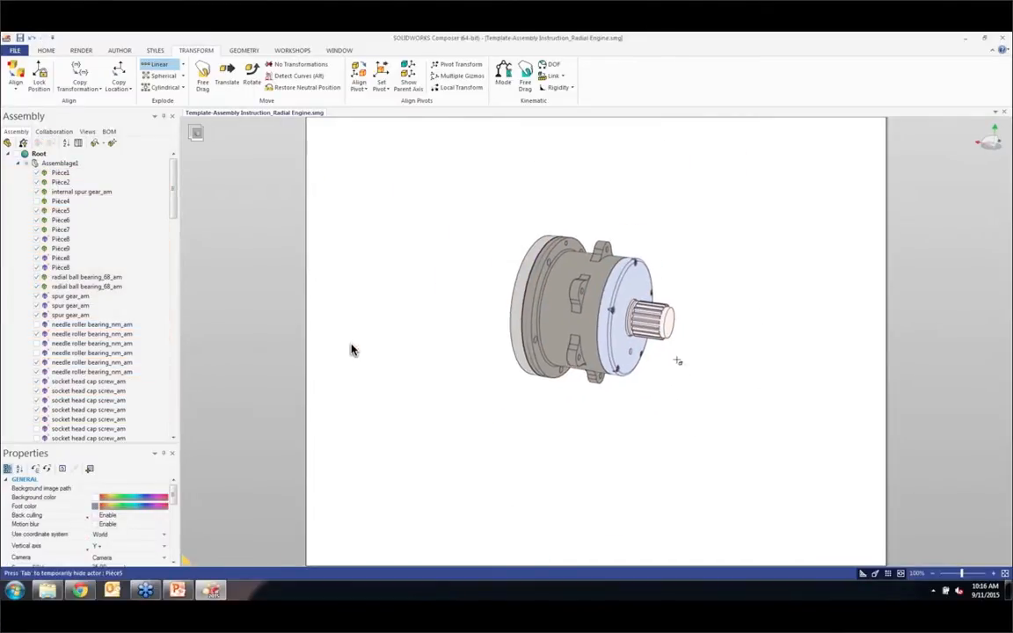
{"action": "left_click", "coordinate": [230, 76]}
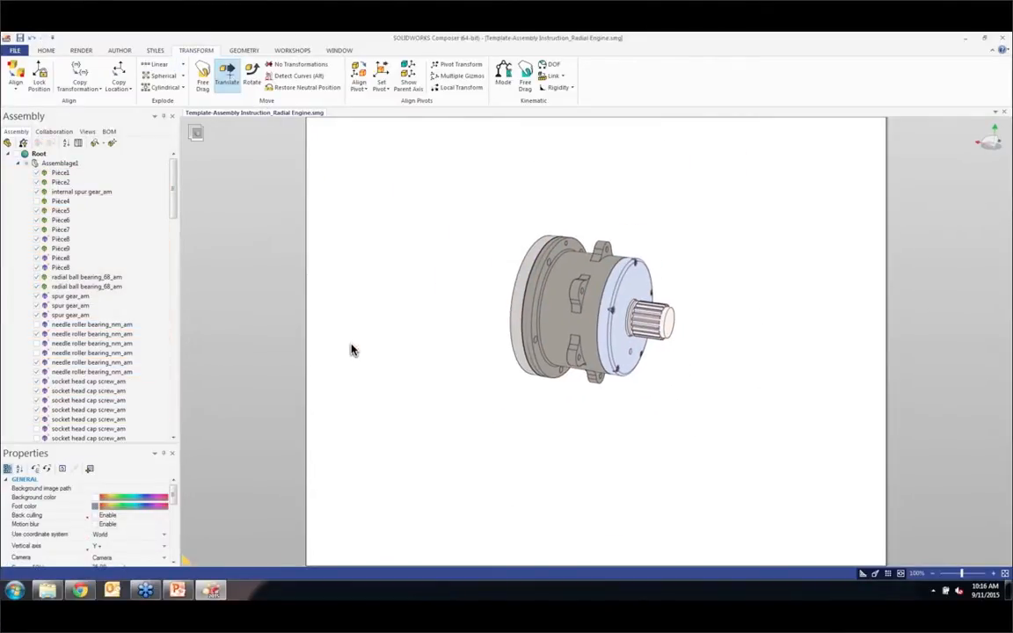
{"action": "scroll", "coordinate": [645, 318], "scroll_direction": "up", "scroll_amount": 4}
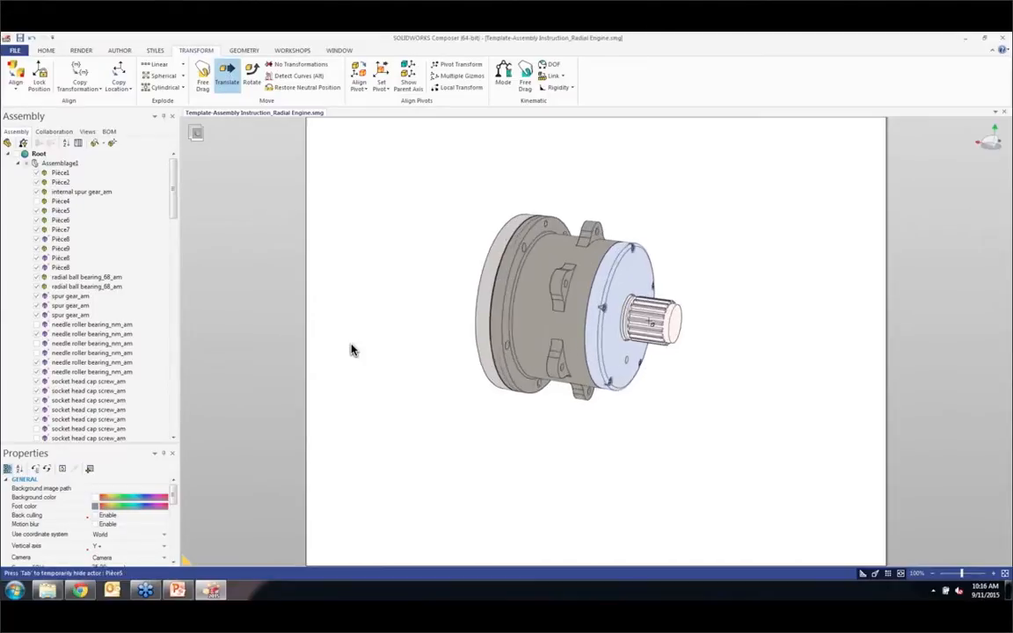
{"action": "right_click_drag", "start_coordinate": [624, 318], "coordinate": [650, 314]}
{"action": "left_click", "coordinate": [649, 315]}
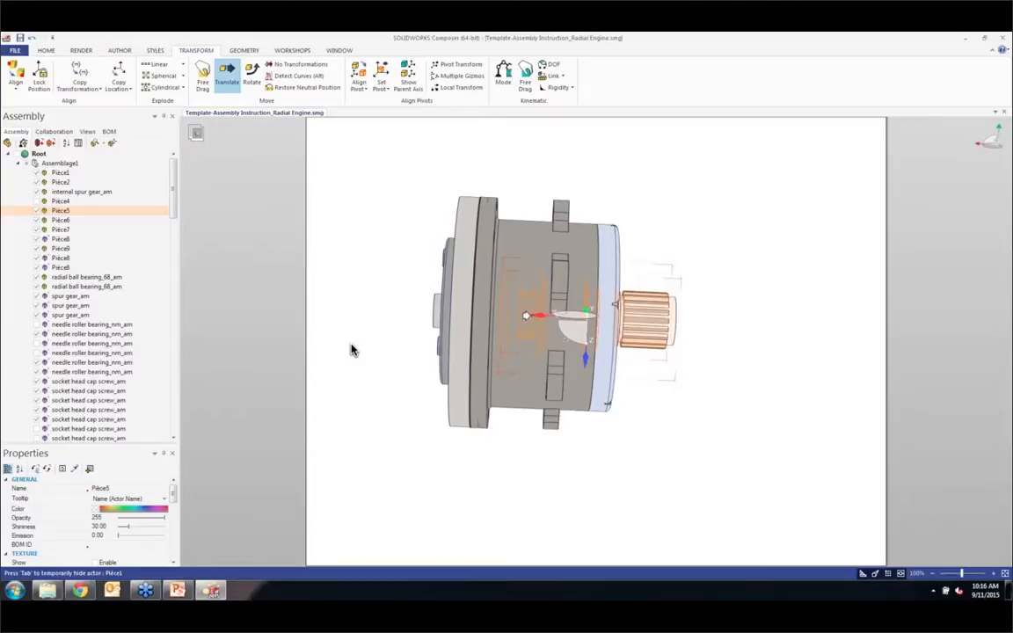
{"action": "left_click_drag", "start_coordinate": [526, 315], "coordinate": [731, 317]}
Step: Translate the round cover plate (Pièce2) along the shaft axis beyond the splined end of the shaft
{"action": "right_click_drag", "start_coordinate": [659, 294], "coordinate": [627, 319]}
{"action": "middle_click_drag", "start_coordinate": [627, 319], "coordinate": [502, 334]}
{"action": "left_click", "coordinate": [497, 324]}
{"action": "left_click_drag", "start_coordinate": [462, 253], "coordinate": [814, 395]}
{"action": "scroll", "coordinate": [758, 394], "scroll_direction": "down", "scroll_amount": 2}
{"action": "middle_click_drag", "start_coordinate": [735, 384], "coordinate": [663, 352]}
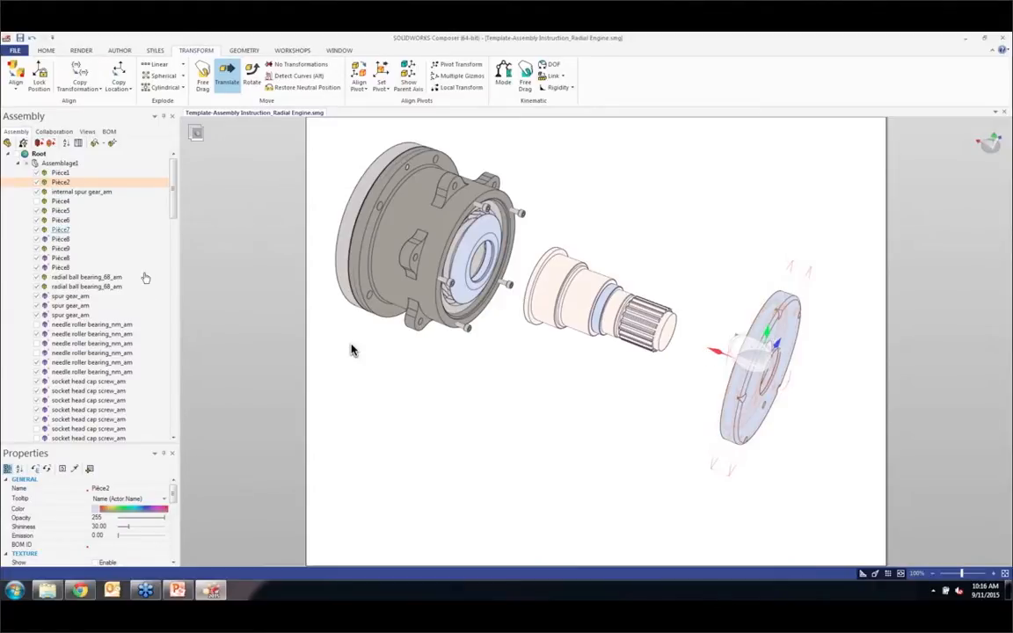
{"action": "left_click", "coordinate": [351, 350]}
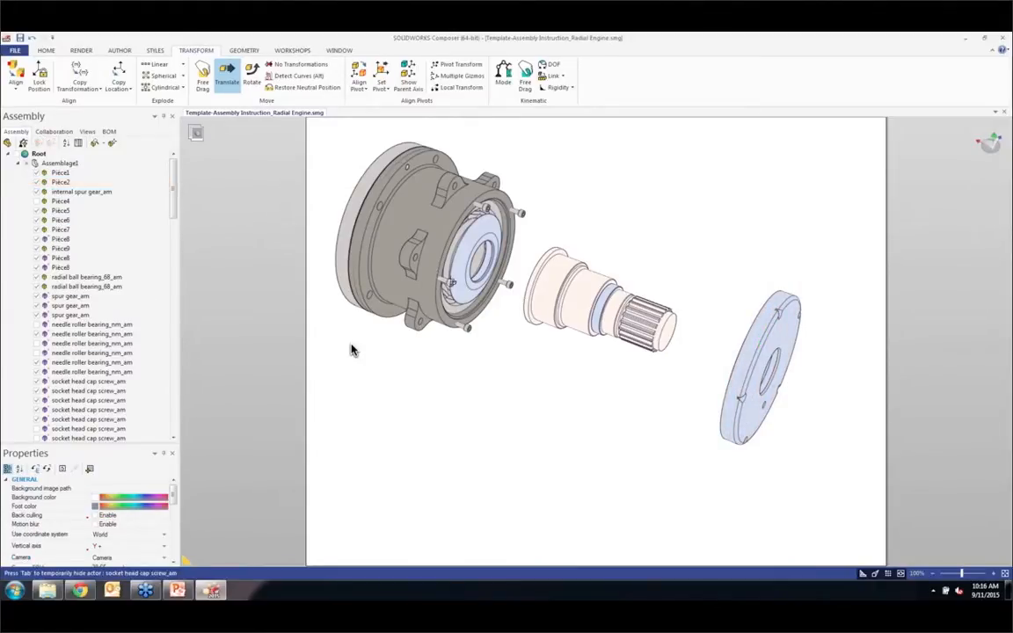
Step: Window-select the five socket head cap screws of the cover and save them as a selection set named Bolts 1
{"action": "right_click_drag", "start_coordinate": [479, 304], "coordinate": [507, 273]}
{"action": "left_click_drag", "start_coordinate": [492, 165], "coordinate": [539, 330]}
{"action": "right_click_drag", "start_coordinate": [526, 272], "coordinate": [479, 282]}
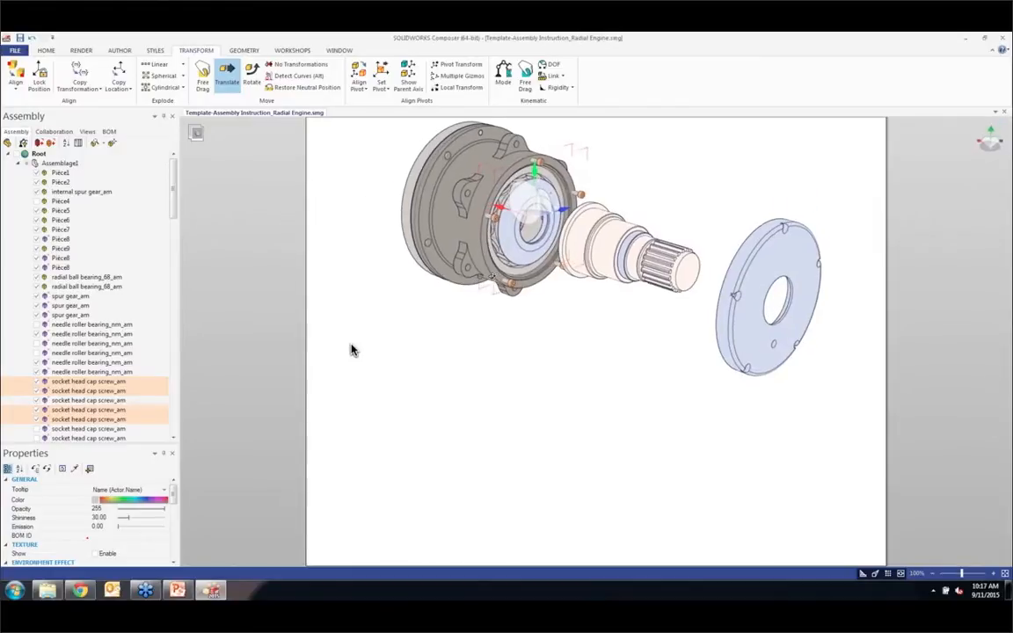
{"action": "scroll", "coordinate": [477, 279], "scroll_direction": "up", "scroll_amount": 2}
{"action": "middle_click_drag", "start_coordinate": [477, 279], "coordinate": [396, 353]}
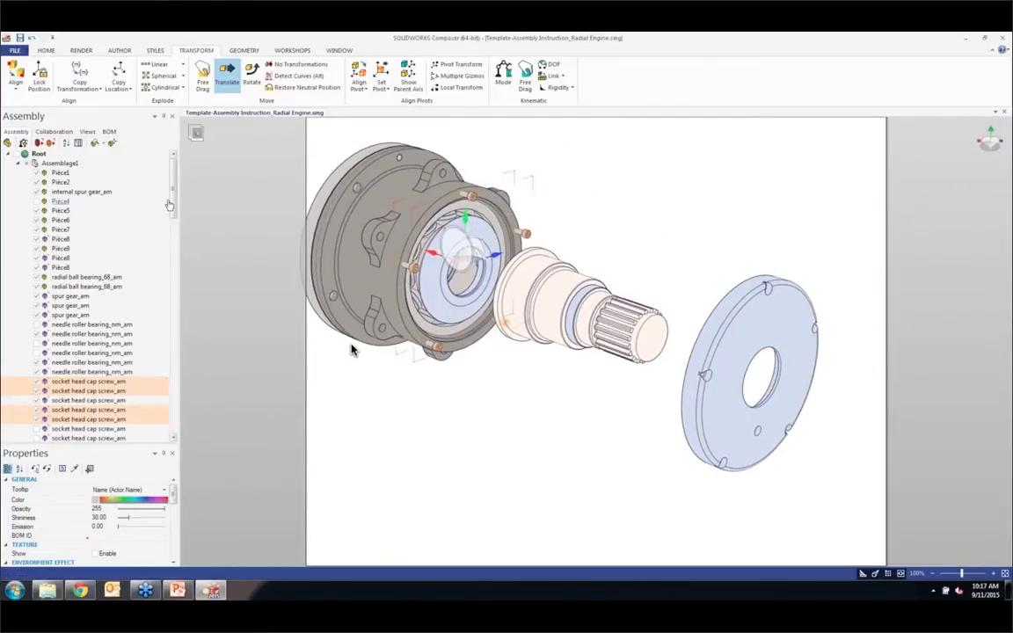
{"action": "left_click_drag", "start_coordinate": [174, 202], "coordinate": [186, 225]}
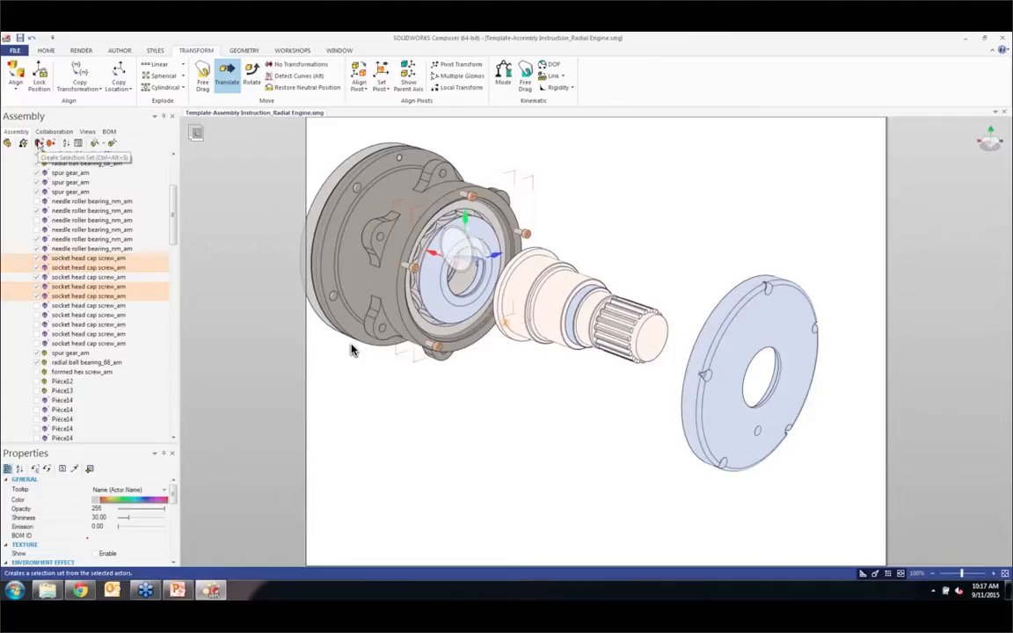
{"action": "left_click", "coordinate": [38, 143]}
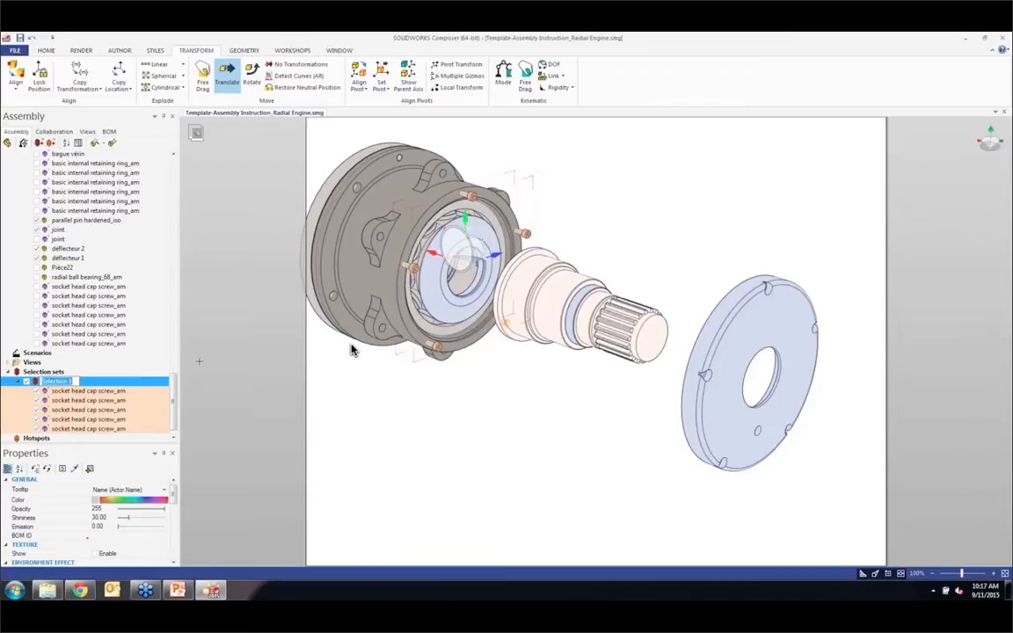
{"action": "type", "text": "Bolts 1"}
{"action": "left_click", "coordinate": [461, 457]}
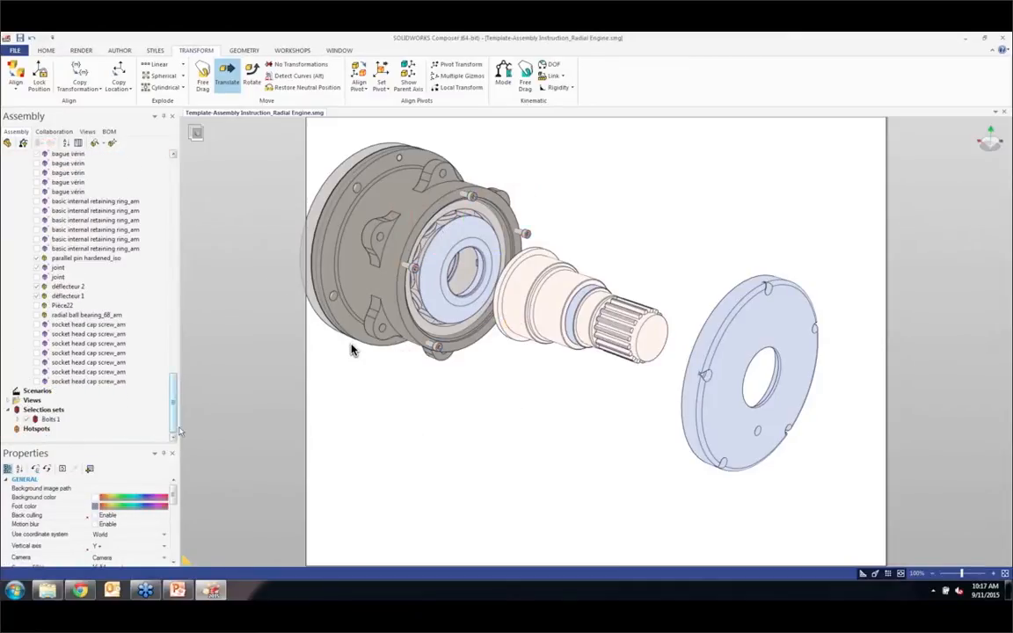
Step: Select the Bolts 1 set and translate its screws along the shaft axis to the outer side of the cover plate
{"action": "left_click", "coordinate": [48, 420]}
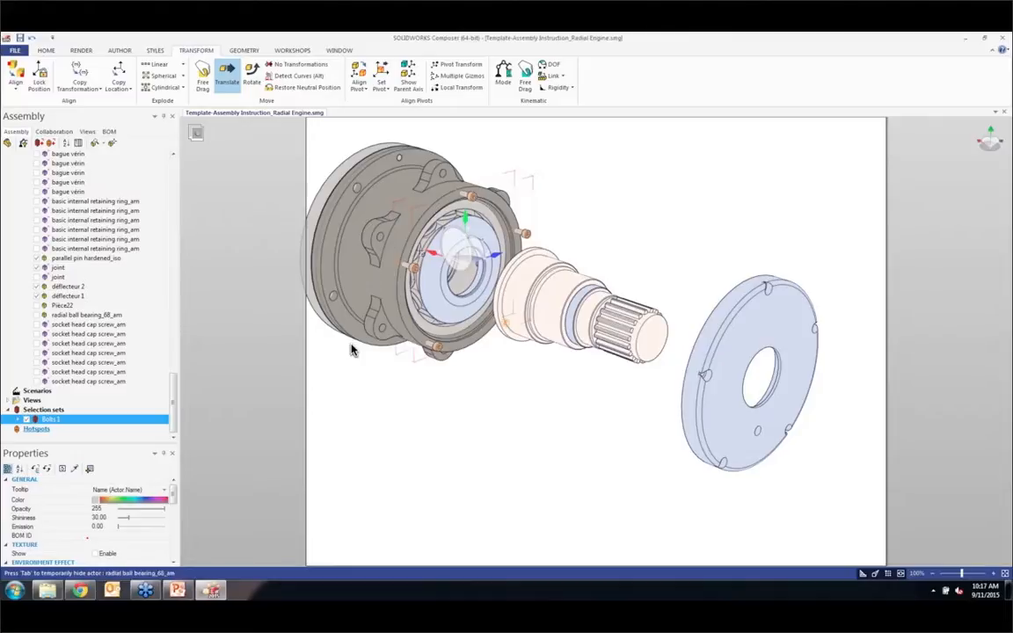
{"action": "left_click", "coordinate": [430, 252]}
{"action": "left_click_drag", "start_coordinate": [430, 253], "coordinate": [839, 361]}
{"action": "mouse_move", "coordinate": [748, 354]}
{"action": "right_mouse_down"}
{"action": "mouse_move", "coordinate": [770, 350]}
{"action": "mouse_move", "coordinate": [744, 362]}
{"action": "right_mouse_up"}
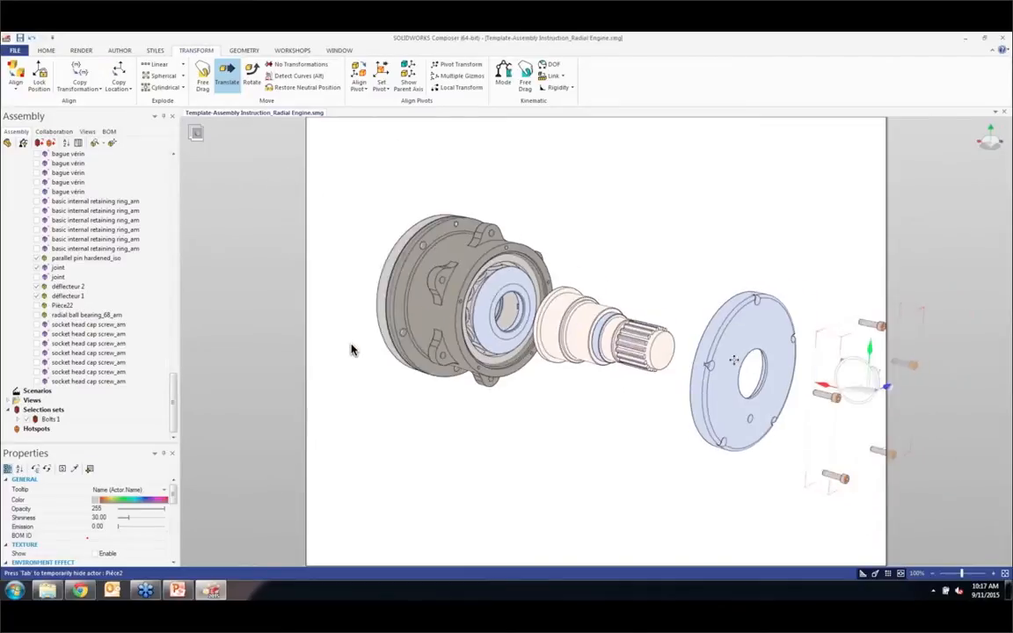
Step: Window-select the shaft, cover plate and screws and translate them together farther from the housing along the shaft axis
{"action": "scroll", "coordinate": [562, 290], "scroll_direction": "down", "scroll_amount": 4}
{"action": "right_click_drag", "start_coordinate": [571, 297], "coordinate": [556, 284]}
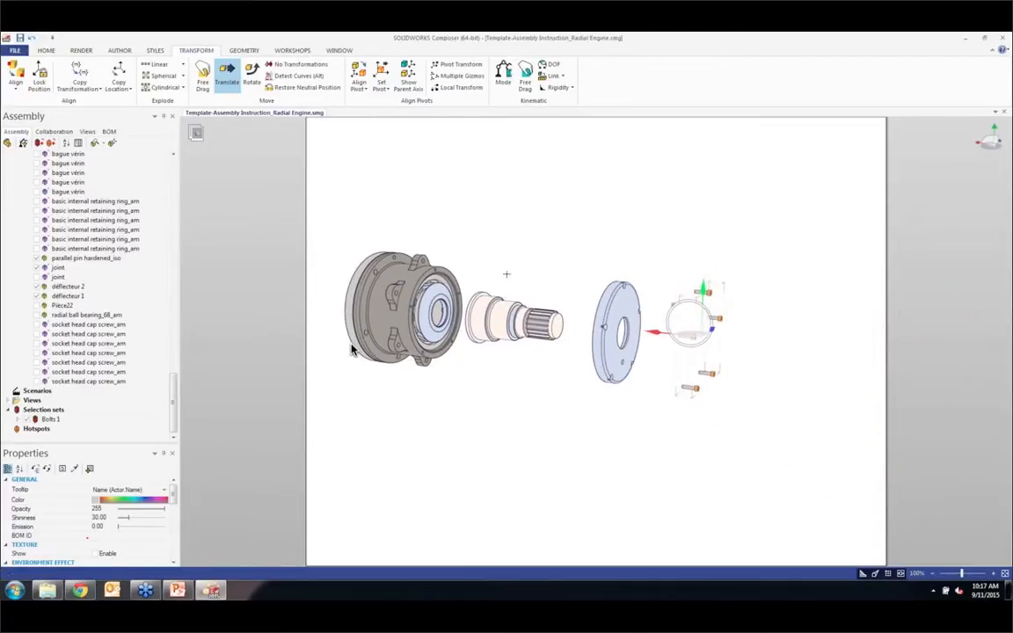
{"action": "left_click_drag", "start_coordinate": [438, 251], "coordinate": [764, 418]}
{"action": "left_click_drag", "start_coordinate": [540, 326], "coordinate": [676, 339]}
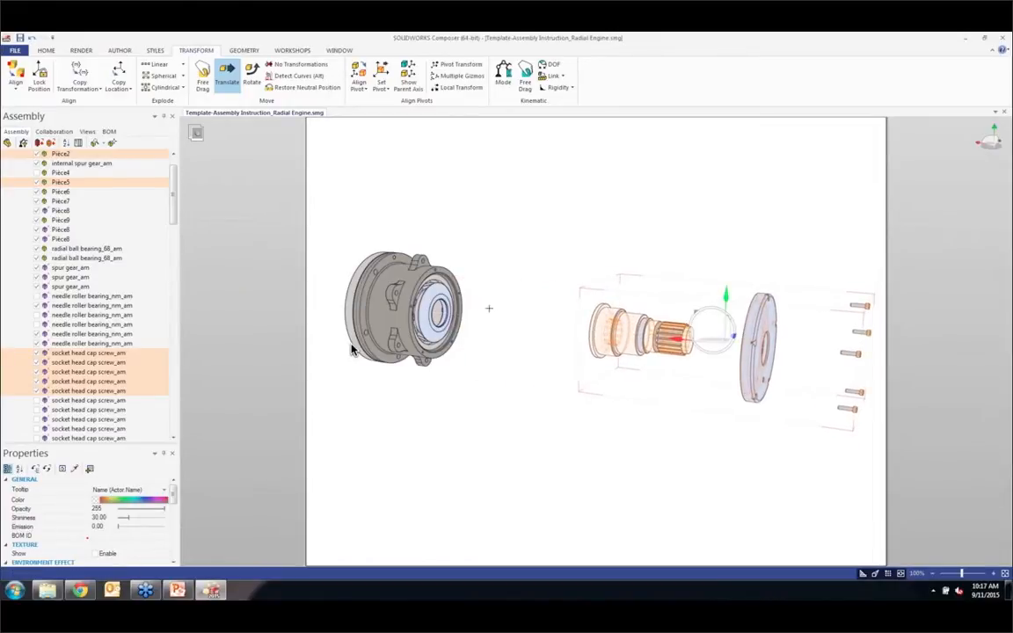
{"action": "key", "text": "Escape"}
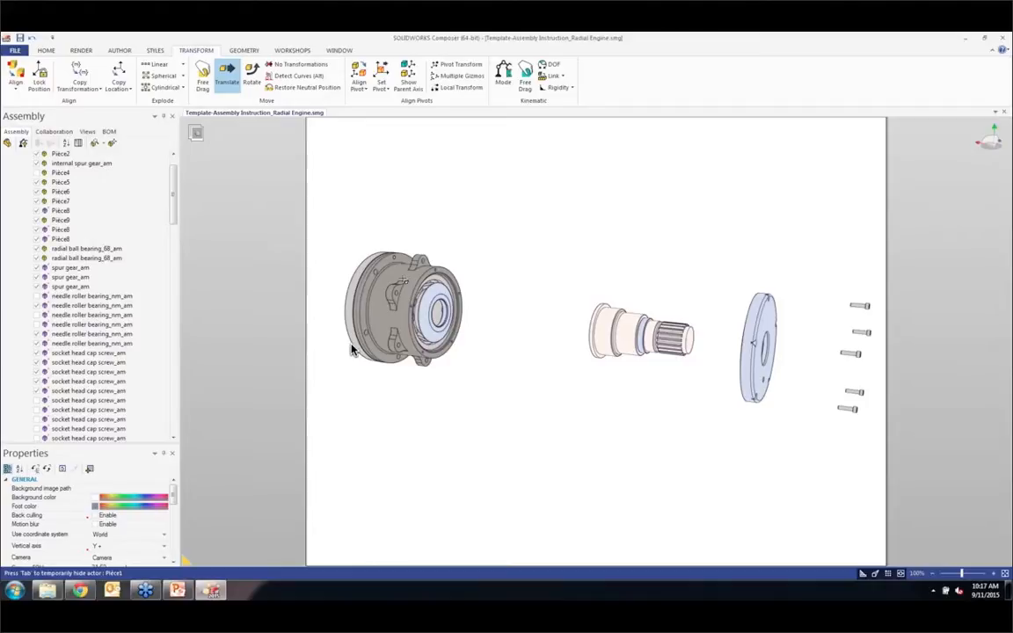
Step: Temporarily hide the housing to look inside, and translate déflecteur 1 about 312 mm out along the shaft axis
{"action": "key", "text": "Tab"}
{"action": "scroll", "coordinate": [351, 349], "scroll_direction": "up", "scroll_amount": 3}
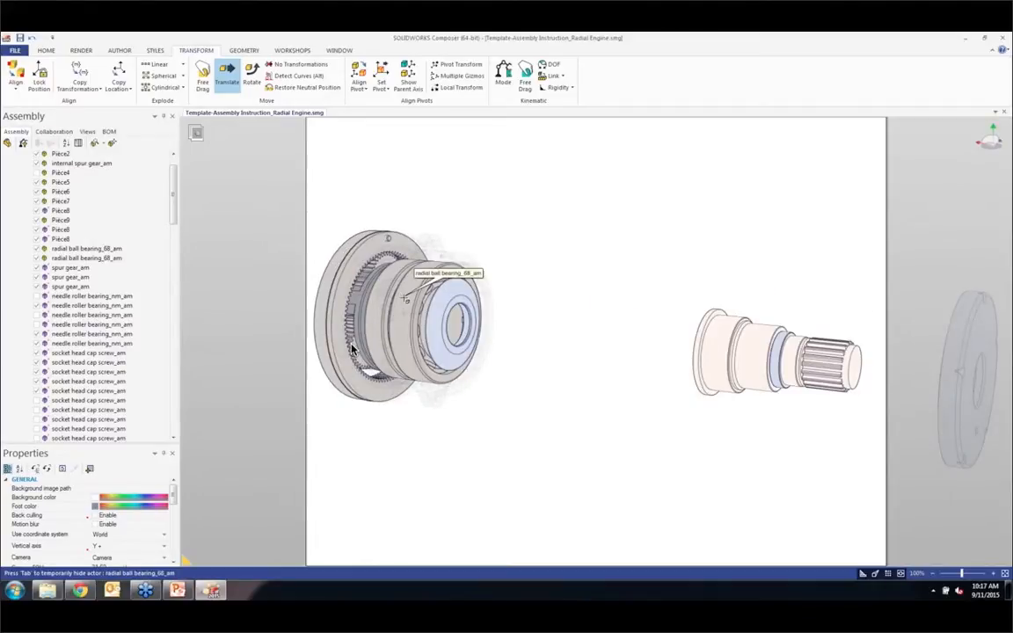
{"action": "right_click_drag", "start_coordinate": [385, 301], "coordinate": [386, 336]}
{"action": "left_click", "coordinate": [470, 292]}
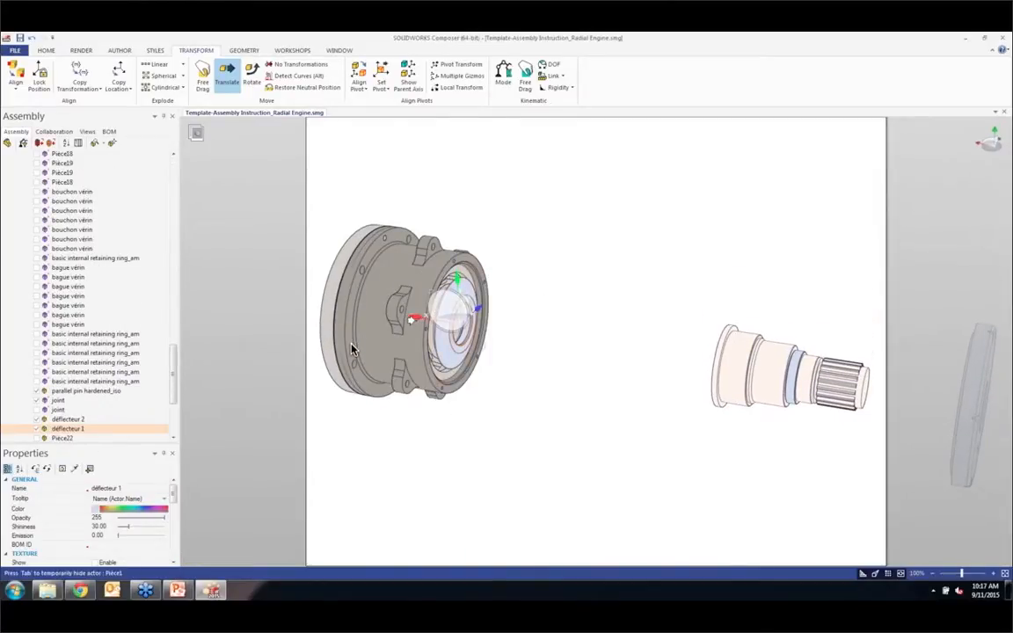
{"action": "left_click_drag", "start_coordinate": [451, 299], "coordinate": [646, 325]}
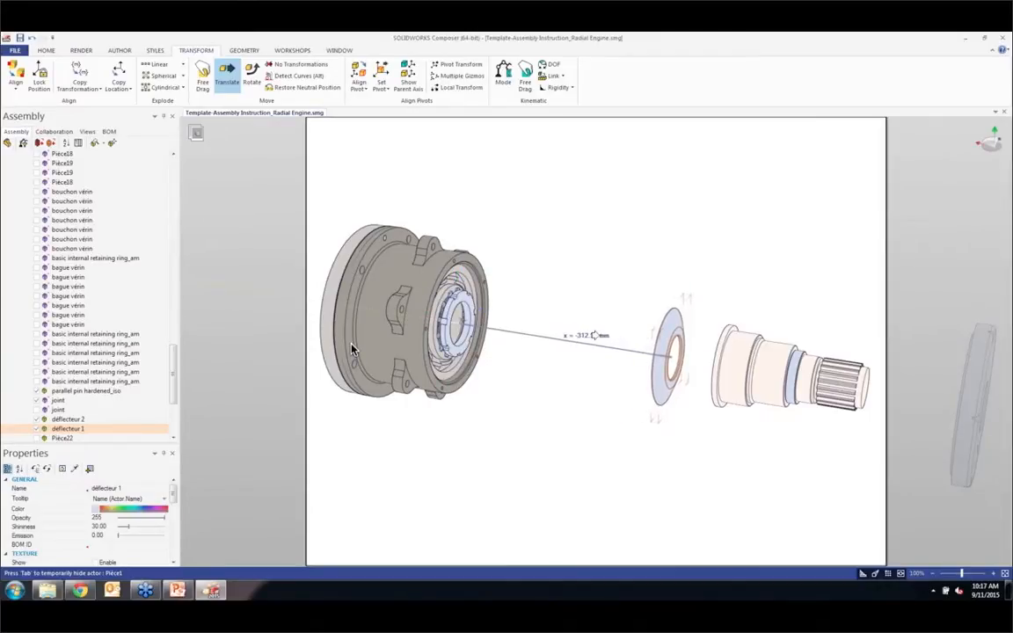
Step: Translate the skf lock nut about 135 mm out of the housing and move the rondelle skf washer out between it and the deflector
{"action": "left_click", "coordinate": [351, 350]}
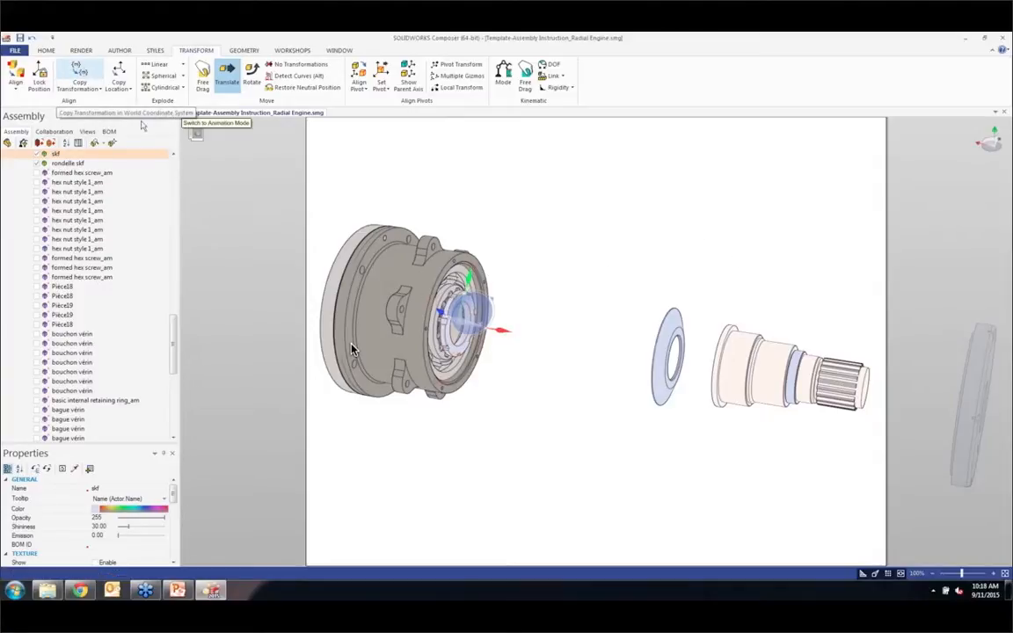
{"action": "left_click_drag", "start_coordinate": [503, 331], "coordinate": [586, 343]}
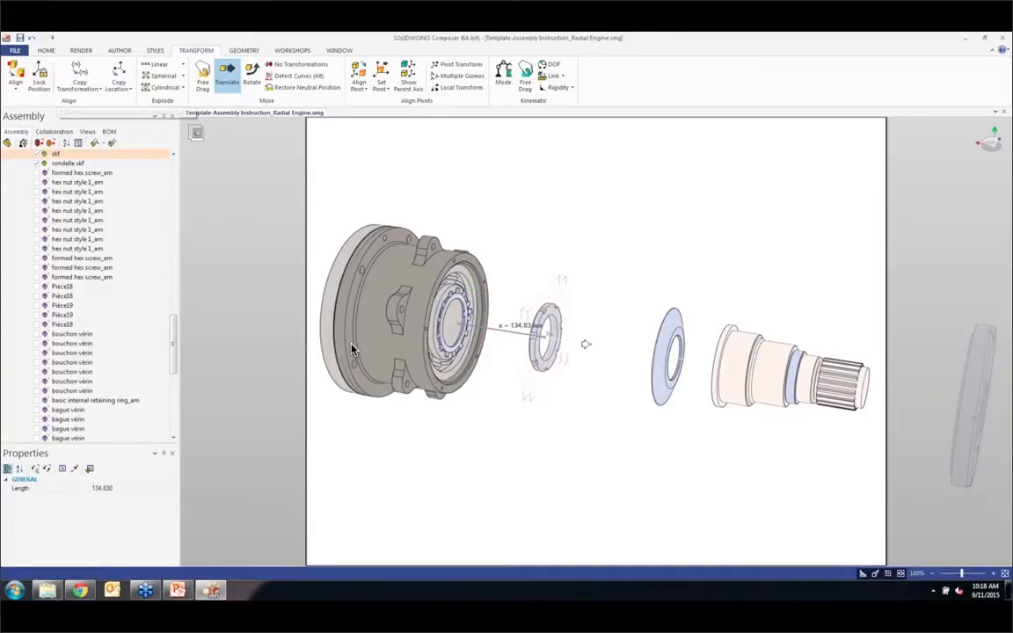
{"action": "left_click", "coordinate": [468, 320]}
{"action": "left_click_drag", "start_coordinate": [492, 331], "coordinate": [646, 351]}
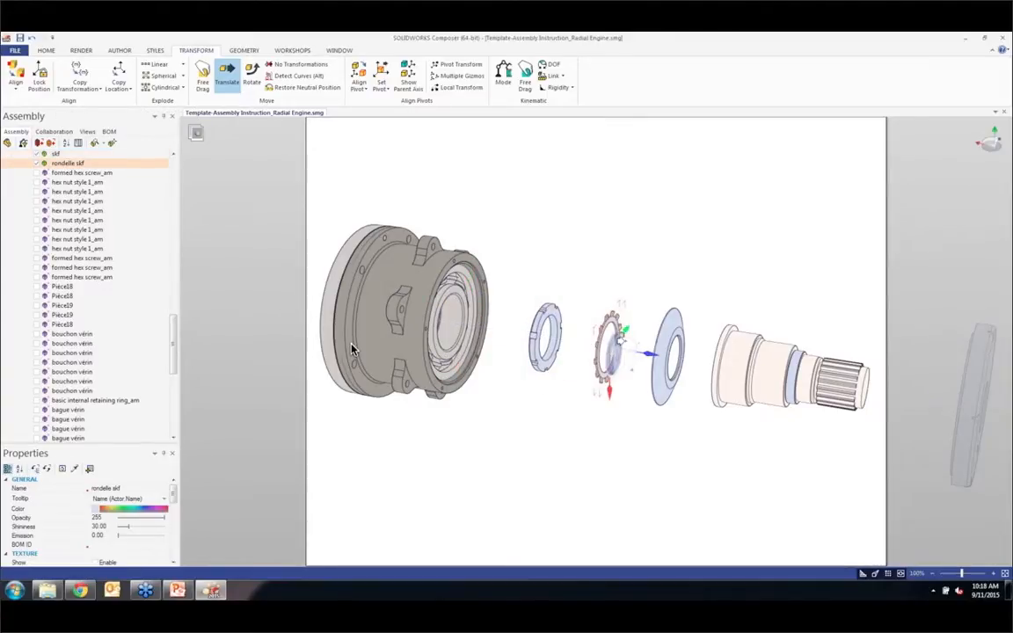
Step: Move the rondelle skf washer off the shaft axis, above the other exploded parts
{"action": "left_click_drag", "start_coordinate": [608, 390], "coordinate": [592, 295]}
{"action": "left_click", "coordinate": [597, 248]}
{"action": "left_click", "coordinate": [619, 318]}
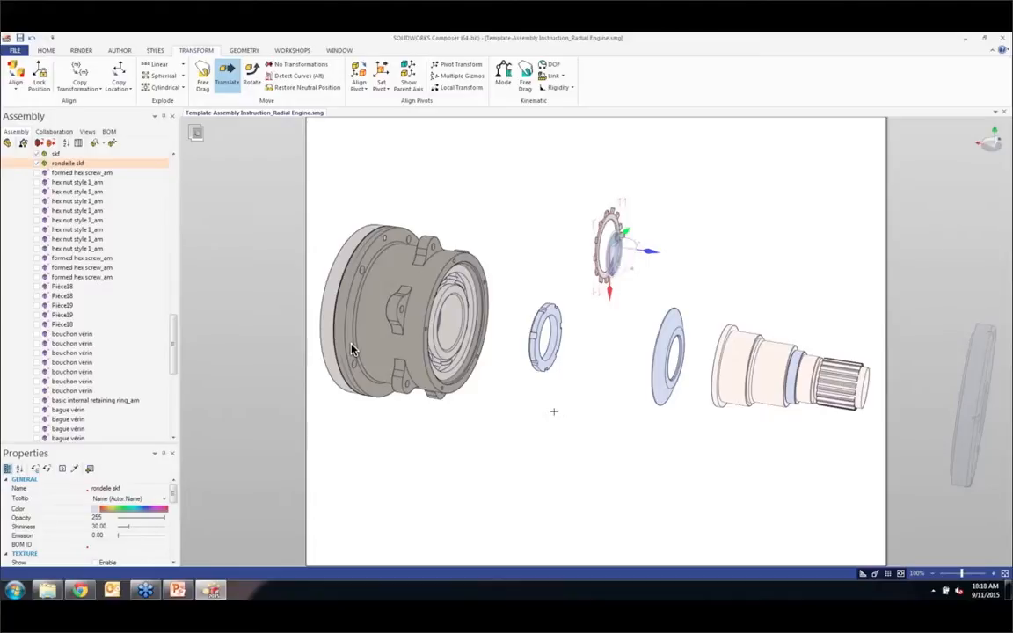
Step: Select the skf nut and the rondelle skf washer and copy the transformation of déflecteur 1 to them
{"action": "left_click_drag", "start_coordinate": [515, 212], "coordinate": [624, 356]}
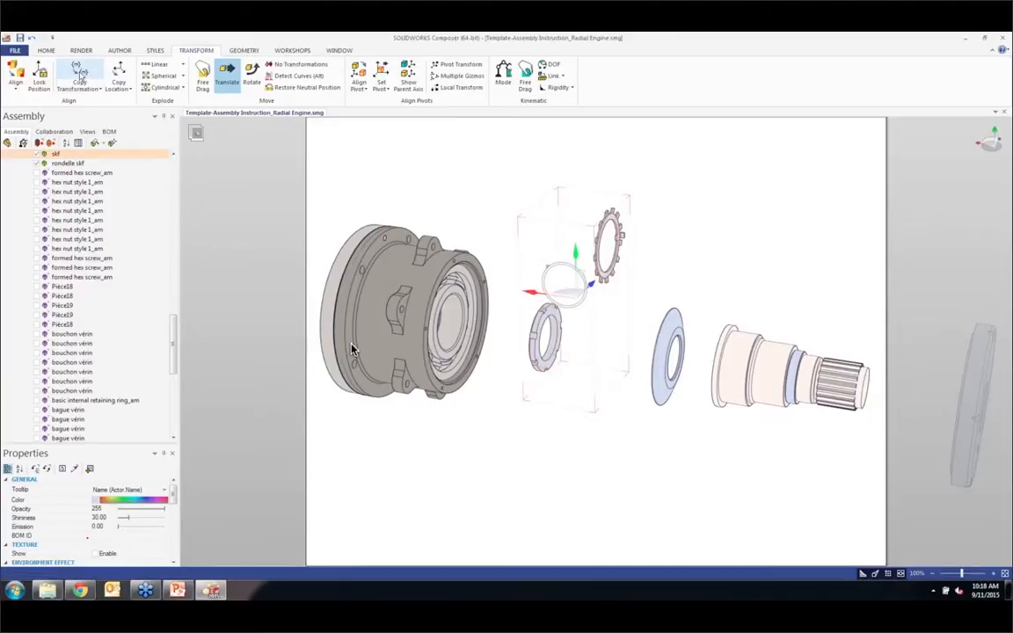
{"action": "left_click", "coordinate": [79, 70]}
{"action": "left_click", "coordinate": [666, 361]}
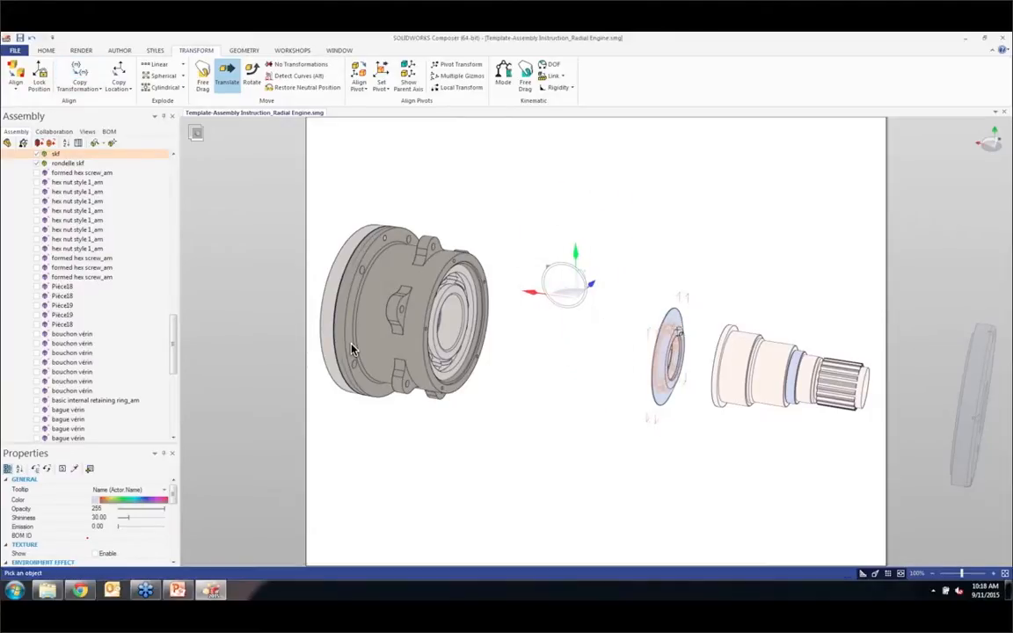
{"action": "left_click", "coordinate": [647, 417]}
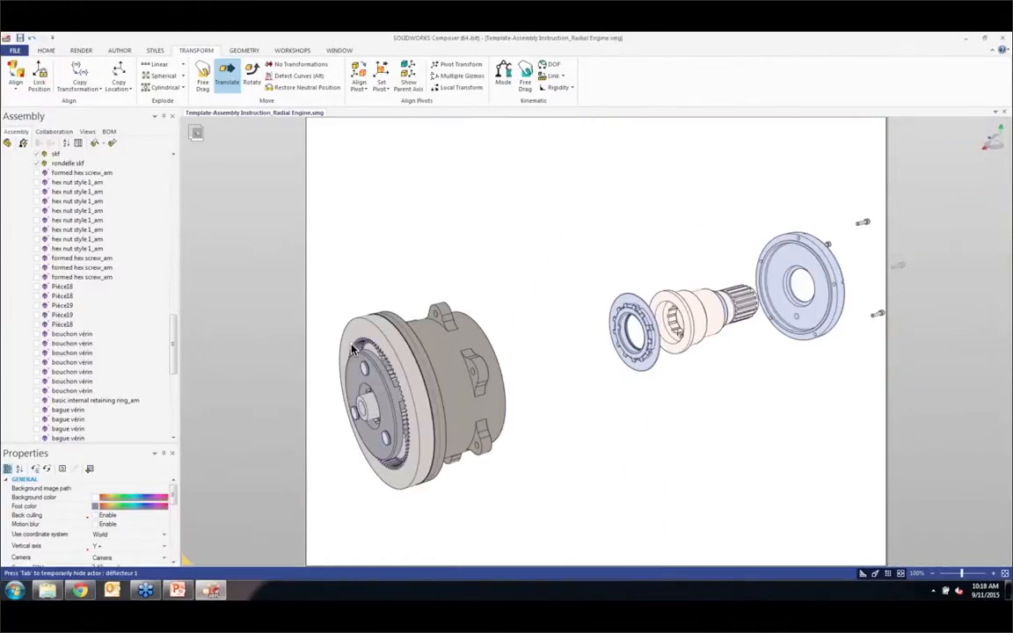
Step: Capture the partly exploded gearbox as a new view
{"action": "left_click", "coordinate": [85, 131]}
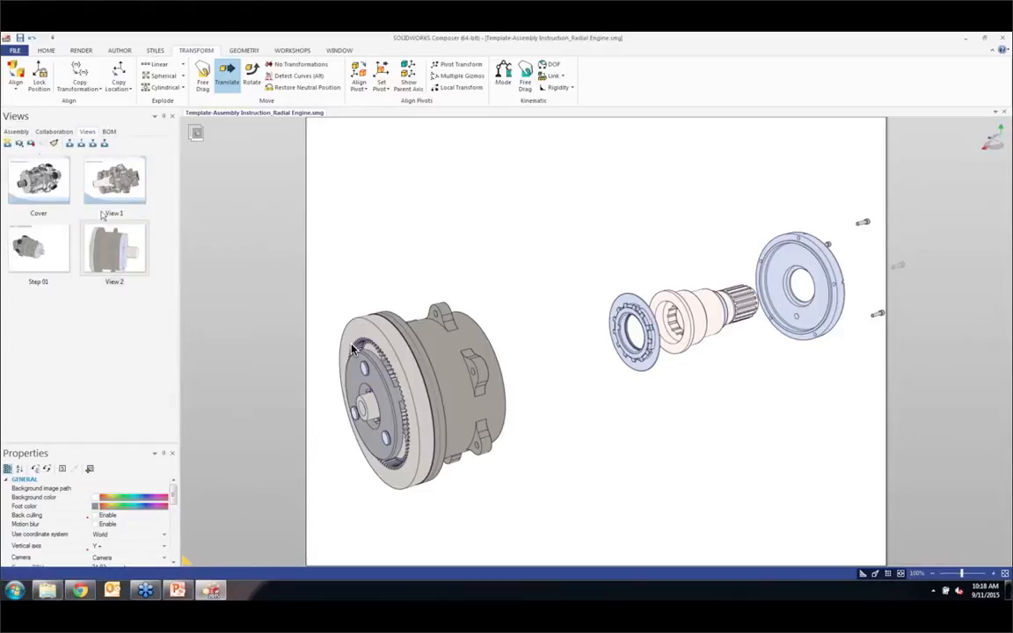
{"action": "left_click", "coordinate": [8, 143]}
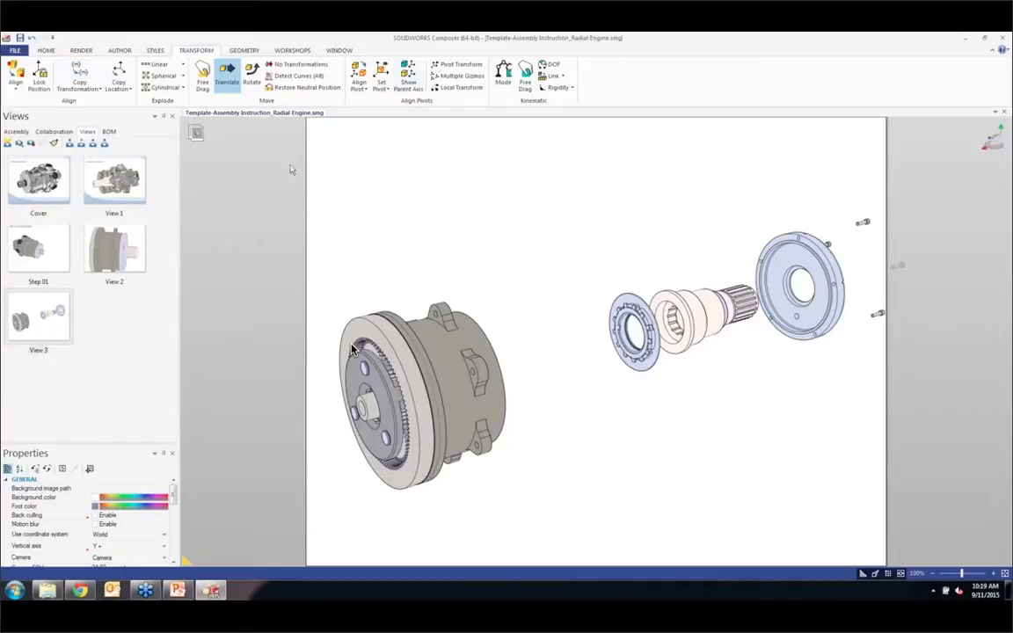
Step: Temporarily hide the housing and translate the nearby radial ball bearing out of it, stopping just before déflecteur 1
{"action": "left_click", "coordinate": [245, 50]}
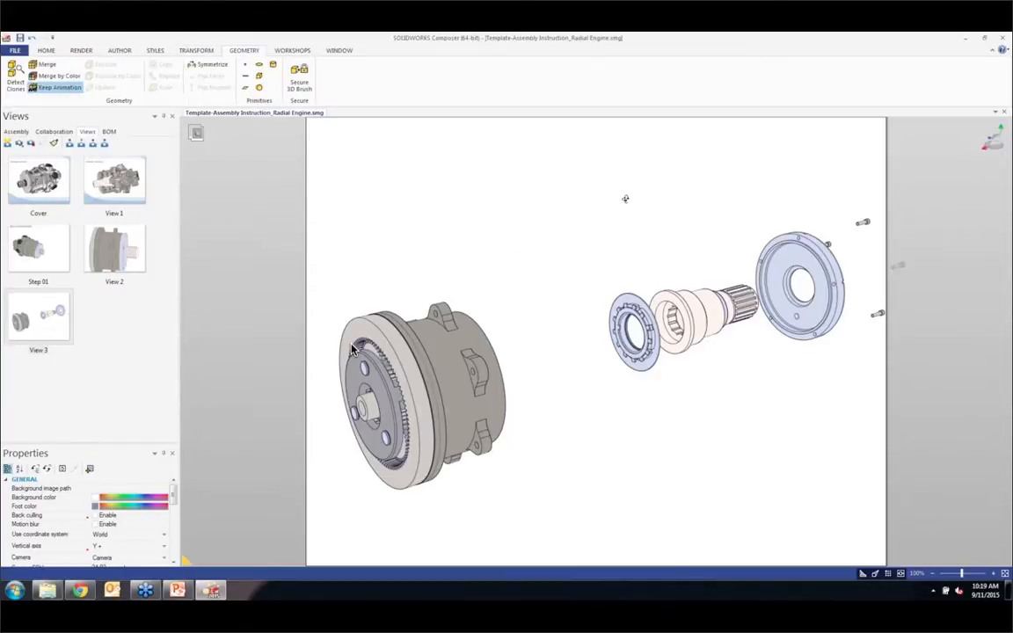
{"action": "middle_click_drag", "start_coordinate": [626, 199], "coordinate": [552, 222]}
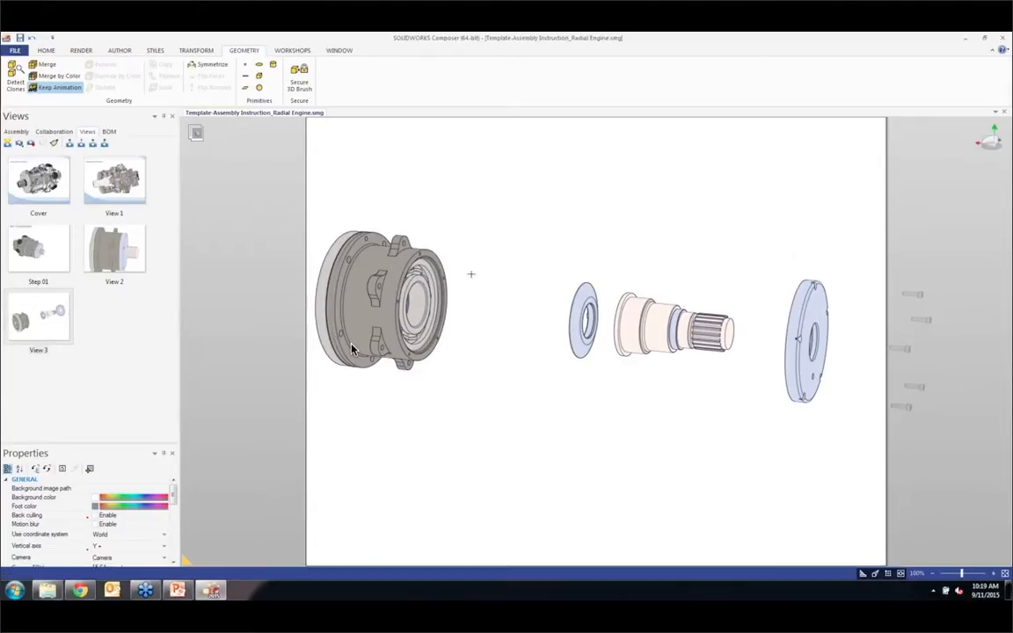
{"action": "key", "text": "Tab"}
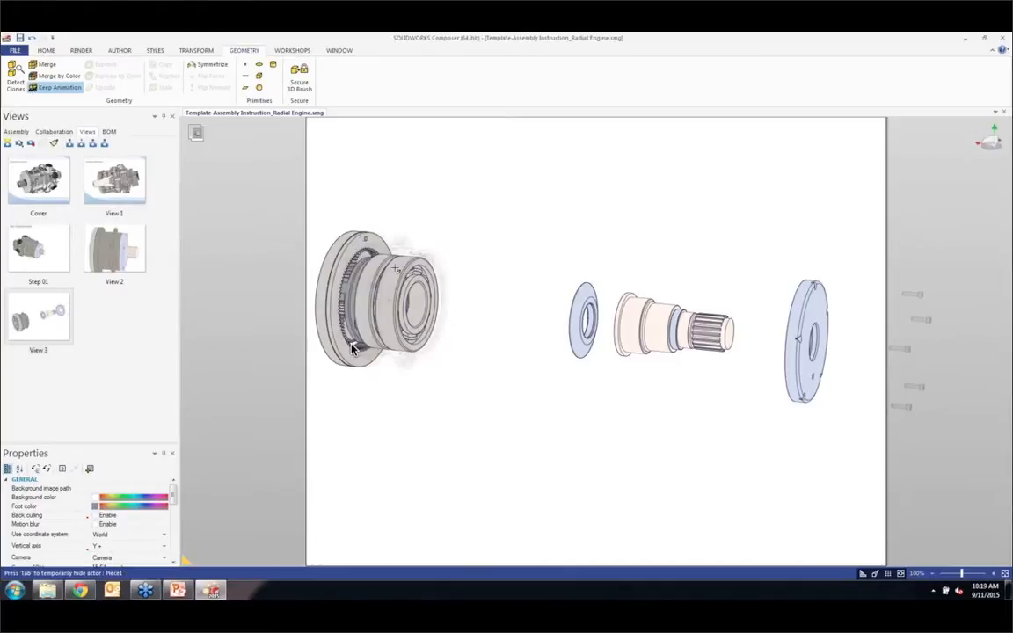
{"action": "left_click", "coordinate": [401, 279]}
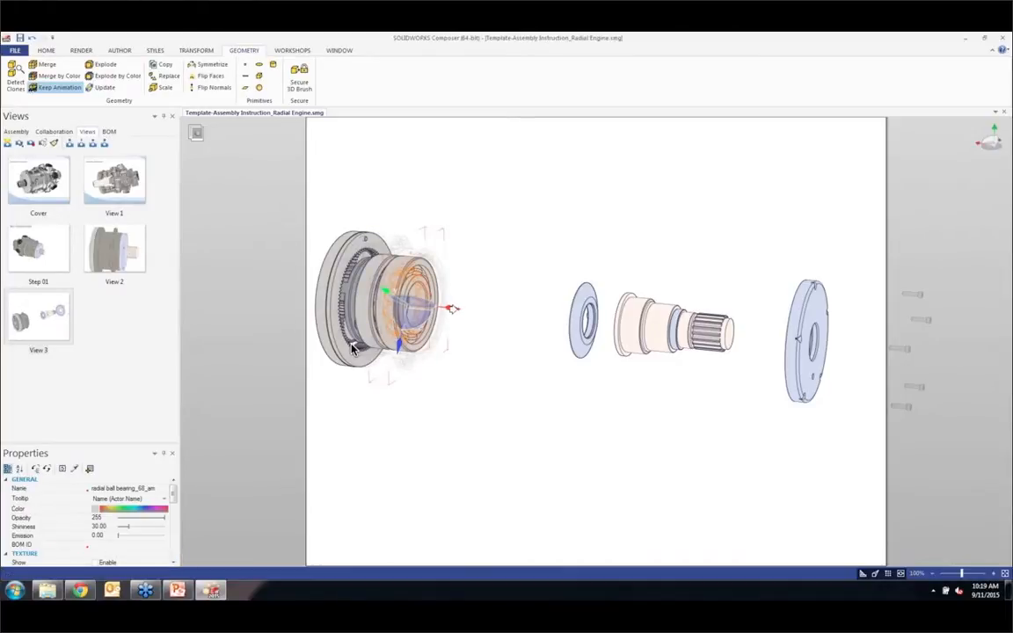
{"action": "left_click_drag", "start_coordinate": [452, 308], "coordinate": [581, 315]}
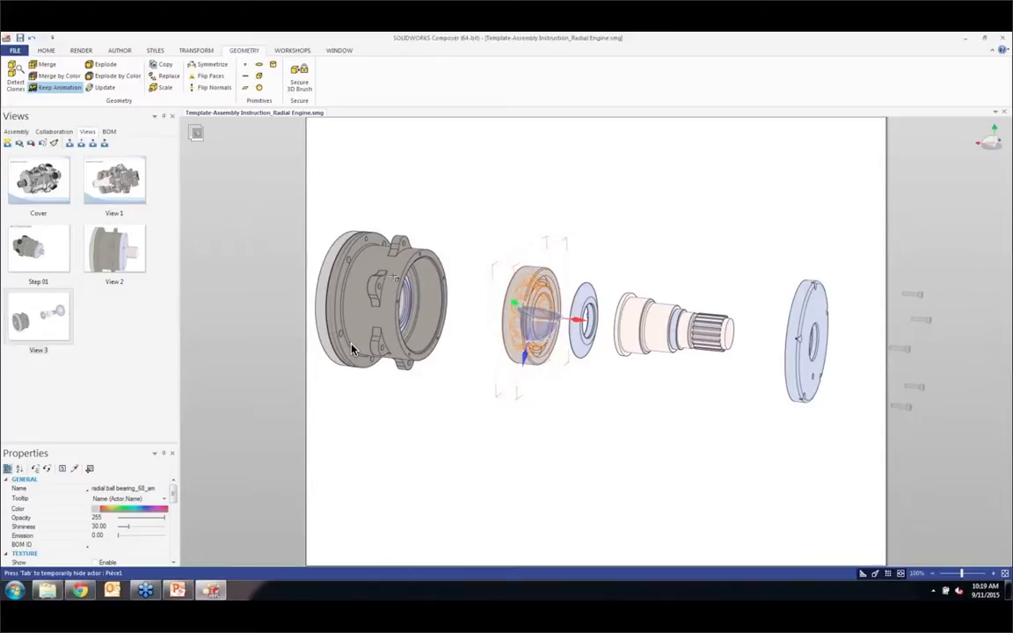
Step: Temporarily hide the housing again and translate the second radial ball bearing out the opposite side, beyond the ring gear
{"action": "key", "text": "Tab"}
{"action": "left_click", "coordinate": [351, 347]}
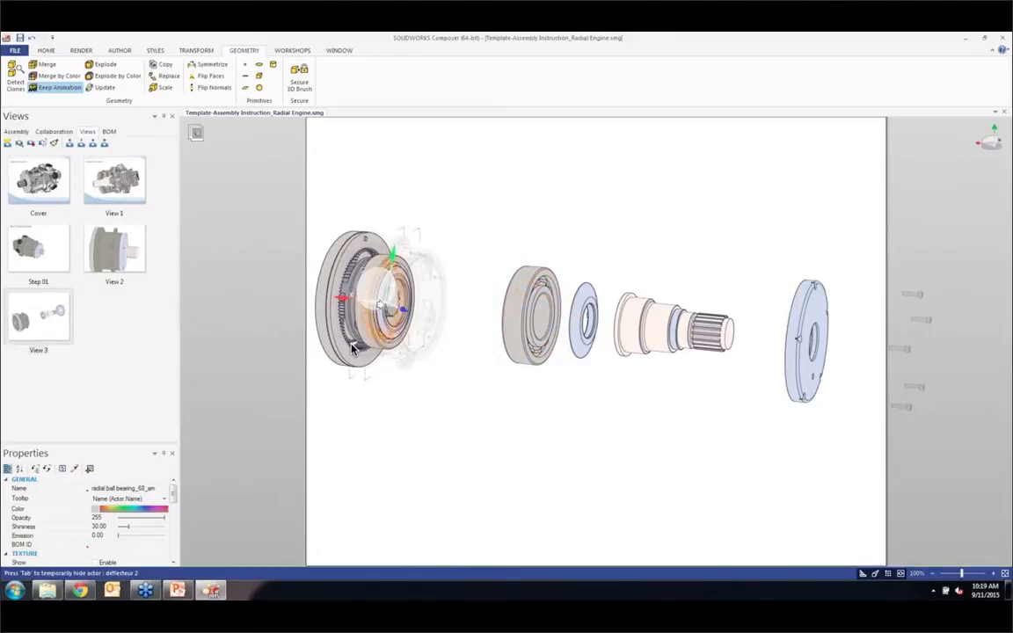
{"action": "left_click_drag", "start_coordinate": [223, 273], "coordinate": [211, 275]}
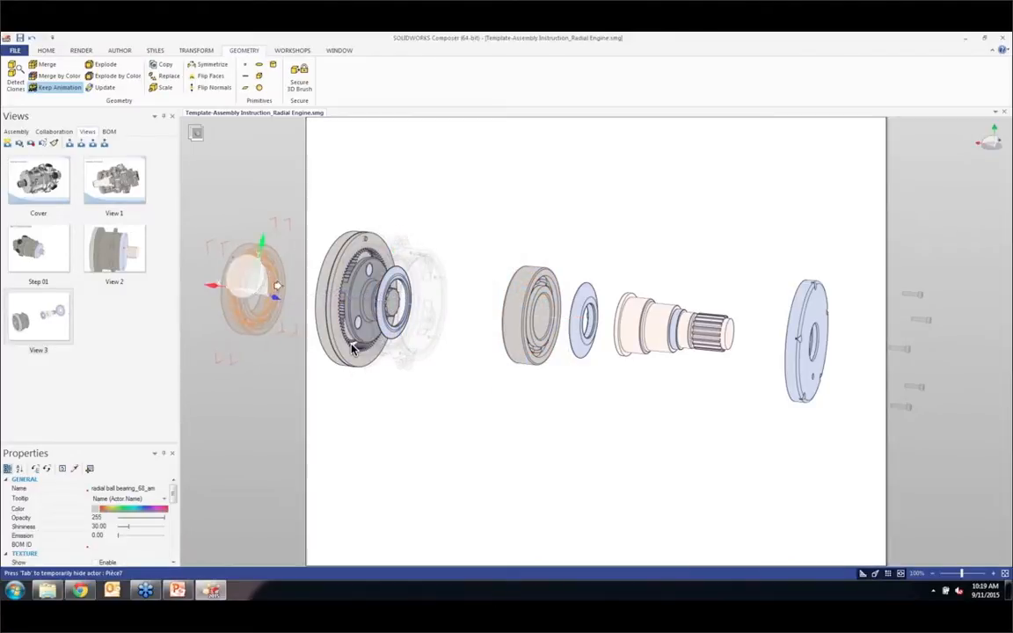
{"action": "scroll", "coordinate": [459, 330], "scroll_direction": "down", "scroll_amount": 2}
{"action": "middle_click_drag", "start_coordinate": [459, 331], "coordinate": [545, 309]}
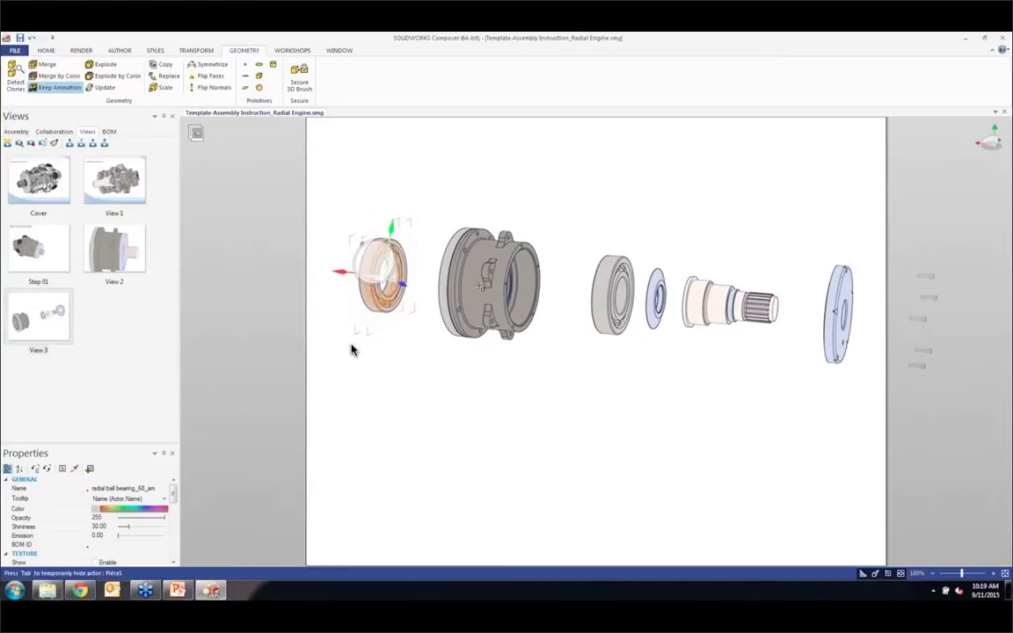
Step: Select the ring gear, joint, planetary gear set and déflecteur 2 without the housing, and translate them out beyond the second bearing
{"action": "left_click_drag", "start_coordinate": [441, 215], "coordinate": [513, 376]}
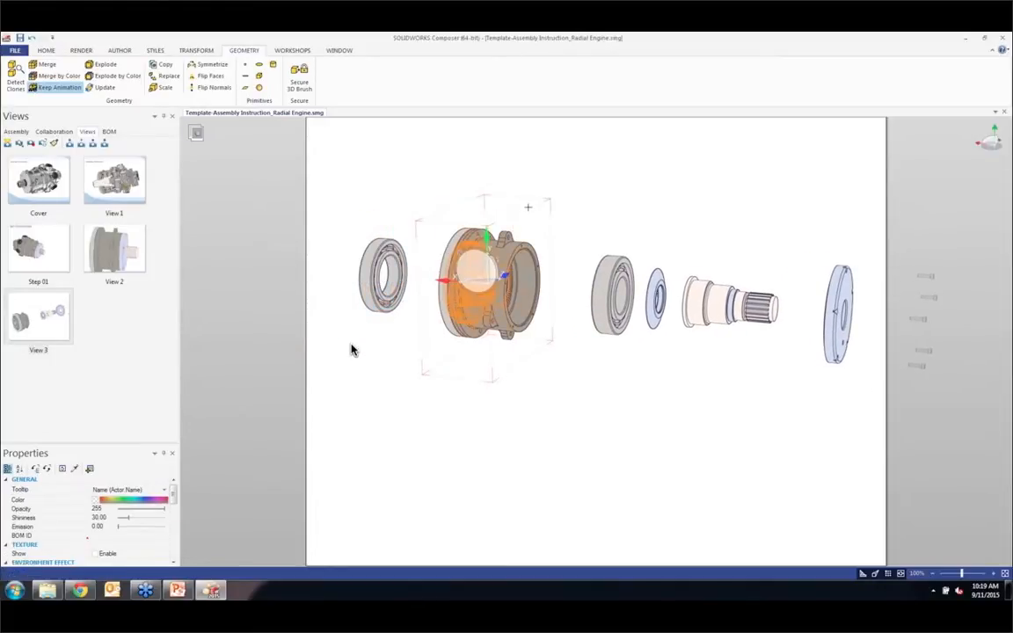
{"action": "left_click_drag", "start_coordinate": [427, 192], "coordinate": [526, 378]}
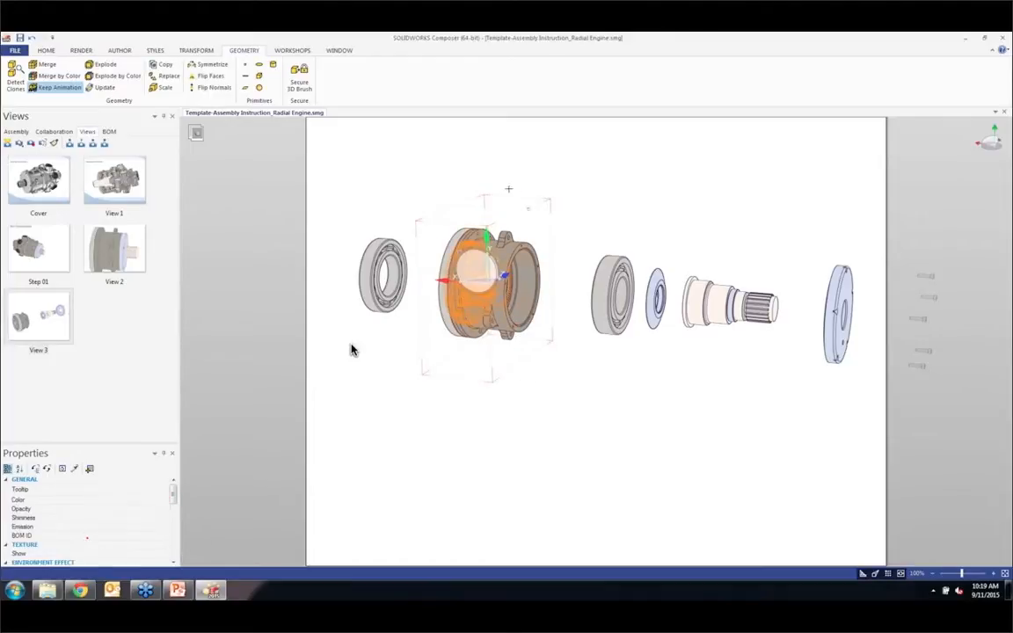
{"action": "left_click_drag", "start_coordinate": [519, 192], "coordinate": [446, 374]}
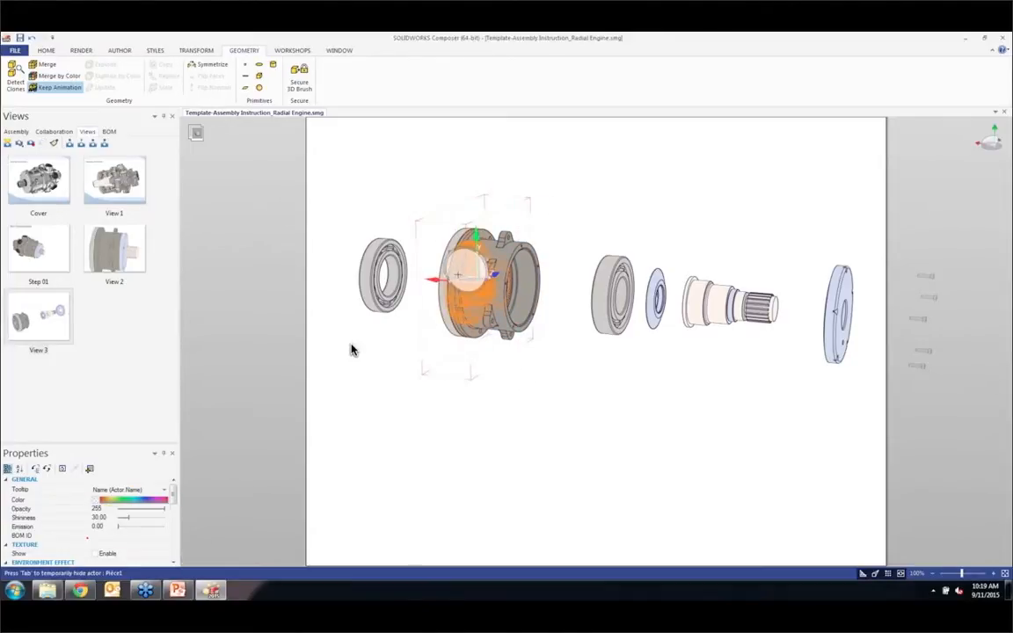
{"action": "left_click_drag", "start_coordinate": [430, 282], "coordinate": [273, 256]}
Step: Copy the transformation of the second radial ball bearing to déflecteur 2
{"action": "left_click", "coordinate": [405, 332]}
{"action": "left_click", "coordinate": [347, 252]}
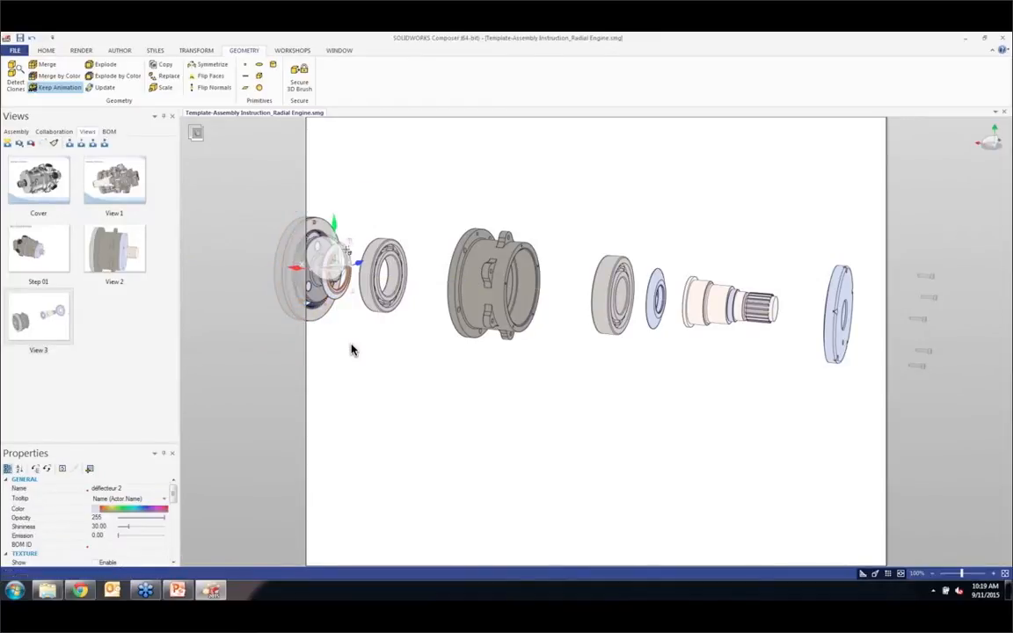
{"action": "left_click", "coordinate": [196, 50]}
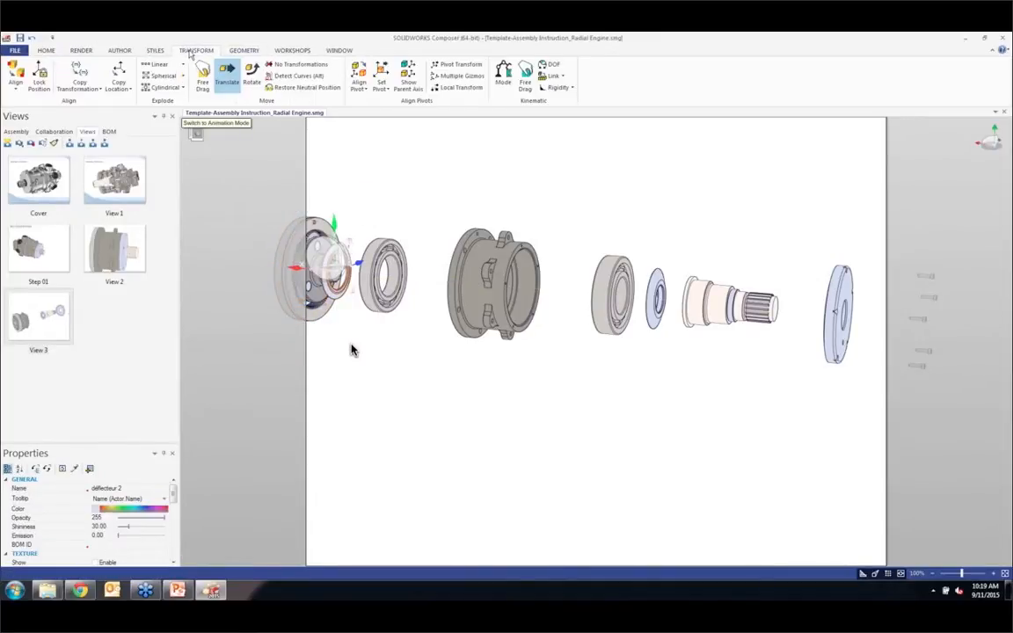
{"action": "left_click", "coordinate": [86, 68]}
{"action": "left_click", "coordinate": [393, 262]}
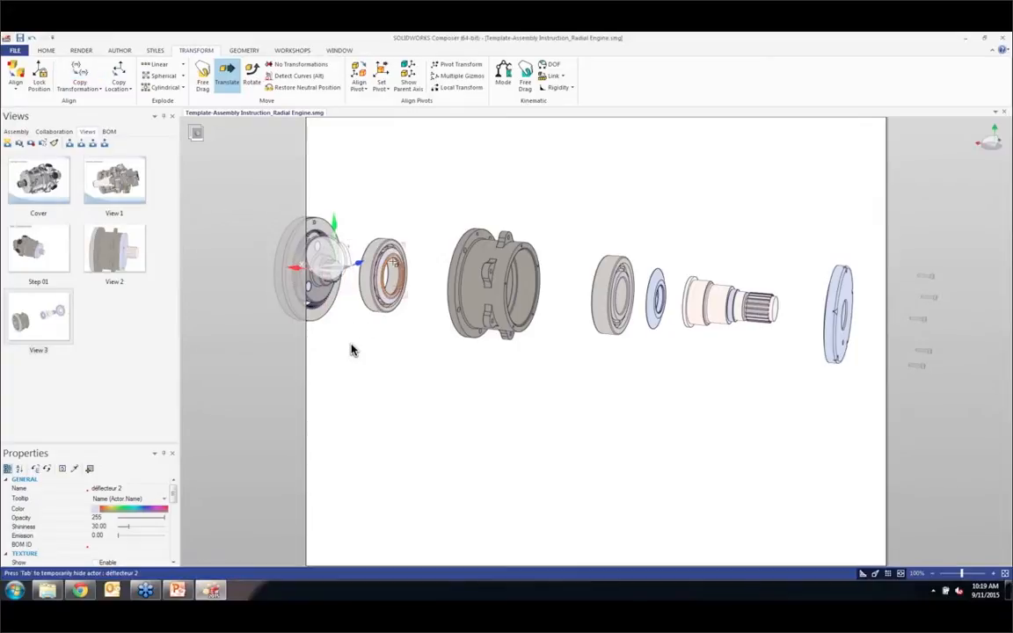
{"action": "left_click", "coordinate": [351, 350]}
Step: Translate the internal spur gear along the shaft axis, away from the planetary gear set
{"action": "scroll", "coordinate": [351, 350], "scroll_direction": "up", "scroll_amount": 2}
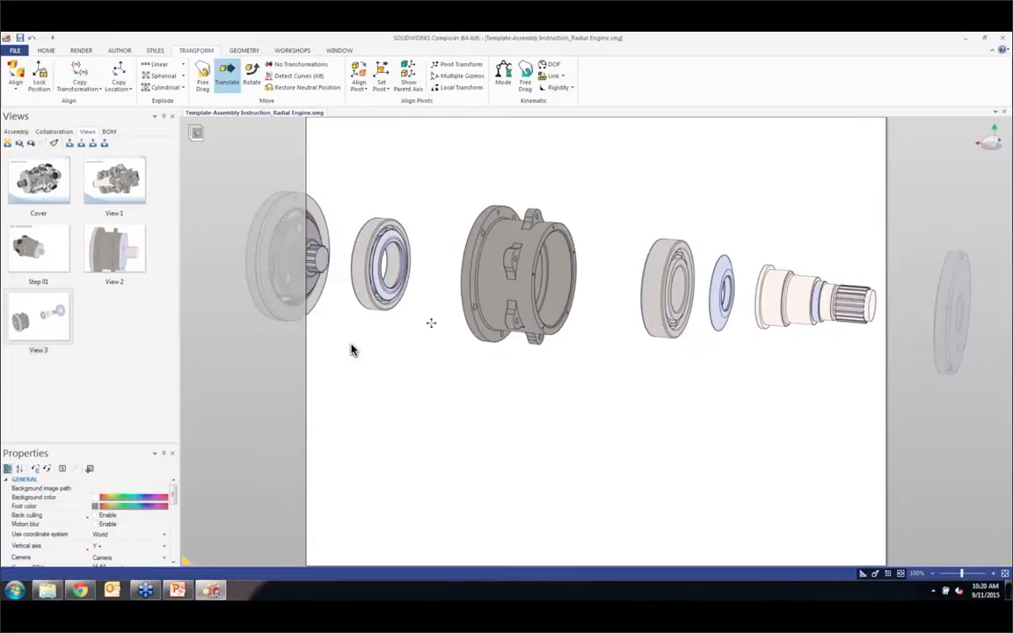
{"action": "middle_click_drag", "start_coordinate": [476, 321], "coordinate": [602, 327]}
{"action": "left_click", "coordinate": [407, 203]}
{"action": "left_click_drag", "start_coordinate": [451, 206], "coordinate": [369, 208]}
{"action": "left_click", "coordinate": [351, 349]}
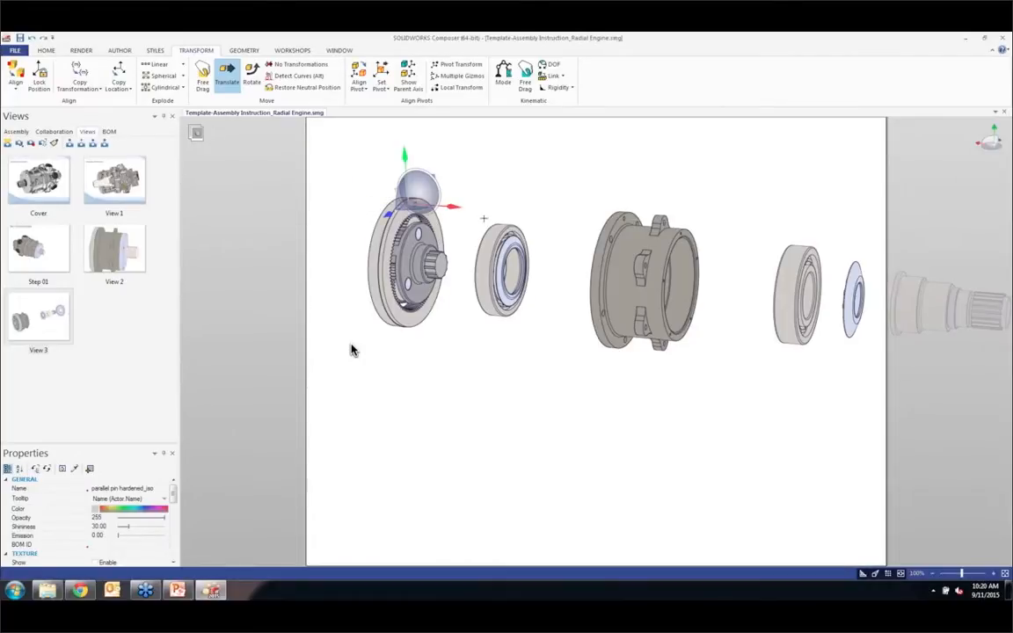
{"action": "left_click", "coordinate": [403, 214]}
{"action": "left_click_drag", "start_coordinate": [359, 257], "coordinate": [276, 266]}
{"action": "mouse_move", "coordinate": [393, 181]}
{"action": "left_mouse_down"}
{"action": "mouse_move", "coordinate": [430, 207]}
{"action": "mouse_move", "coordinate": [387, 222]}
{"action": "left_mouse_up"}
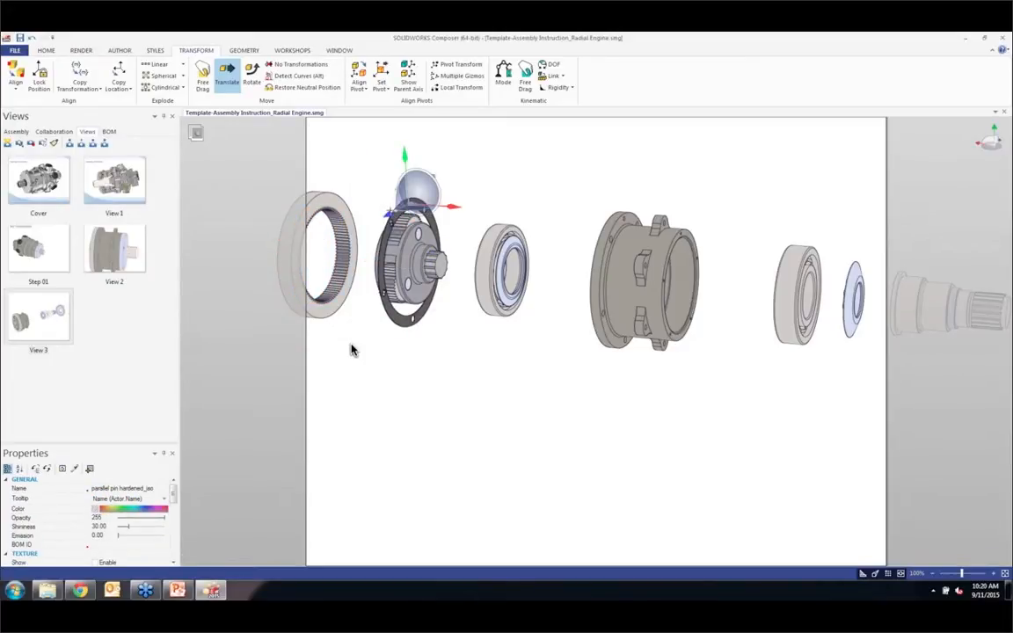
Step: Copy the transformation of the internal spur gear to the joint
{"action": "left_click", "coordinate": [352, 350]}
{"action": "left_click", "coordinate": [394, 314]}
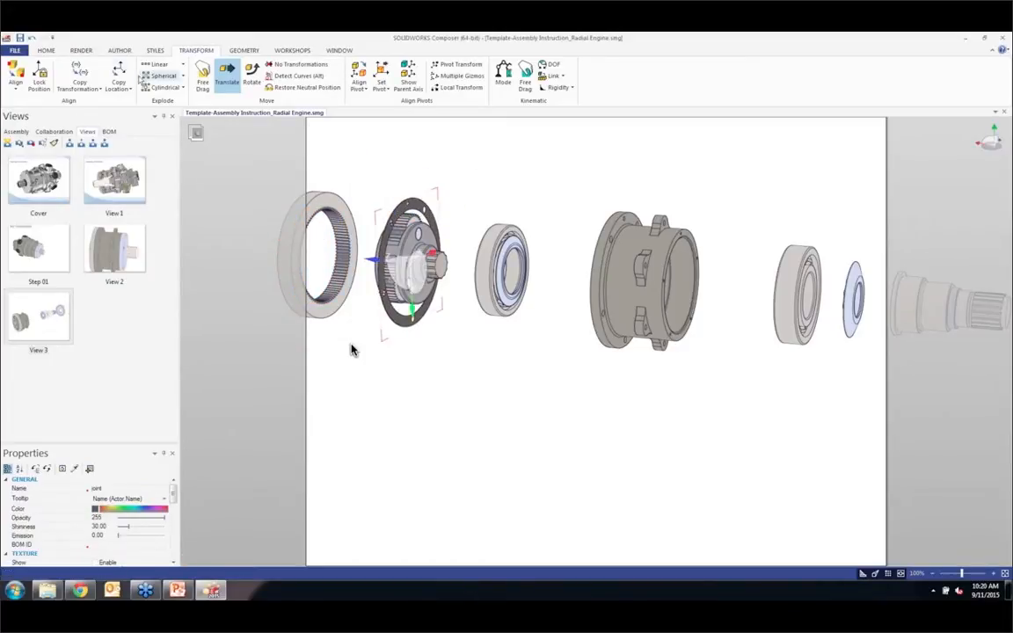
{"action": "left_click", "coordinate": [70, 67]}
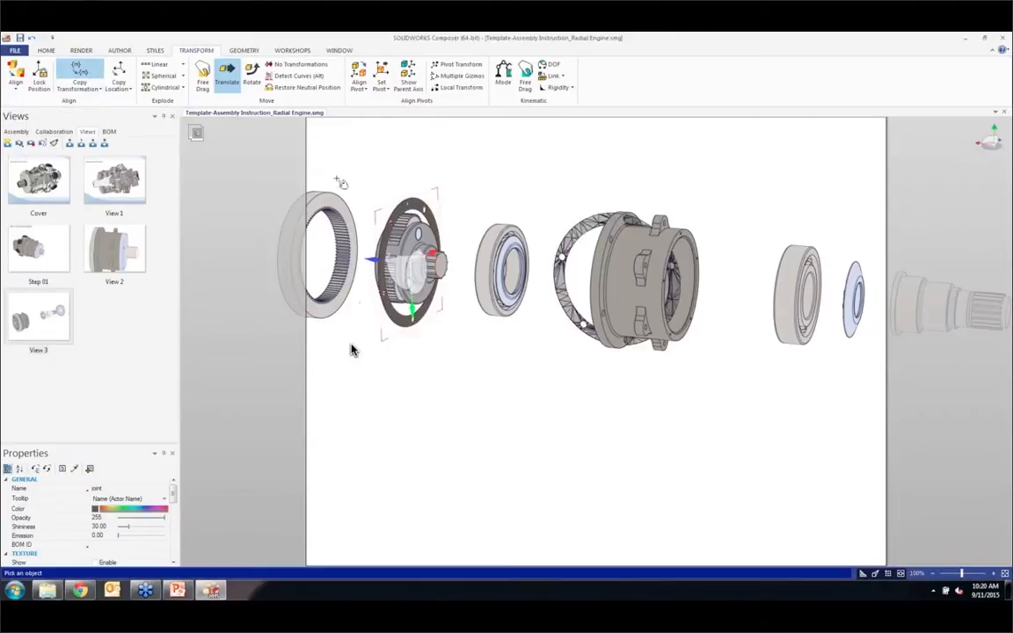
{"action": "left_click", "coordinate": [340, 210]}
{"action": "left_click", "coordinate": [352, 350]}
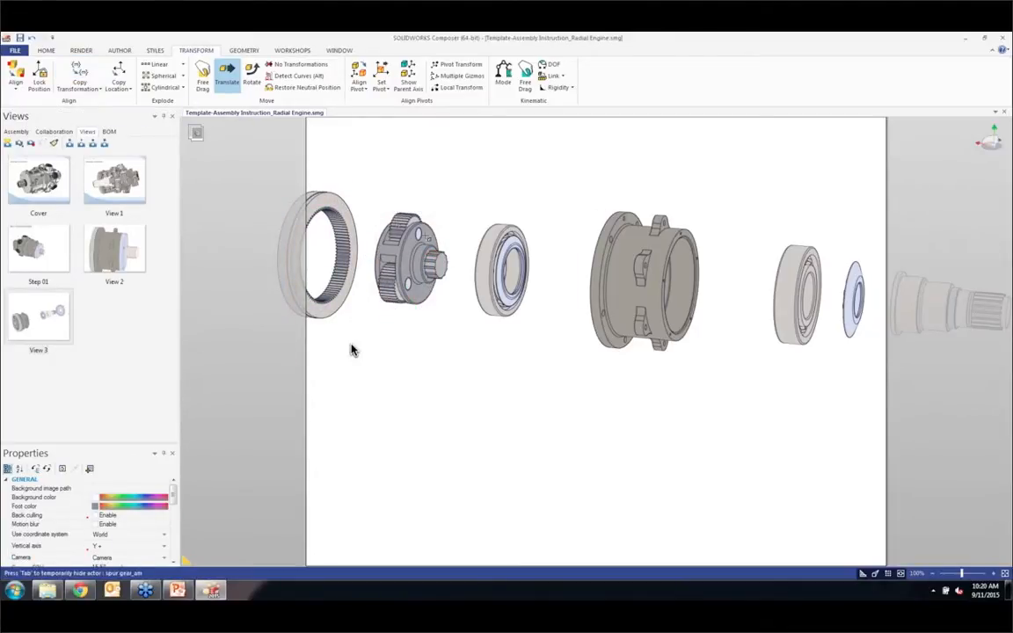
Step: Frame the whole exploded gearbox on the page and capture it as a new view
{"action": "right_click_drag", "start_coordinate": [431, 297], "coordinate": [473, 291]}
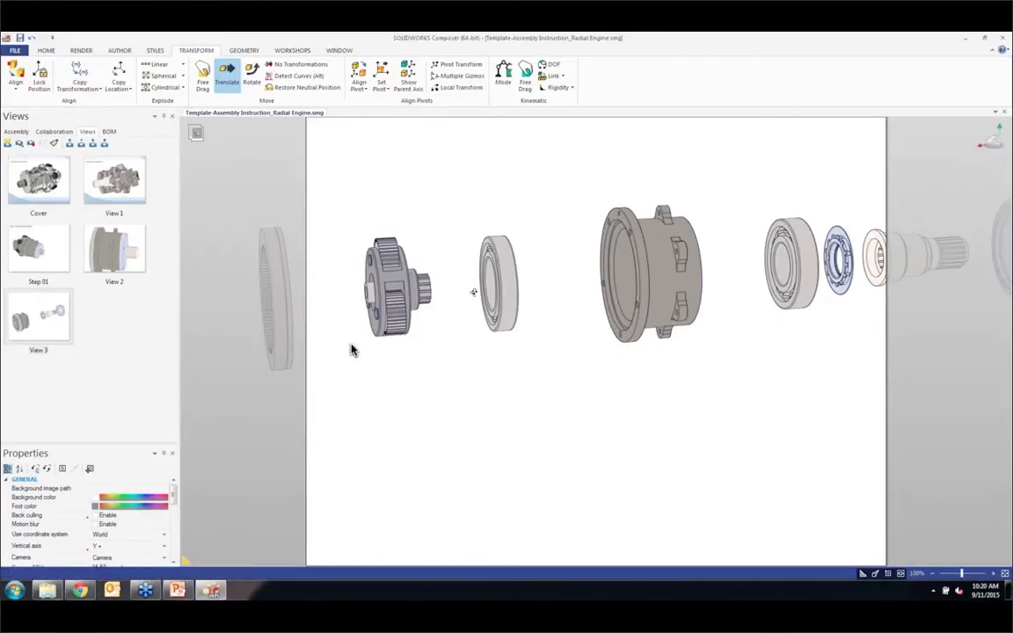
{"action": "left_click_drag", "start_coordinate": [473, 292], "coordinate": [477, 288]}
{"action": "right_click_drag", "start_coordinate": [477, 288], "coordinate": [639, 336]}
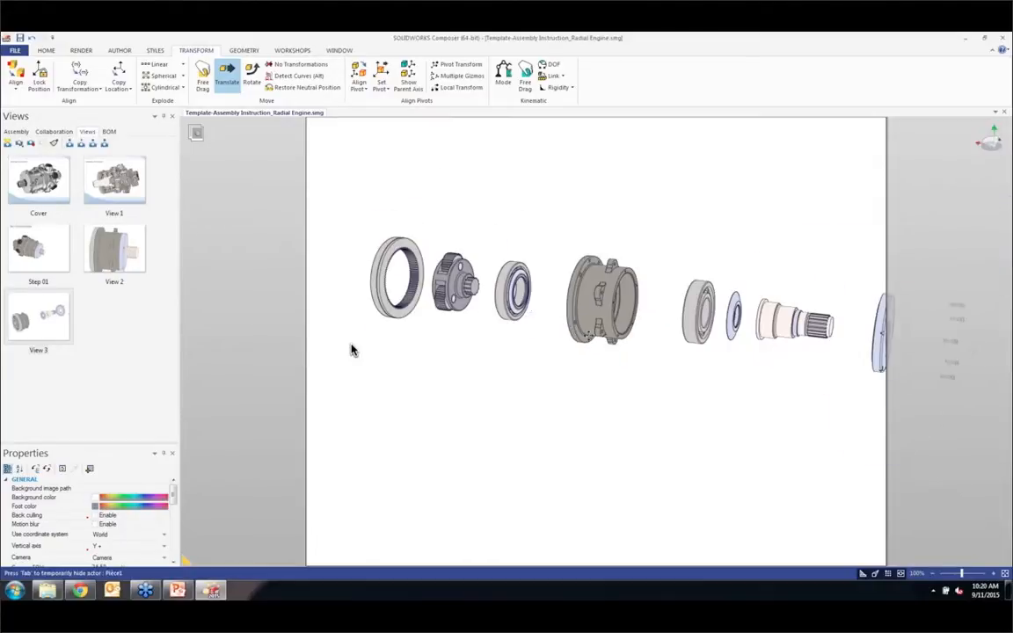
{"action": "middle_click_drag", "start_coordinate": [639, 336], "coordinate": [545, 276]}
{"action": "scroll", "coordinate": [548, 298], "scroll_direction": "down", "scroll_amount": 2}
{"action": "scroll", "coordinate": [538, 295], "scroll_direction": "up", "scroll_amount": 1}
{"action": "scroll", "coordinate": [538, 287], "scroll_direction": "down", "scroll_amount": 1}
{"action": "left_click", "coordinate": [8, 142]}
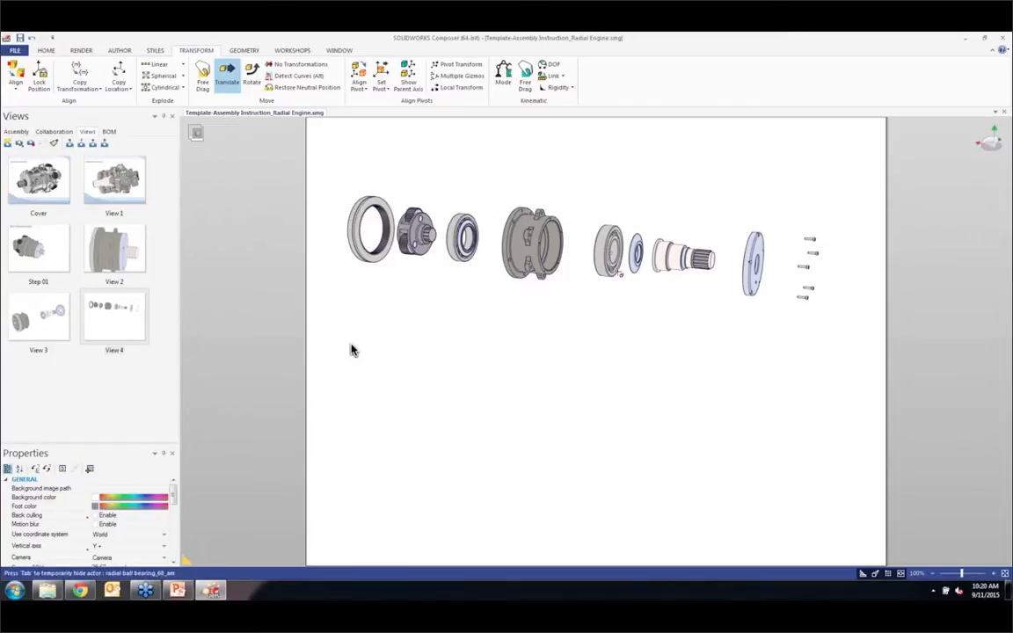
Step: Select the ring gear, both ball bearings, housing, output shaft, cover and screws, leaving out the planetary gear set and déflecteur 1
{"action": "left_click_drag", "start_coordinate": [631, 215], "coordinate": [838, 325]}
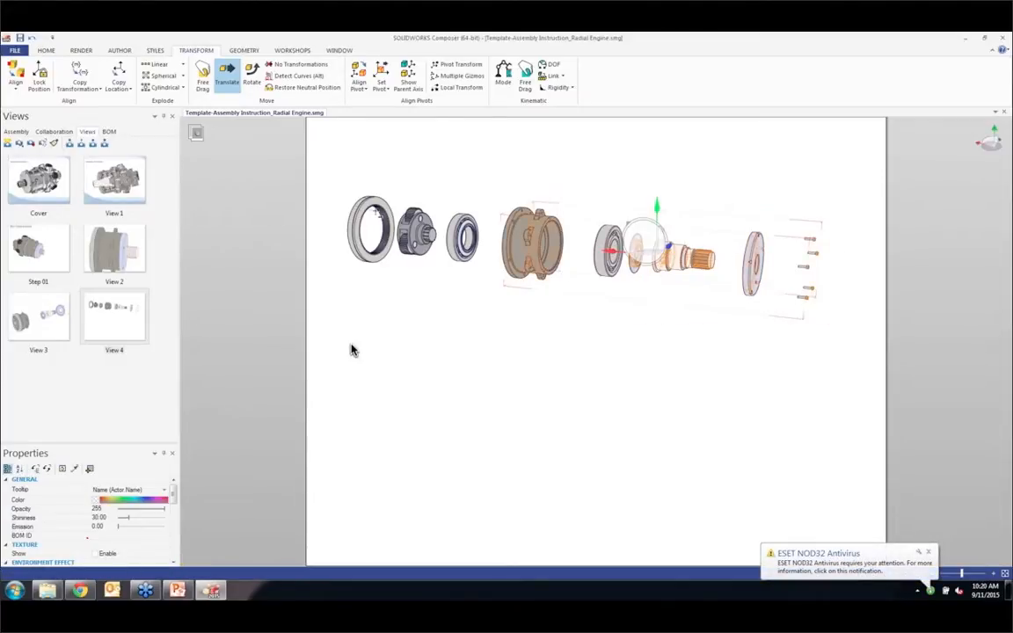
{"action": "left_click_drag", "start_coordinate": [331, 171], "coordinate": [398, 280], "text": "ctrl"}
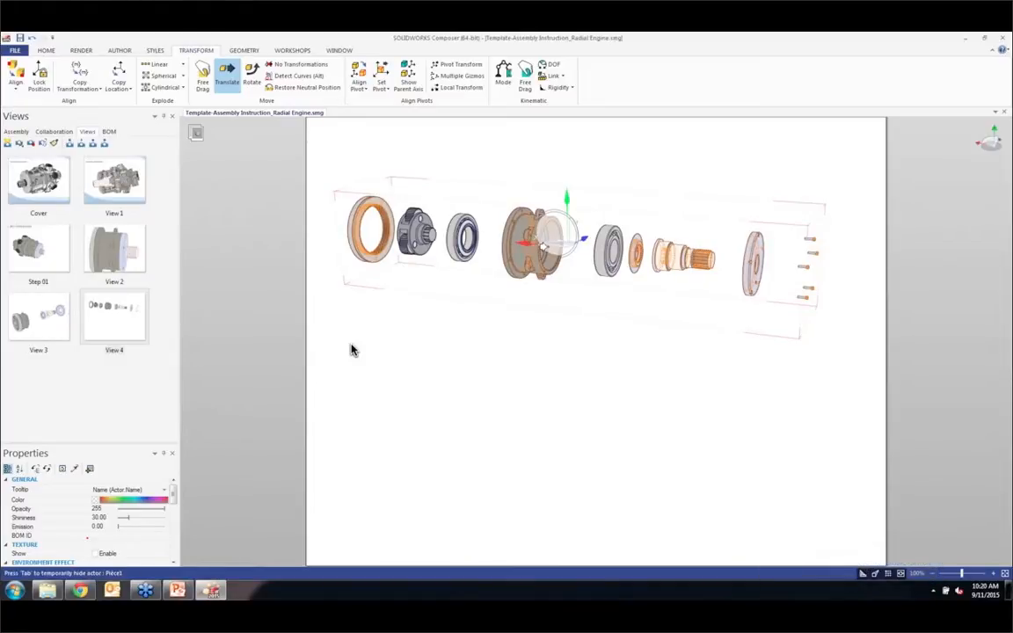
{"action": "left_click_drag", "start_coordinate": [458, 188], "coordinate": [491, 264], "text": "ctrl"}
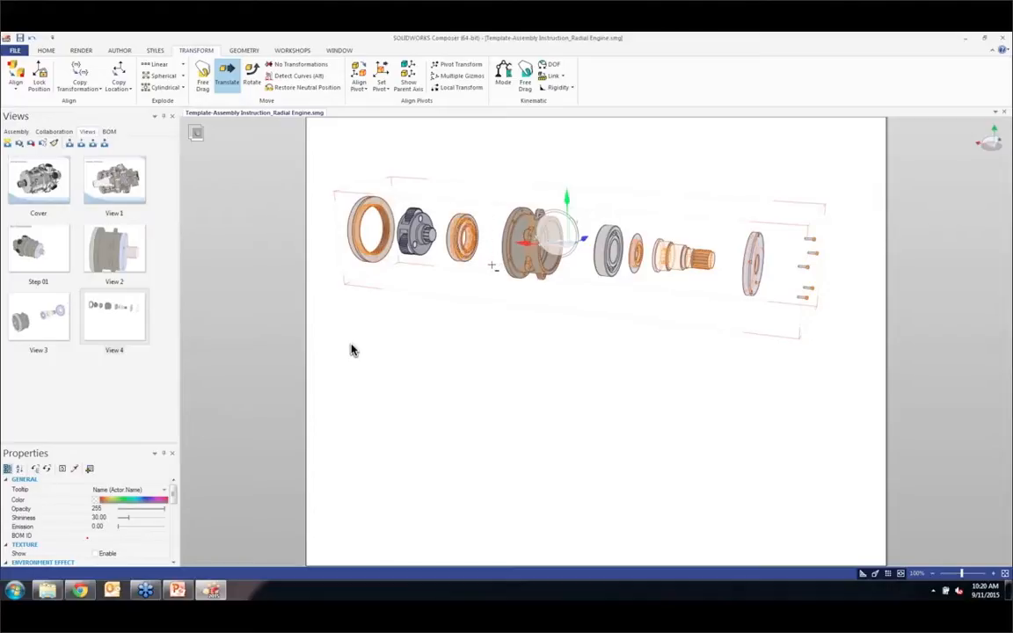
{"action": "left_click_drag", "start_coordinate": [582, 190], "coordinate": [623, 283], "text": "ctrl"}
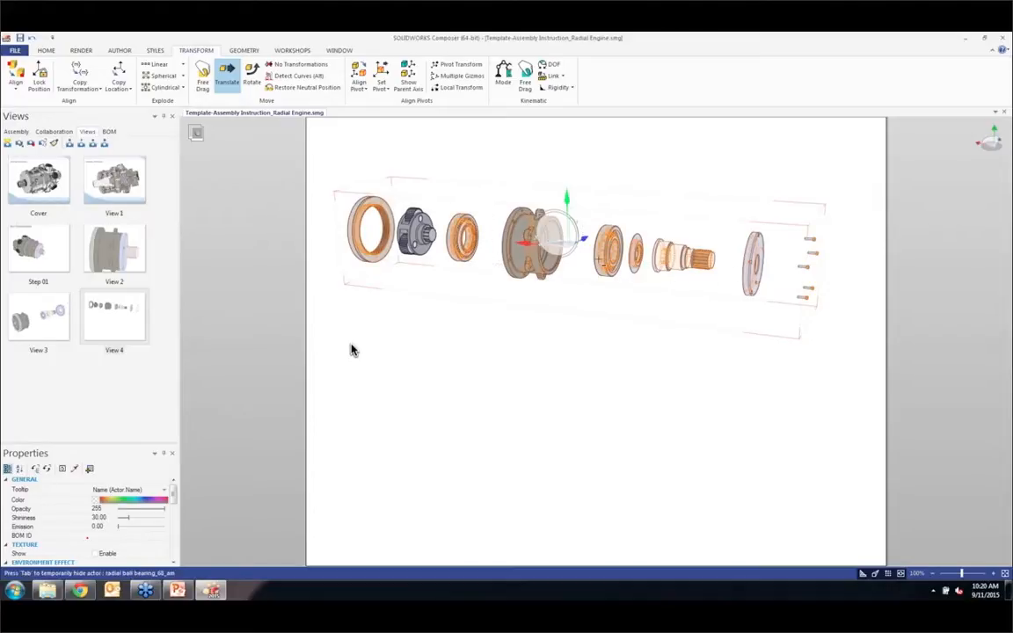
{"action": "left_click_drag", "start_coordinate": [628, 216], "coordinate": [644, 283], "text": "ctrl"}
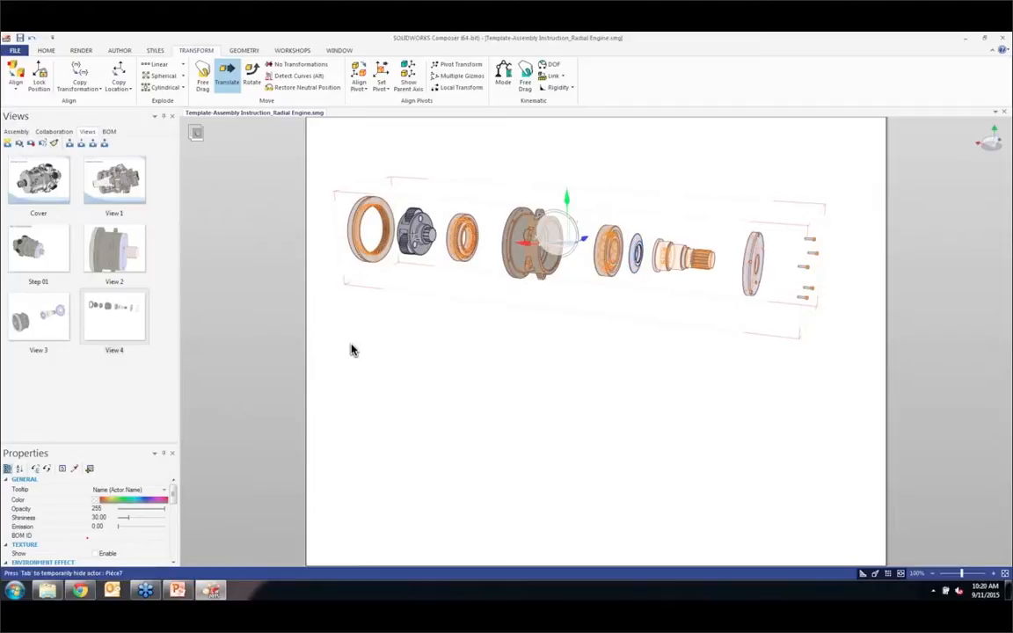
{"action": "mouse_move", "coordinate": [334, 170]}
{"action": "left_mouse_down", "text": "ctrl"}
{"action": "mouse_move", "coordinate": [399, 282]}
{"action": "mouse_move", "coordinate": [369, 149]}
{"action": "mouse_move", "coordinate": [335, 164]}
{"action": "left_mouse_up", "text": "ctrl"}
Step: Generate BOM IDs for the selection with exact geometry comparison and create their callouts
{"action": "left_click", "coordinate": [291, 50]}
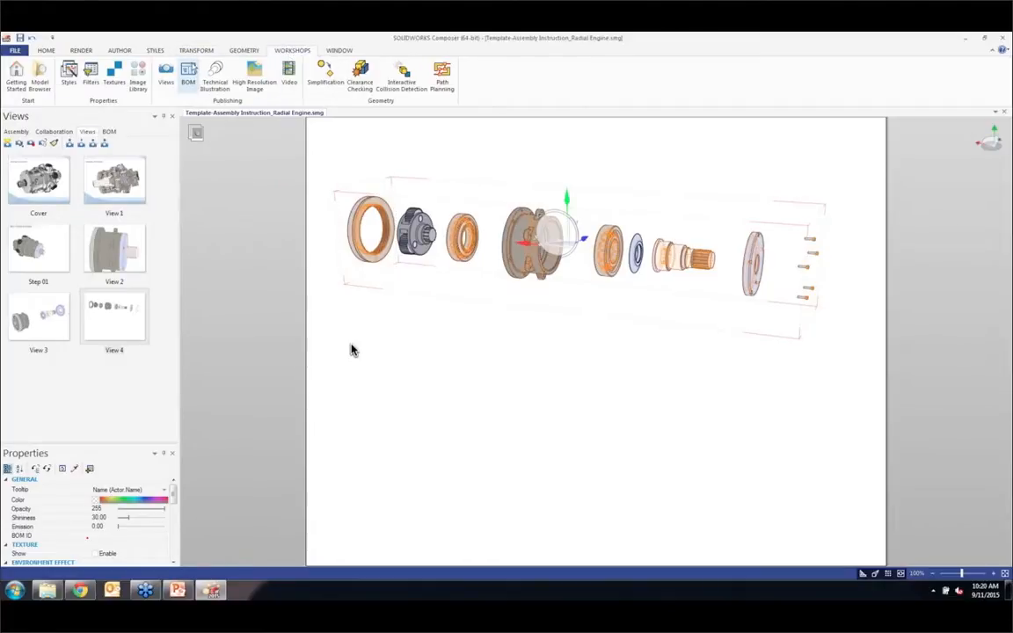
{"action": "left_click", "coordinate": [188, 76]}
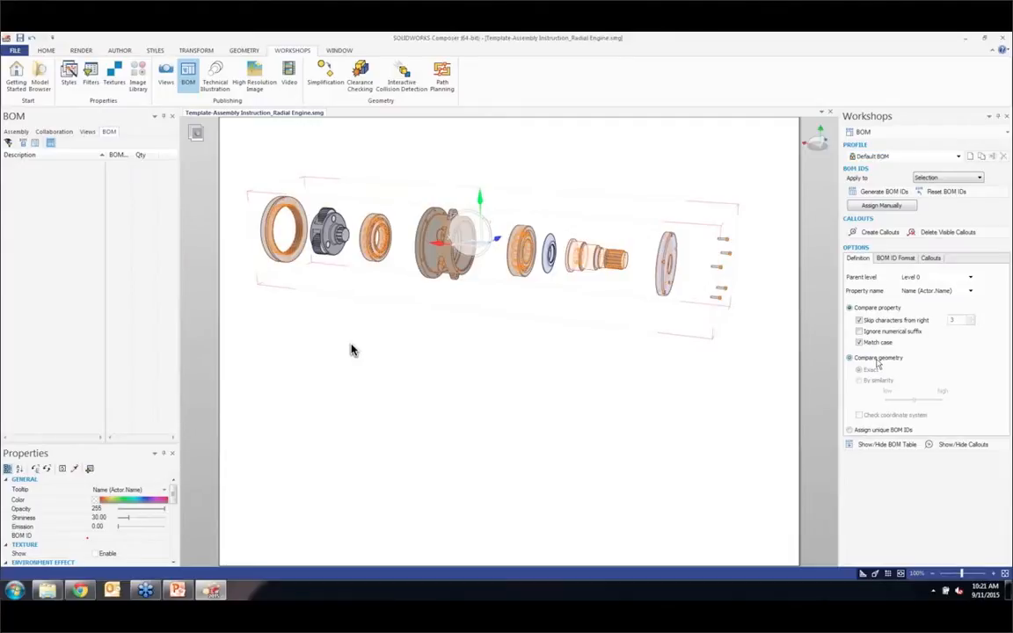
{"action": "left_click", "coordinate": [876, 358]}
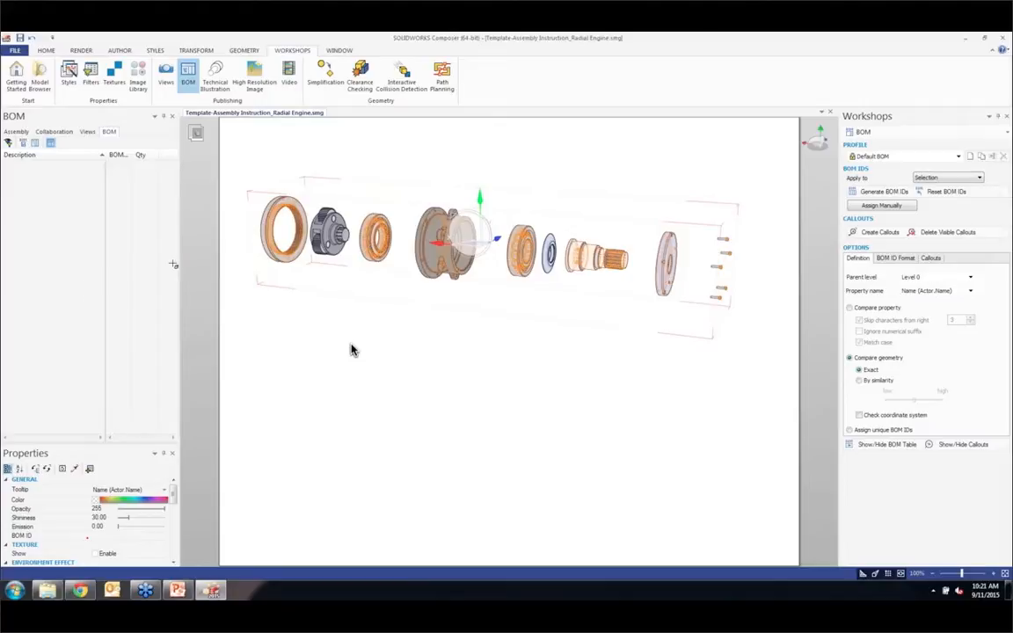
{"action": "left_click", "coordinate": [884, 192]}
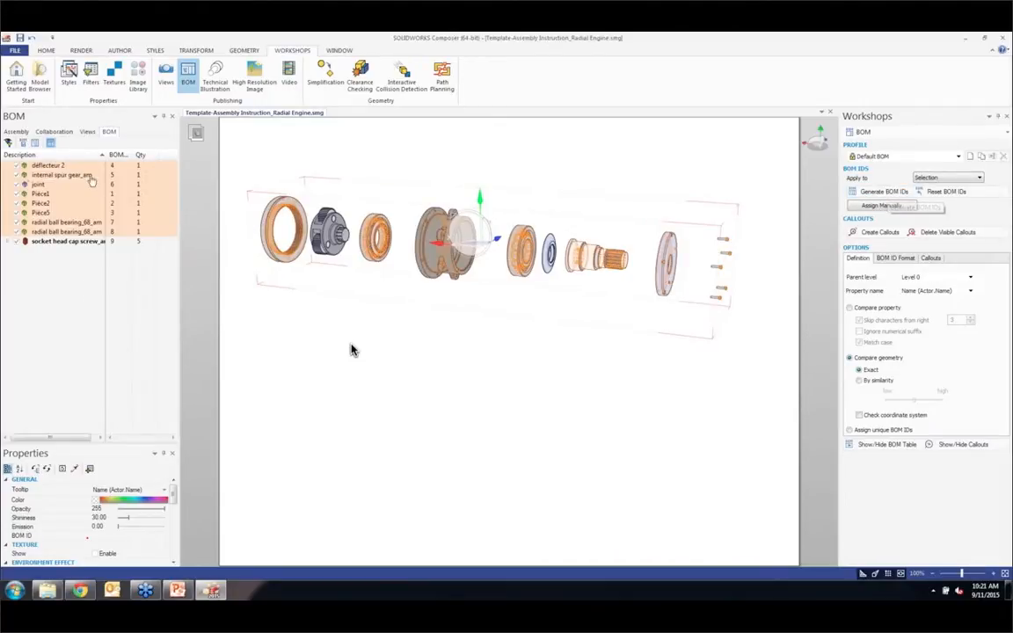
{"action": "left_click", "coordinate": [884, 233]}
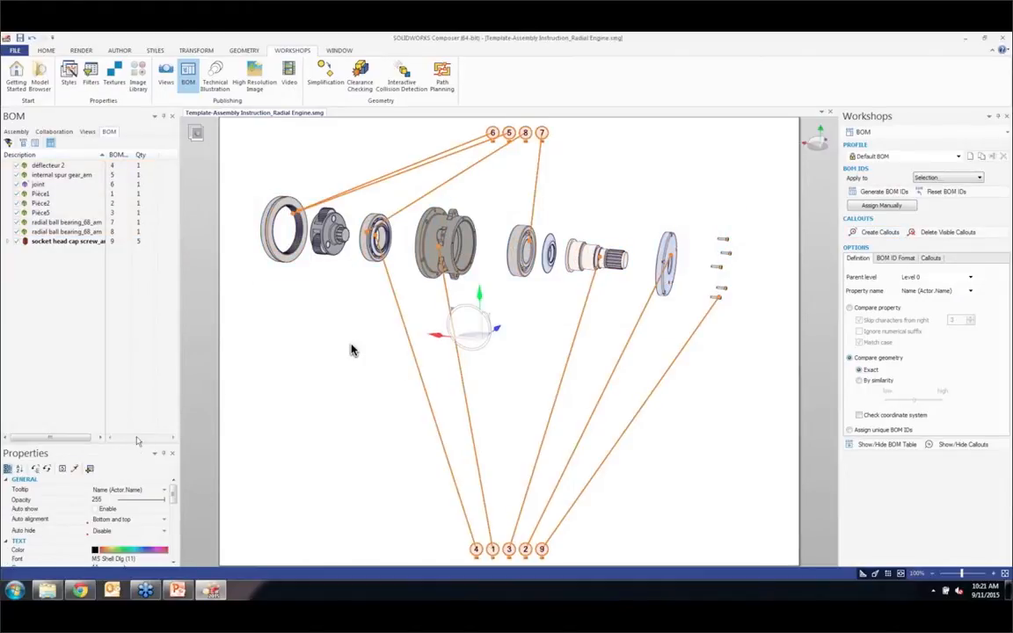
Step: Enlarge the properties area and shift the BOM callouts together toward the ring gear end
{"action": "left_click_drag", "start_coordinate": [135, 444], "coordinate": [132, 327]}
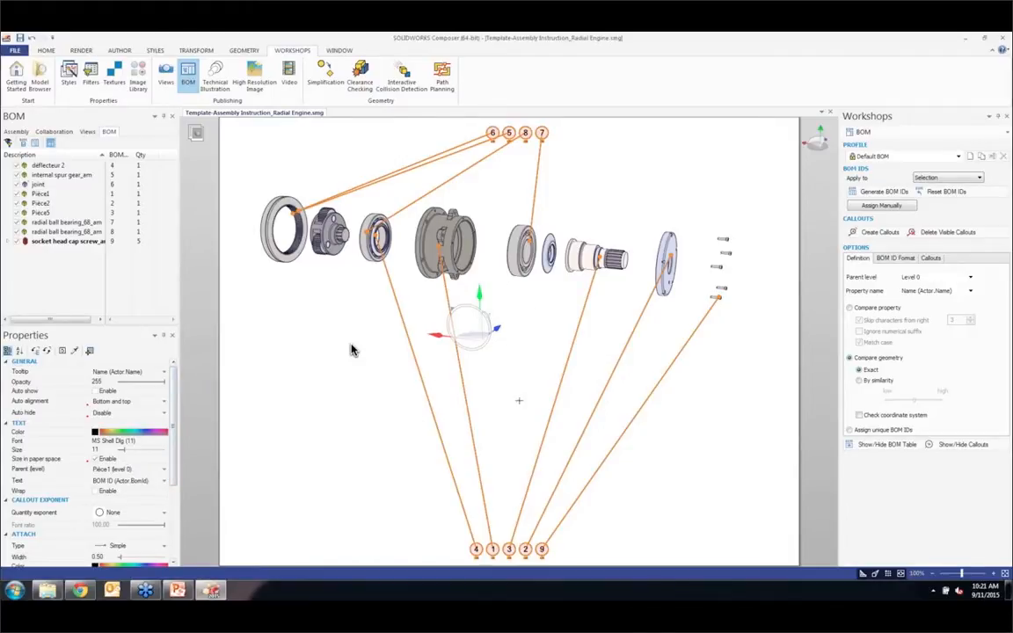
{"action": "left_click_drag", "start_coordinate": [489, 131], "coordinate": [439, 132]}
{"action": "left_click", "coordinate": [351, 350]}
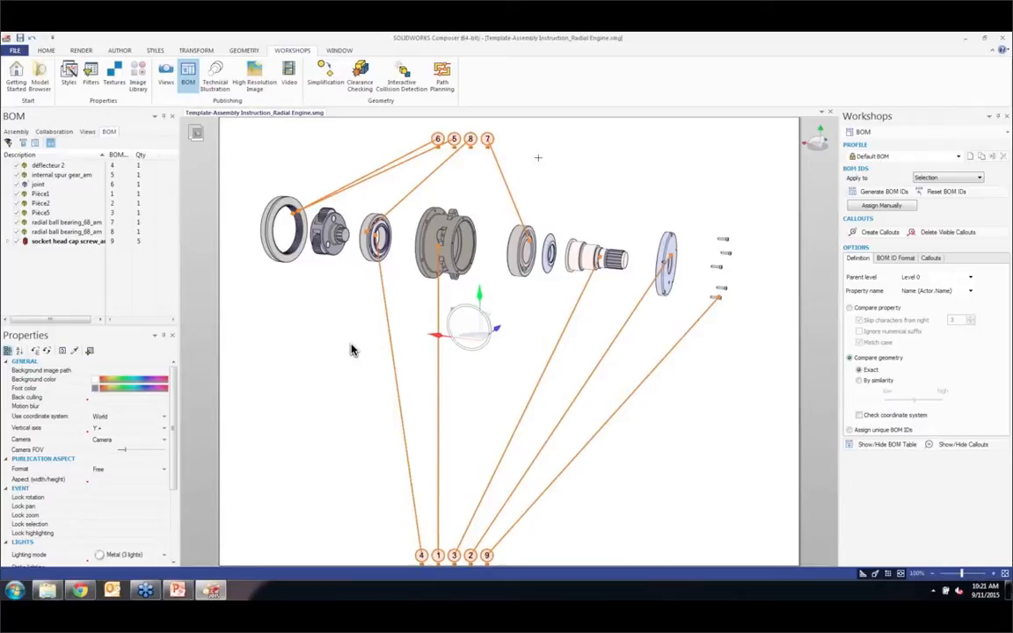
Step: Delete callout 5 and line up callouts 6, 8 and 7 on a magnetic line about 112 long just above the parts
{"action": "left_click", "coordinate": [454, 137]}
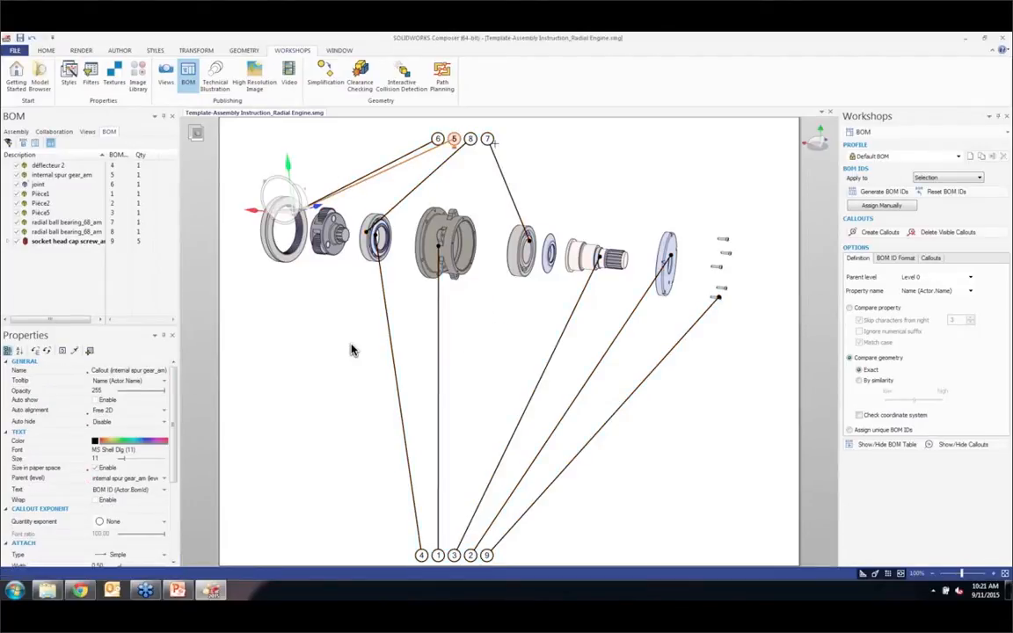
{"action": "key", "text": "Delete"}
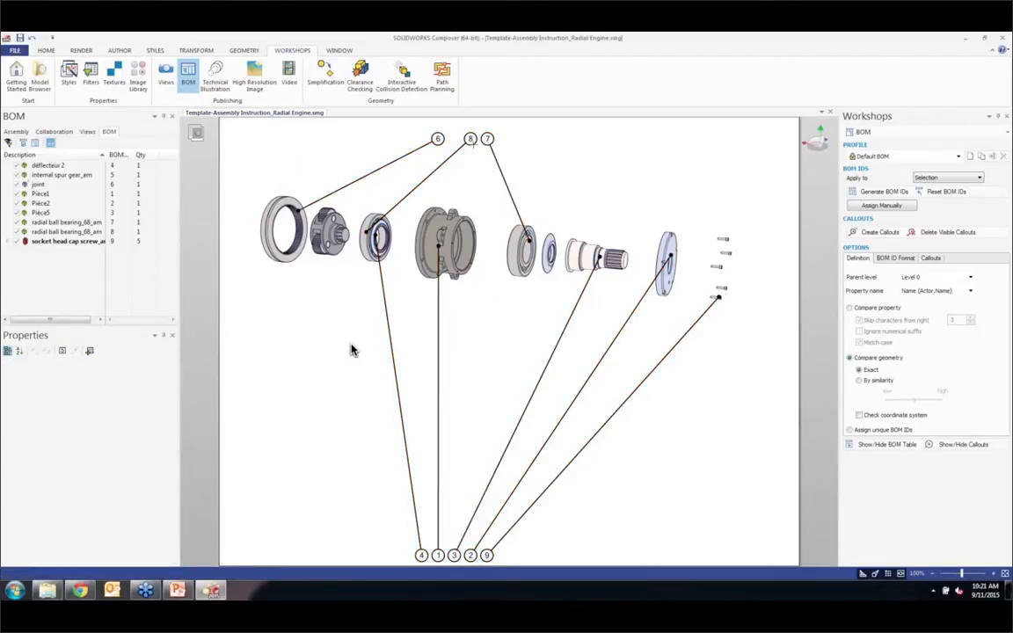
{"action": "left_click", "coordinate": [185, 51]}
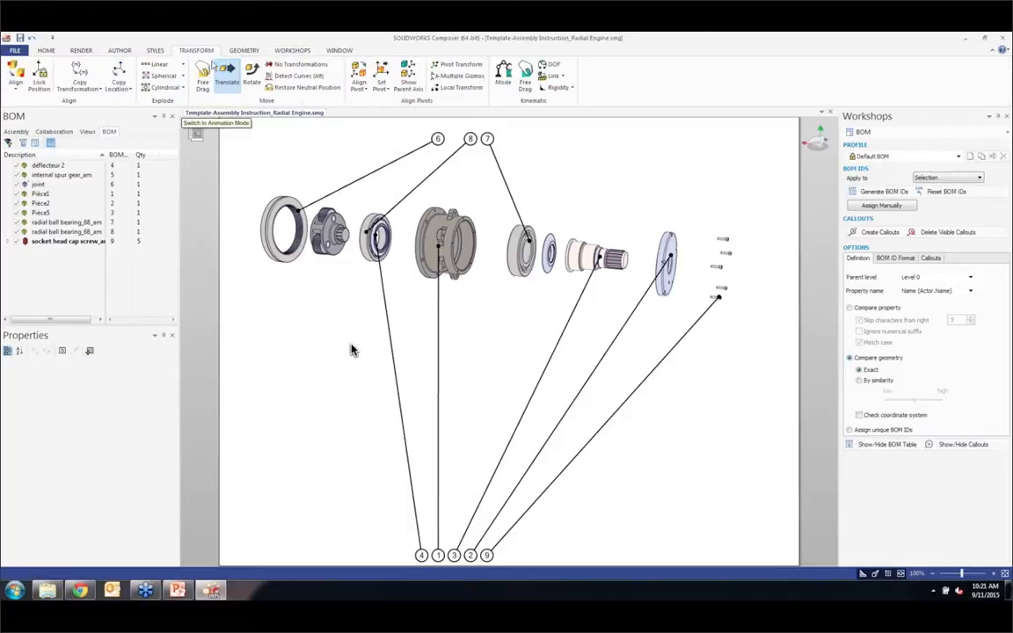
{"action": "left_click", "coordinate": [124, 51]}
{"action": "left_click", "coordinate": [104, 64]}
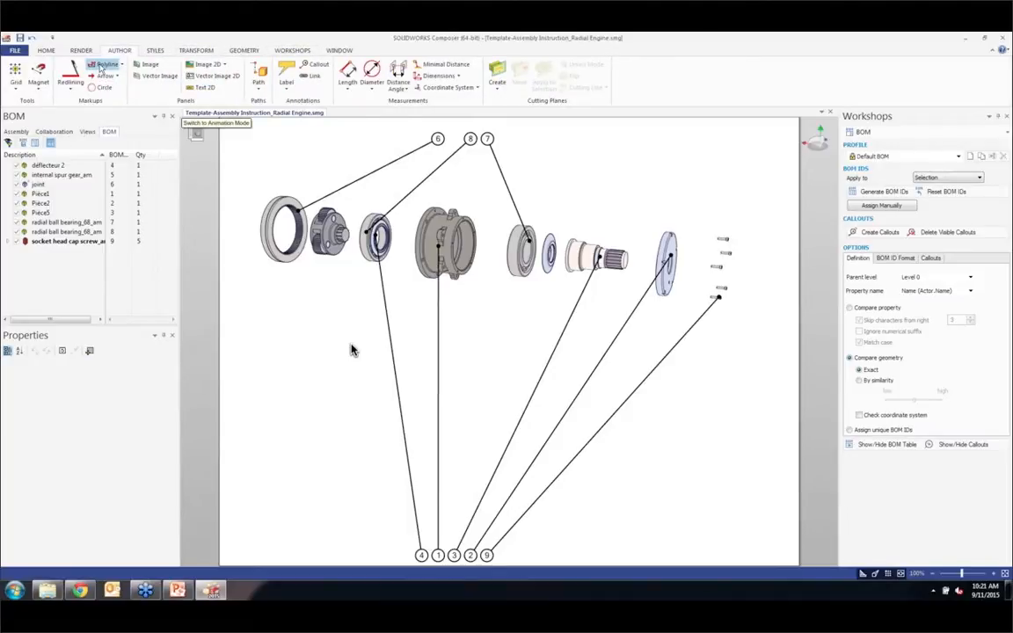
{"action": "left_click", "coordinate": [39, 71]}
{"action": "left_click", "coordinate": [325, 149]}
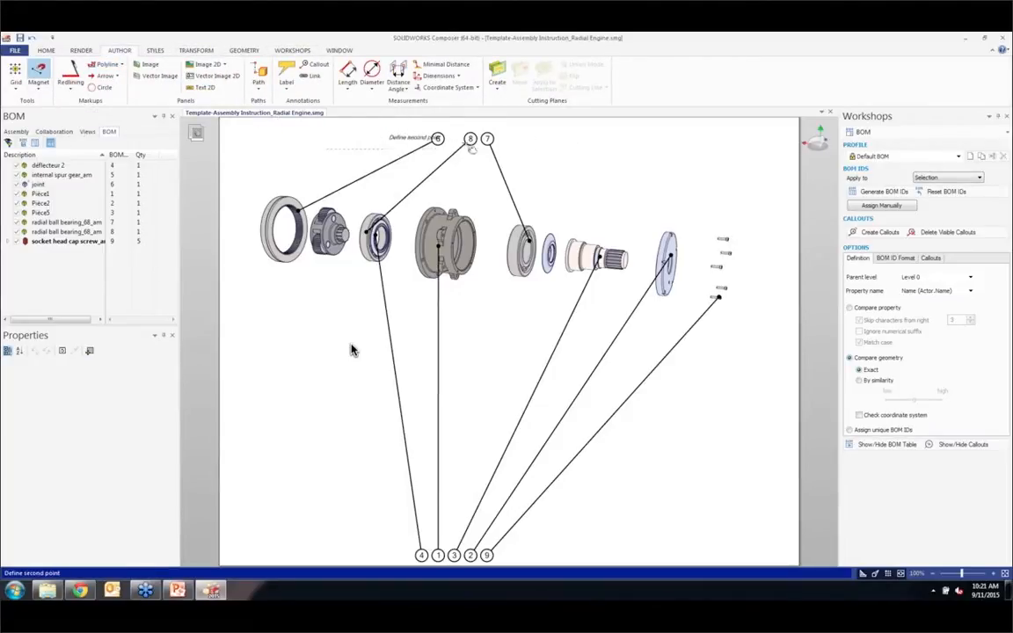
{"action": "left_click", "coordinate": [560, 150]}
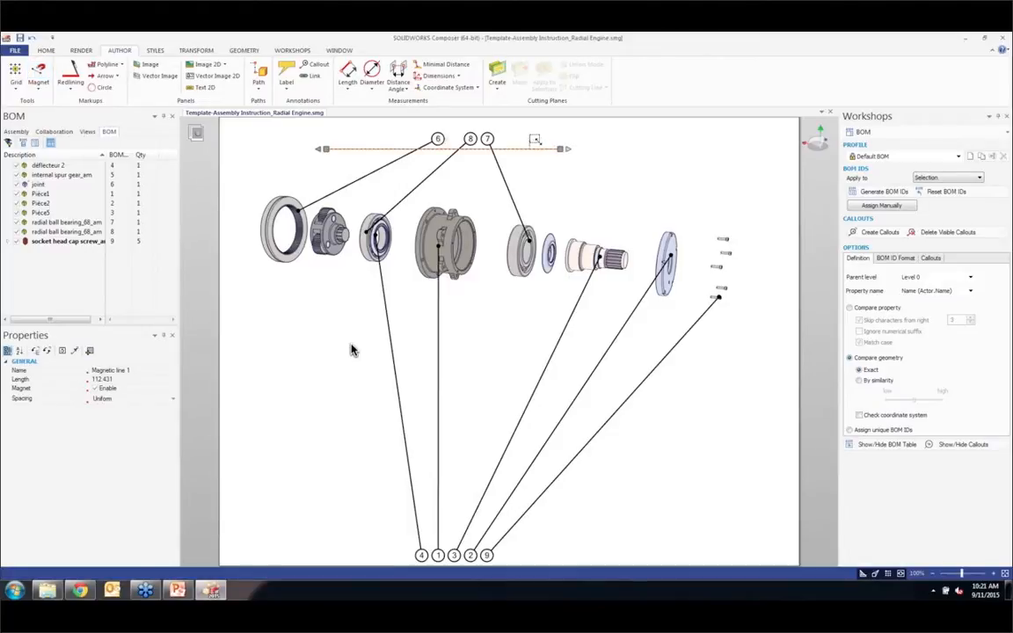
{"action": "left_click_drag", "start_coordinate": [529, 148], "coordinate": [524, 181]}
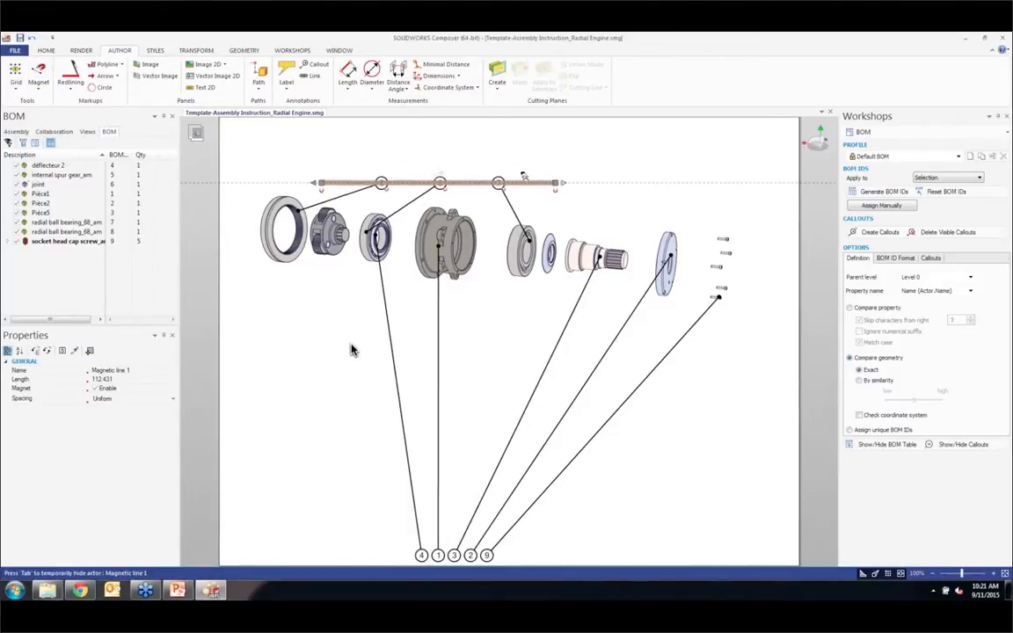
Step: Line up callouts 4, 1, 3, 2 and 9 on a second magnetic line about 126 long, sloping just below the parts
{"action": "left_click", "coordinate": [38, 70]}
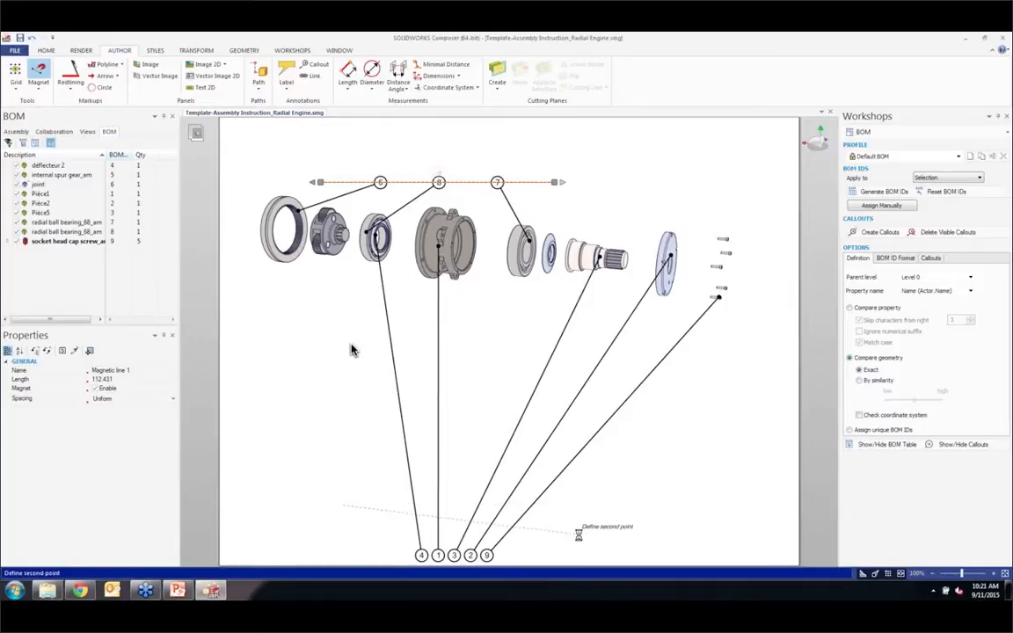
{"action": "left_click_drag", "start_coordinate": [540, 523], "coordinate": [592, 324]}
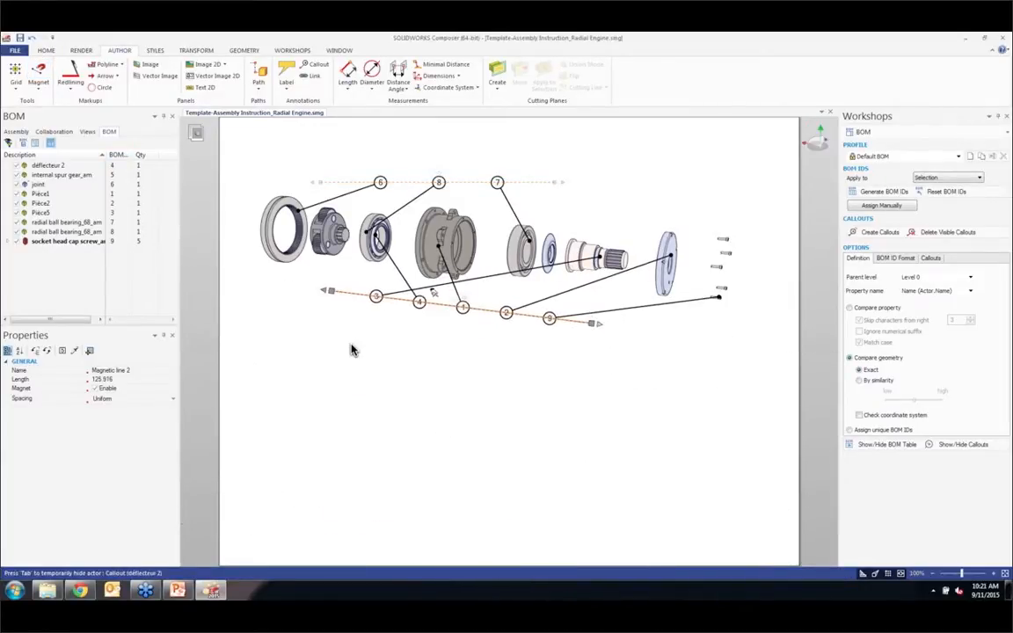
{"action": "left_click", "coordinate": [351, 349]}
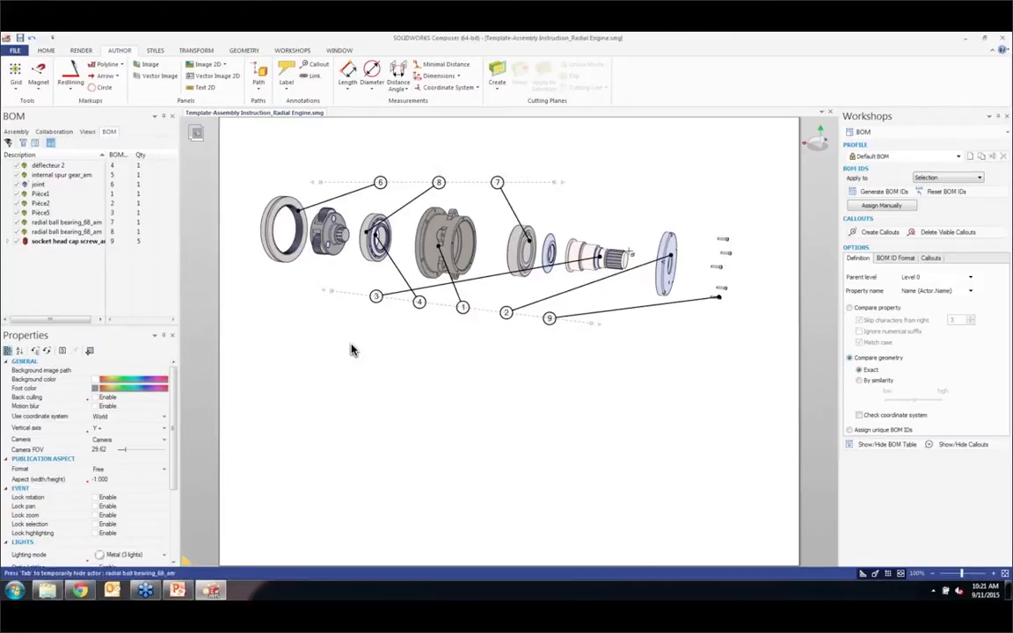
Step: Move callout 3 between callouts 1 and 2 on the lower magnetic line and capture the arrangement as a new view
{"action": "left_click", "coordinate": [378, 296]}
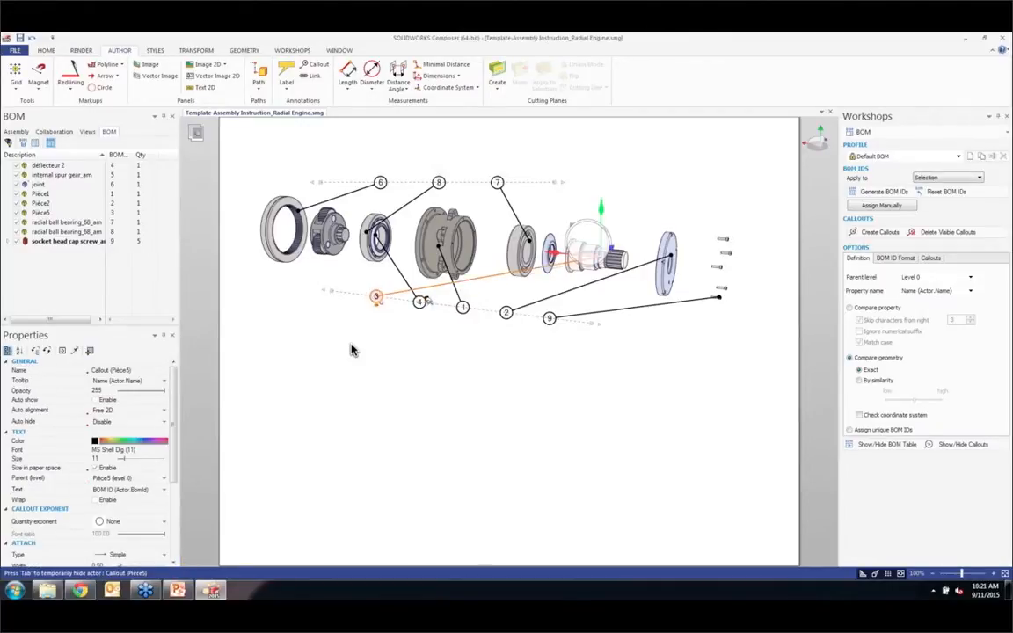
{"action": "left_click", "coordinate": [351, 350]}
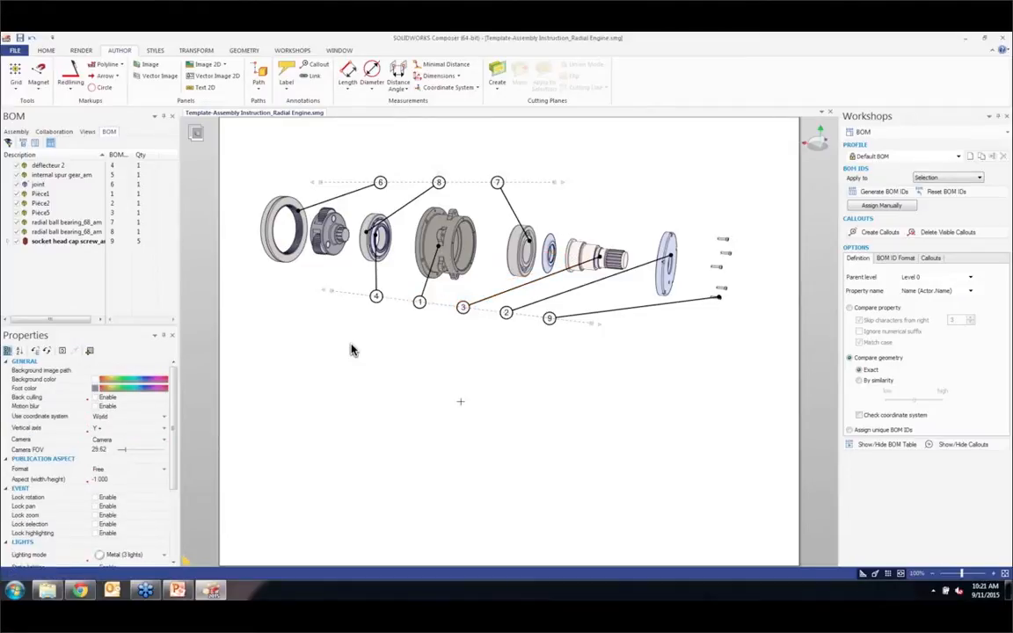
{"action": "left_click", "coordinate": [86, 131]}
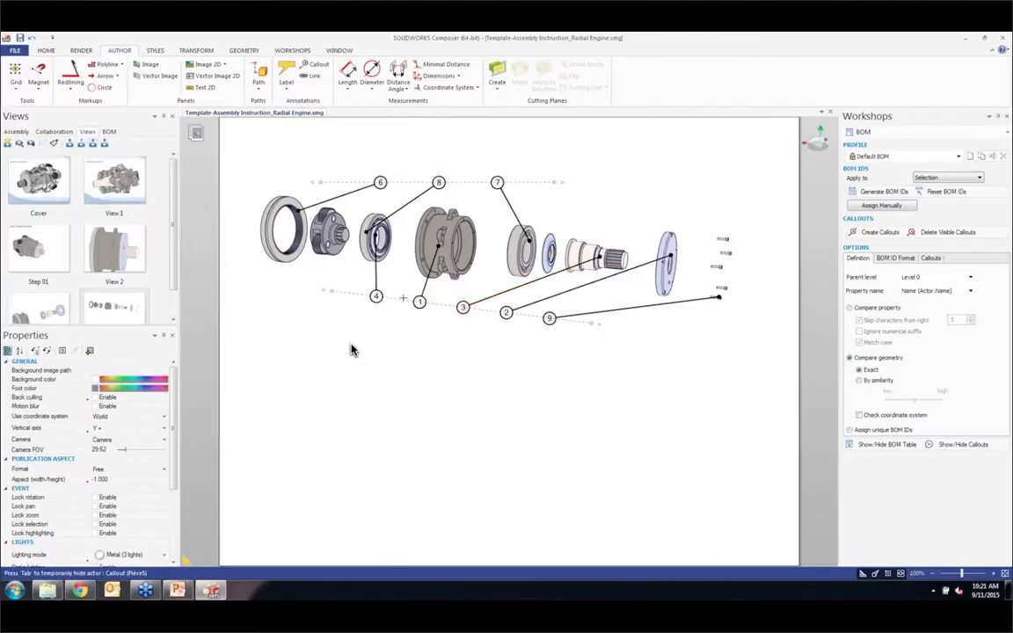
{"action": "left_click", "coordinate": [7, 142]}
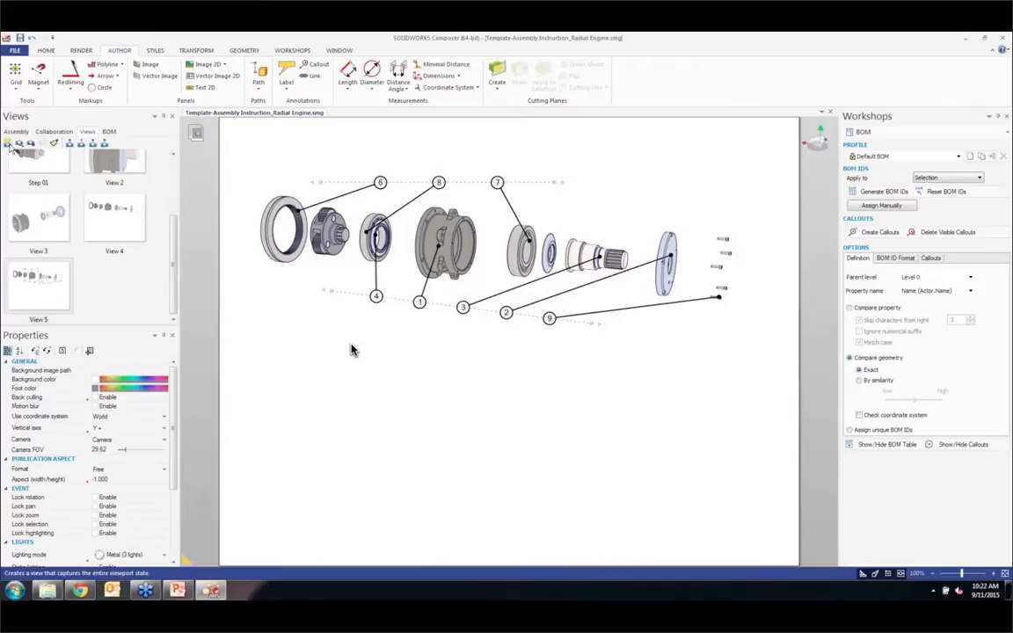
Step: Select all parts of the planetary gear set beside the ring gear, leaving out the magnetic line
{"action": "left_click", "coordinate": [81, 50]}
{"action": "left_click", "coordinate": [16, 132]}
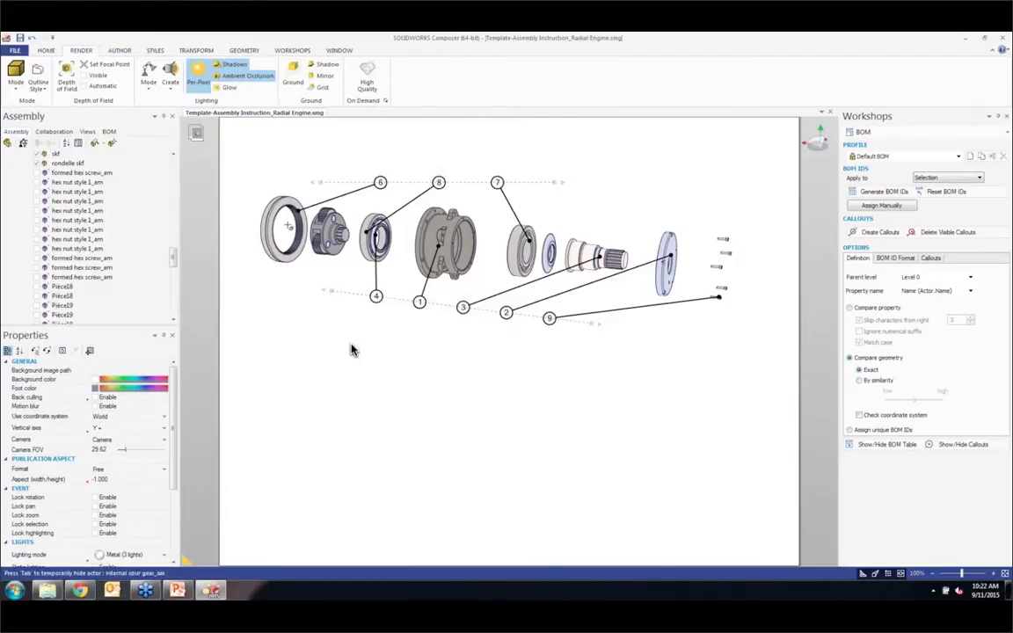
{"action": "left_click_drag", "start_coordinate": [305, 267], "coordinate": [353, 206]}
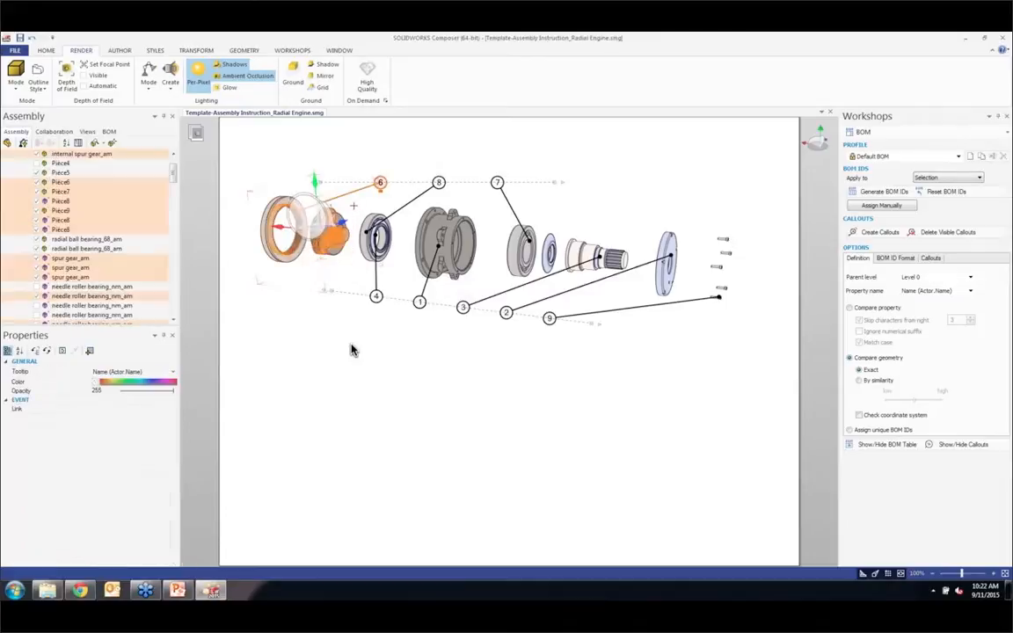
{"action": "left_click", "coordinate": [354, 350]}
{"action": "scroll", "coordinate": [353, 350], "scroll_direction": "up", "scroll_amount": 5}
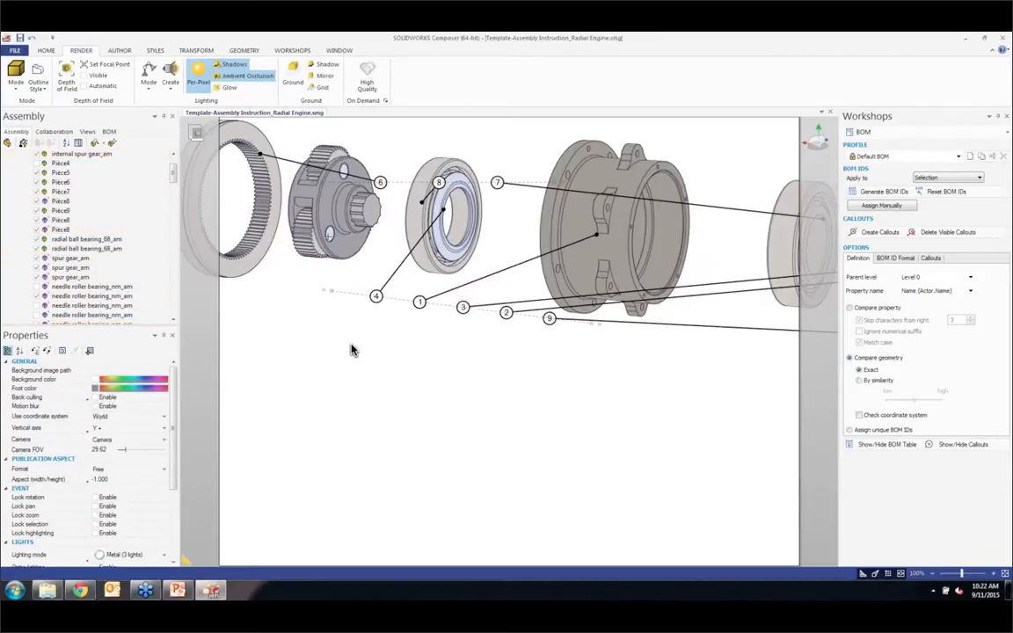
{"action": "scroll", "coordinate": [322, 195], "scroll_direction": "up", "scroll_amount": 2}
{"action": "middle_click_drag", "start_coordinate": [331, 236], "coordinate": [313, 401]}
{"action": "left_click_drag", "start_coordinate": [265, 464], "coordinate": [362, 308]}
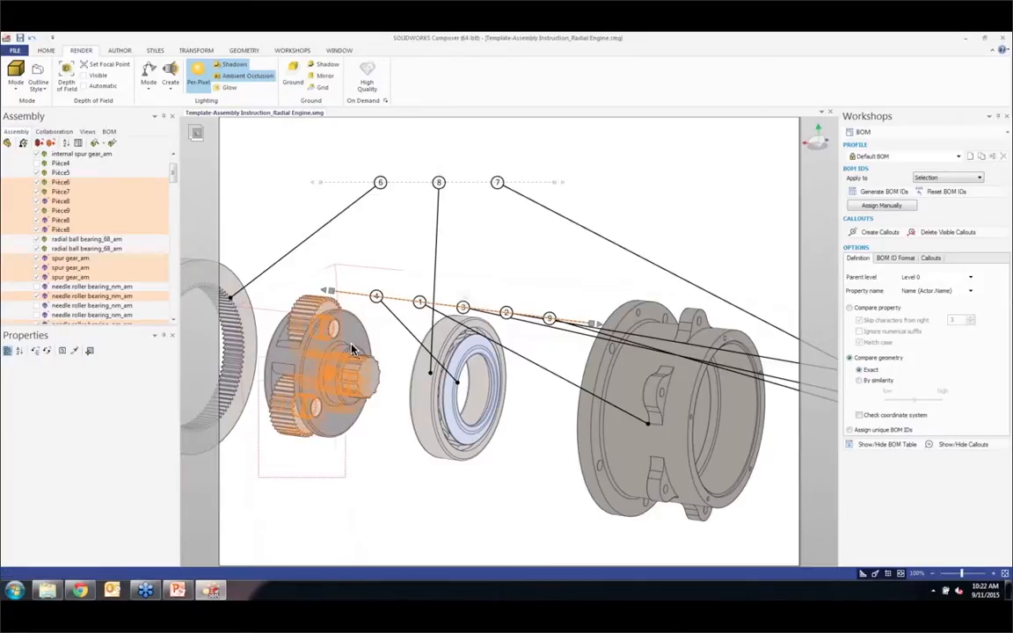
{"action": "left_click", "coordinate": [277, 476]}
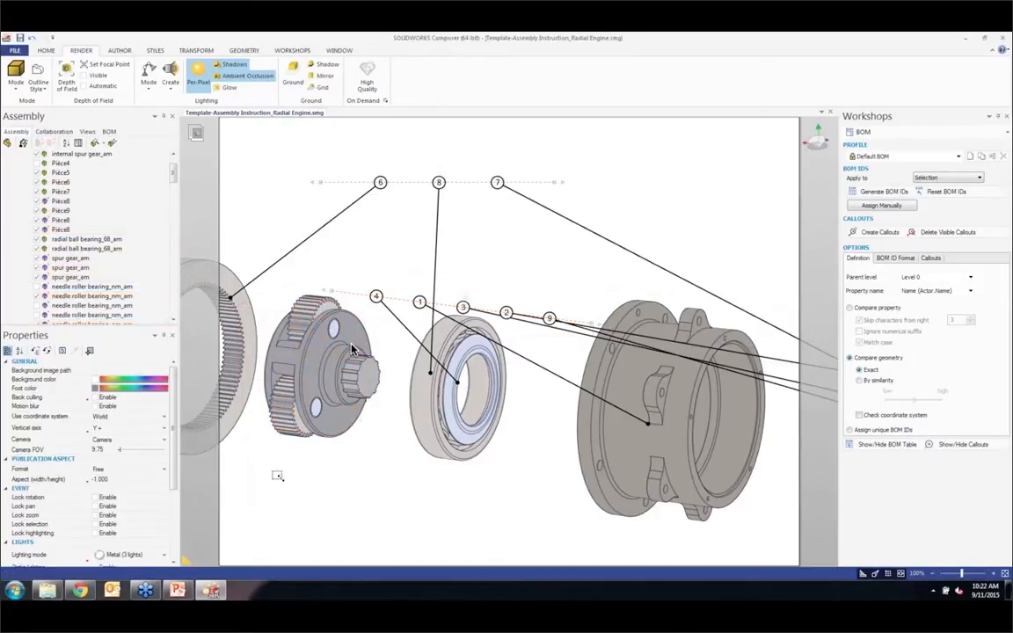
{"action": "left_click_drag", "start_coordinate": [277, 476], "coordinate": [352, 348]}
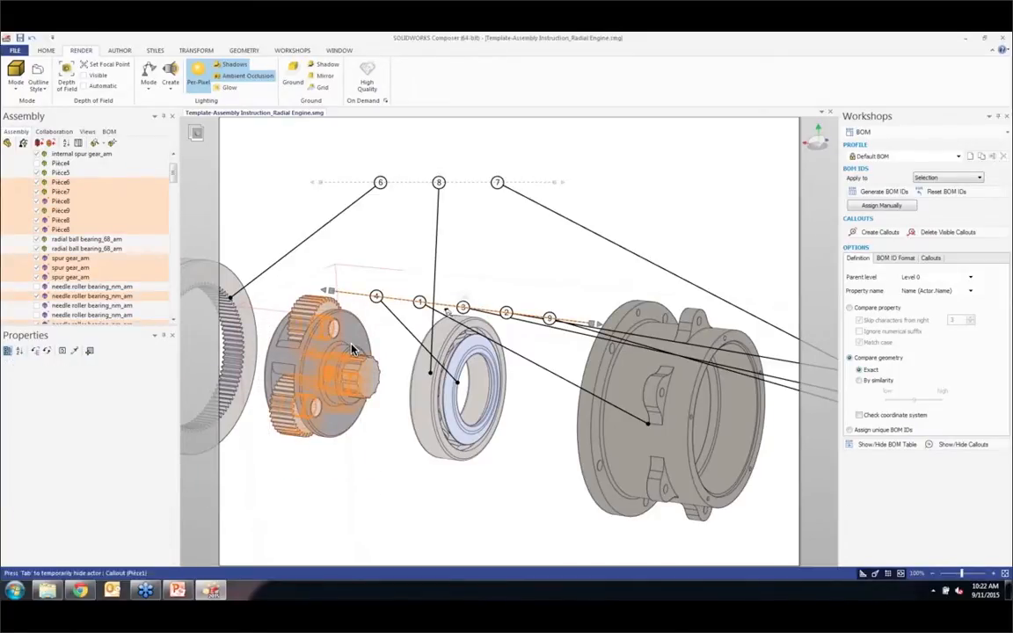
{"action": "left_click", "coordinate": [351, 349]}
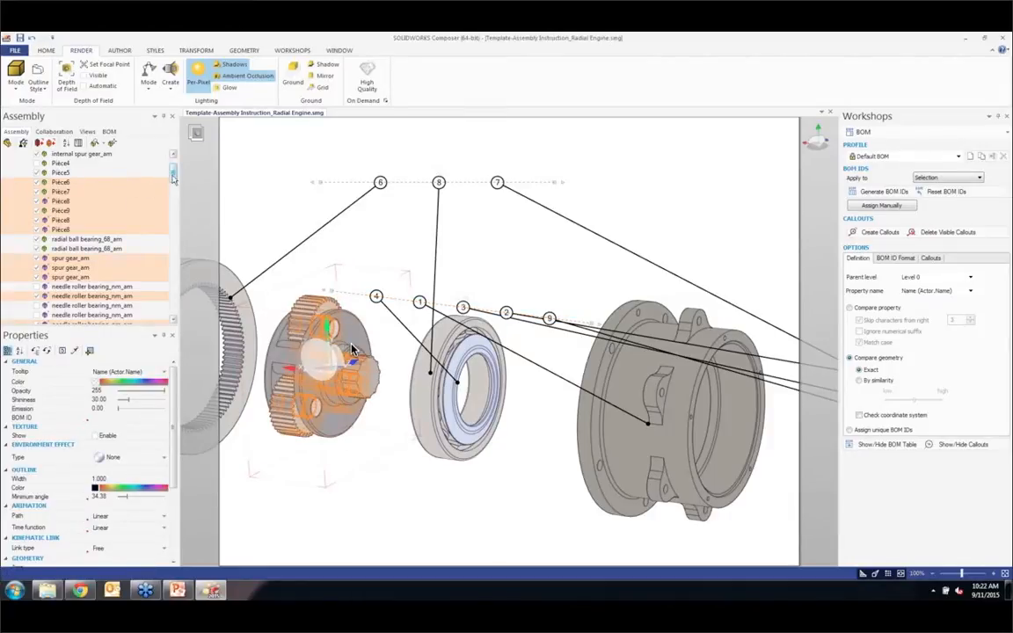
Step: Create an assembly group under Assemblage1 and keep its default name
{"action": "scroll", "coordinate": [174, 176], "scroll_direction": "up", "scroll_amount": 2}
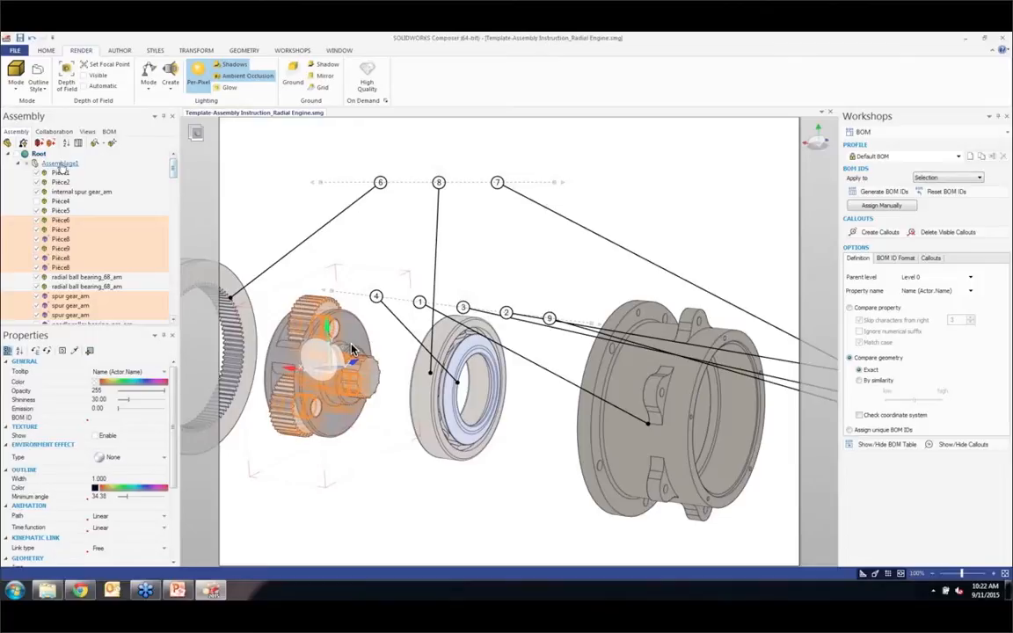
{"action": "left_click", "coordinate": [60, 164]}
{"action": "right_click", "coordinate": [60, 165]}
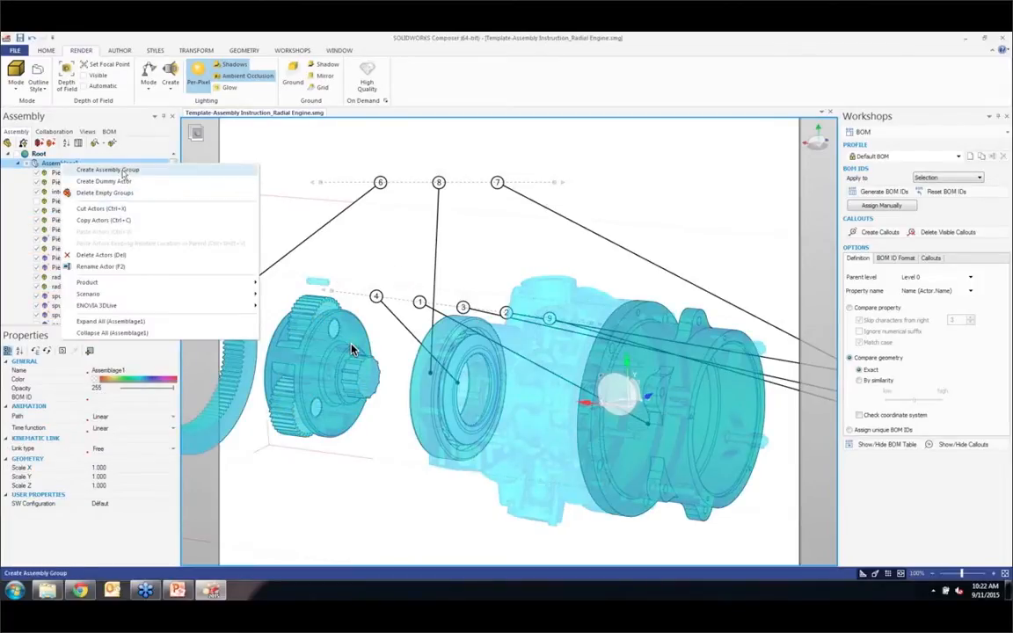
{"action": "left_click", "coordinate": [123, 171]}
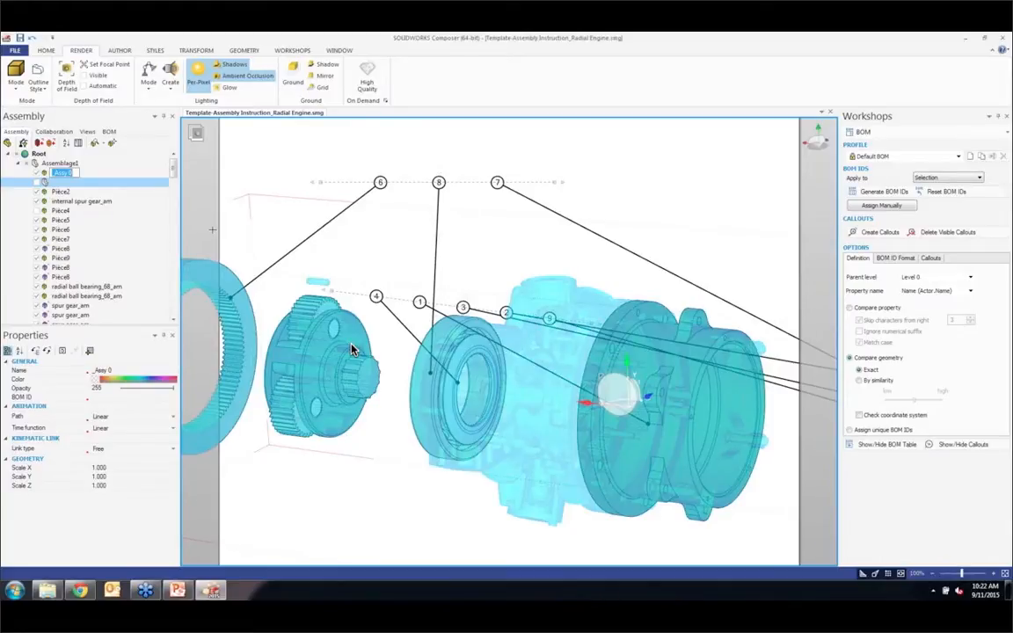
{"action": "left_click", "coordinate": [266, 152]}
{"action": "left_click", "coordinate": [60, 182]}
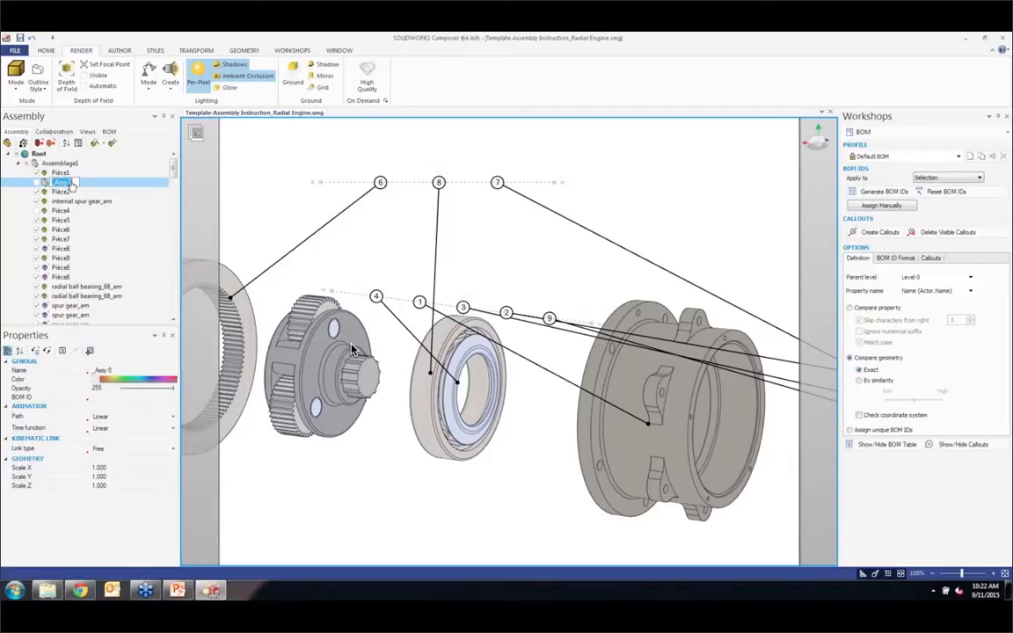
{"action": "left_click", "coordinate": [257, 175]}
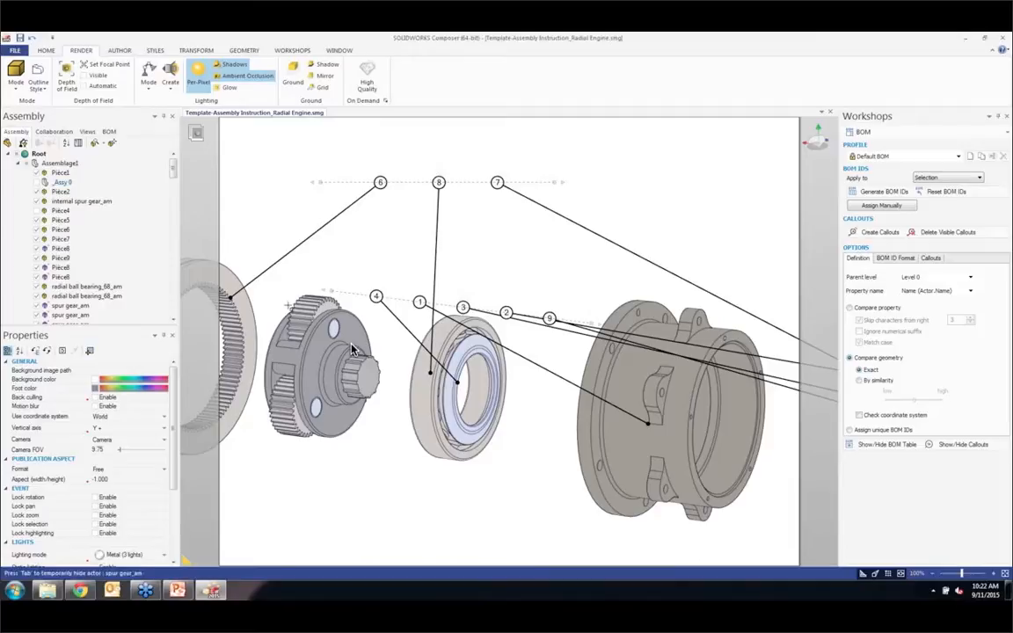
Step: Select all the planetary gear set parts and move them into the _Assy 0 group in the assembly tree
{"action": "left_click", "coordinate": [350, 349]}
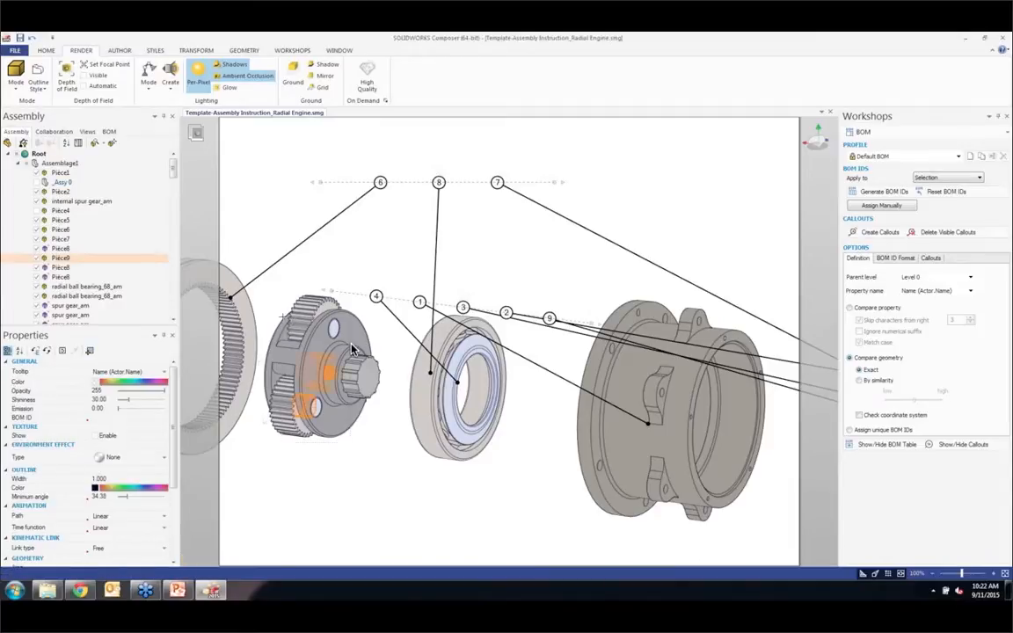
{"action": "left_click_drag", "start_coordinate": [333, 356], "coordinate": [352, 317]}
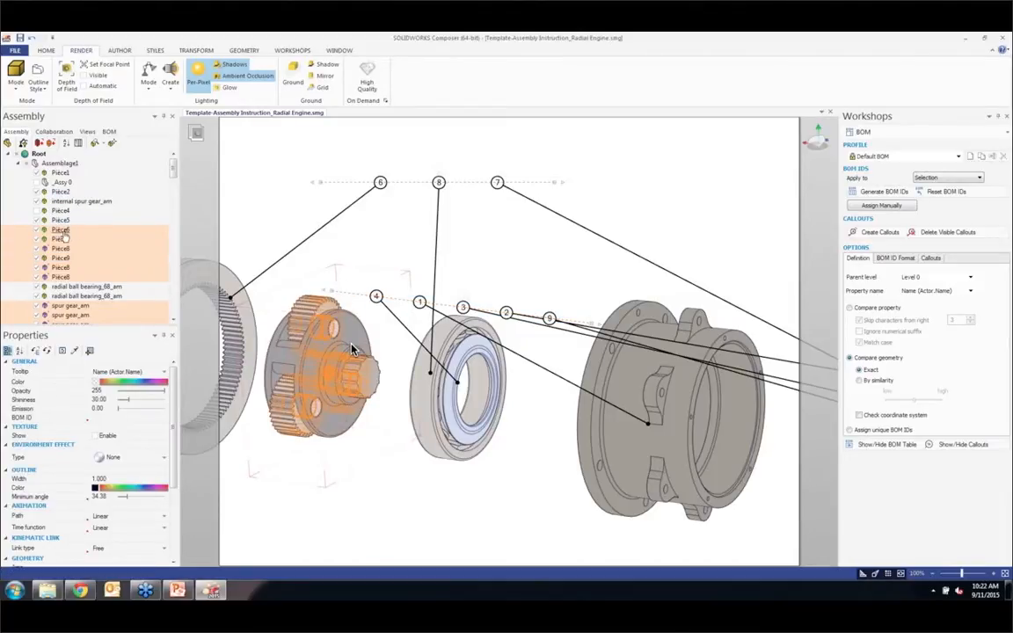
{"action": "left_click_drag", "start_coordinate": [66, 227], "coordinate": [74, 185]}
{"action": "left_click", "coordinate": [253, 175]}
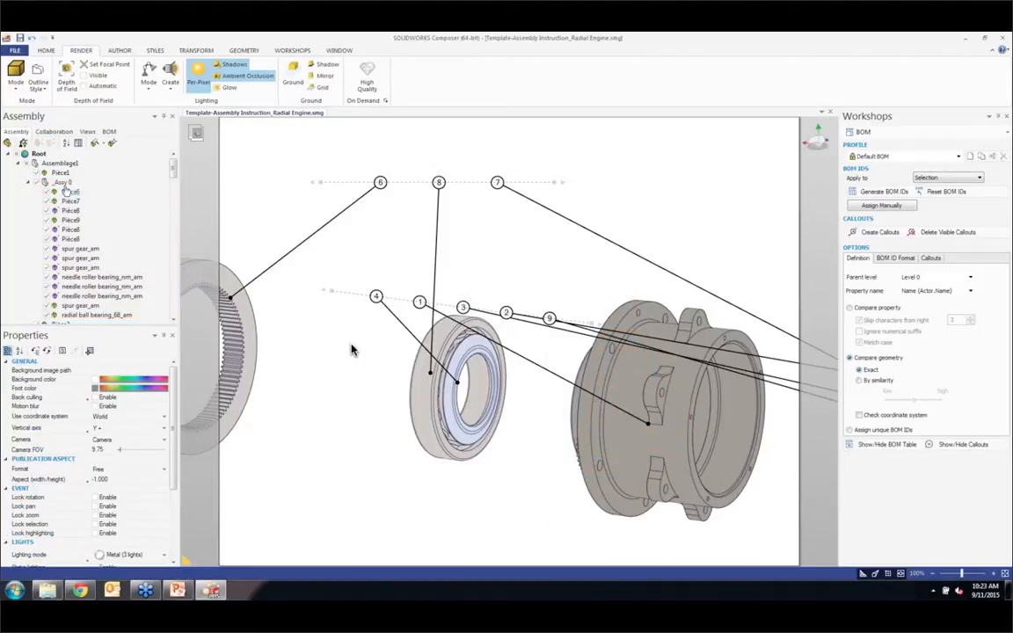
Step: Translate the _Assy 0 group along the gearbox axis out of the housing to between the ring gear and the first ball bearing
{"action": "left_click", "coordinate": [64, 182]}
{"action": "left_click", "coordinate": [196, 50]}
{"action": "left_click", "coordinate": [227, 76]}
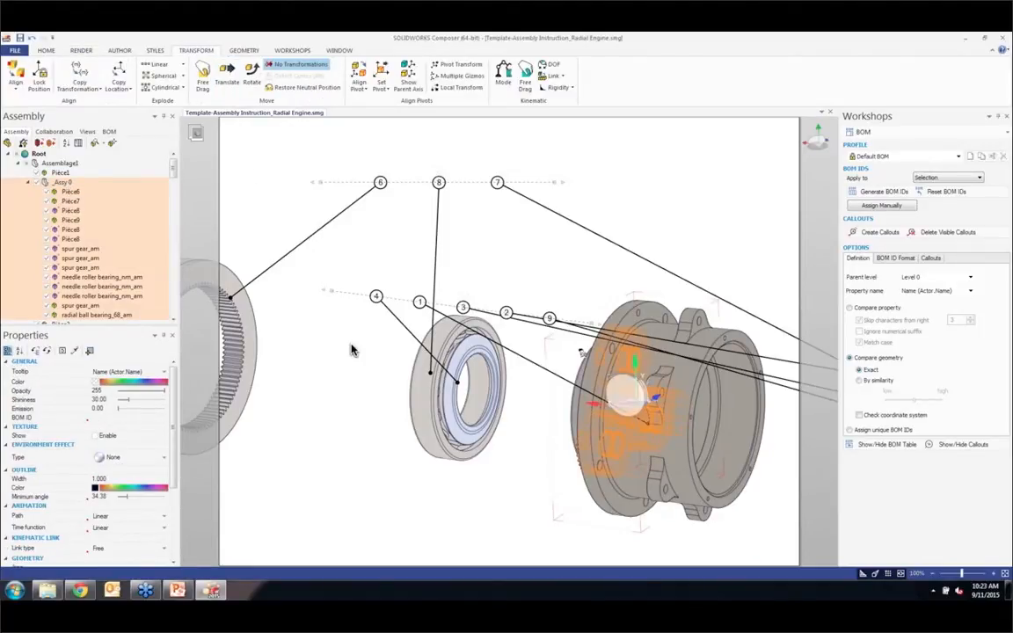
{"action": "left_click_drag", "start_coordinate": [587, 403], "coordinate": [288, 386]}
{"action": "left_click", "coordinate": [489, 272]}
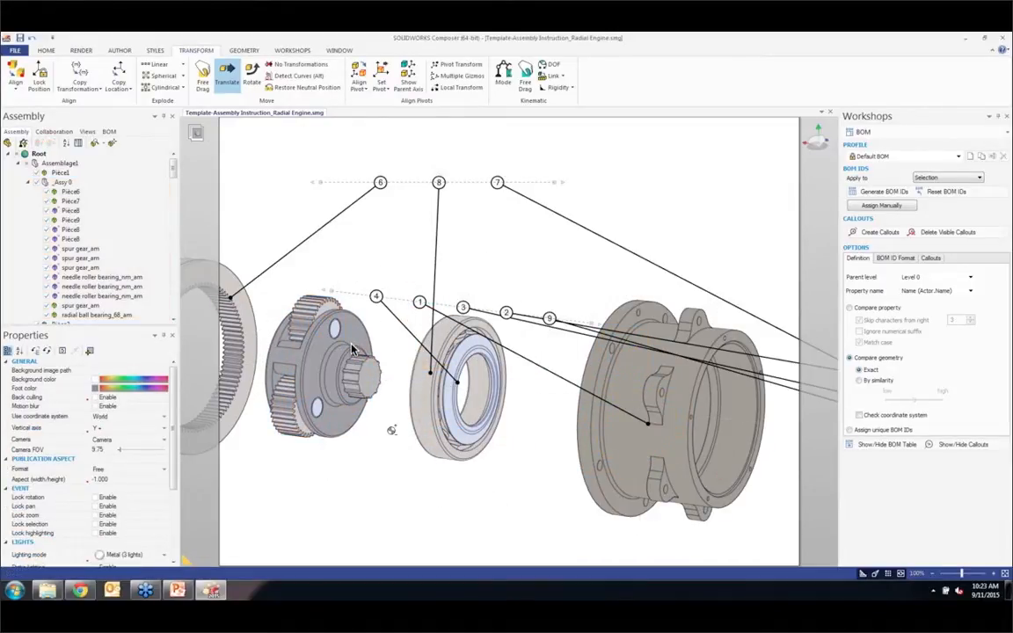
Step: Refit the exploded gearbox with its callouts on the page and capture the regrouped assembly as a new view
{"action": "scroll", "coordinate": [393, 430], "scroll_direction": "down", "scroll_amount": 6}
{"action": "middle_click_drag", "start_coordinate": [398, 438], "coordinate": [339, 280]}
{"action": "scroll", "coordinate": [353, 276], "scroll_direction": "up", "scroll_amount": 2}
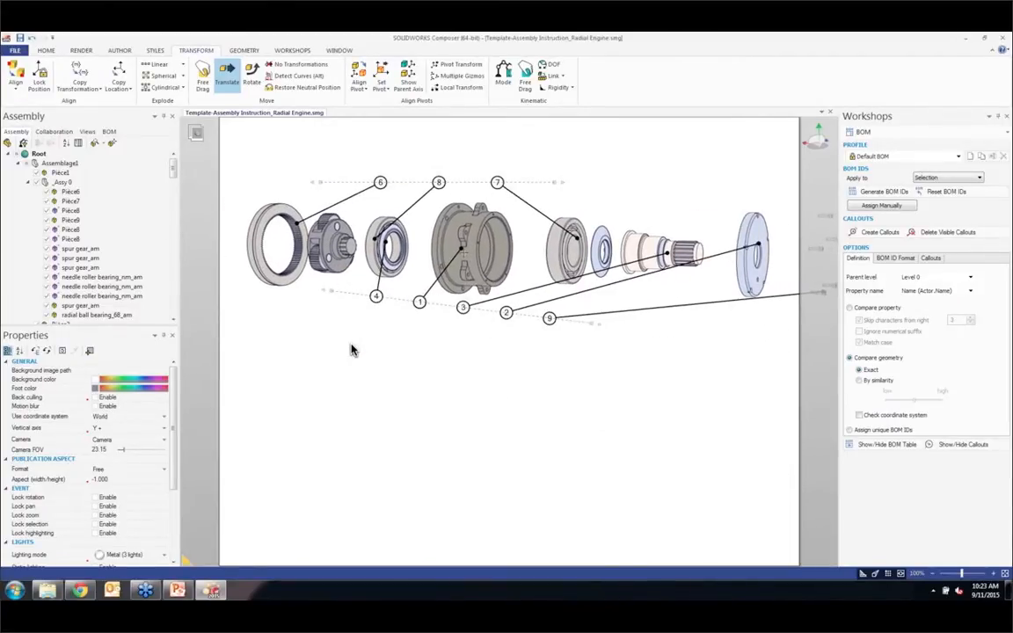
{"action": "scroll", "coordinate": [508, 235], "scroll_direction": "down", "scroll_amount": 2}
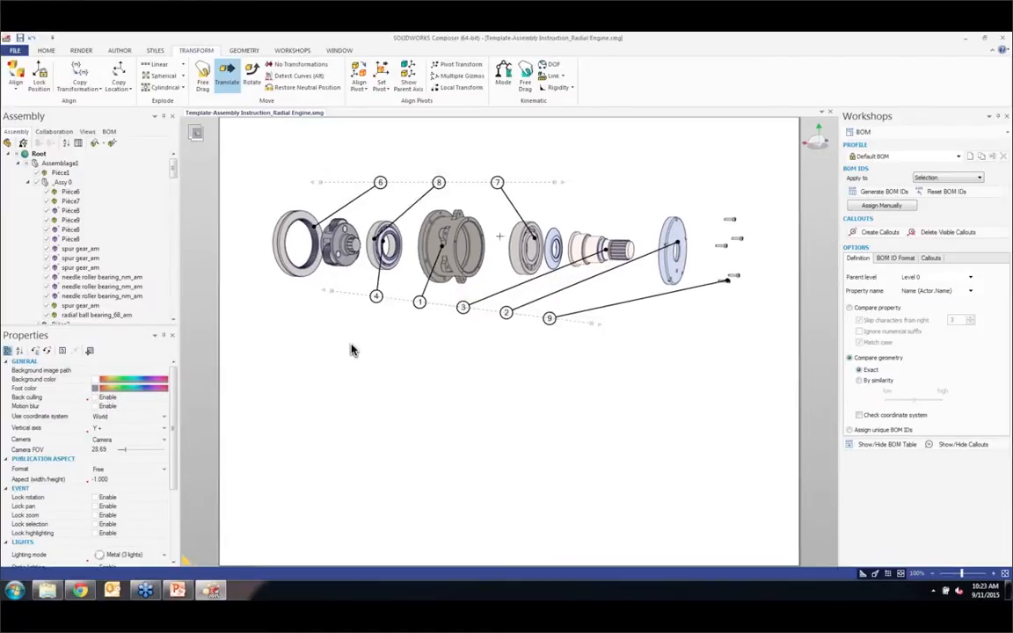
{"action": "left_click", "coordinate": [87, 131]}
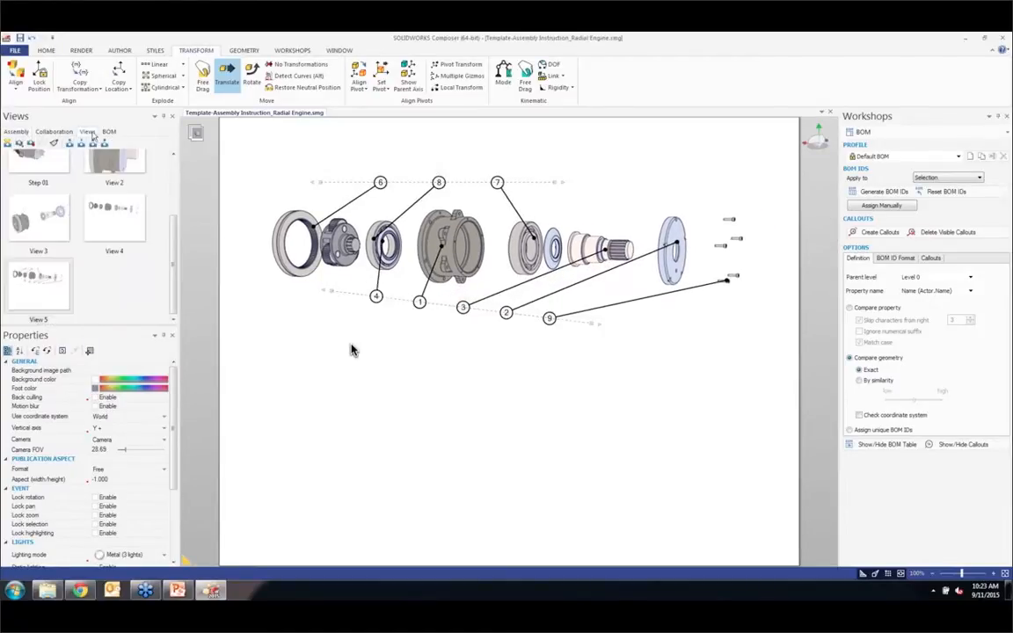
{"action": "left_click", "coordinate": [8, 143]}
{"action": "left_click", "coordinate": [17, 132]}
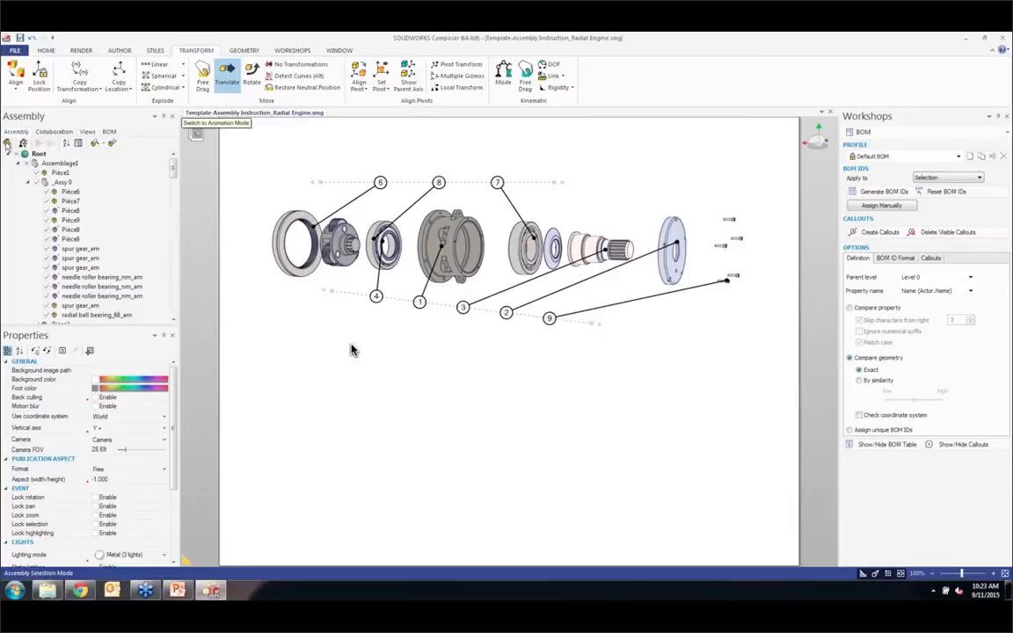
Step: Assign BOM ID 100 to the _Assy 0 planetary gear group
{"action": "left_click", "coordinate": [339, 247]}
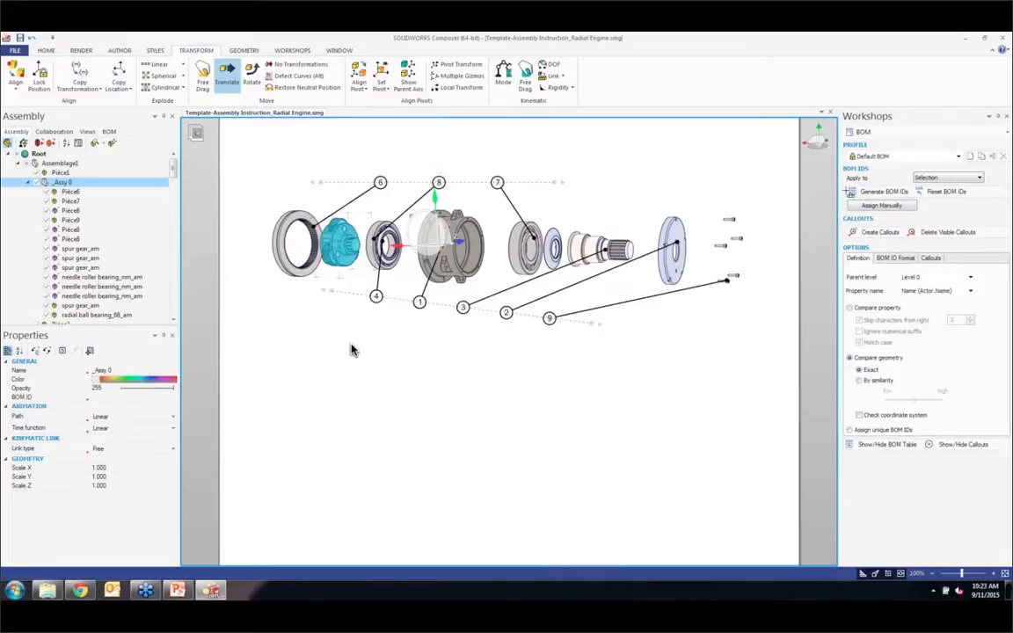
{"action": "left_click", "coordinate": [892, 192]}
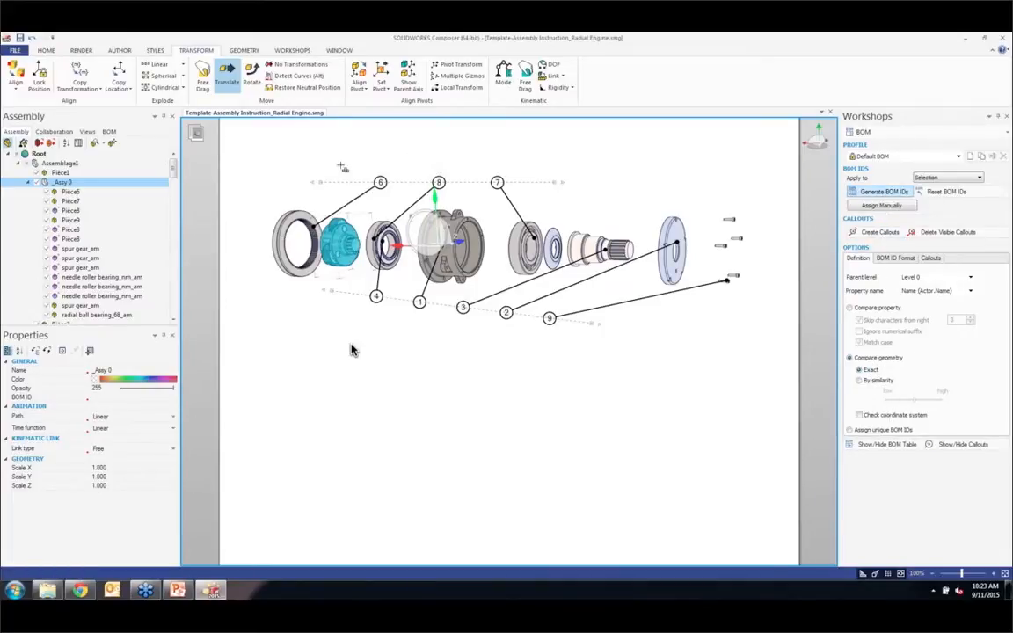
{"action": "left_click", "coordinate": [109, 131]}
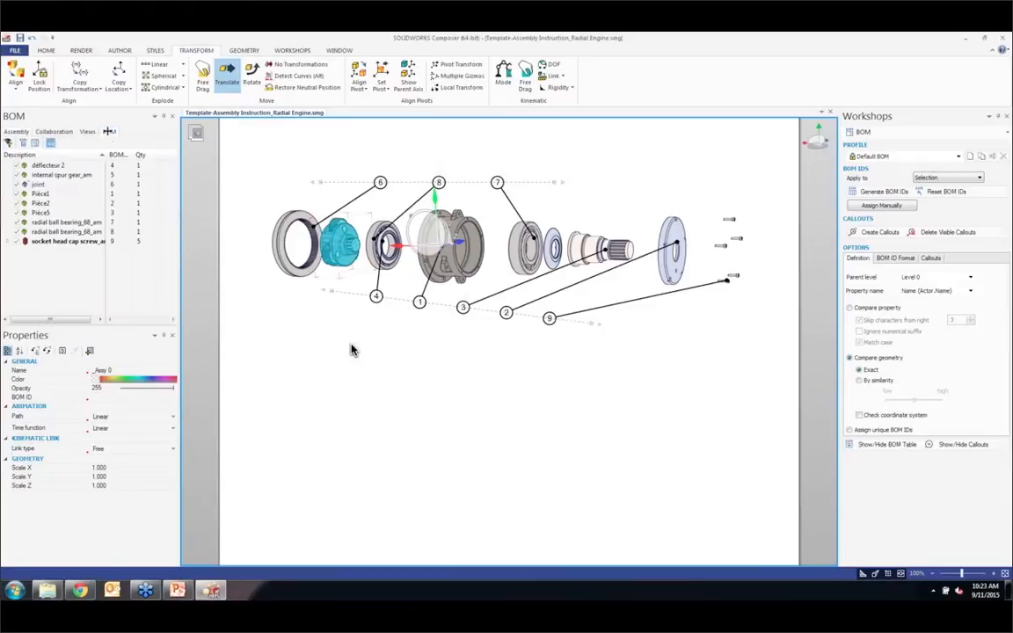
{"action": "left_click", "coordinate": [113, 396]}
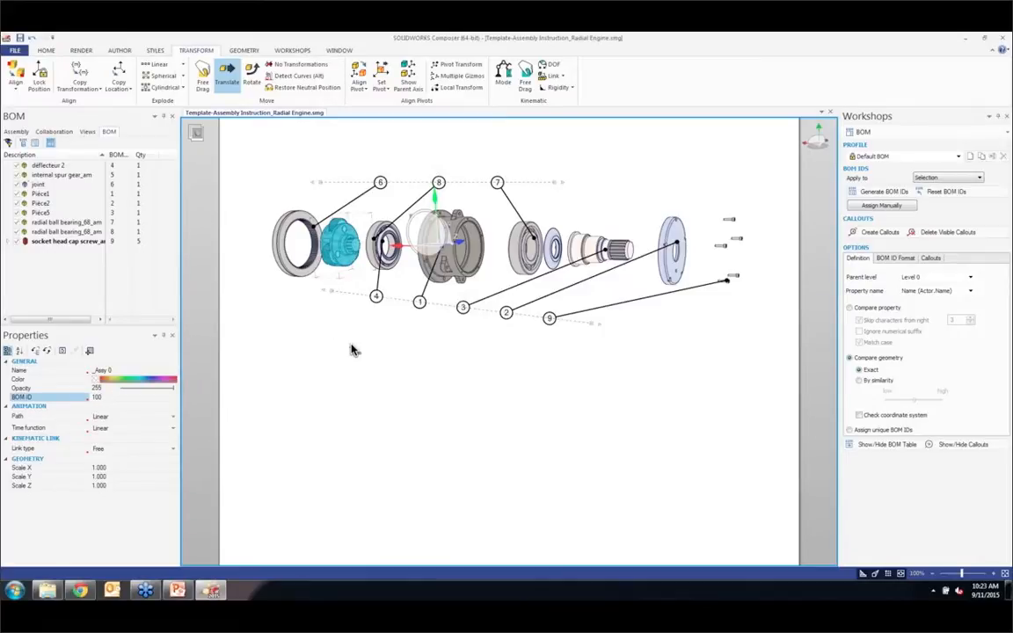
{"action": "left_click", "coordinate": [368, 391]}
Step: Add a callout to the planetary gear set and set its parent level to _Assy 0 (level 1)
{"action": "left_click", "coordinate": [115, 50]}
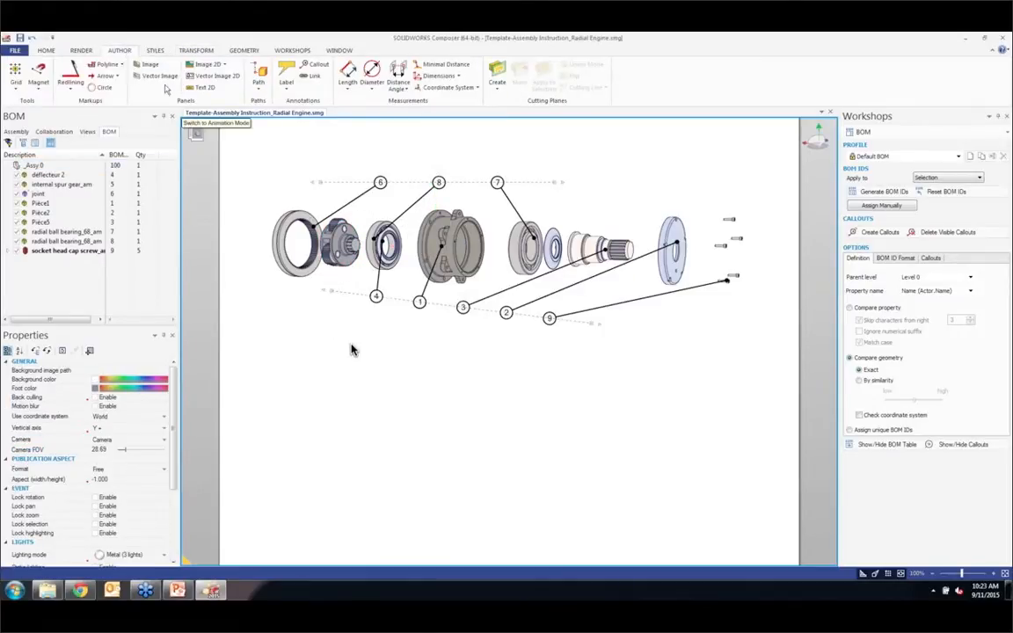
{"action": "left_click", "coordinate": [314, 65]}
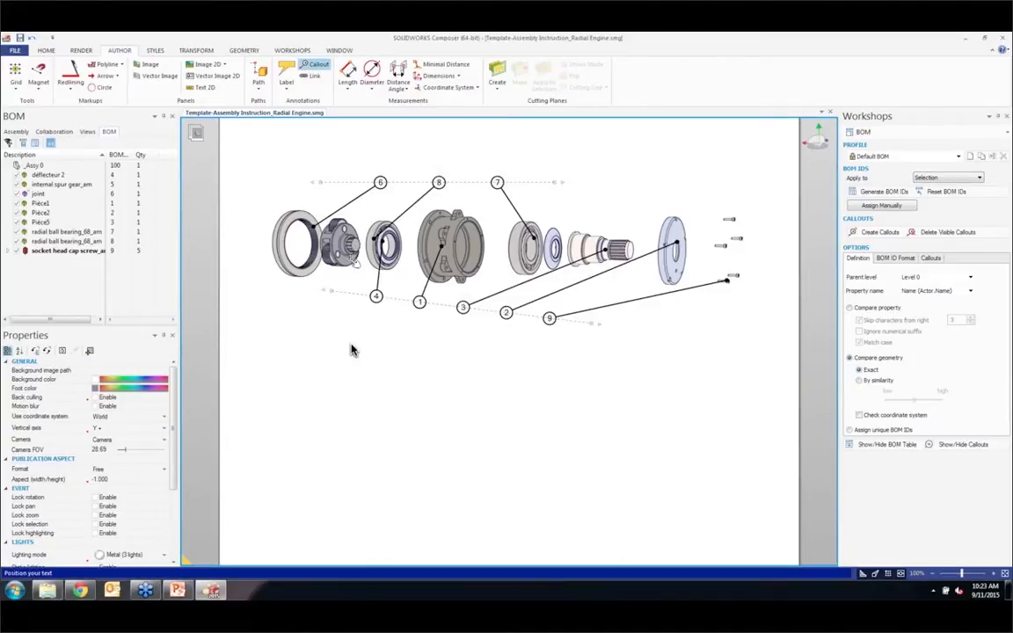
{"action": "left_click", "coordinate": [349, 256]}
{"action": "left_click", "coordinate": [350, 350]}
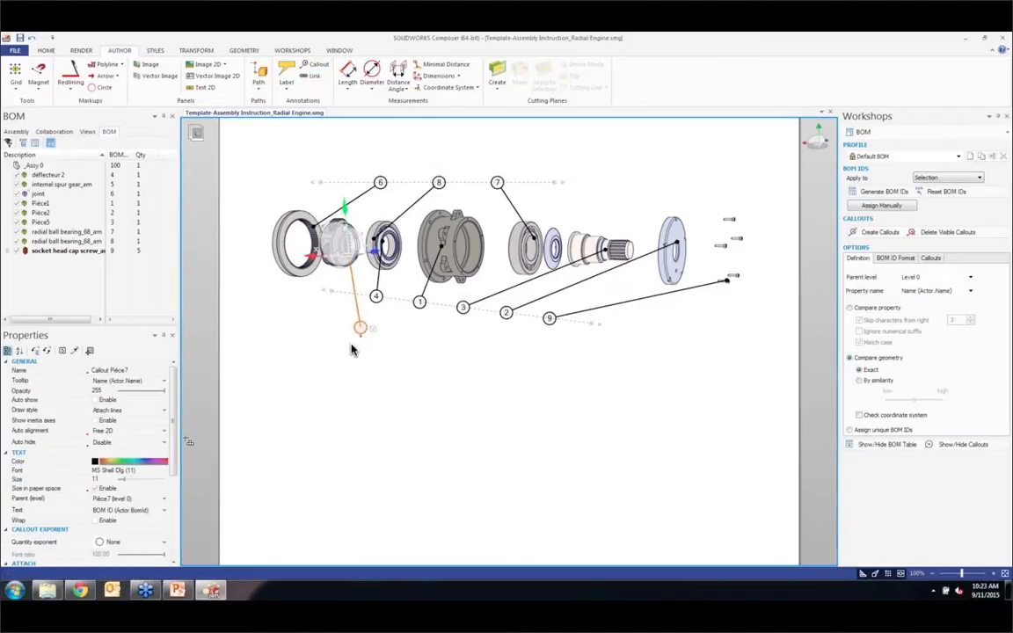
{"action": "scroll", "coordinate": [183, 445], "scroll_direction": "down", "scroll_amount": 1}
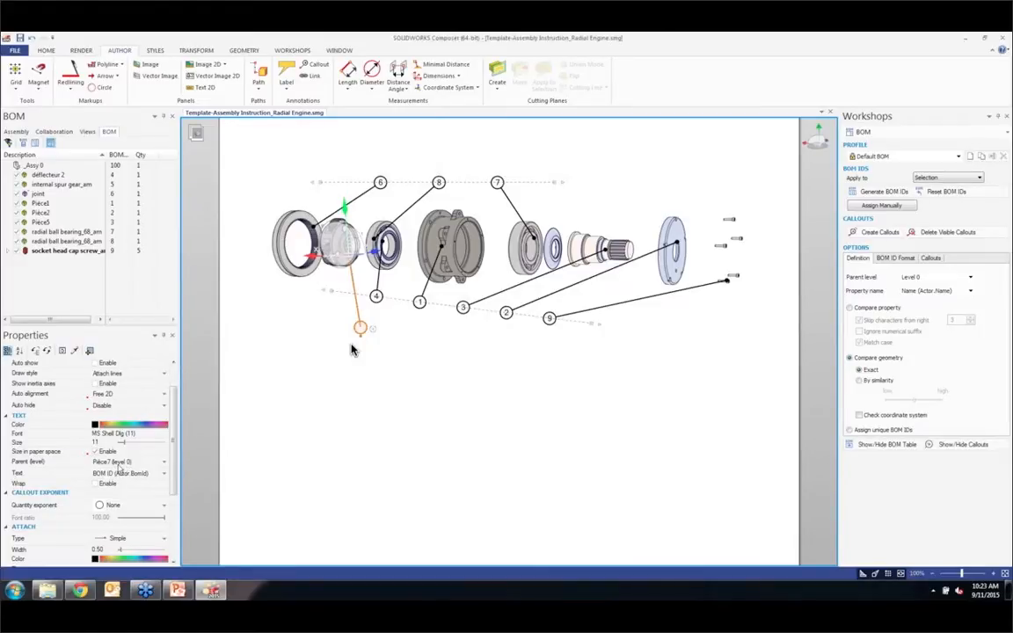
{"action": "left_click", "coordinate": [113, 462]}
{"action": "left_click", "coordinate": [132, 472]}
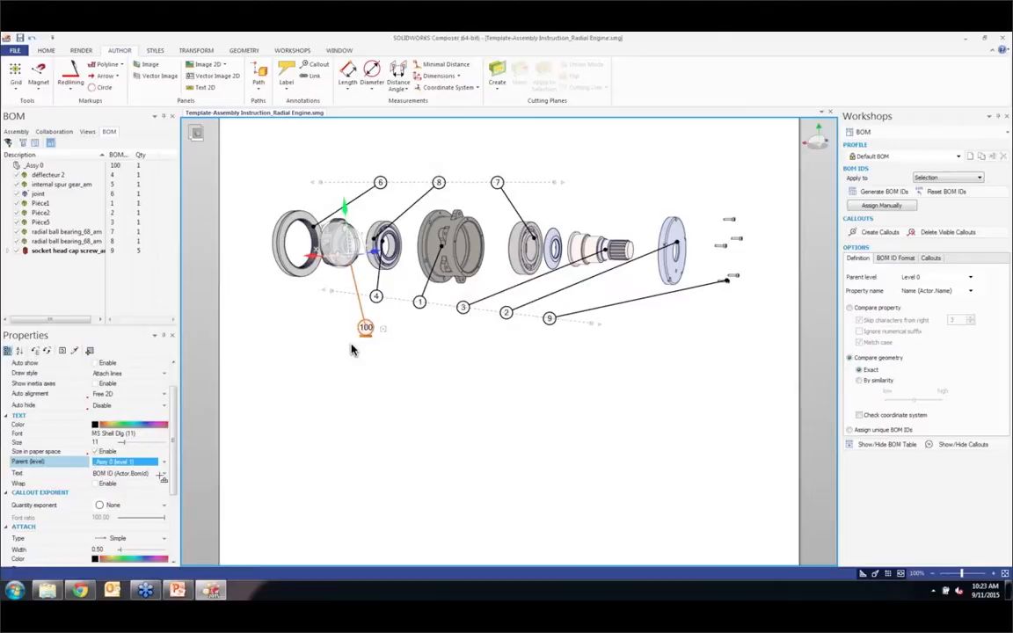
{"action": "left_click", "coordinate": [388, 386]}
Step: Snap callout 100 onto the lower magnetic line before callout 4 and capture the layout as a new view
{"action": "left_click_drag", "start_coordinate": [365, 328], "coordinate": [362, 295]}
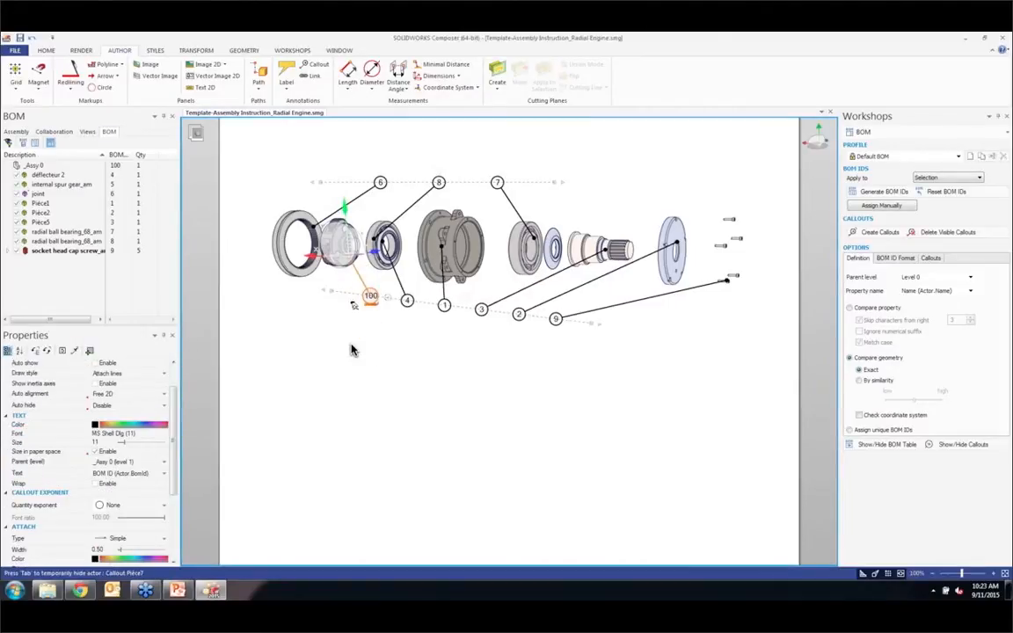
{"action": "left_click", "coordinate": [545, 353]}
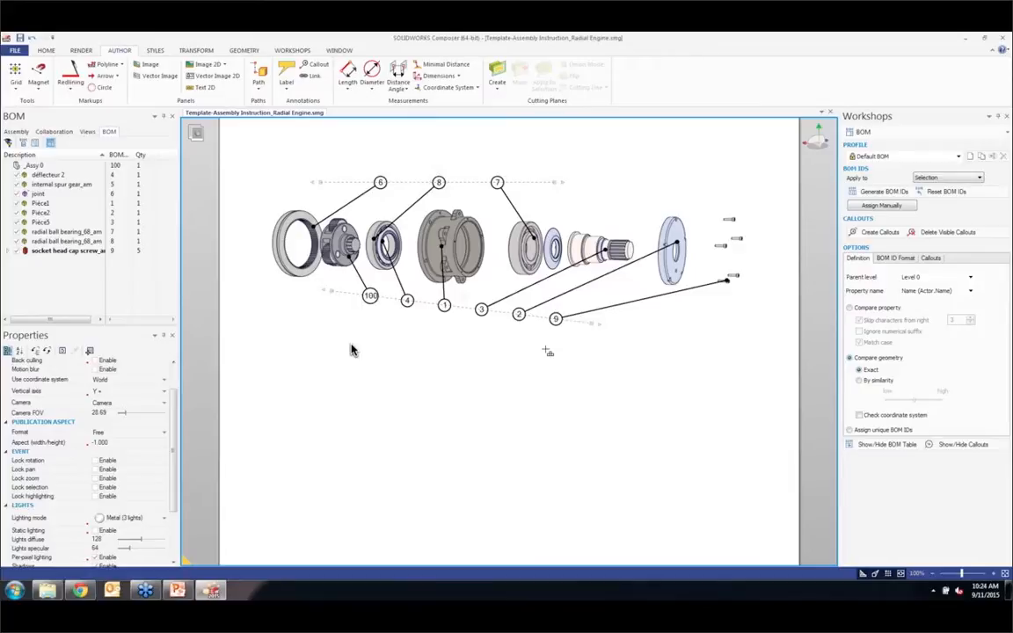
{"action": "left_click", "coordinate": [86, 131]}
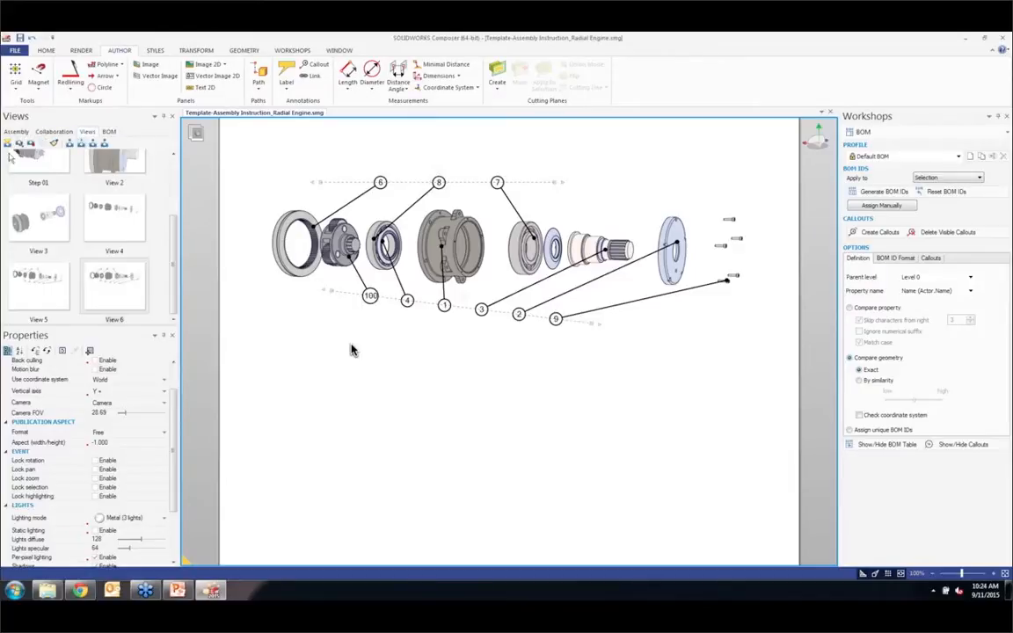
{"action": "left_click", "coordinate": [5, 144]}
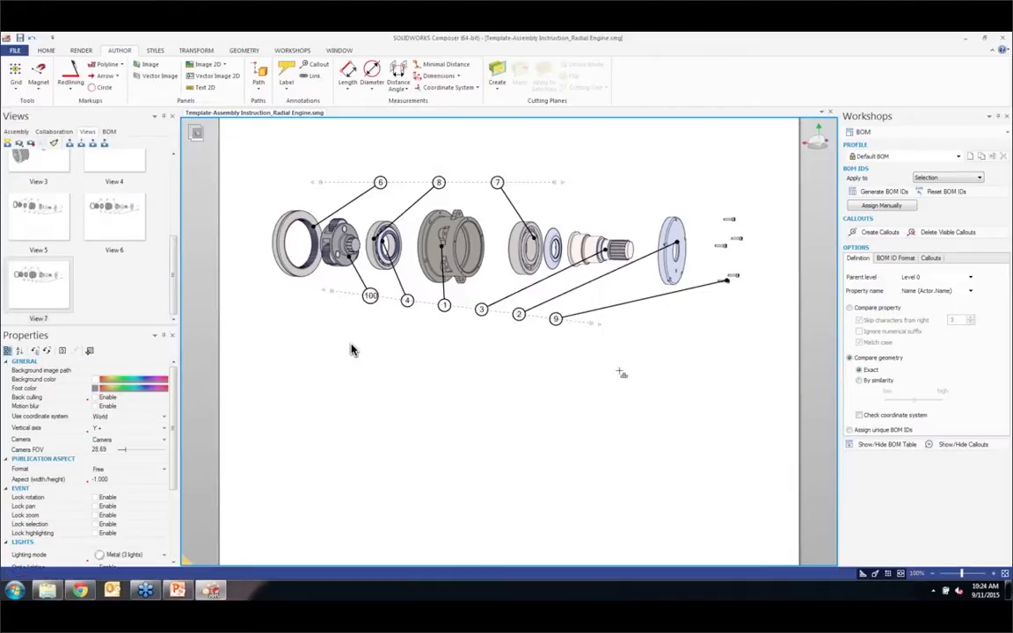
Step: Show the BOM table on the page and set its placement position to Free
{"action": "left_click", "coordinate": [882, 444]}
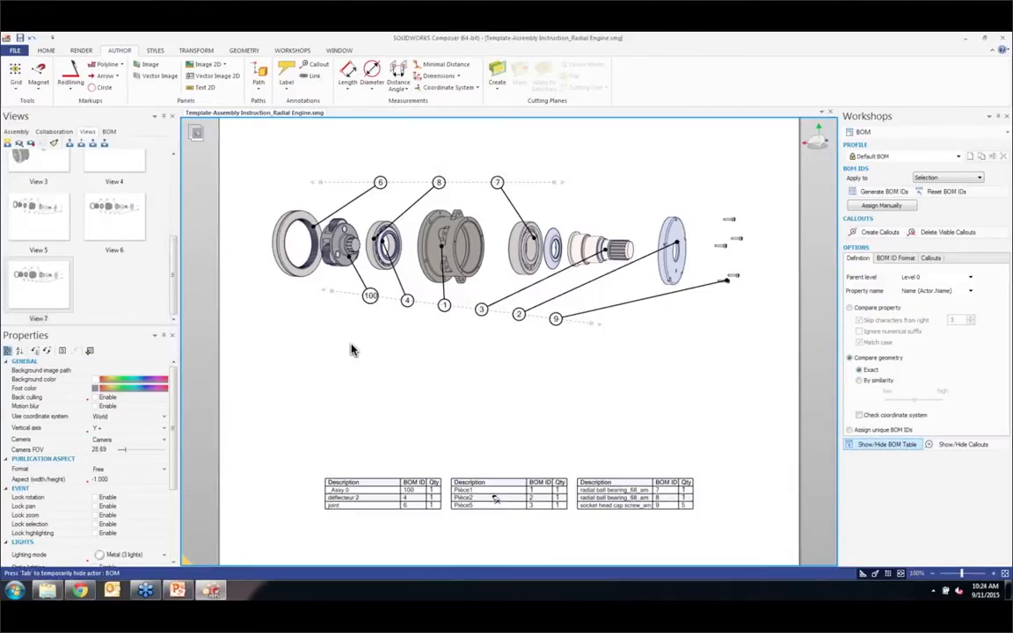
{"action": "left_click_drag", "start_coordinate": [124, 448], "coordinate": [128, 447]}
{"action": "left_click", "coordinate": [123, 467]}
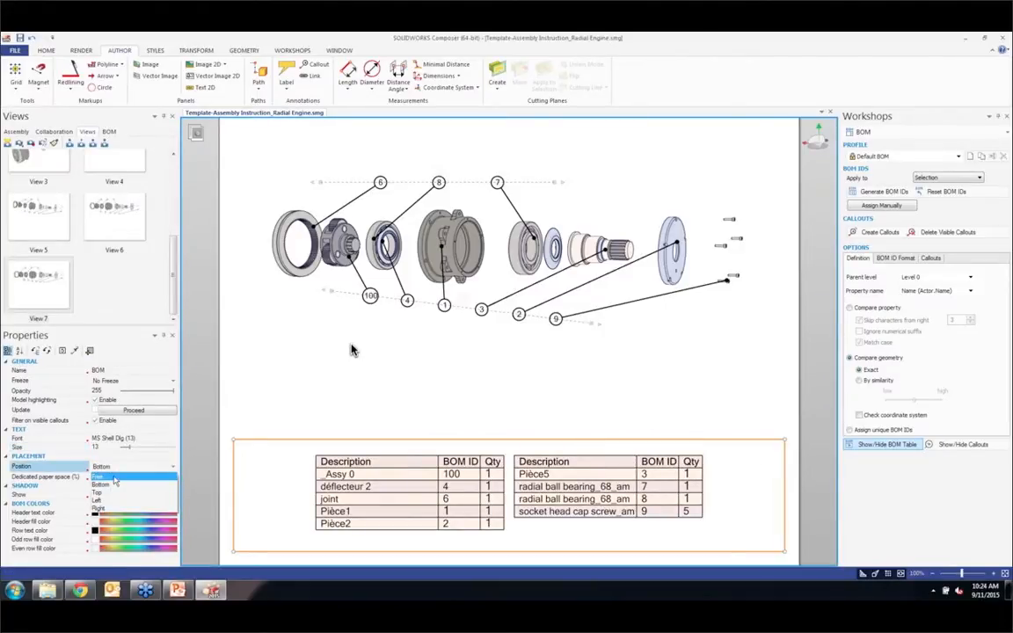
{"action": "left_click", "coordinate": [111, 476]}
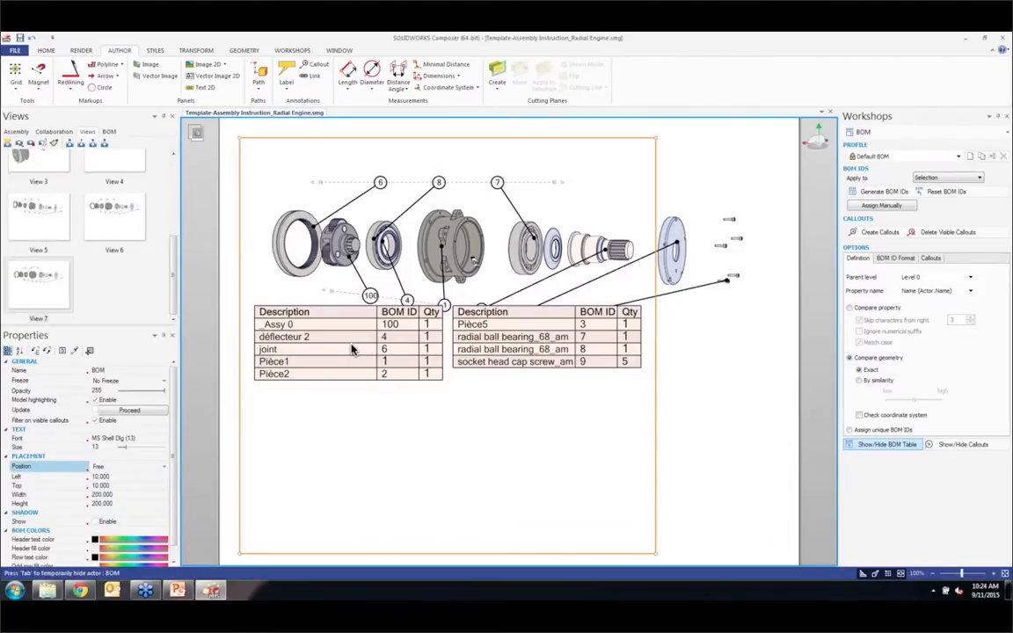
Step: Resize the BOM table and place it in the page's lower-right corner, keeping the exploded gearbox framed above it
{"action": "left_click_drag", "start_coordinate": [240, 137], "coordinate": [391, 346]}
{"action": "left_click_drag", "start_coordinate": [501, 407], "coordinate": [635, 415]}
{"action": "left_click_drag", "start_coordinate": [531, 351], "coordinate": [499, 391]}
{"action": "scroll", "coordinate": [557, 458], "scroll_direction": "up", "scroll_amount": 2}
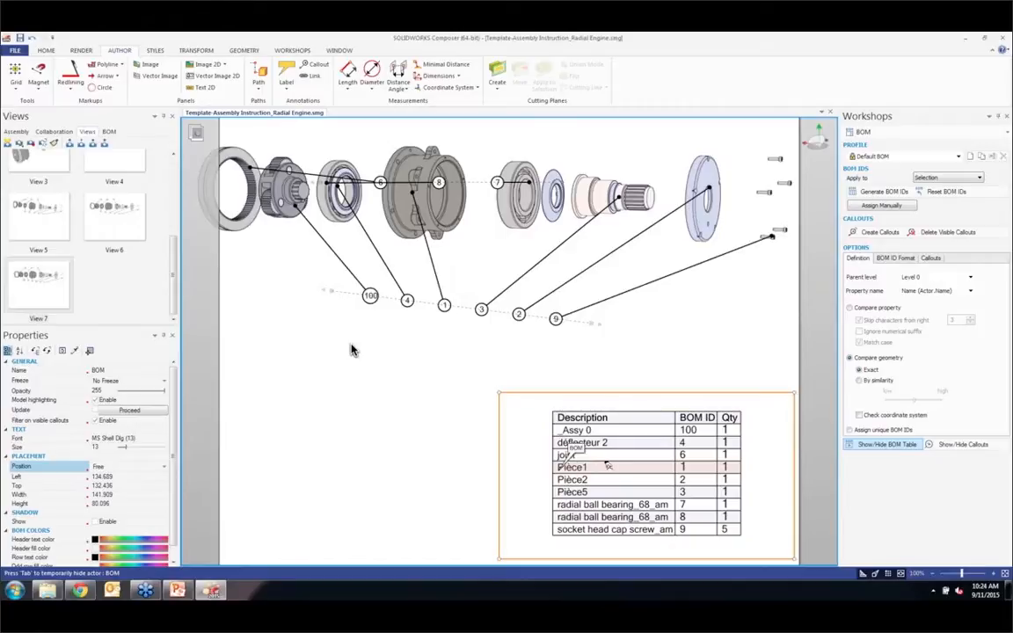
{"action": "scroll", "coordinate": [350, 350], "scroll_direction": "down", "scroll_amount": 2}
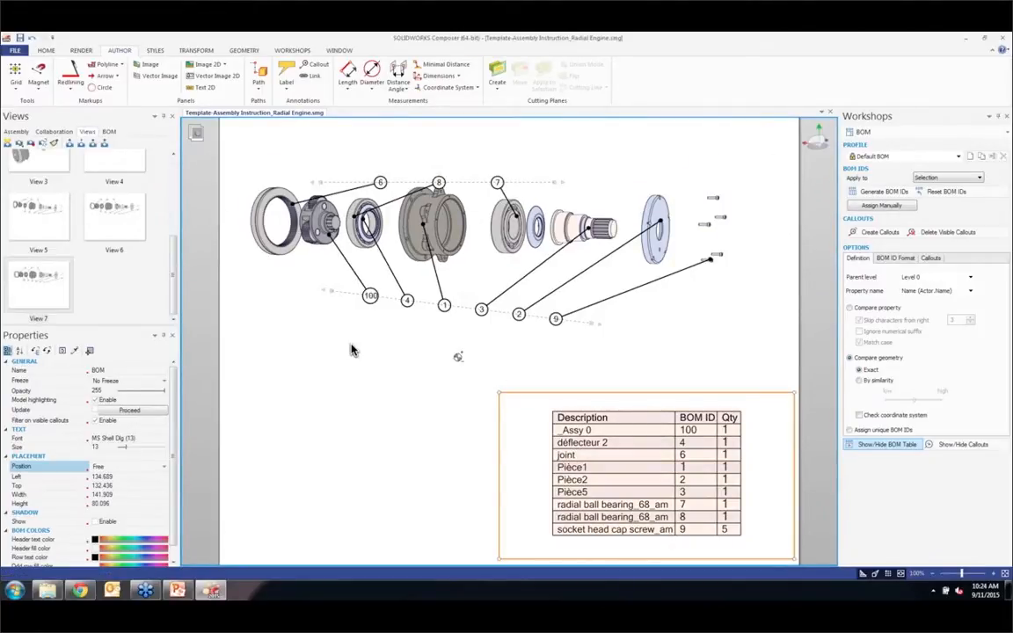
{"action": "middle_click_drag", "start_coordinate": [457, 357], "coordinate": [461, 371]}
Step: Rename the Description column of the BOM table to Name and apply the change
{"action": "left_click", "coordinate": [109, 132]}
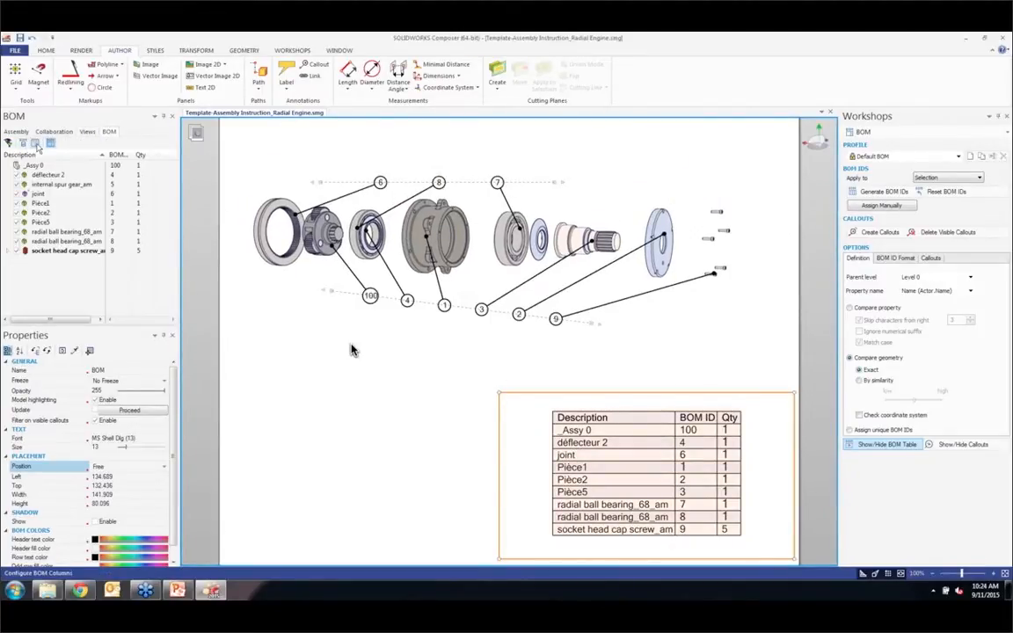
{"action": "left_click", "coordinate": [36, 144]}
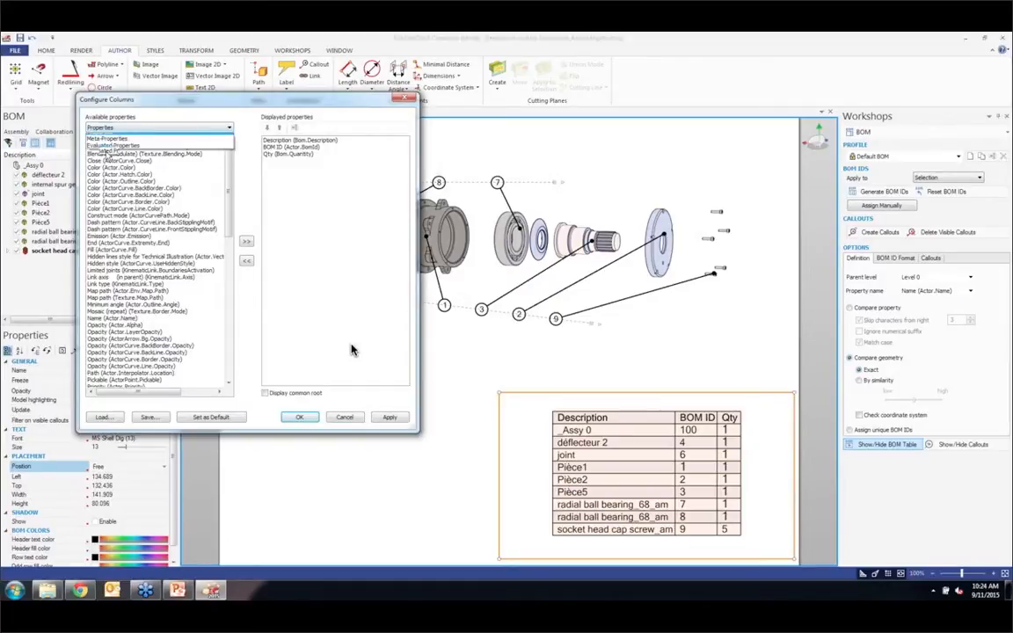
{"action": "left_click", "coordinate": [107, 138]}
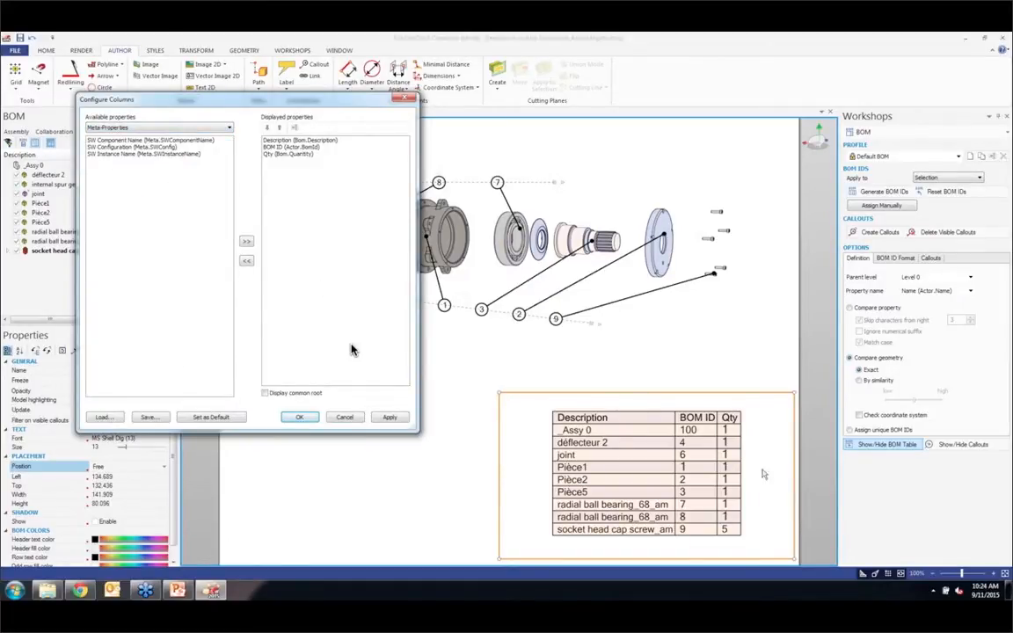
{"action": "left_click", "coordinate": [291, 140]}
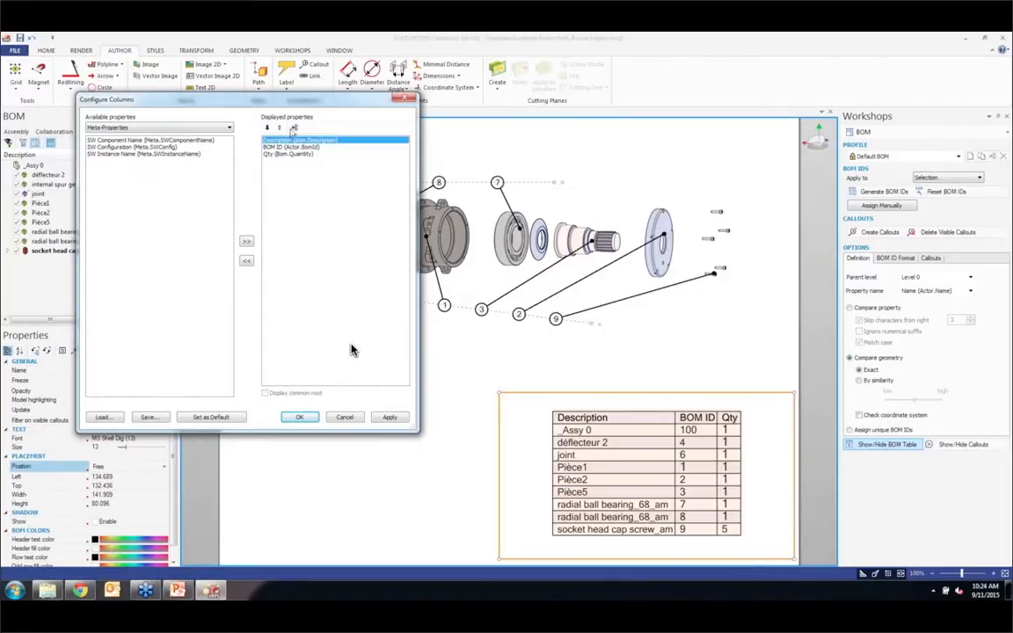
{"action": "left_click", "coordinate": [296, 127]}
{"action": "type", "text": "Na"}
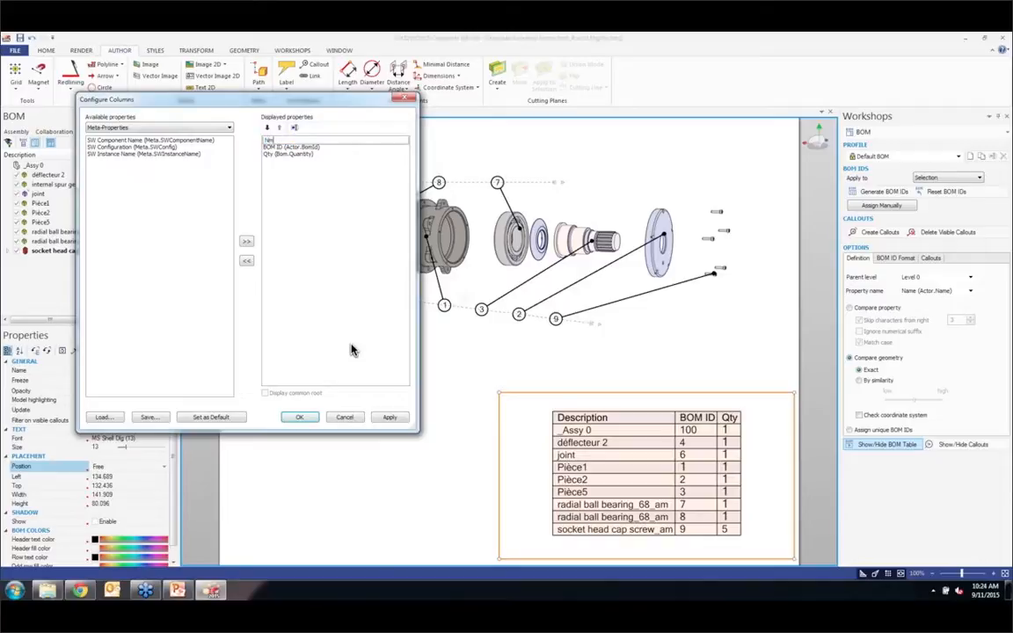
{"action": "type", "text": "me"}
{"action": "key", "text": "Return"}
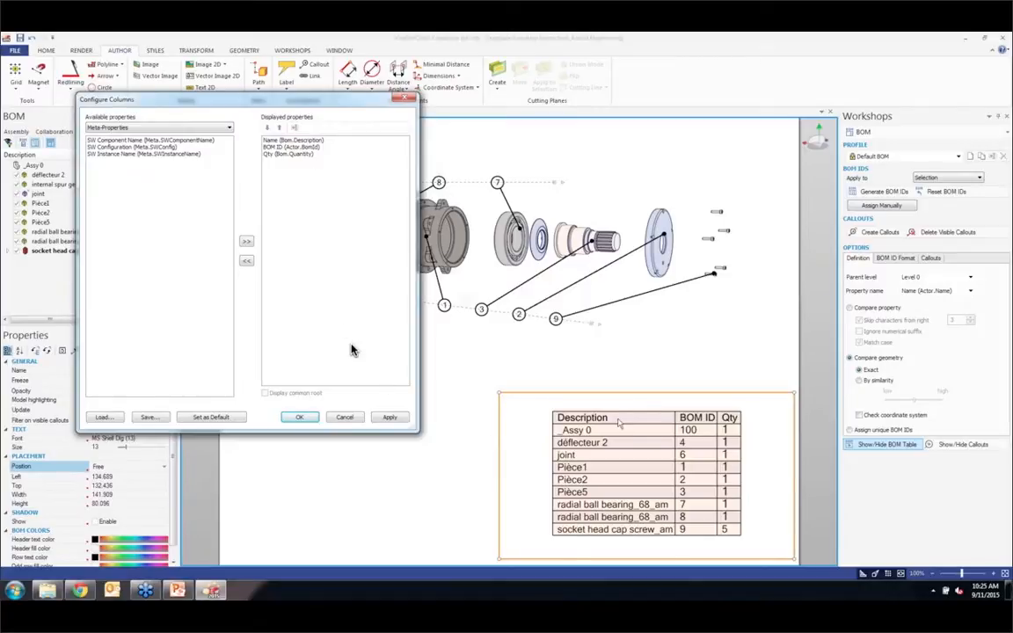
{"action": "left_click", "coordinate": [389, 417]}
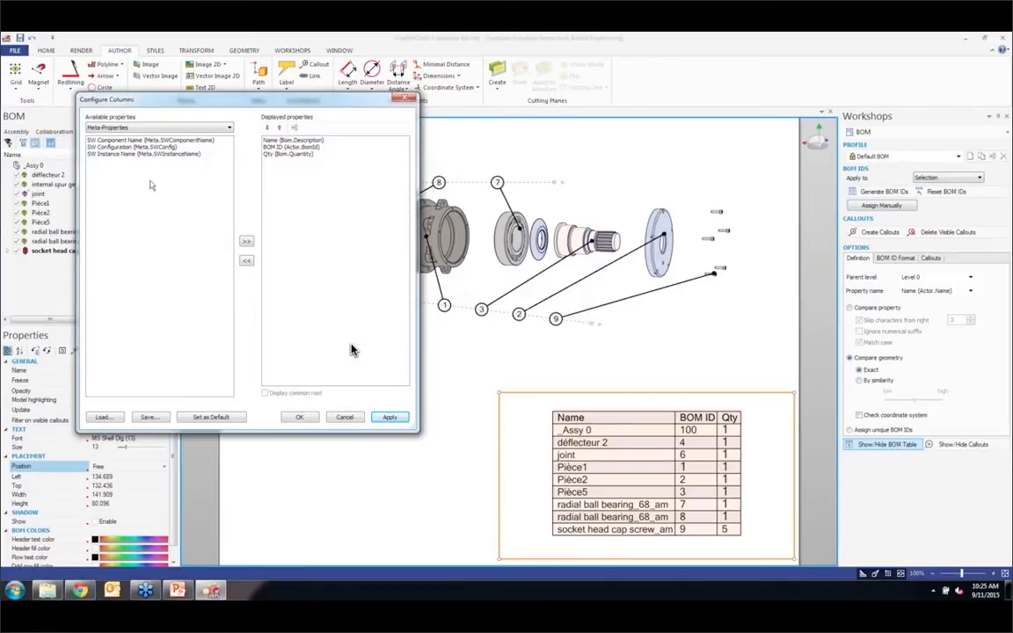
Step: Add the SW Configuration meta-property as the last column of the BOM table
{"action": "left_click", "coordinate": [129, 147]}
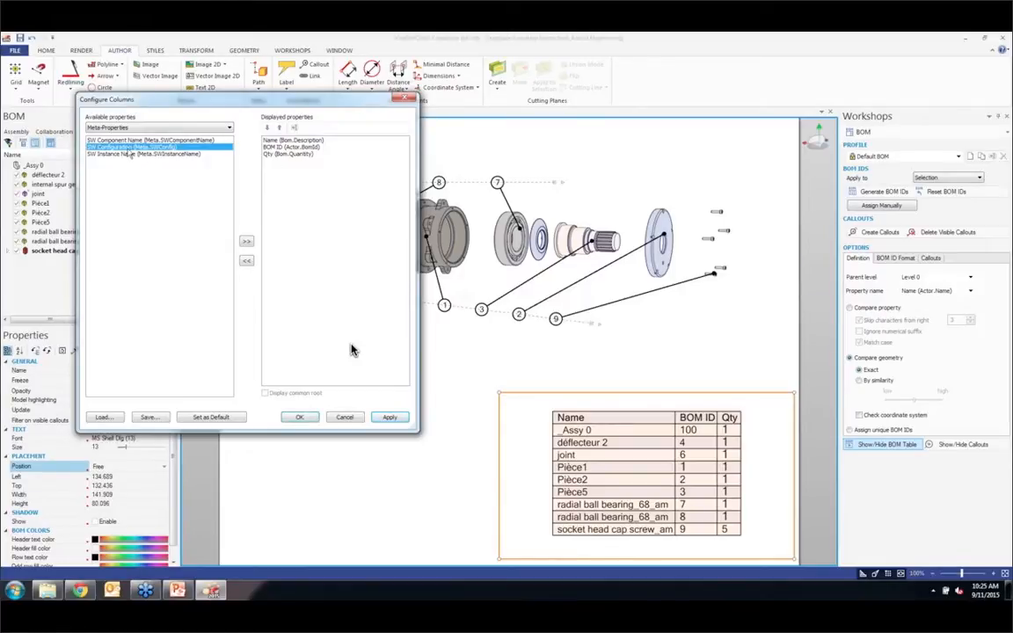
{"action": "left_click", "coordinate": [246, 241]}
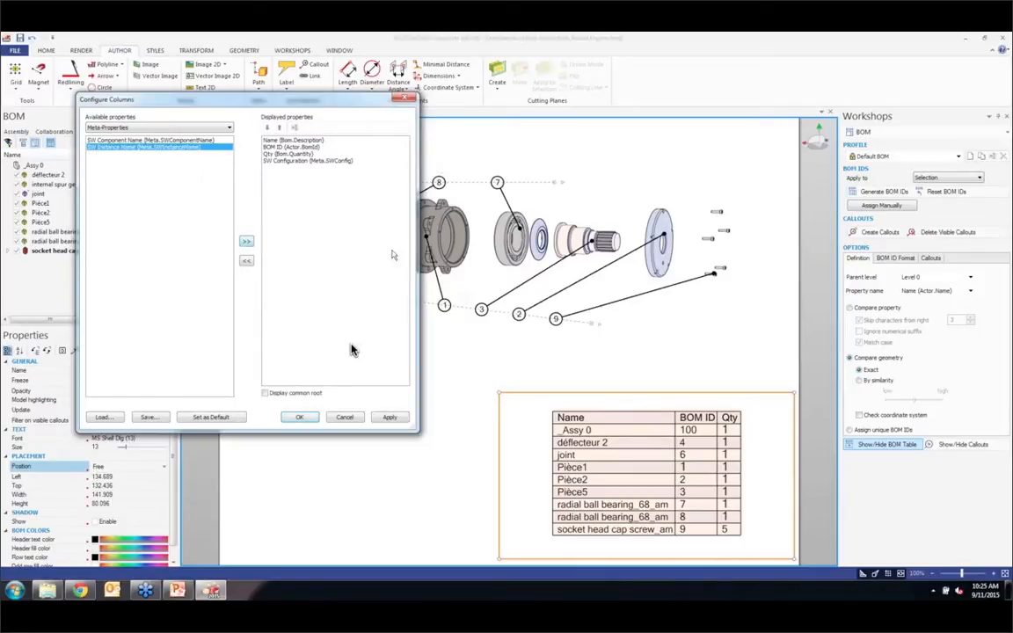
{"action": "left_click", "coordinate": [400, 419]}
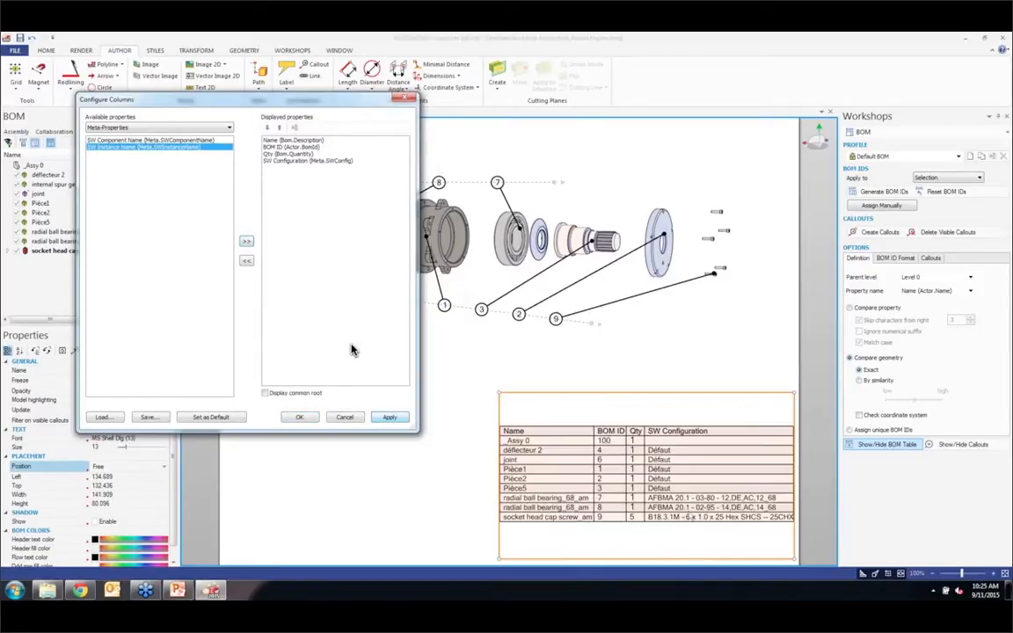
{"action": "left_click", "coordinate": [314, 420]}
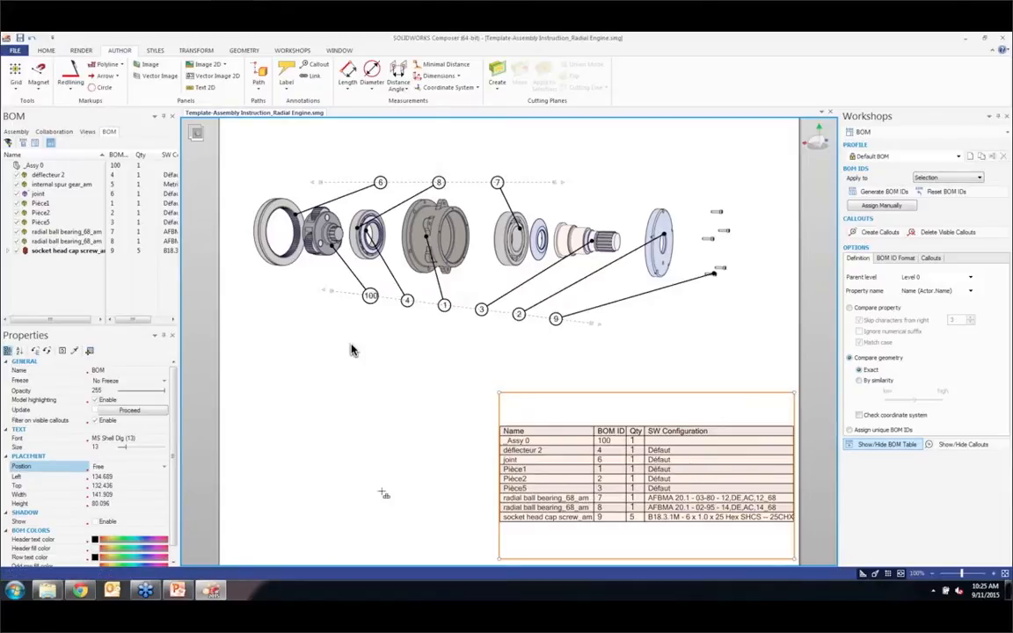
Step: Update View 7 to include the BOM table and delete the intermediate views View 2 through View 6
{"action": "left_click", "coordinate": [344, 443]}
{"action": "left_click", "coordinate": [87, 131]}
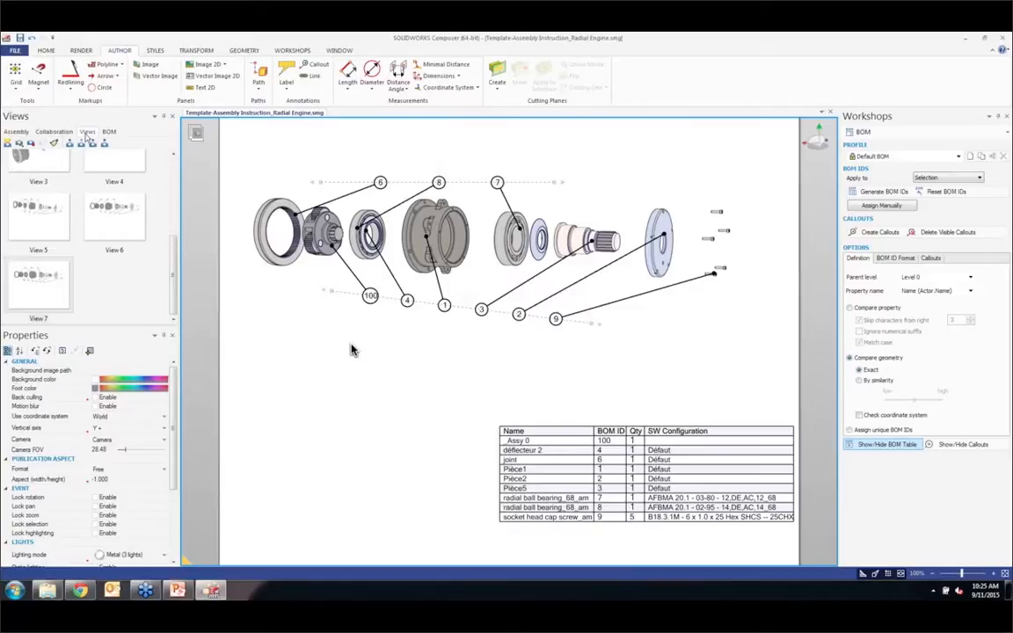
{"action": "left_click", "coordinate": [31, 143]}
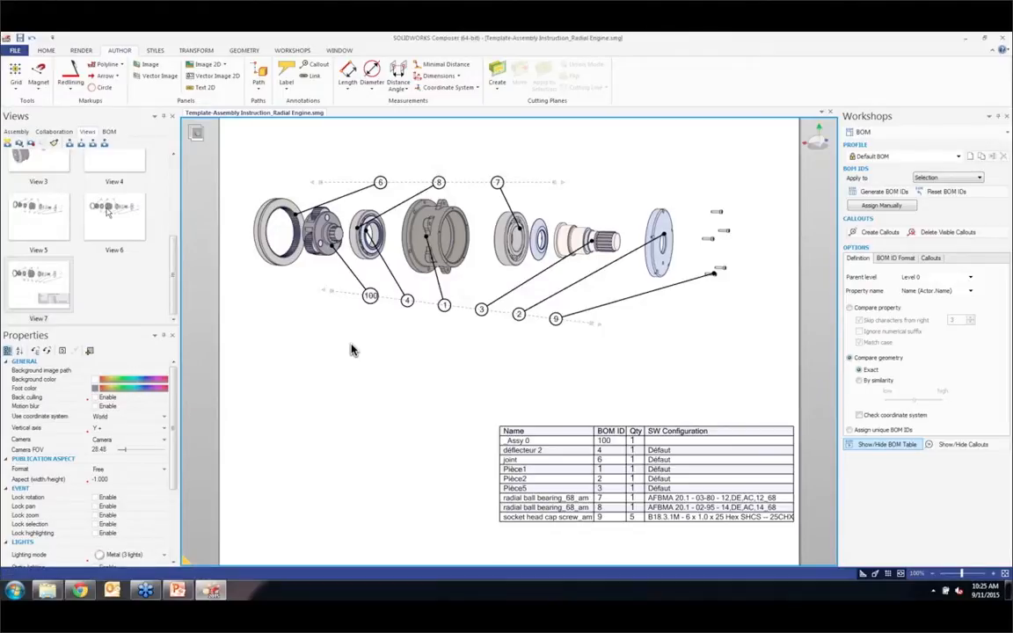
{"action": "scroll", "coordinate": [82, 244], "scroll_direction": "up", "scroll_amount": 5}
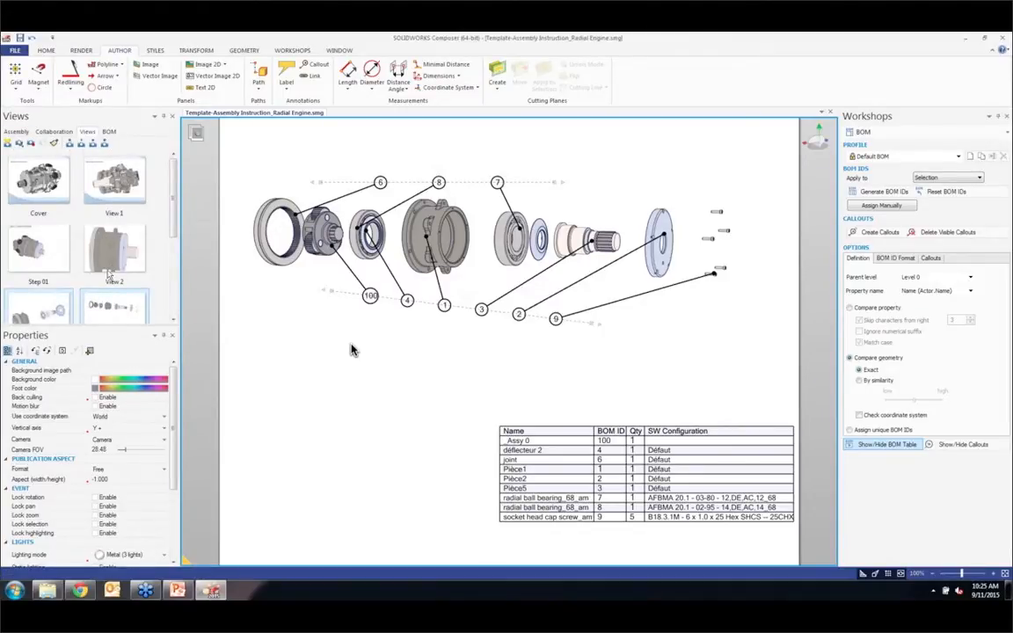
{"action": "key", "text": "Delete"}
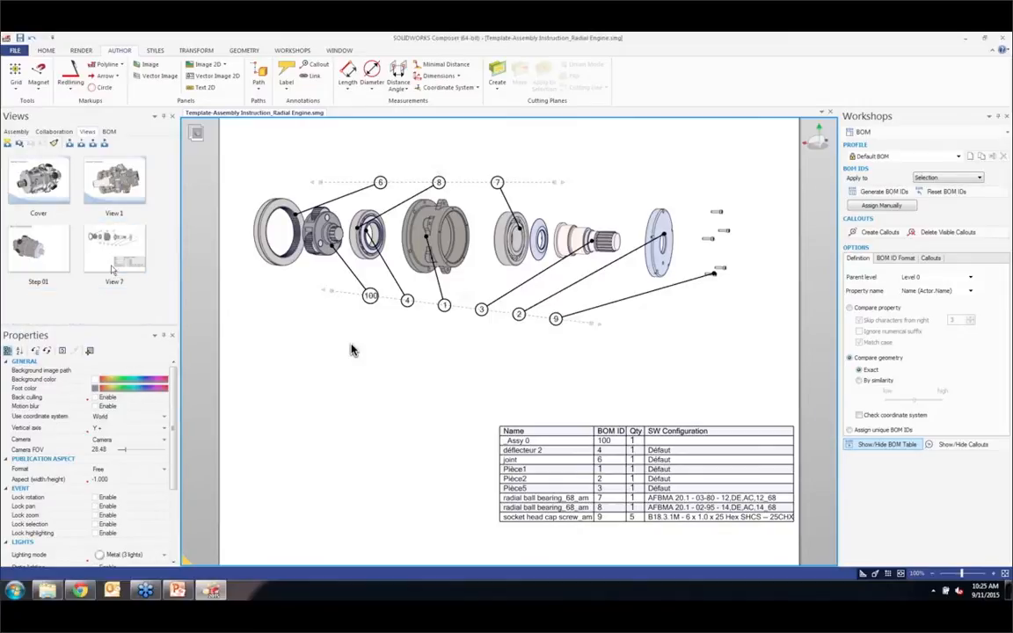
Step: Capture a new view based on View 7 and clear the BOM table, all callouts and their magnetic alignment lines from the scene
{"action": "left_click", "coordinate": [55, 250]}
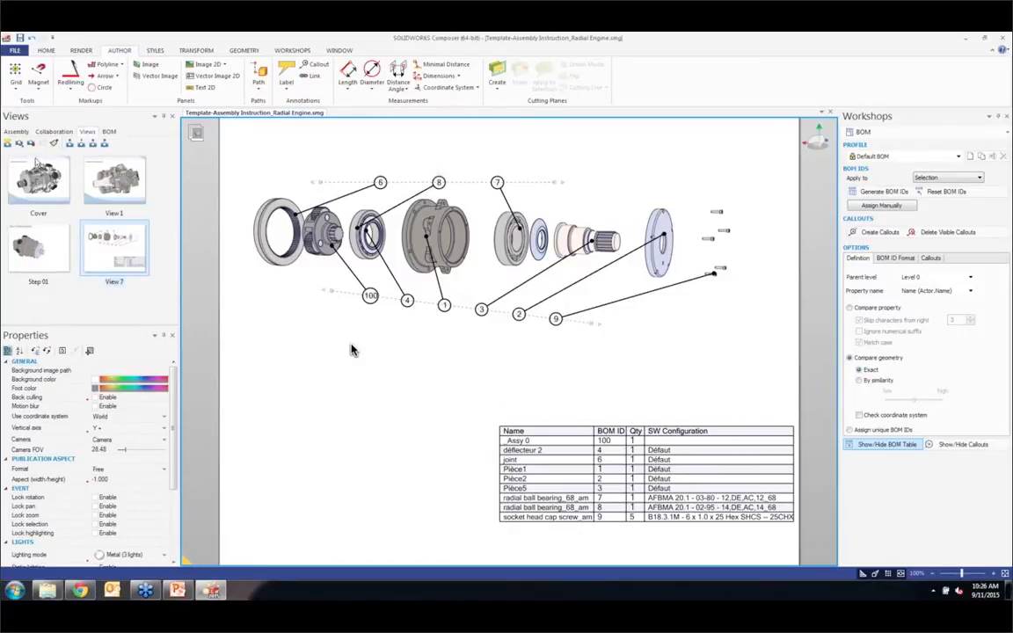
{"action": "left_click", "coordinate": [8, 145]}
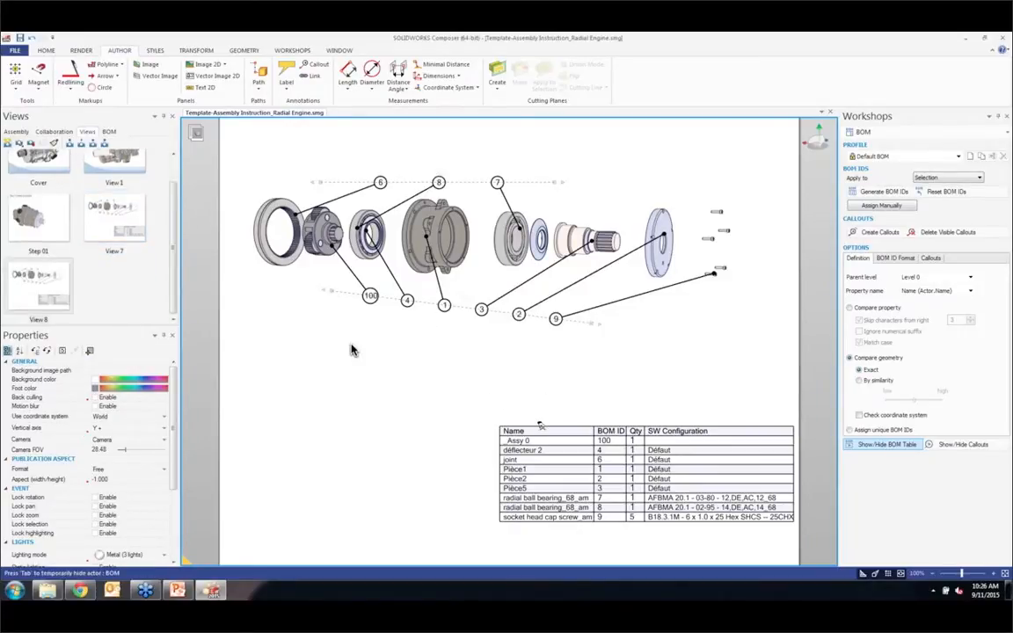
{"action": "left_click", "coordinate": [540, 426]}
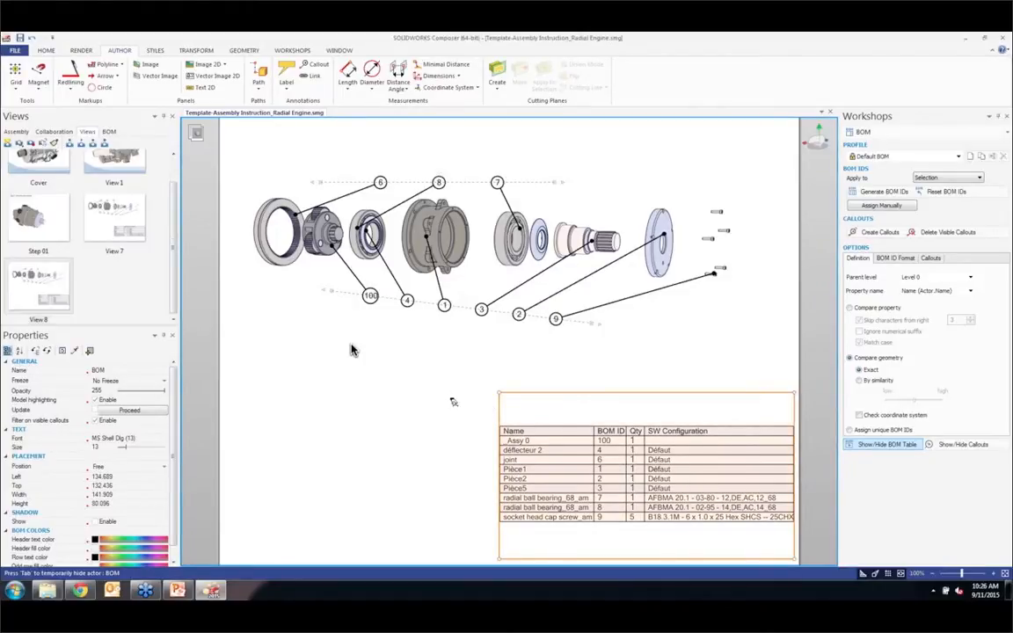
{"action": "key", "text": "Delete"}
{"action": "left_click_drag", "start_coordinate": [582, 306], "coordinate": [346, 333]}
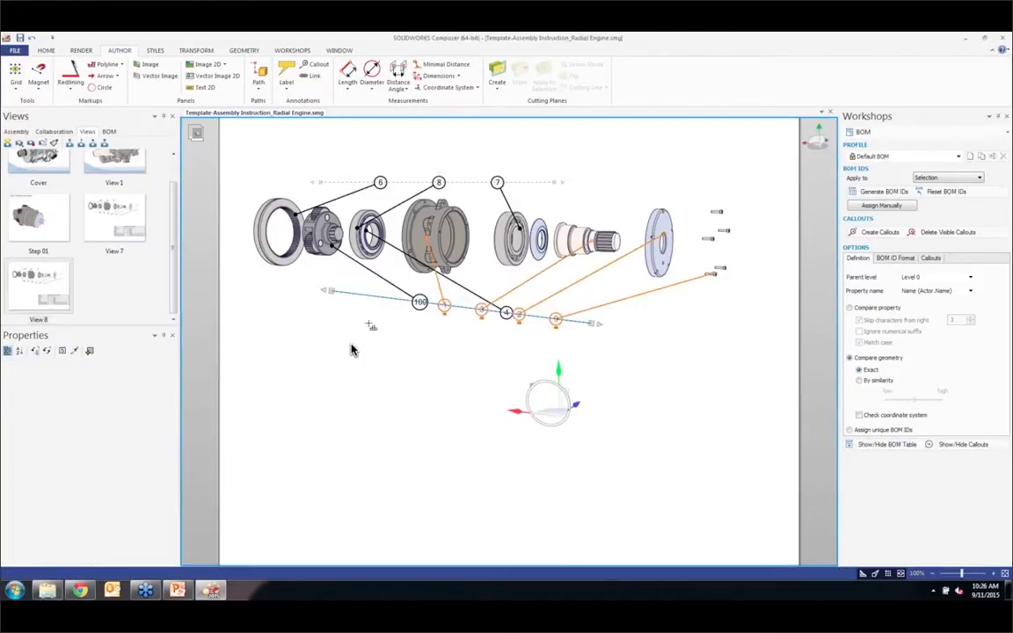
{"action": "key", "text": "Delete"}
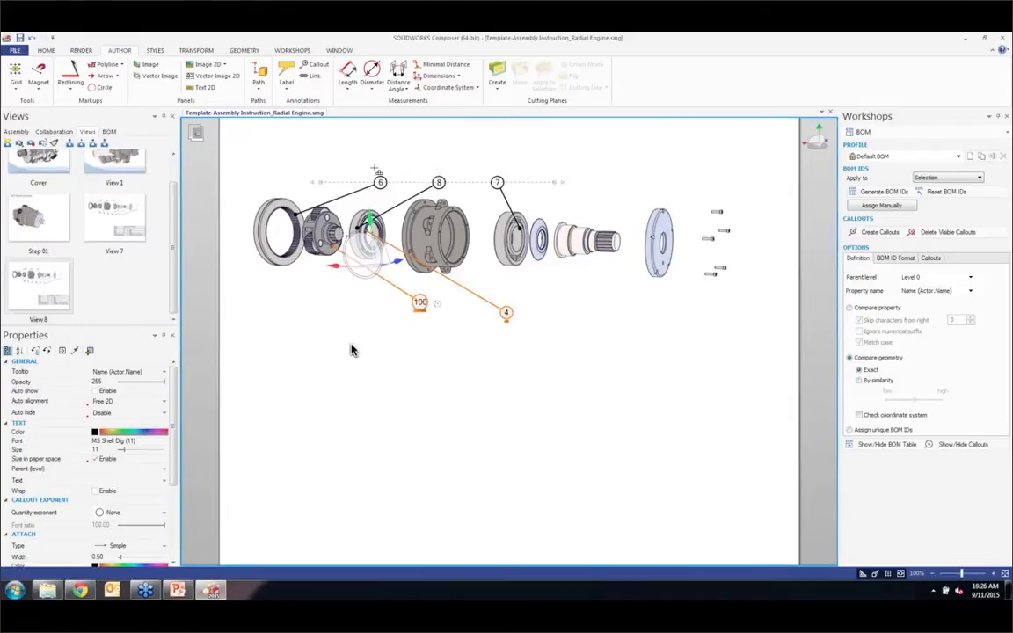
{"action": "key", "text": "Delete"}
{"action": "left_click_drag", "start_coordinate": [497, 188], "coordinate": [522, 192]}
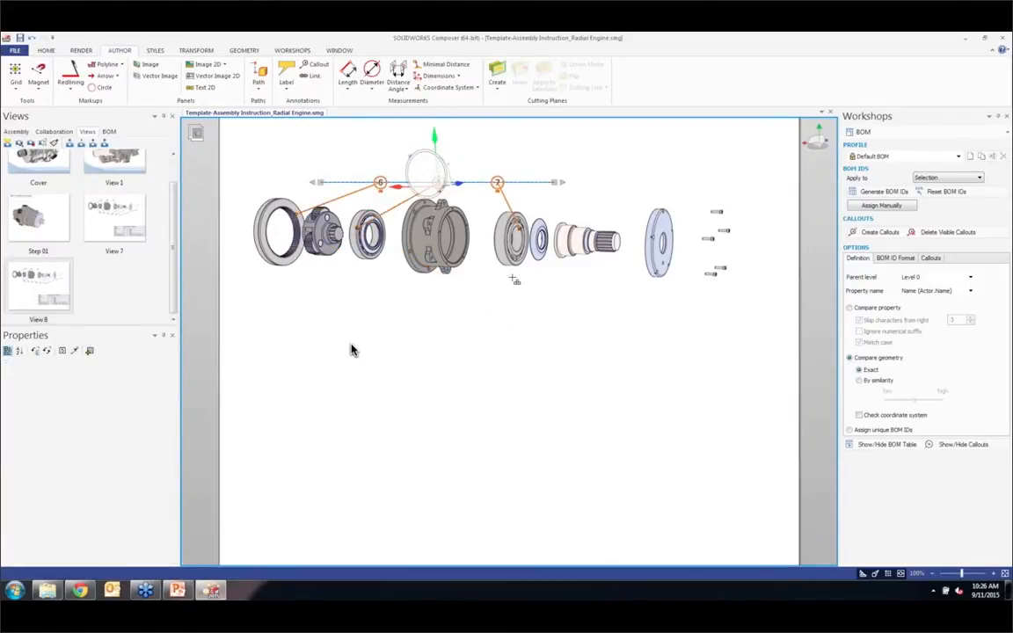
{"action": "key", "text": "Delete"}
Step: Frame the ring gear, planetary set, bearing and housing in close-up and update View 8 with this display
{"action": "mouse_move", "coordinate": [460, 289]}
{"action": "right_mouse_down"}
{"action": "mouse_move", "coordinate": [452, 302]}
{"action": "mouse_move", "coordinate": [466, 305]}
{"action": "right_mouse_up"}
{"action": "scroll", "coordinate": [351, 350], "scroll_direction": "up", "scroll_amount": 2}
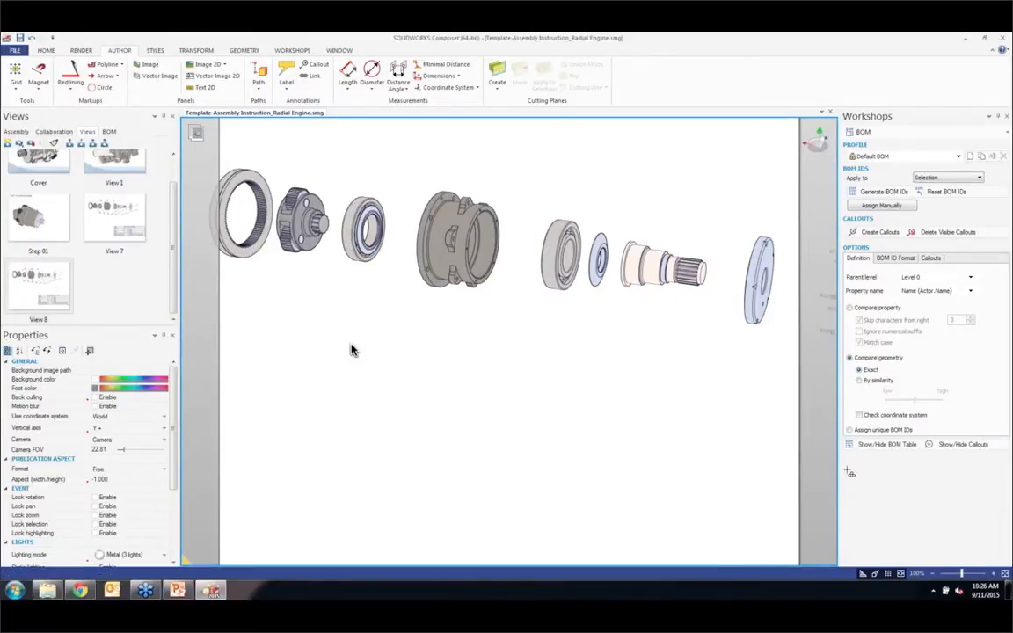
{"action": "middle_click_drag", "start_coordinate": [347, 324], "coordinate": [460, 435]}
{"action": "scroll", "coordinate": [478, 380], "scroll_direction": "up", "scroll_amount": 2}
{"action": "scroll", "coordinate": [479, 380], "scroll_direction": "up", "scroll_amount": 2}
{"action": "scroll", "coordinate": [388, 455], "scroll_direction": "down", "scroll_amount": 1}
{"action": "scroll", "coordinate": [461, 434], "scroll_direction": "down", "scroll_amount": 1}
{"action": "scroll", "coordinate": [461, 434], "scroll_direction": "up", "scroll_amount": 1}
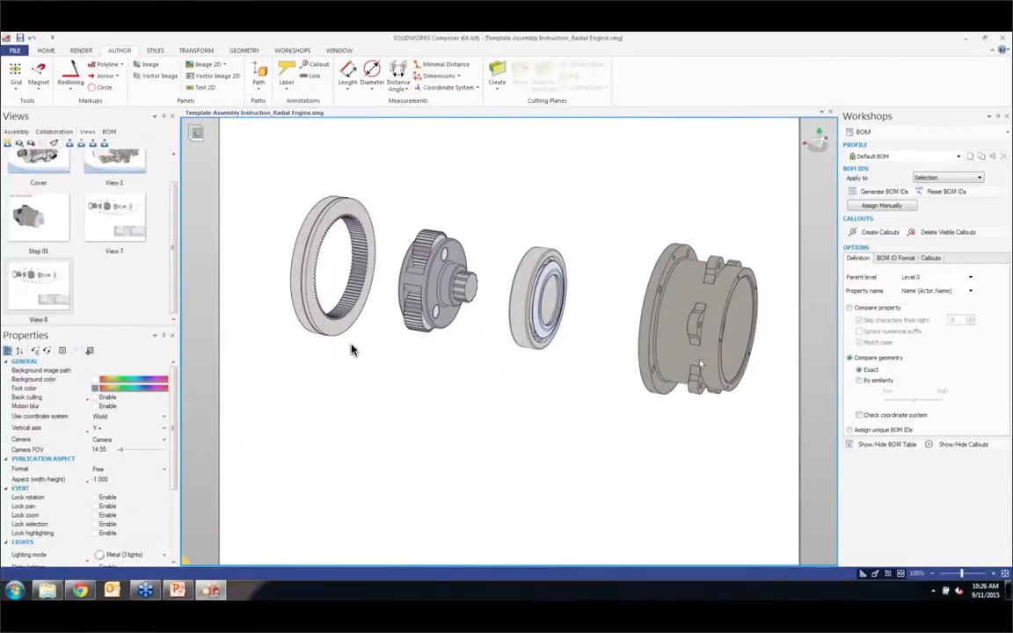
{"action": "middle_click_drag", "start_coordinate": [721, 362], "coordinate": [640, 387]}
{"action": "scroll", "coordinate": [718, 374], "scroll_direction": "down", "scroll_amount": 1}
{"action": "scroll", "coordinate": [604, 382], "scroll_direction": "up", "scroll_amount": 1}
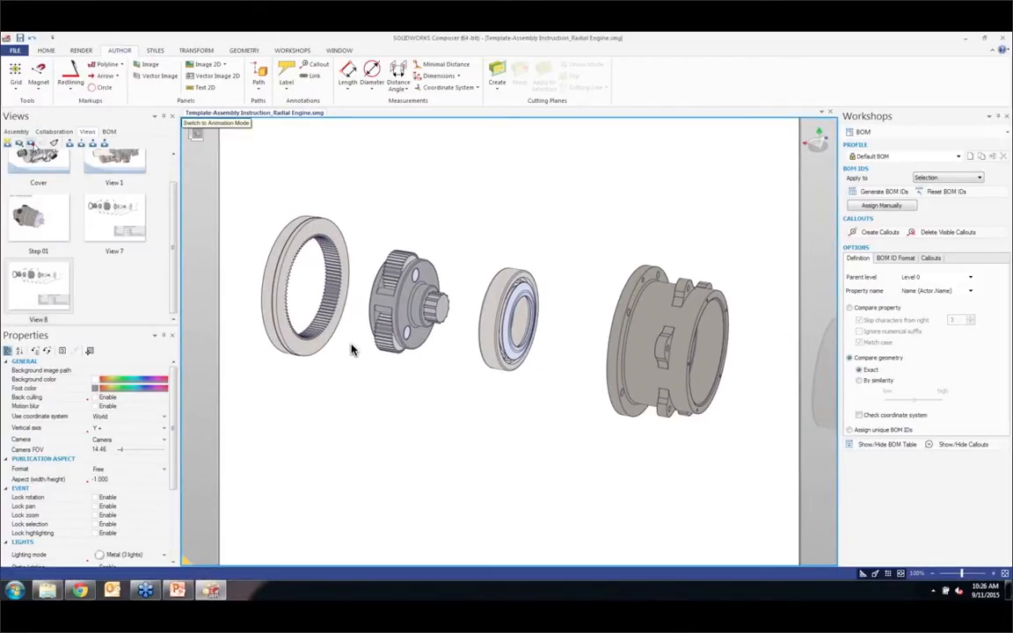
{"action": "left_click", "coordinate": [30, 142]}
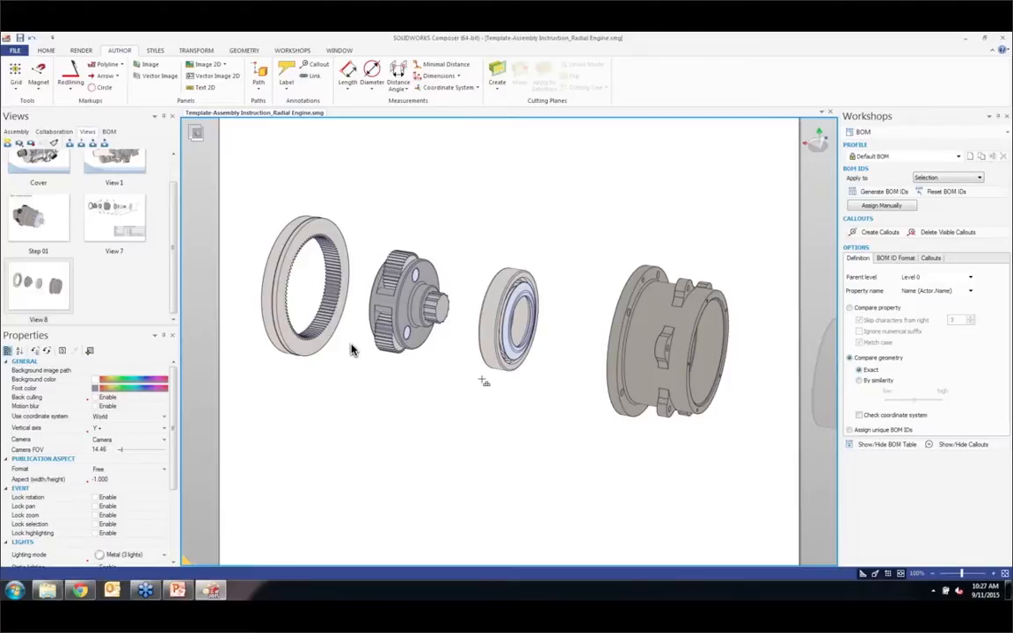
Step: Try to copy the internal spur gear's transformation onto the _Assy 0 planetary gear set
{"action": "left_click", "coordinate": [195, 50]}
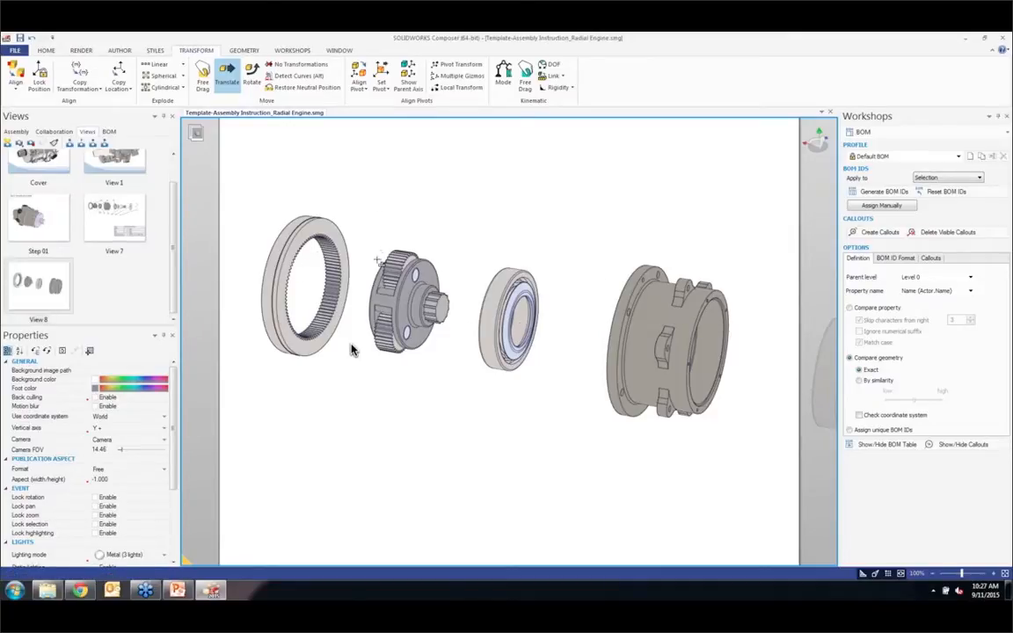
{"action": "left_click", "coordinate": [24, 131]}
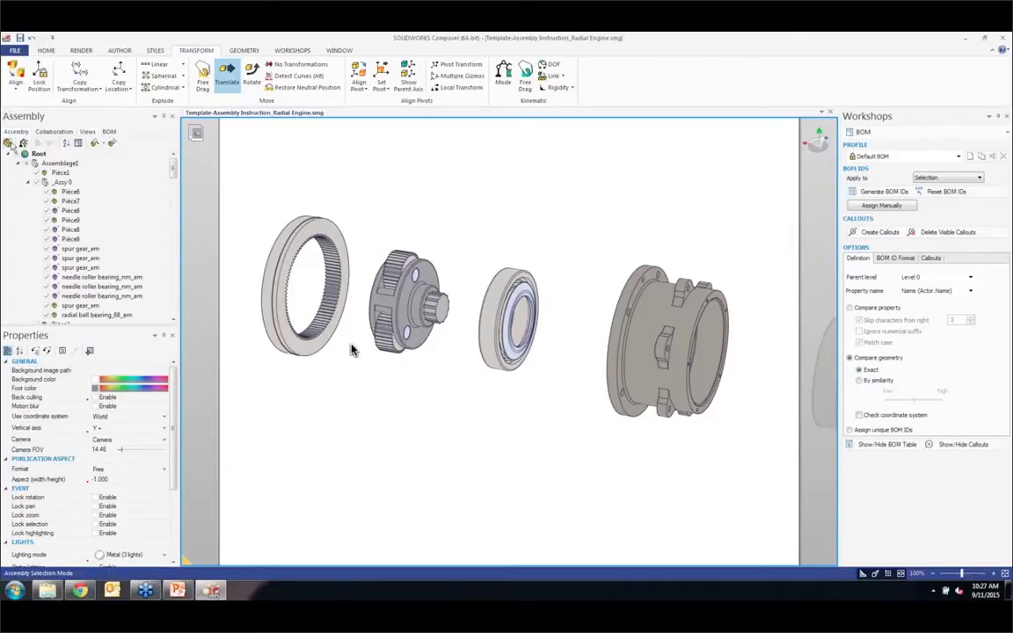
{"action": "left_click", "coordinate": [351, 350]}
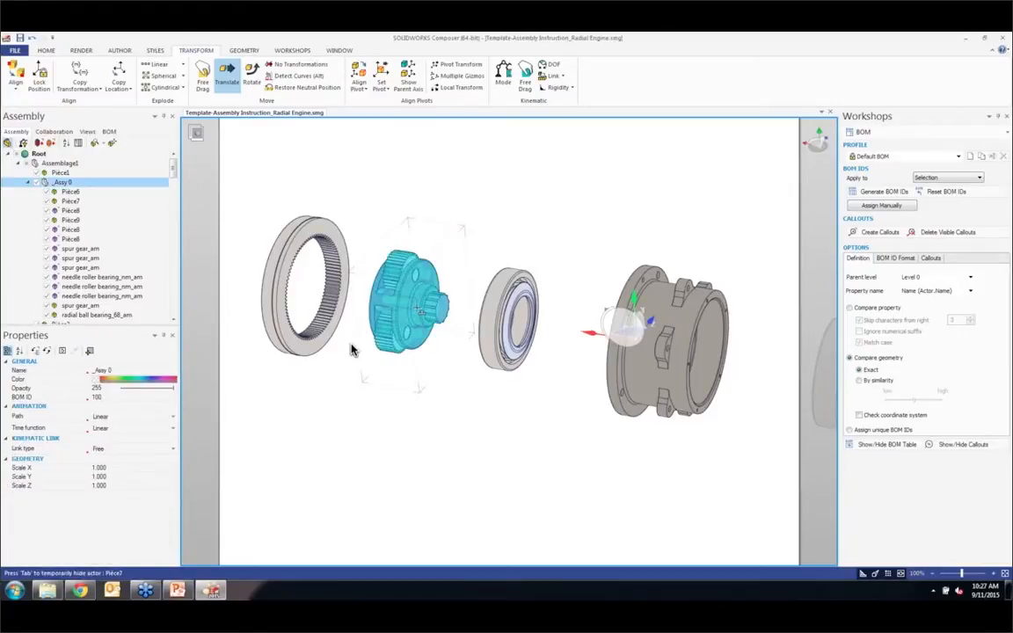
{"action": "left_click", "coordinate": [84, 70]}
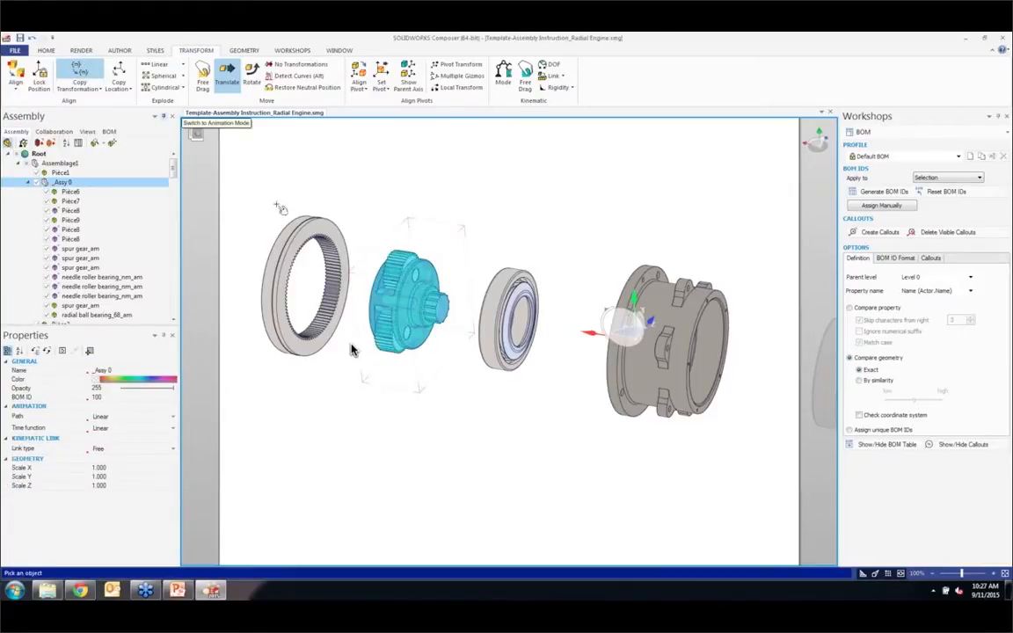
{"action": "left_click", "coordinate": [312, 232]}
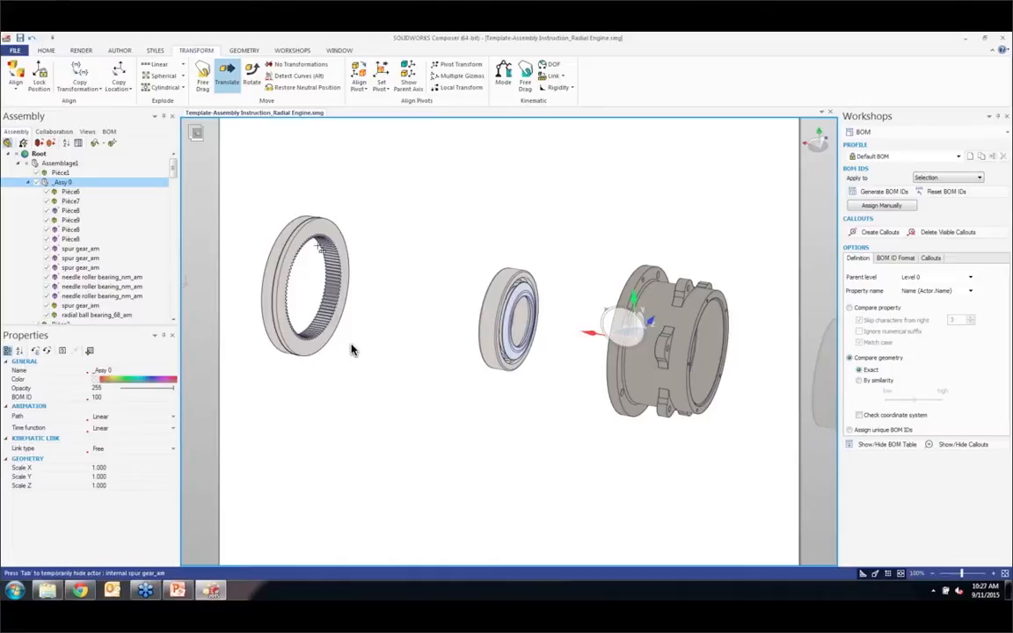
{"action": "key", "text": "ctrl+z"}
{"action": "left_click", "coordinate": [373, 197]}
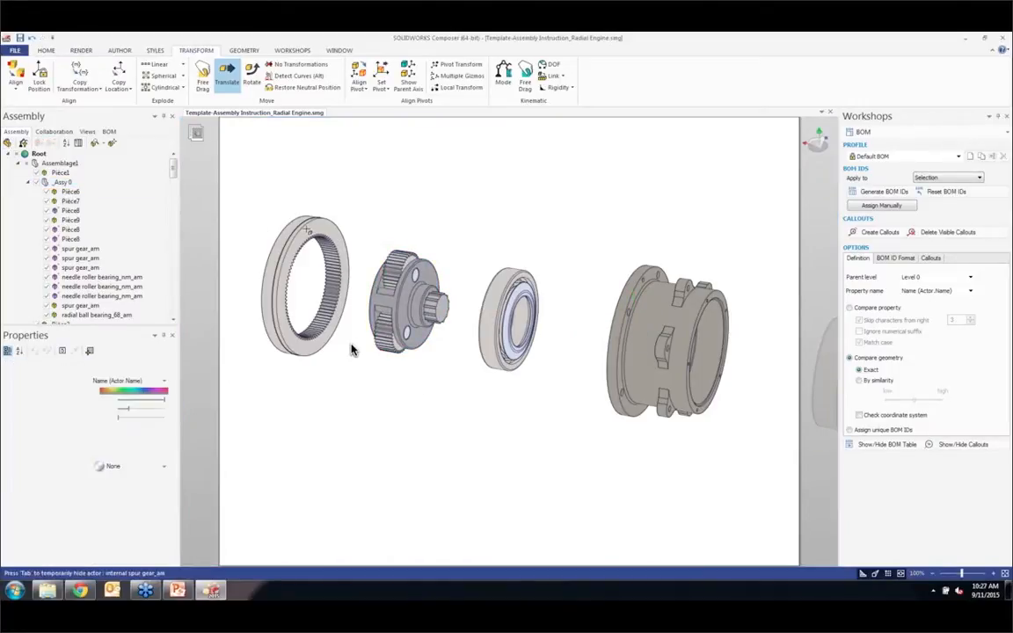
Step: Copy the planetary gear set's transformation onto the internal spur gear and capture the result as a new view
{"action": "left_click", "coordinate": [351, 350]}
{"action": "left_click", "coordinate": [306, 230], "text": "ctrl"}
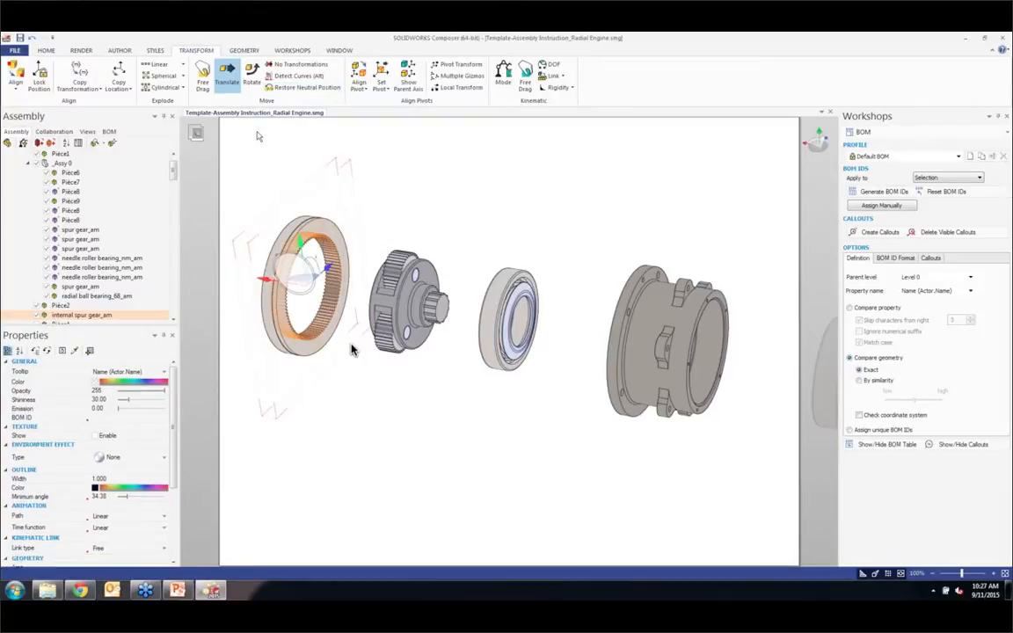
{"action": "left_click", "coordinate": [85, 71]}
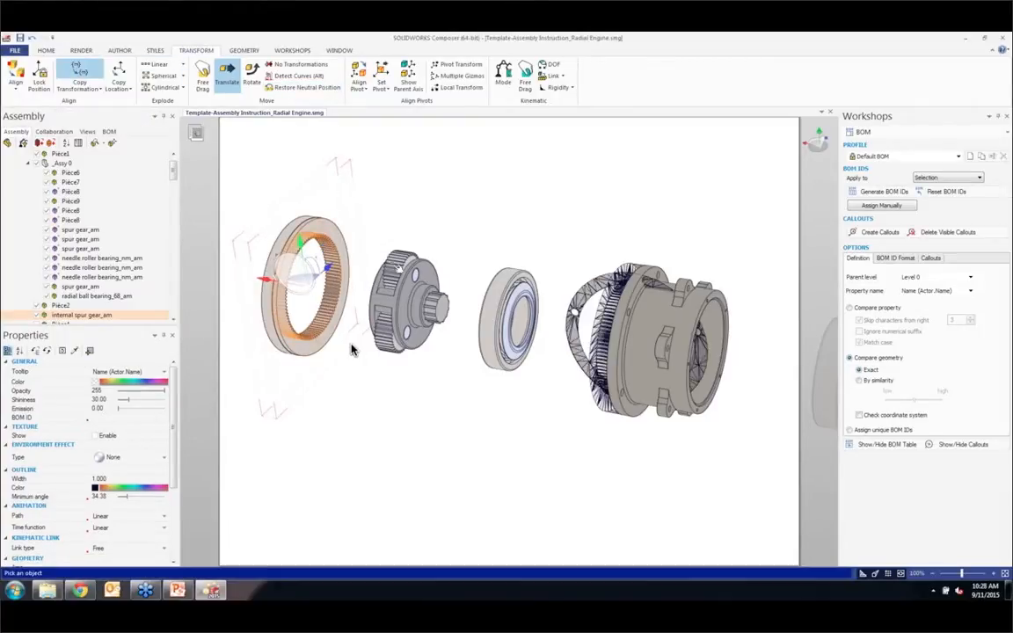
{"action": "left_click", "coordinate": [412, 278]}
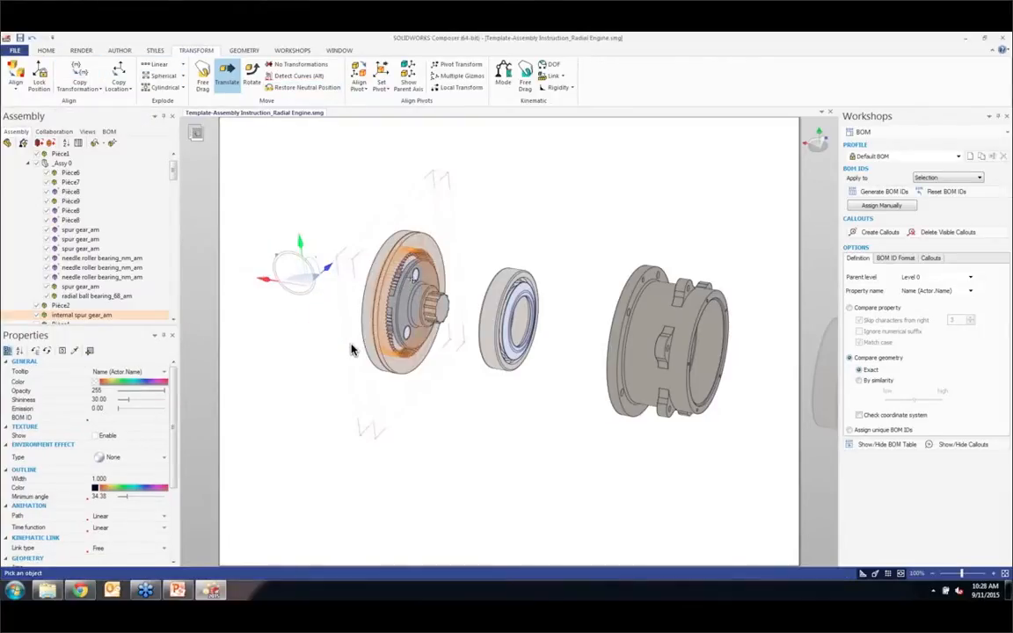
{"action": "left_click", "coordinate": [491, 231]}
{"action": "left_click", "coordinate": [87, 132]}
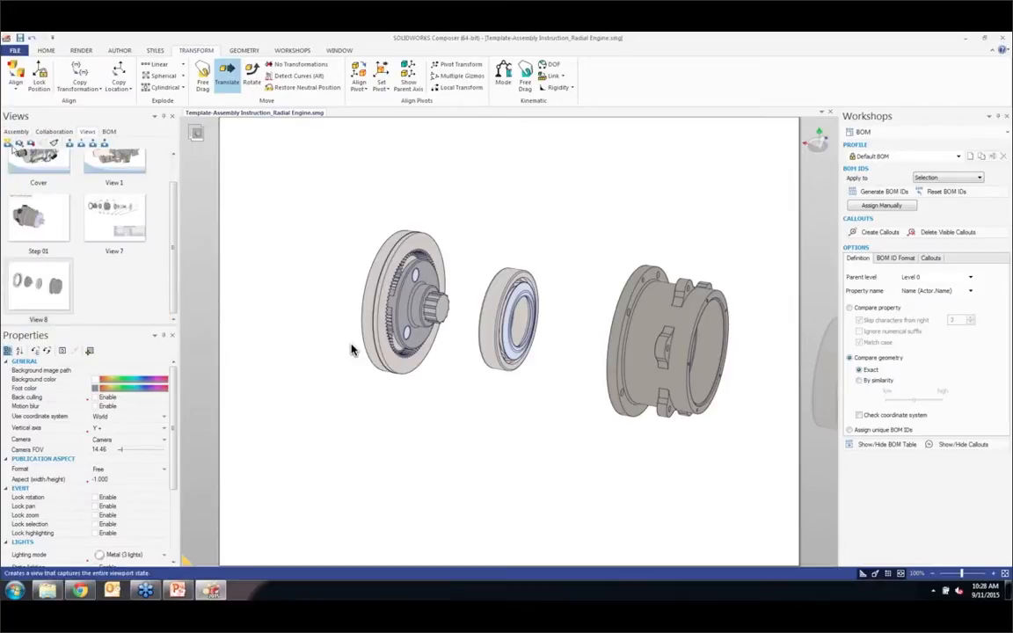
{"action": "left_click", "coordinate": [8, 144]}
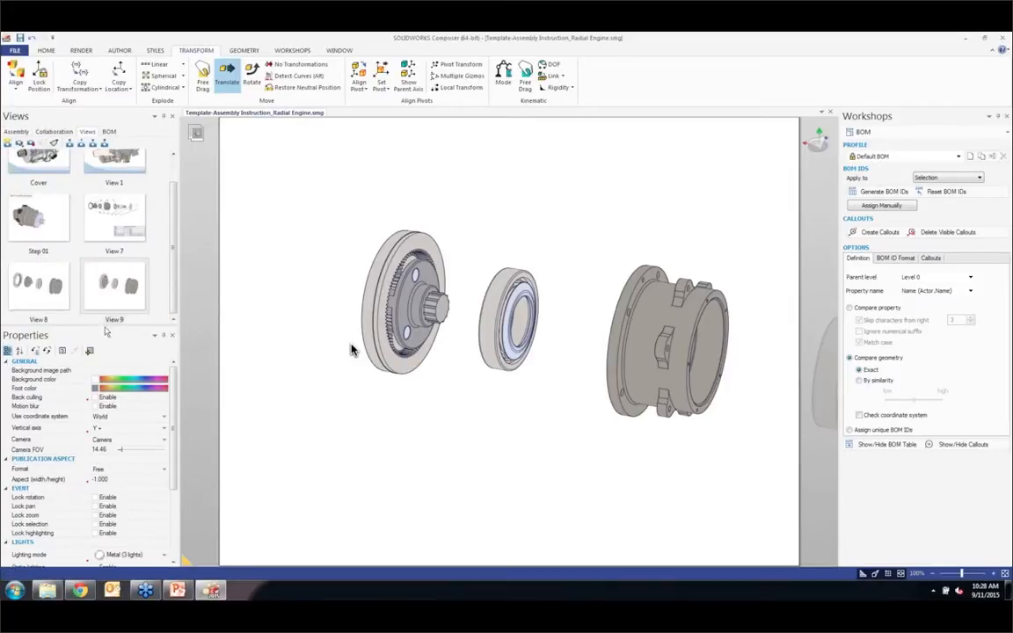
Step: Copy the planetary gear set's transformation onto the ball bearing and its inner ring, and capture the result as a new view
{"action": "left_click", "coordinate": [505, 296]}
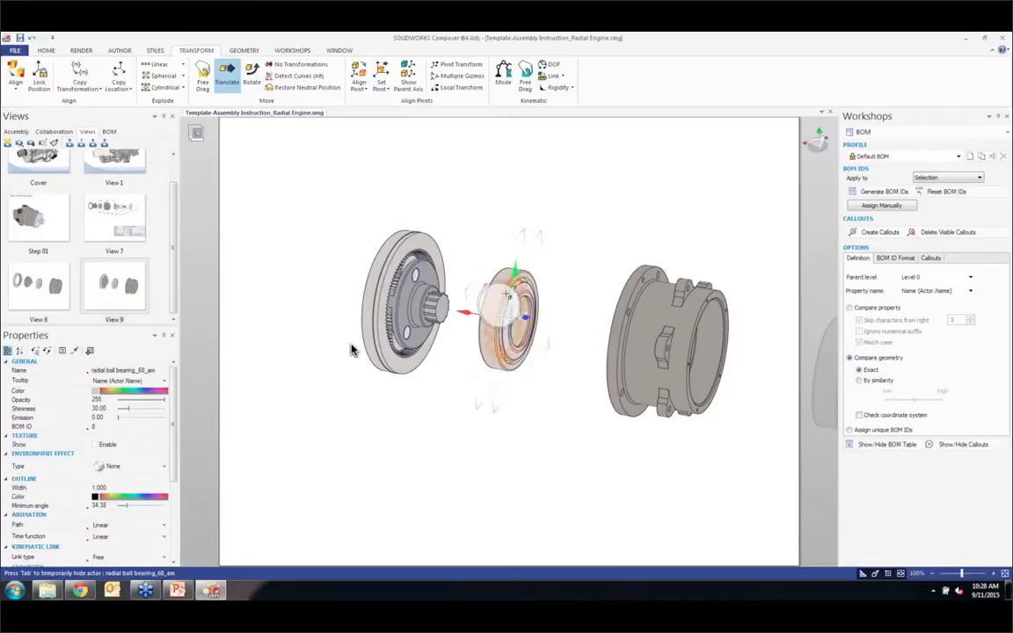
{"action": "left_click_drag", "start_coordinate": [538, 343], "coordinate": [551, 402]}
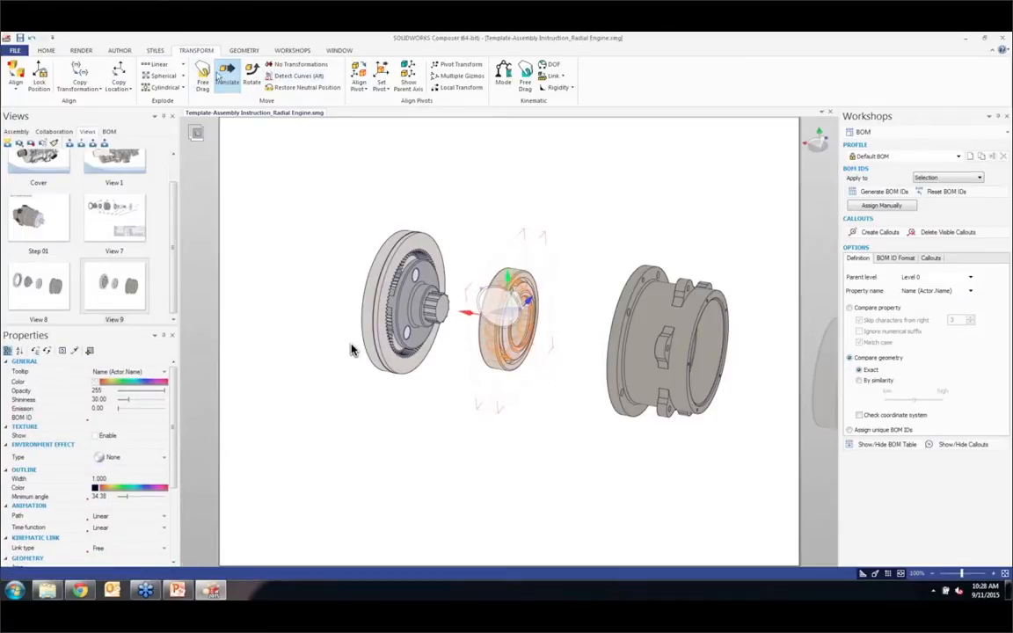
{"action": "left_click", "coordinate": [80, 67]}
{"action": "left_click", "coordinate": [353, 349]}
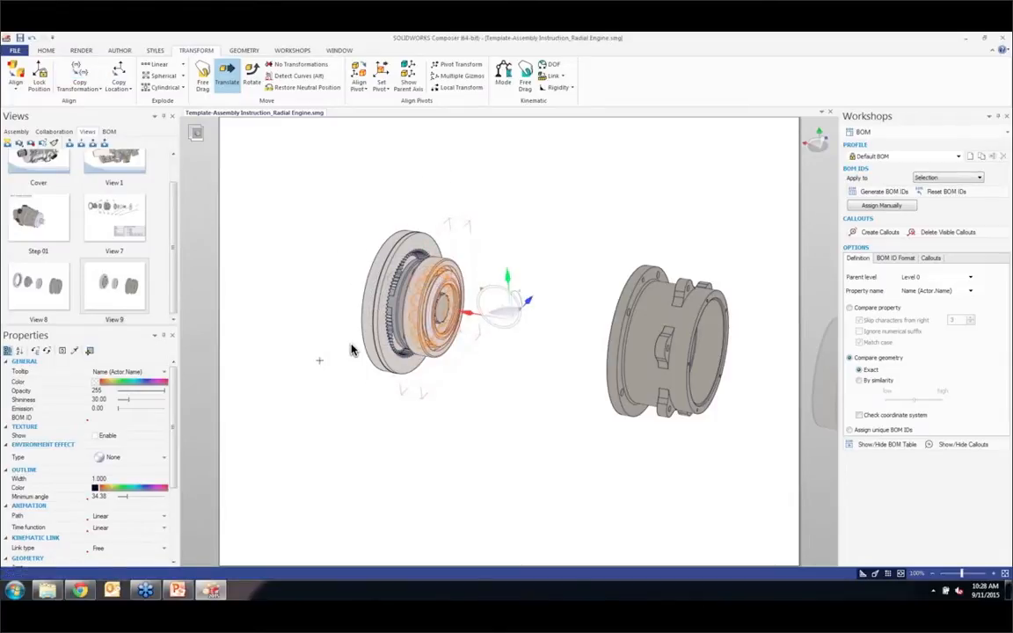
{"action": "left_click", "coordinate": [8, 142]}
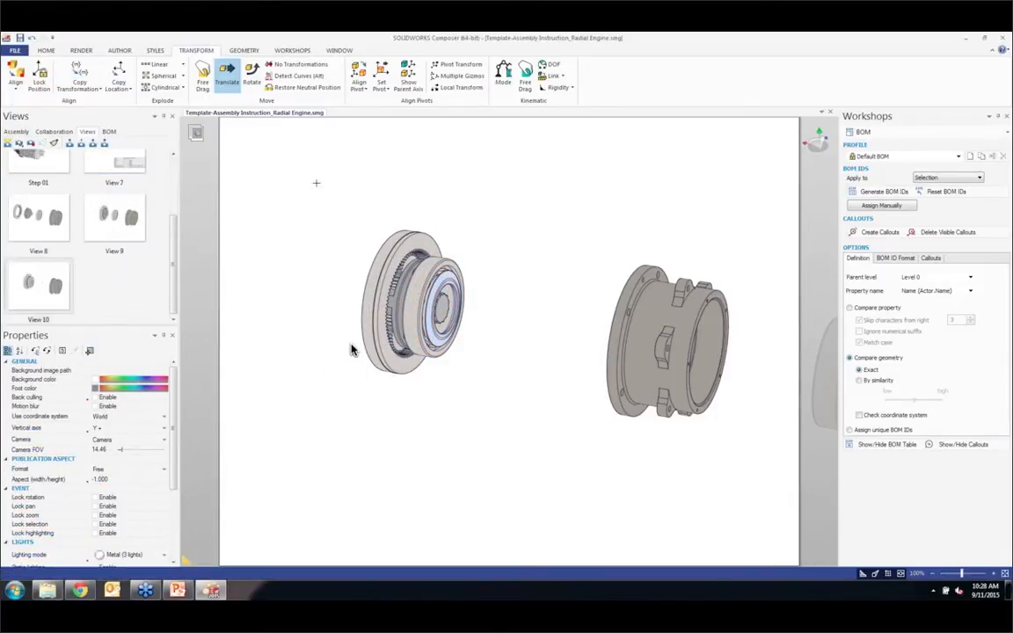
Step: Restore the stacked ring gear, planetary set and bearing to their neutral position in the housing and capture a new view
{"action": "left_click_drag", "start_coordinate": [315, 182], "coordinate": [394, 303]}
{"action": "left_click_drag", "start_coordinate": [361, 260], "coordinate": [479, 414]}
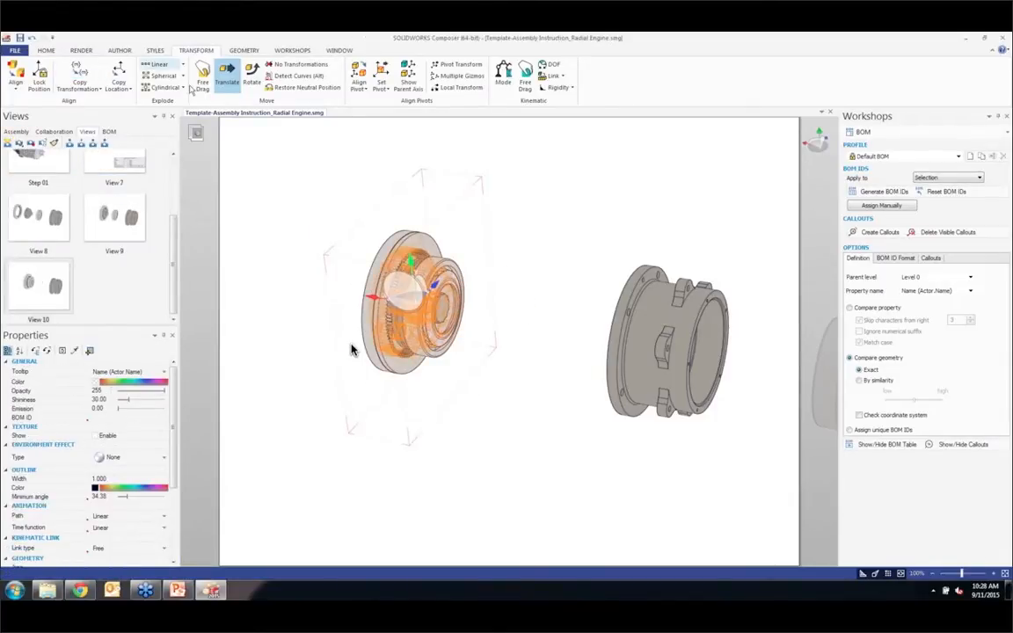
{"action": "left_click", "coordinate": [307, 88]}
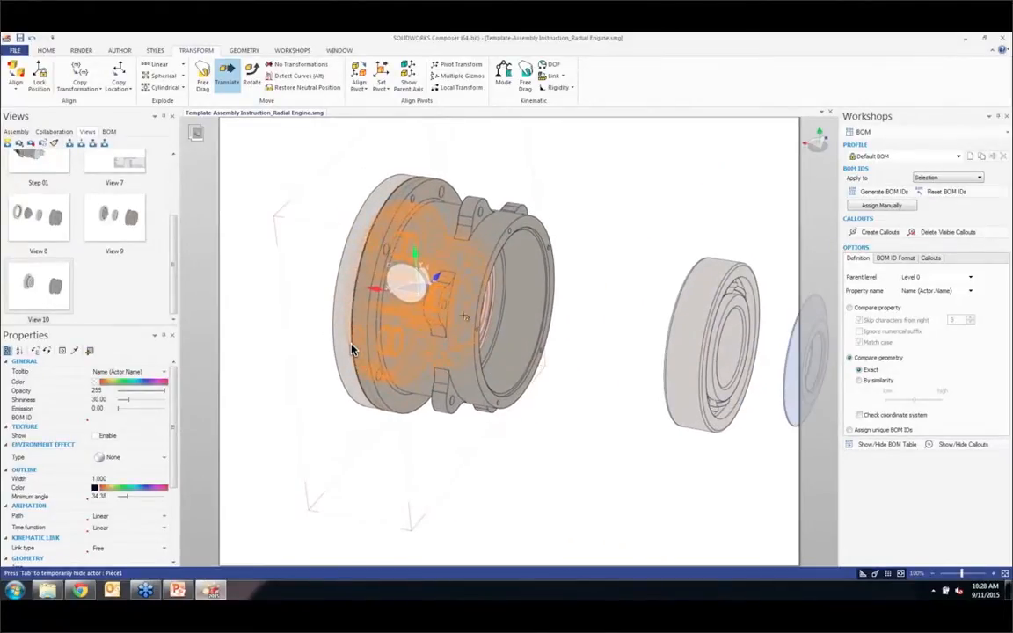
{"action": "left_click", "coordinate": [8, 142]}
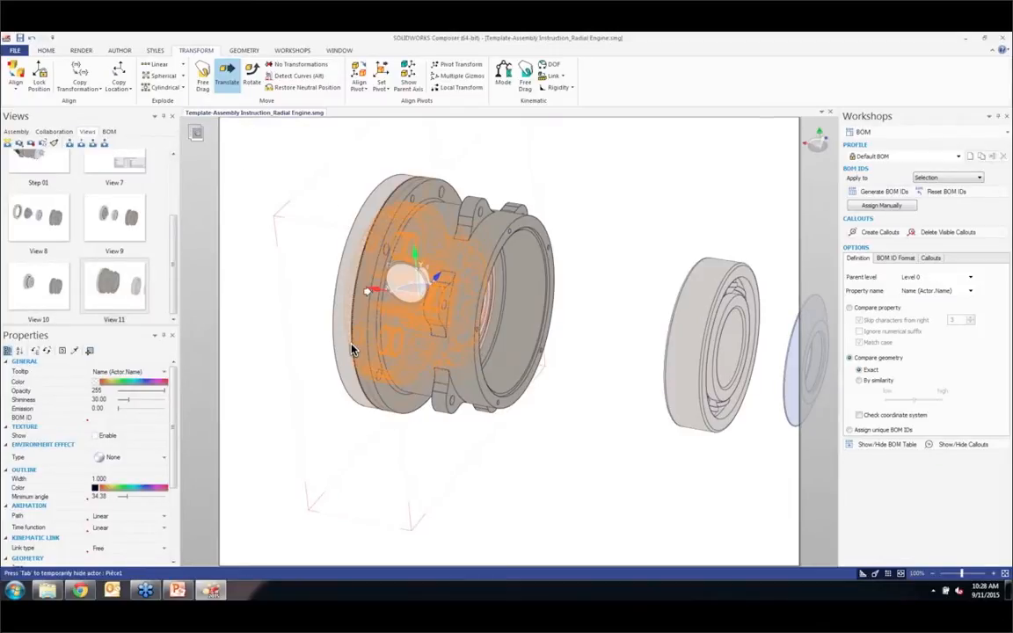
Step: In View 8, label the internal spur gear, a spur gear of the planetary set and the radial ball bearing, and update the view
{"action": "left_click", "coordinate": [44, 202]}
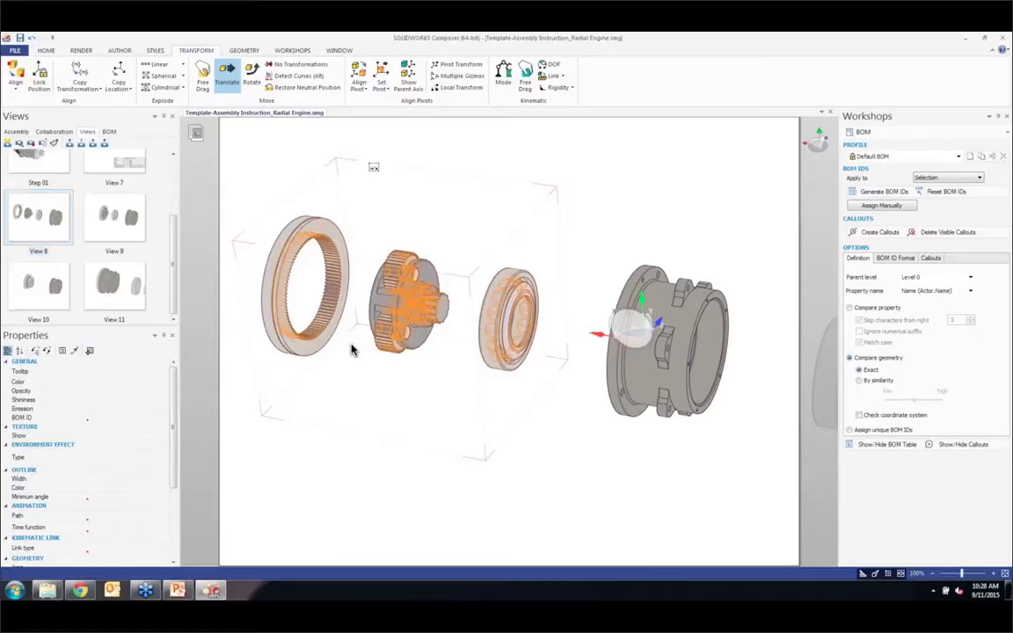
{"action": "left_click", "coordinate": [350, 350]}
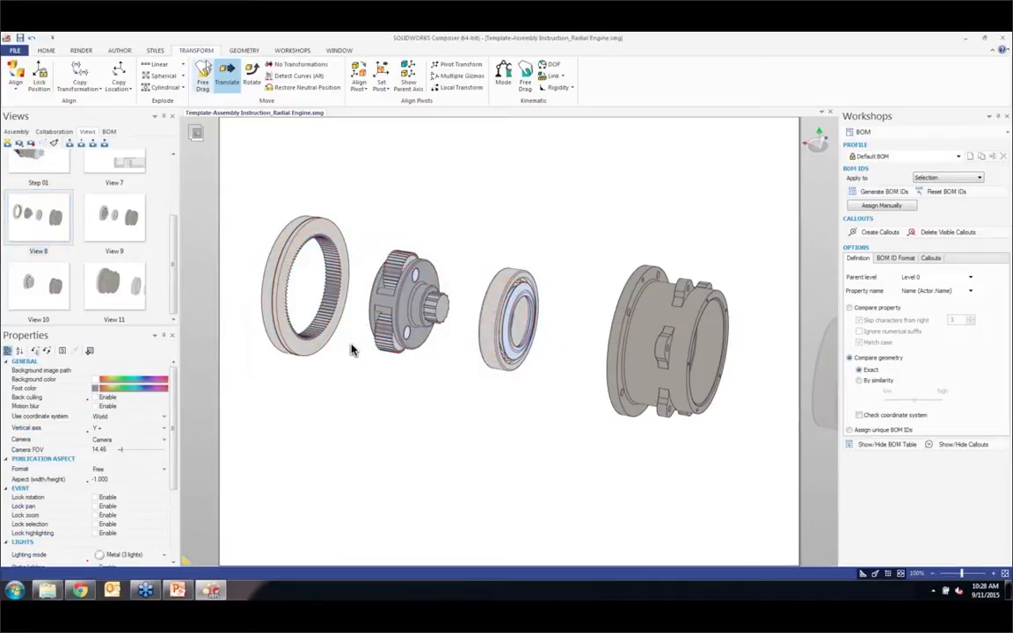
{"action": "left_click", "coordinate": [123, 51]}
{"action": "left_click", "coordinate": [286, 74]}
{"action": "left_click", "coordinate": [321, 227]}
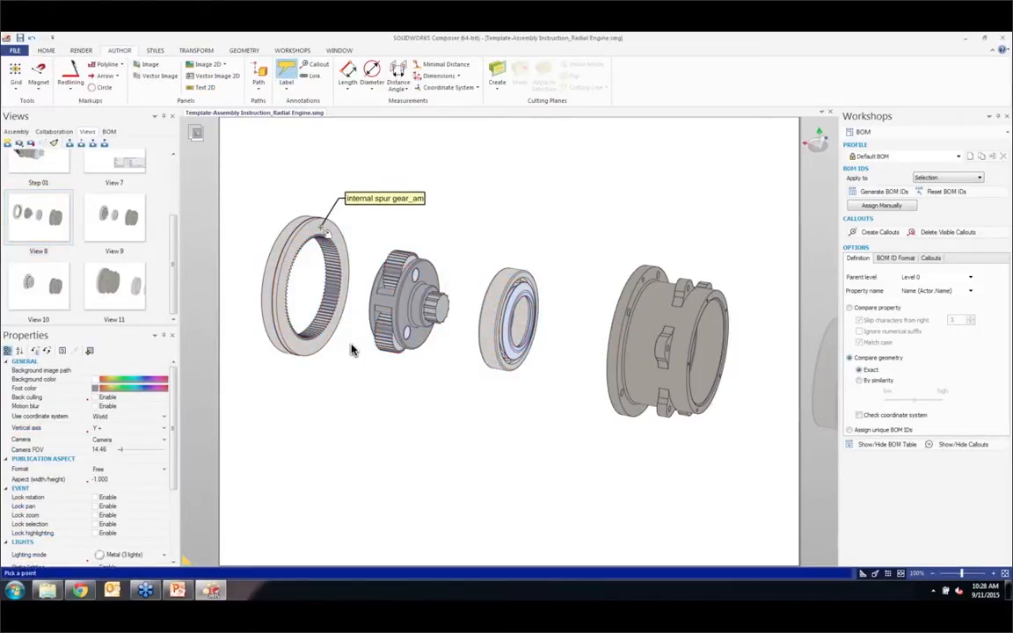
{"action": "left_click", "coordinate": [357, 198]}
{"action": "left_click", "coordinate": [410, 255]}
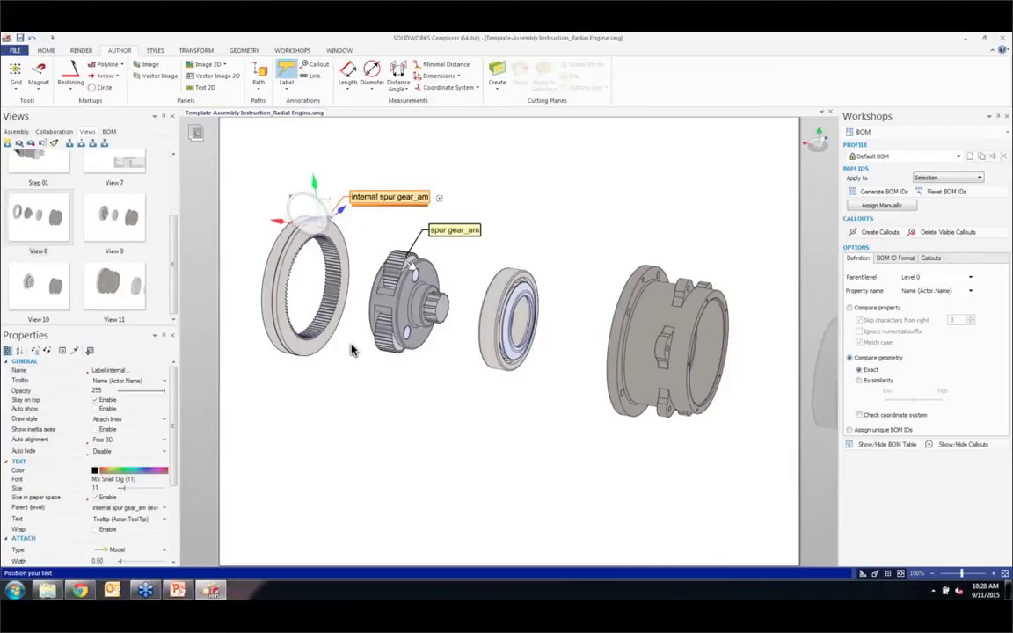
{"action": "left_click", "coordinate": [451, 236]}
{"action": "left_click", "coordinate": [514, 283]}
{"action": "left_click", "coordinate": [544, 254]}
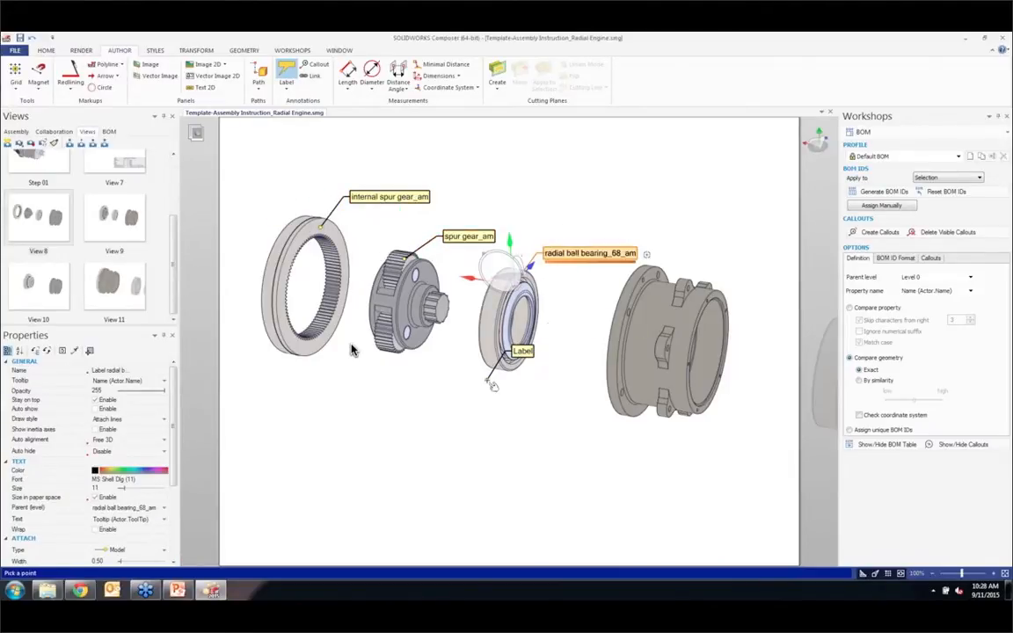
{"action": "key", "text": "Escape"}
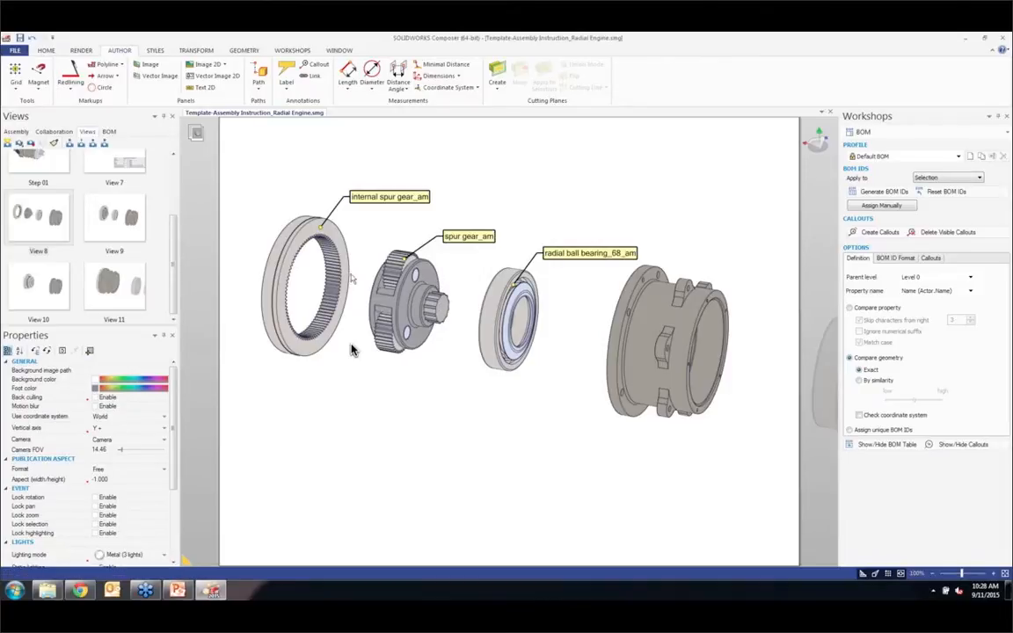
{"action": "left_click", "coordinate": [29, 142]}
Step: In View 9, draw an arrow about 330 mm long at the gear assembly, slide it back to the ring gear's outer face, and update the view
{"action": "left_click", "coordinate": [112, 226]}
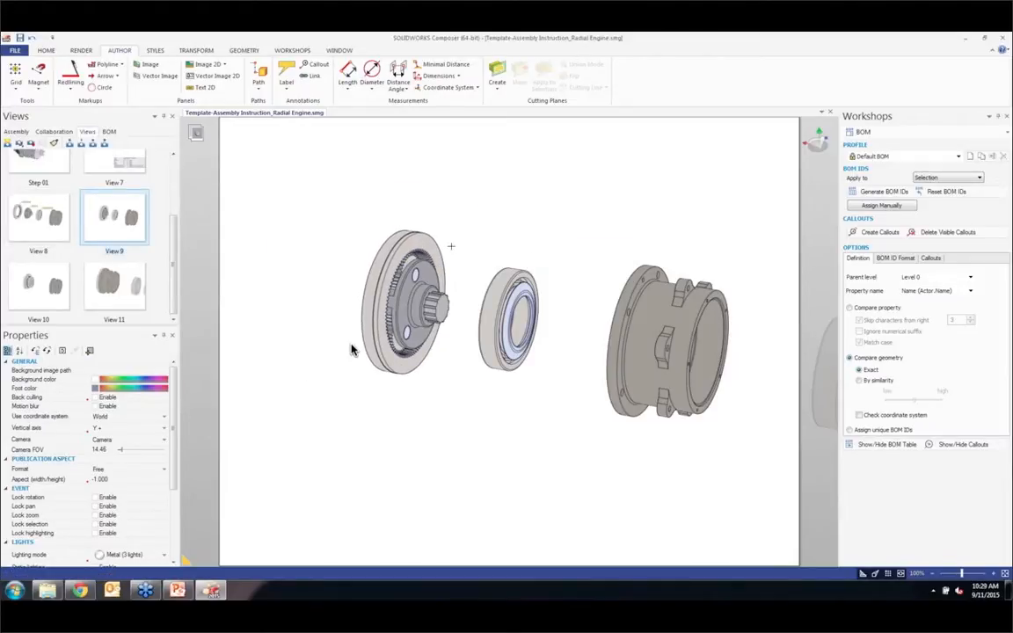
{"action": "left_click", "coordinate": [104, 75]}
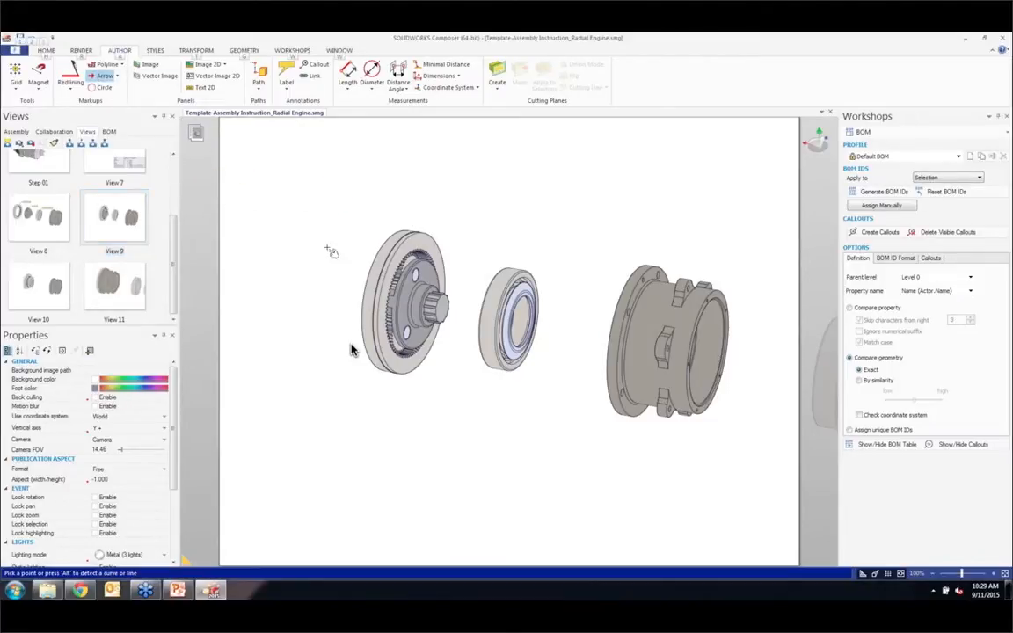
{"action": "left_click", "coordinate": [391, 299]}
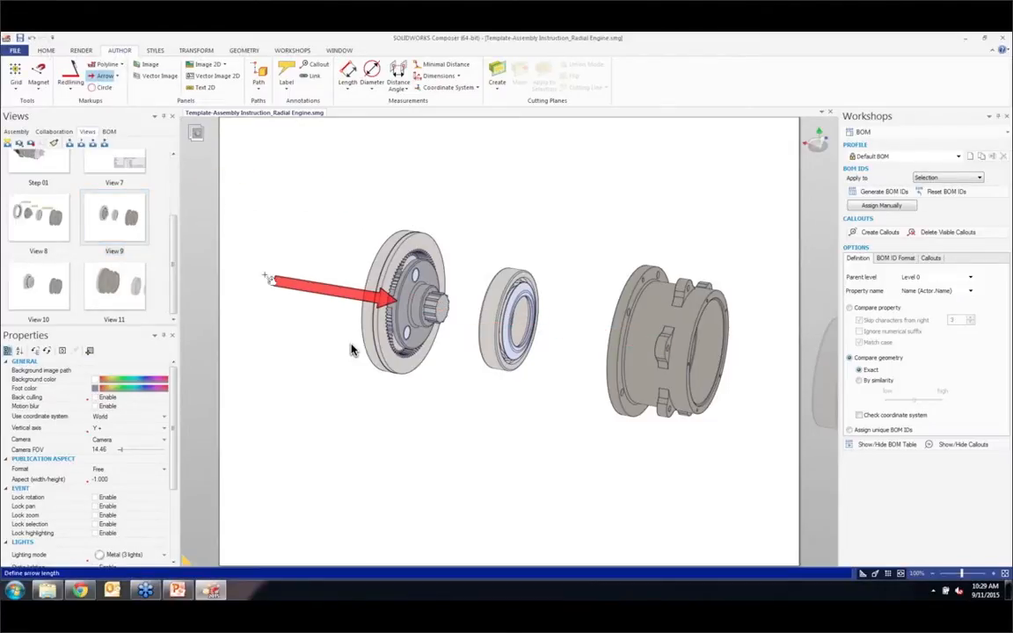
{"action": "left_click", "coordinate": [237, 274]}
{"action": "left_click", "coordinate": [196, 50]}
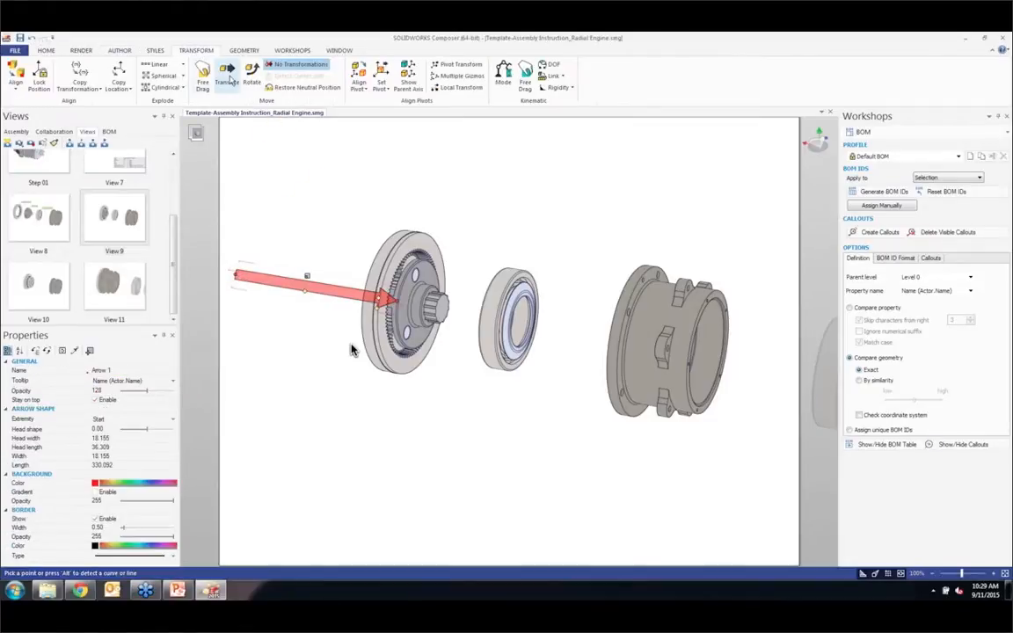
{"action": "left_click", "coordinate": [227, 75]}
{"action": "left_click_drag", "start_coordinate": [355, 294], "coordinate": [320, 288]}
{"action": "left_click", "coordinate": [351, 349]}
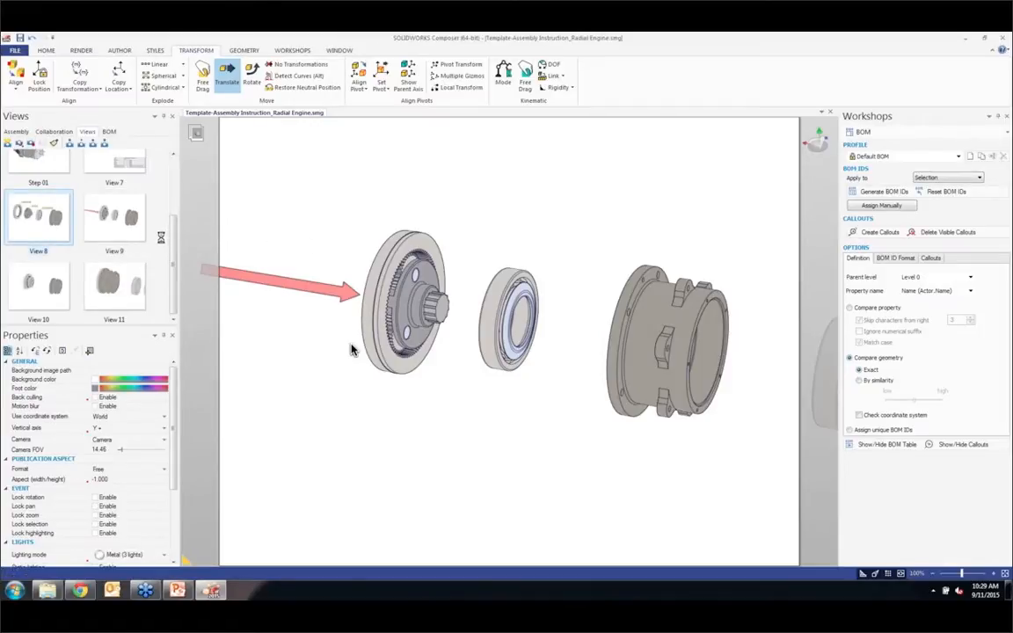
{"action": "double_click", "coordinate": [125, 221]}
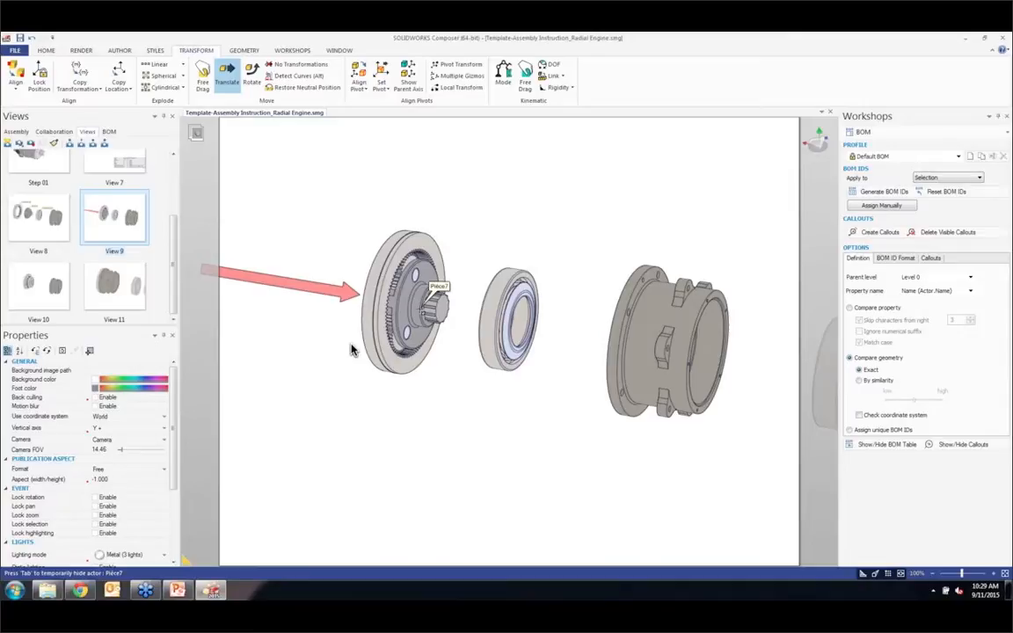
Step: In View 10, draw an arrow about 238 mm long pointing along the axis at the bearing's centre, and update the view
{"action": "left_click", "coordinate": [35, 300]}
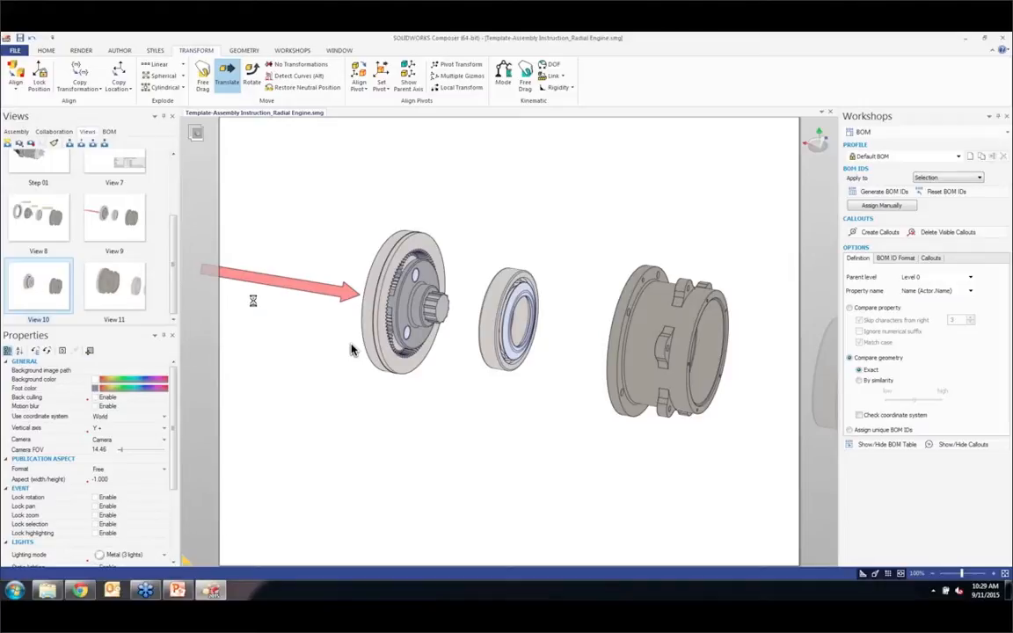
{"action": "left_click", "coordinate": [120, 50]}
{"action": "left_click", "coordinate": [103, 76]}
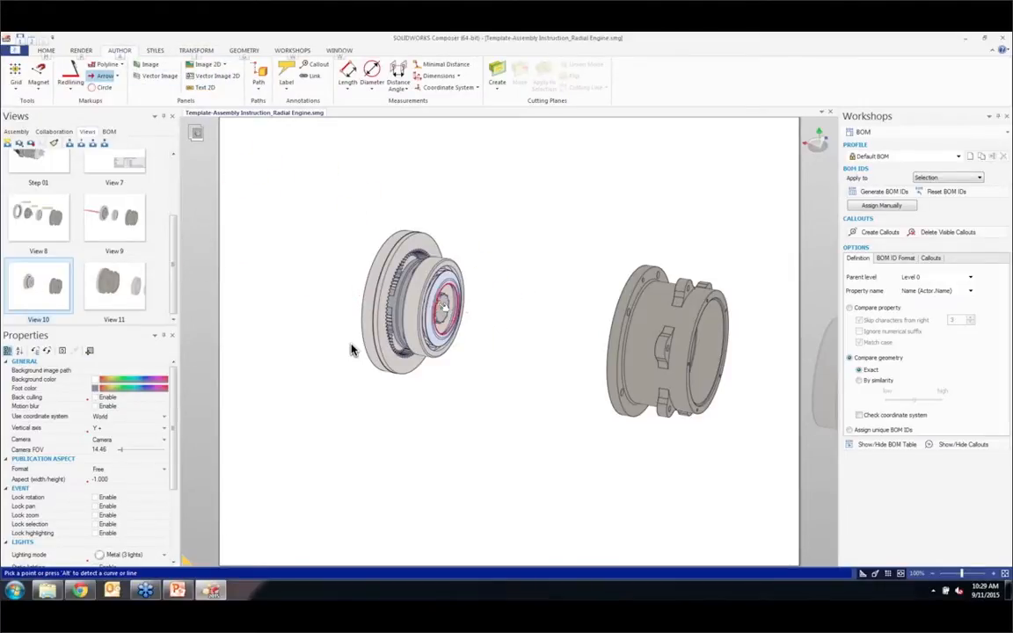
{"action": "left_click", "coordinate": [443, 306]}
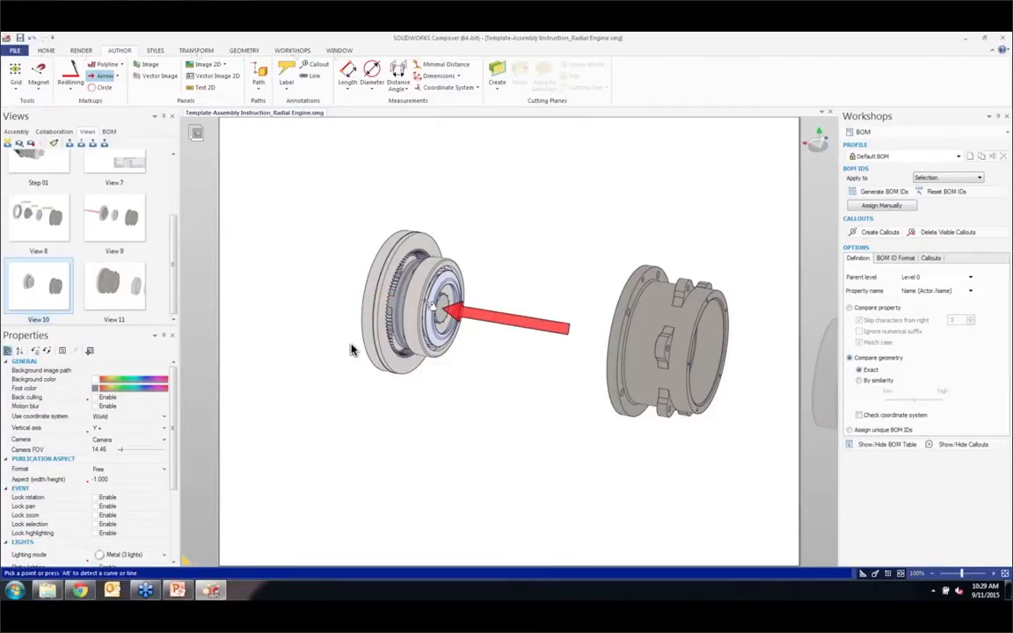
{"action": "left_click", "coordinate": [453, 309], "text": "alt"}
{"action": "left_click", "coordinate": [573, 338]}
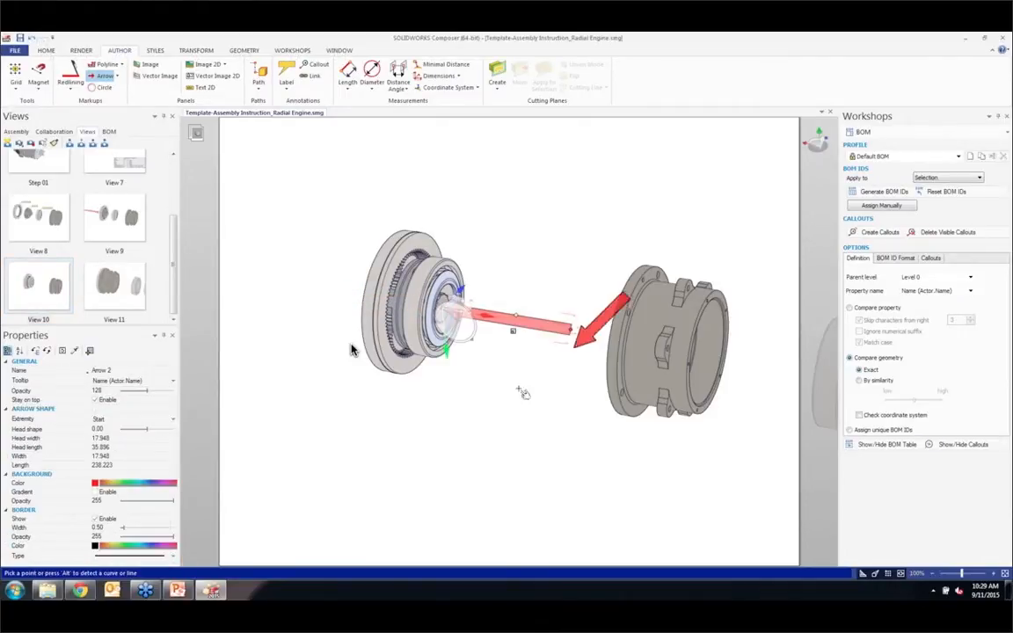
{"action": "left_click", "coordinate": [478, 402]}
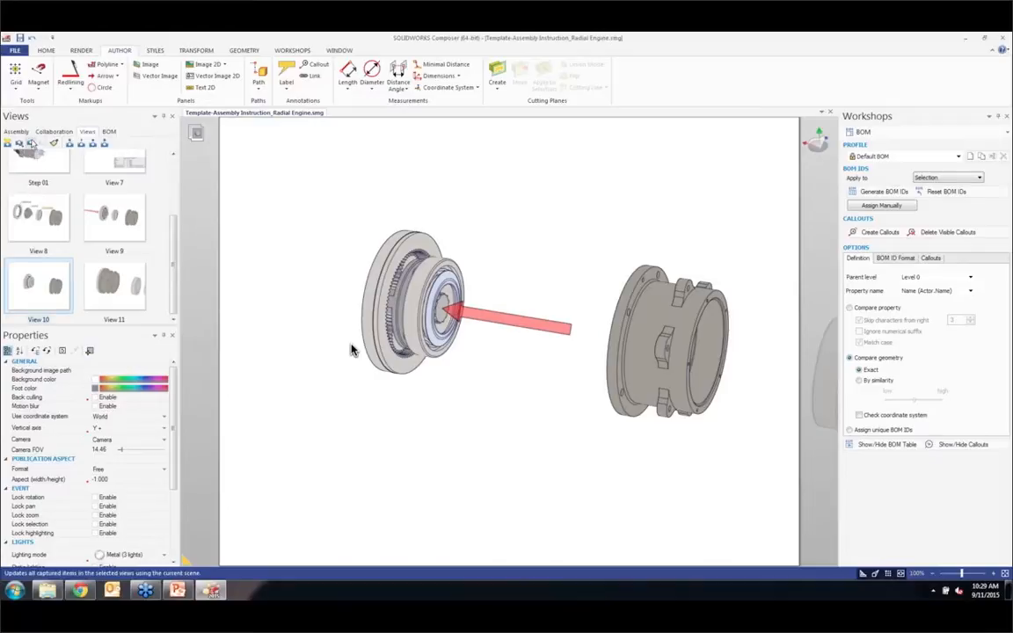
Step: Play through Views 8, 9 and 10 to check the labels and arrows in sequence
{"action": "left_click", "coordinate": [39, 218]}
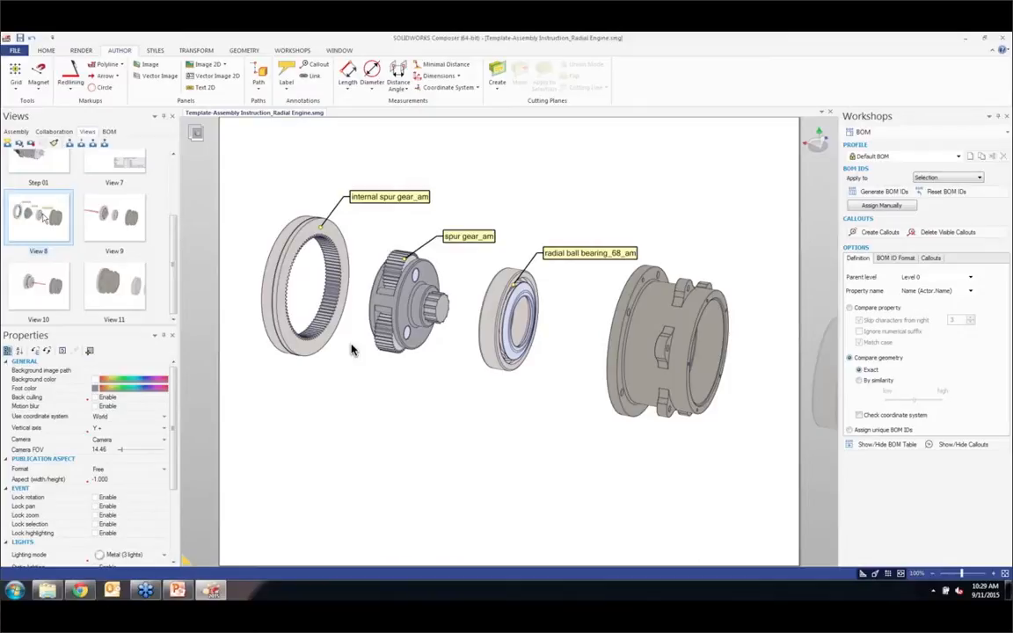
{"action": "left_click", "coordinate": [91, 208]}
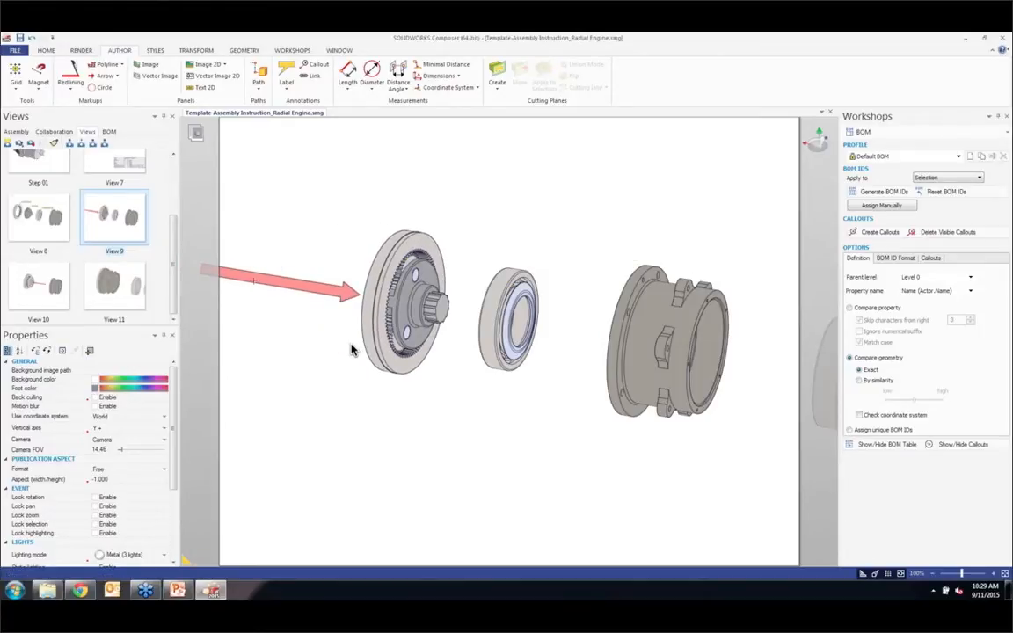
{"action": "double_click", "coordinate": [42, 285]}
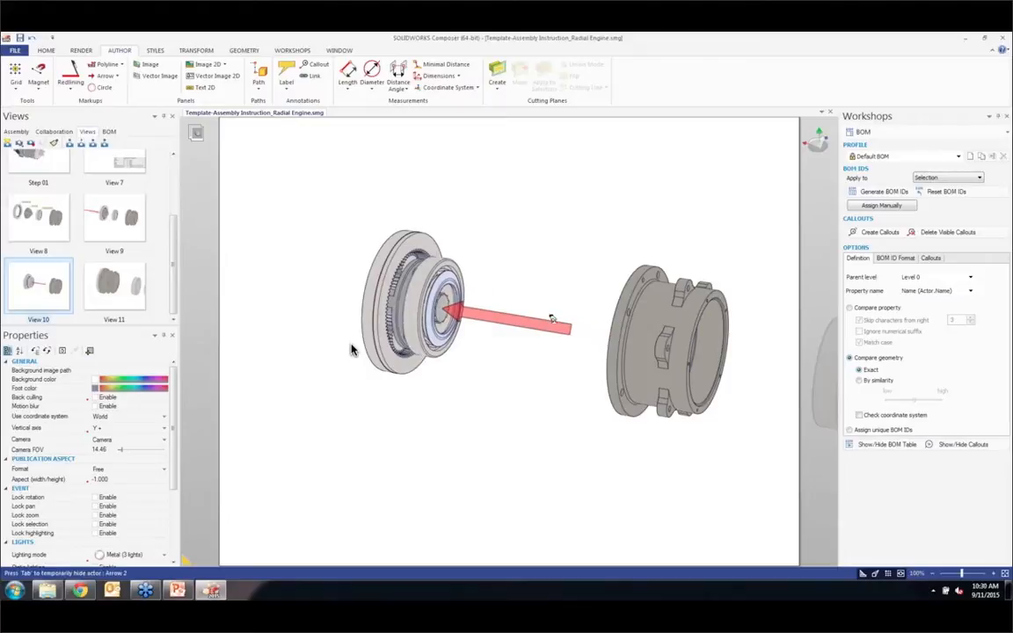
Step: In View 11, restore the radial ball bearing beside the housing to its neutral position and capture the result as a new view
{"action": "left_click", "coordinate": [102, 263]}
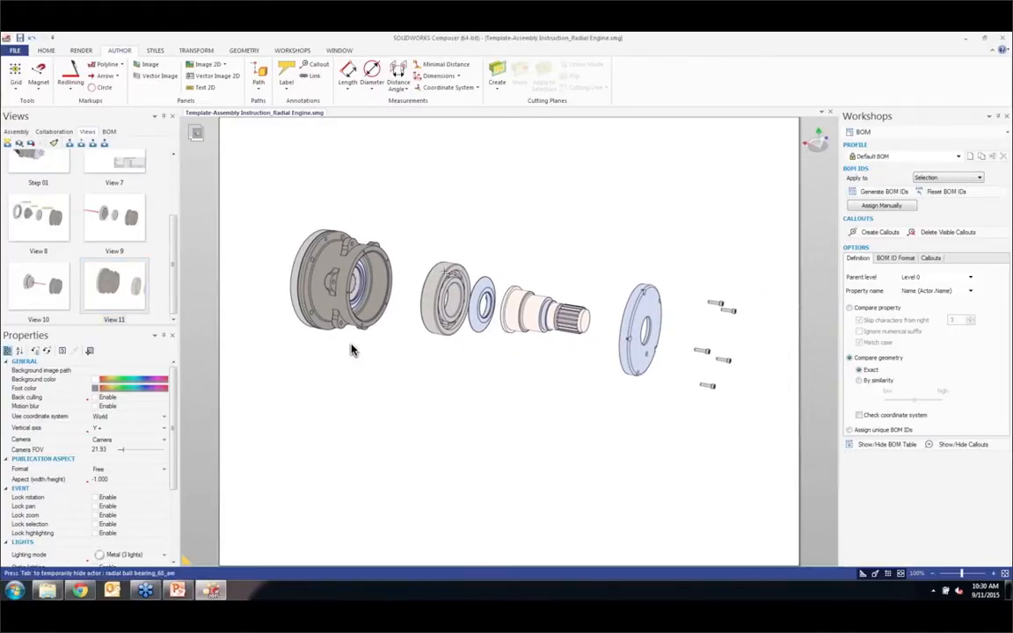
{"action": "left_click", "coordinate": [167, 78]}
{"action": "left_click_drag", "start_coordinate": [418, 224], "coordinate": [456, 336]}
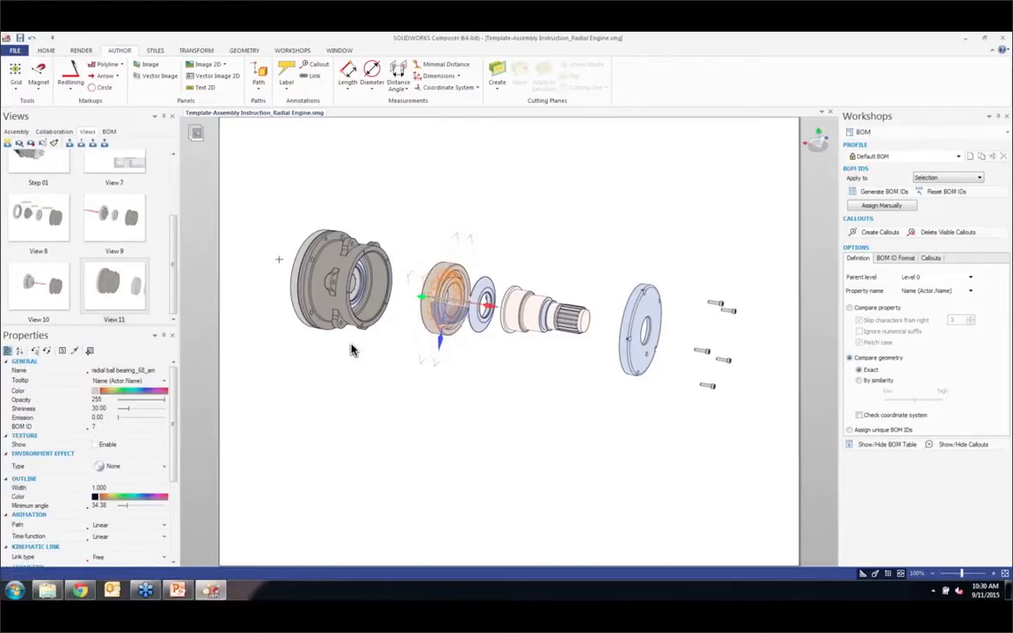
{"action": "scroll", "coordinate": [457, 269], "scroll_direction": "up", "scroll_amount": 2}
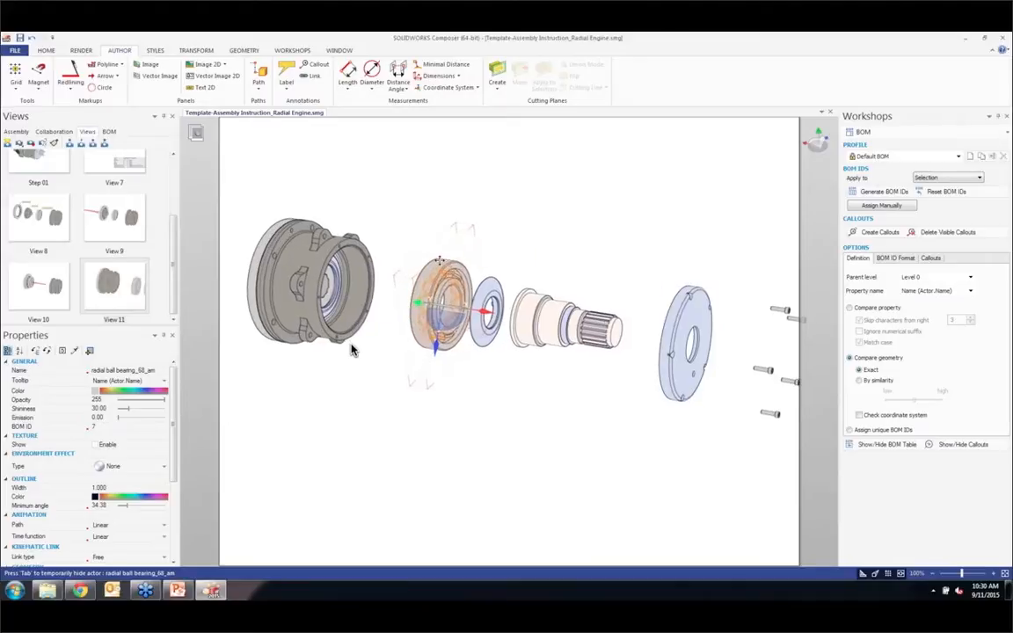
{"action": "middle_click_drag", "start_coordinate": [457, 270], "coordinate": [432, 245]}
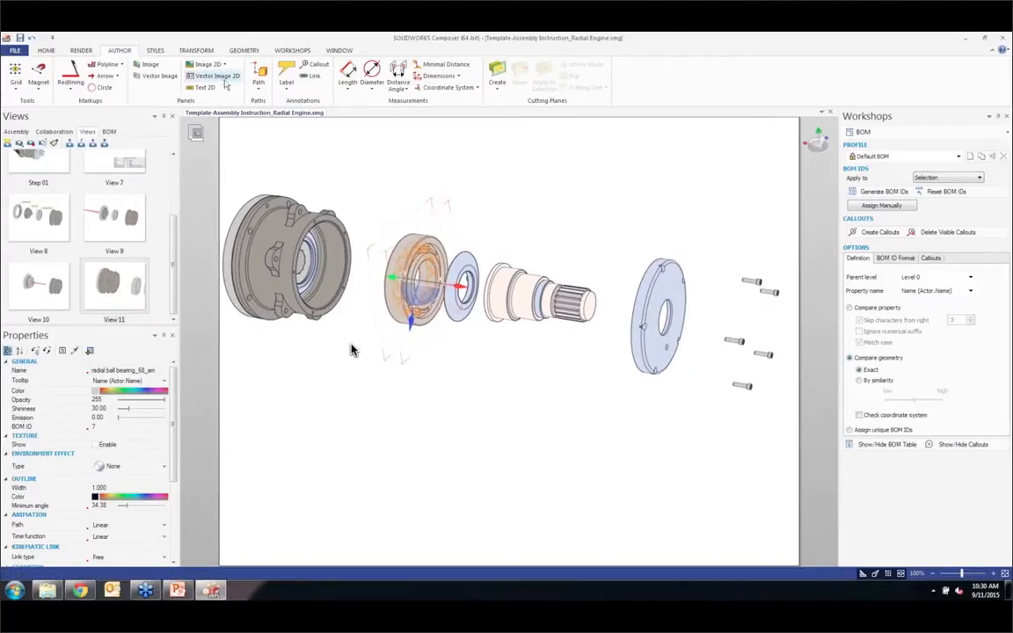
{"action": "left_click", "coordinate": [199, 51]}
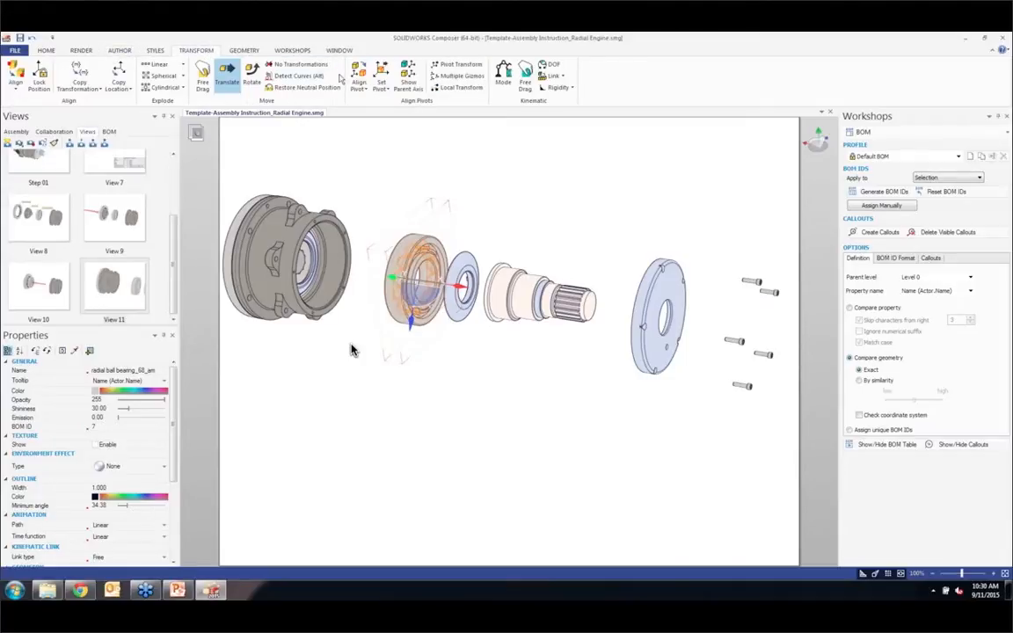
{"action": "left_click", "coordinate": [305, 87]}
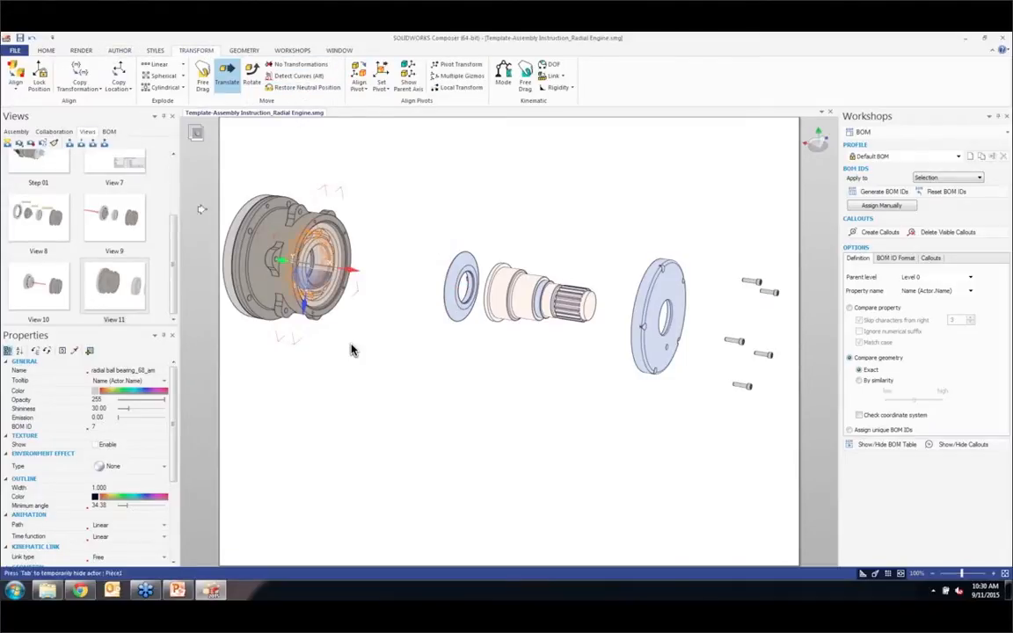
{"action": "left_click", "coordinate": [7, 142]}
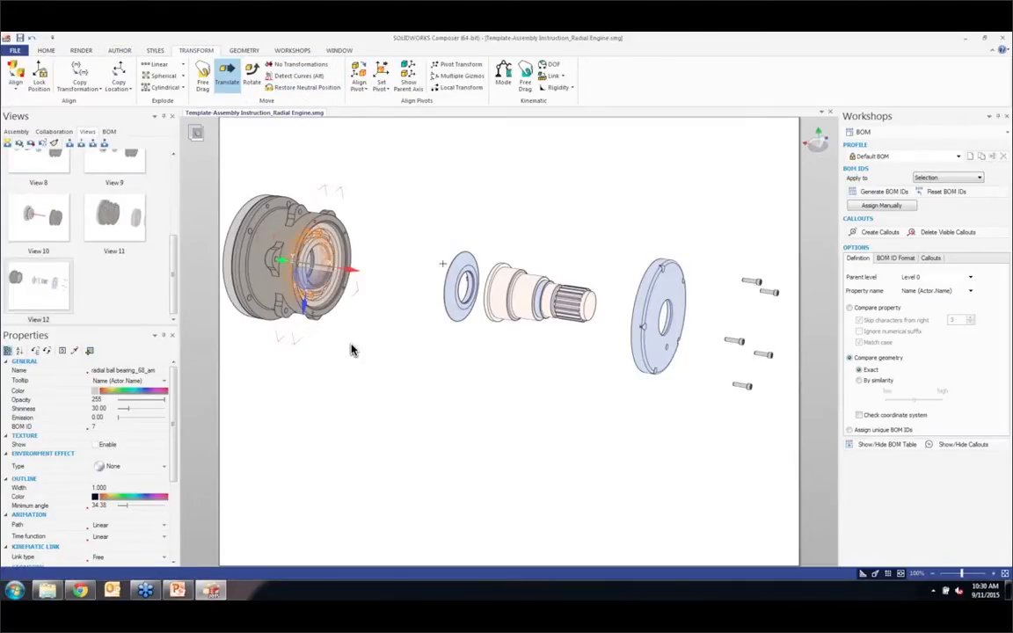
Step: Restore the thin ring next to the splined shaft to its neutral position and capture a new view
{"action": "left_click", "coordinate": [464, 269]}
{"action": "left_click_drag", "start_coordinate": [436, 244], "coordinate": [482, 340]}
{"action": "left_click", "coordinate": [322, 89]}
{"action": "left_click", "coordinate": [7, 144]}
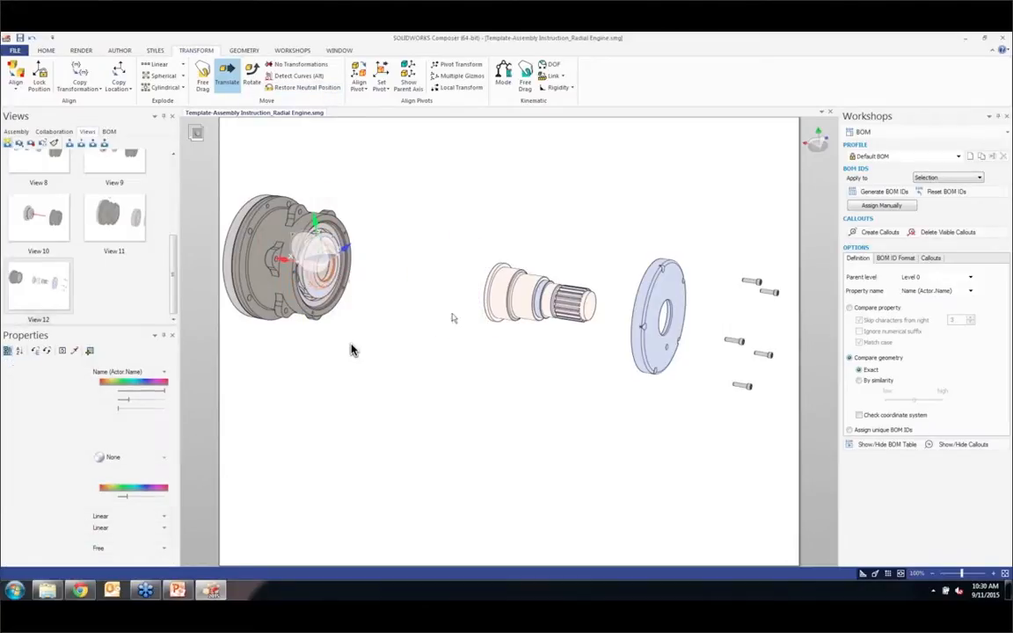
Step: Restore the splined output shaft to its neutral position inside the housing and capture a new view
{"action": "left_click_drag", "start_coordinate": [470, 240], "coordinate": [602, 341]}
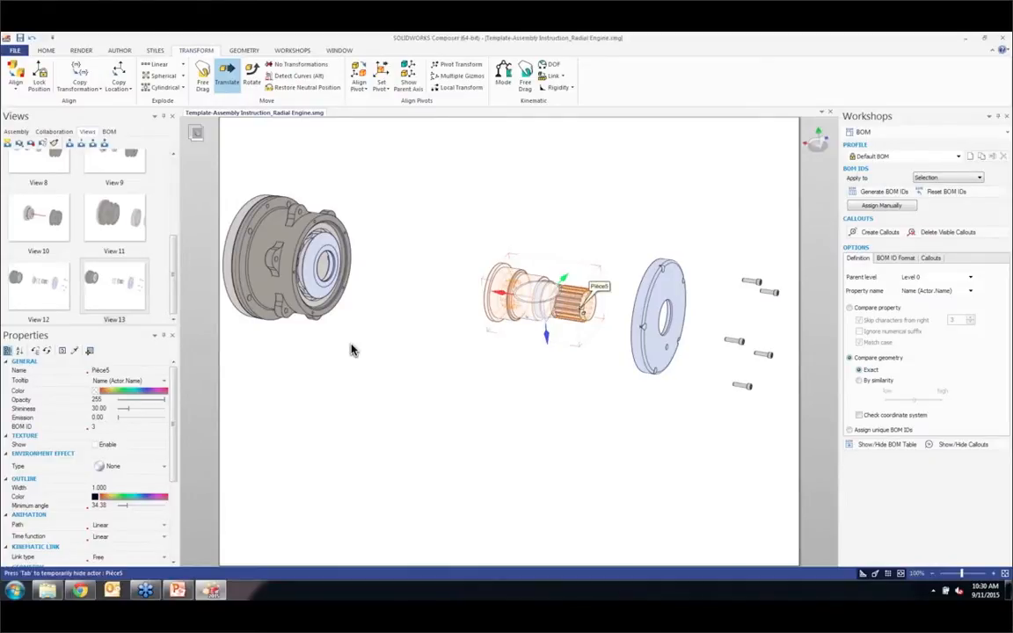
{"action": "left_click", "coordinate": [304, 87]}
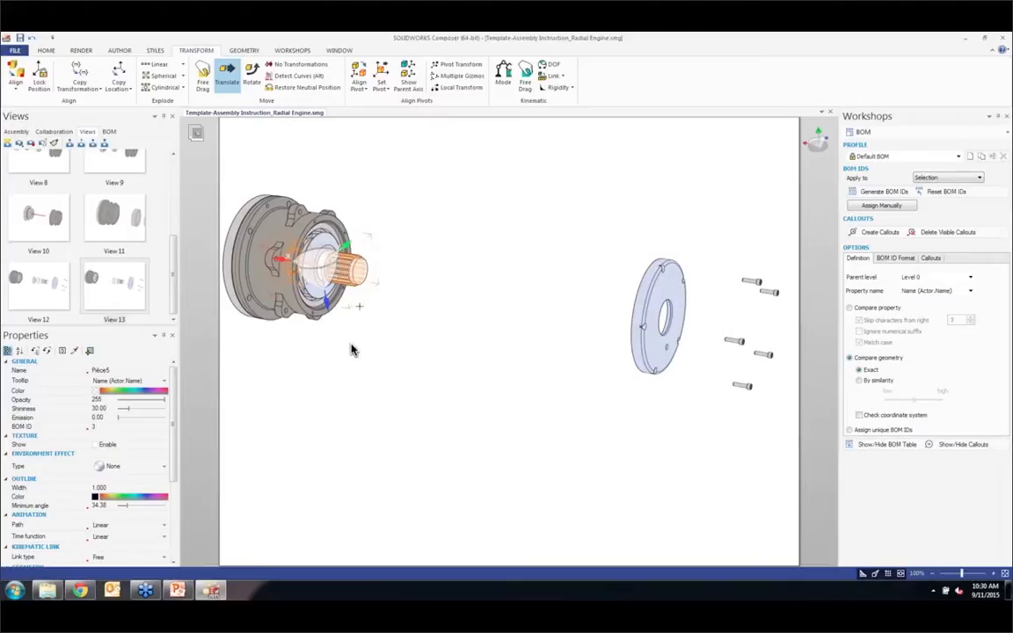
{"action": "left_click", "coordinate": [9, 144]}
Step: Restore the round cover plate to its neutral position on the housing
{"action": "left_click", "coordinate": [438, 374]}
{"action": "left_click", "coordinate": [649, 275]}
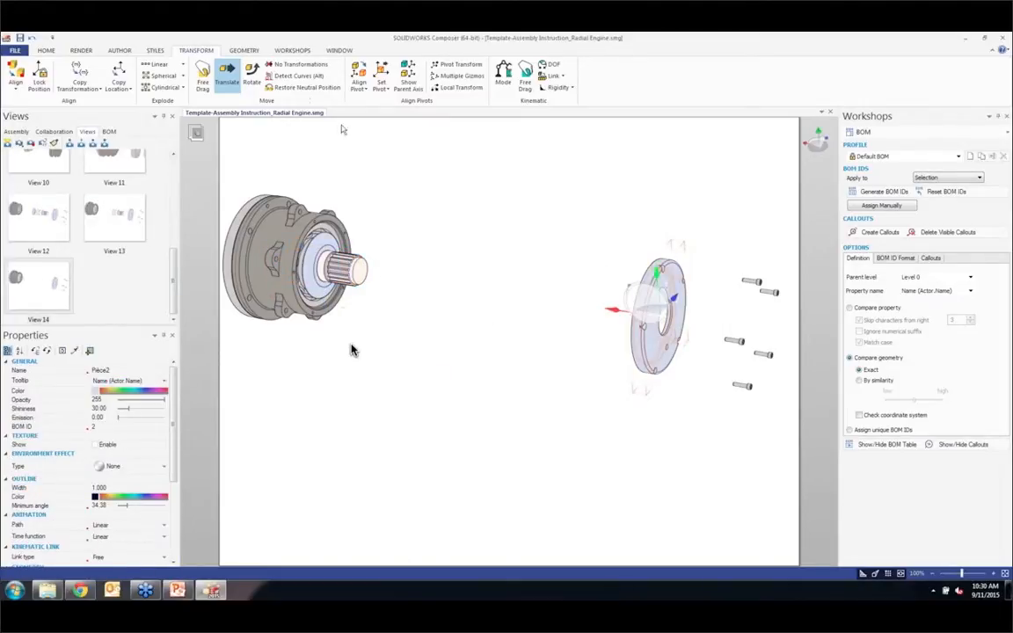
{"action": "left_click", "coordinate": [305, 88]}
Step: Slide the five cap screws about 640 mm along the axis toward the cover plate and capture a close-up as a new view
{"action": "left_click_drag", "start_coordinate": [686, 227], "coordinate": [798, 420]}
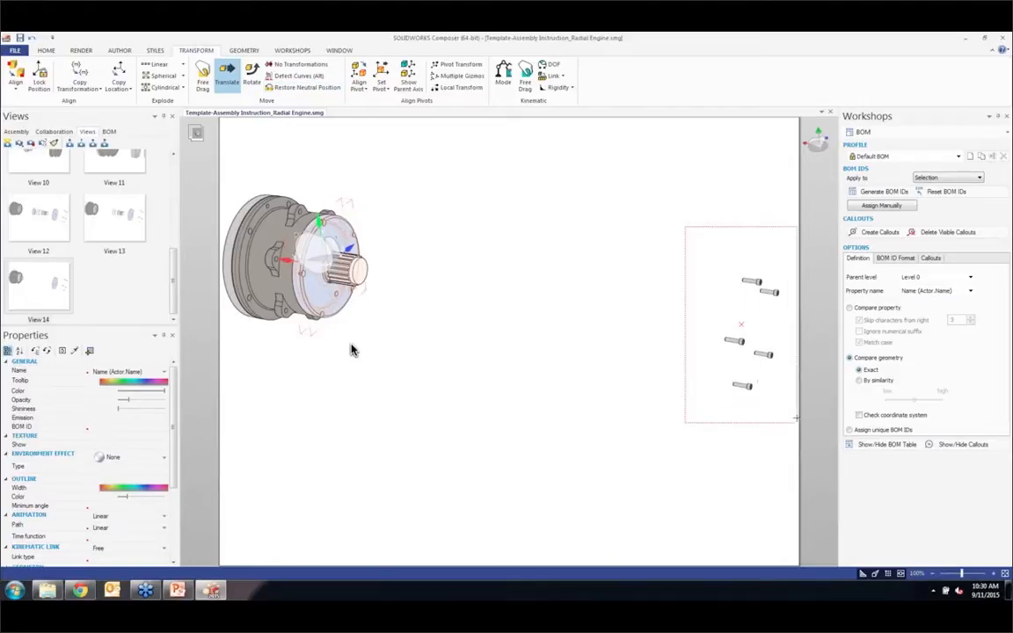
{"action": "left_click_drag", "start_coordinate": [554, 296], "coordinate": [259, 254]}
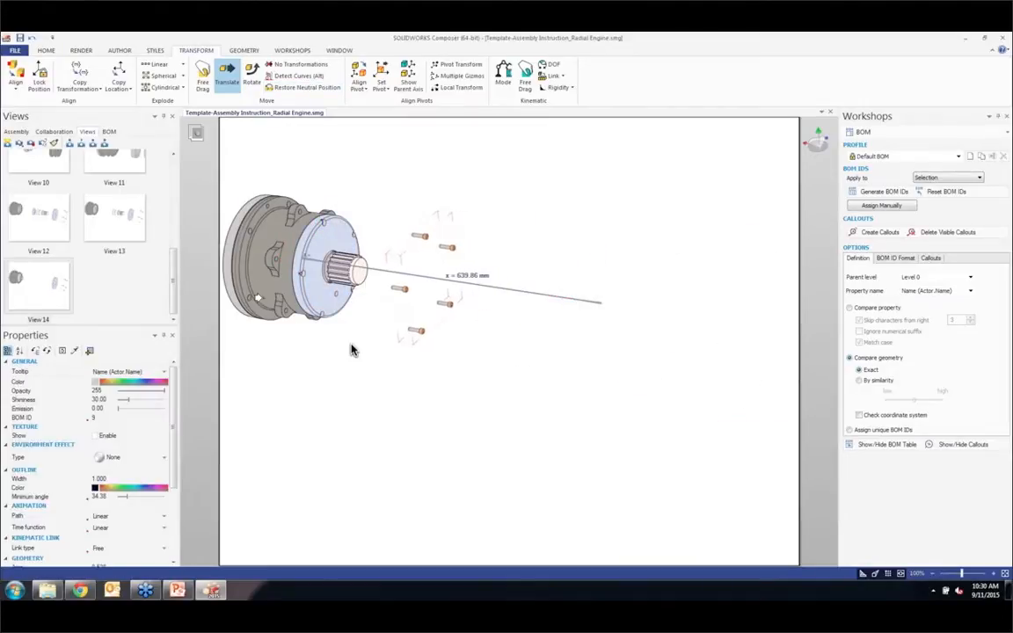
{"action": "double_click", "coordinate": [396, 397]}
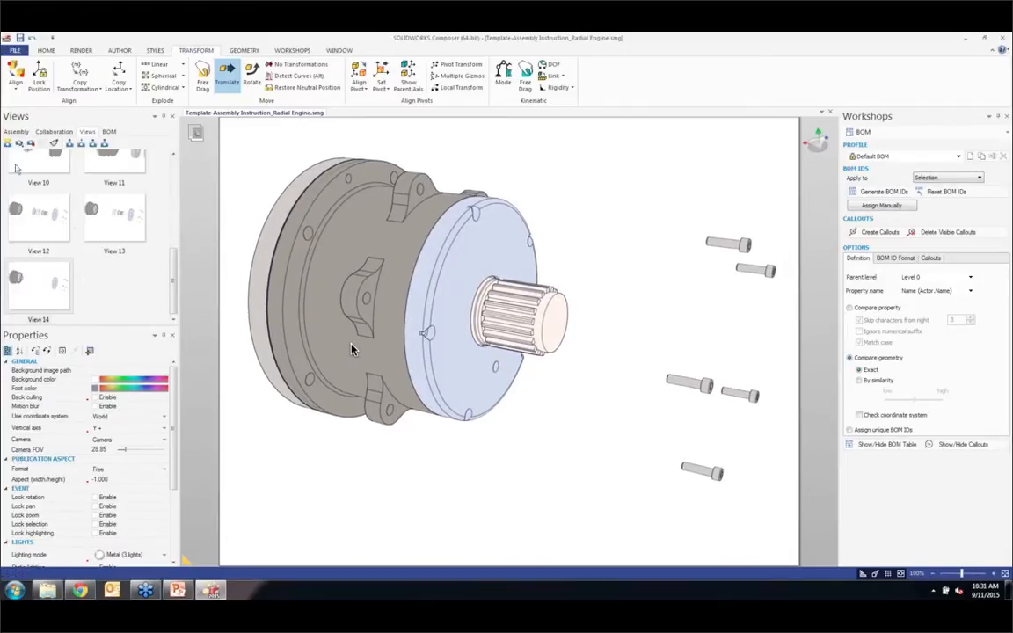
{"action": "key", "text": "ctrl+w"}
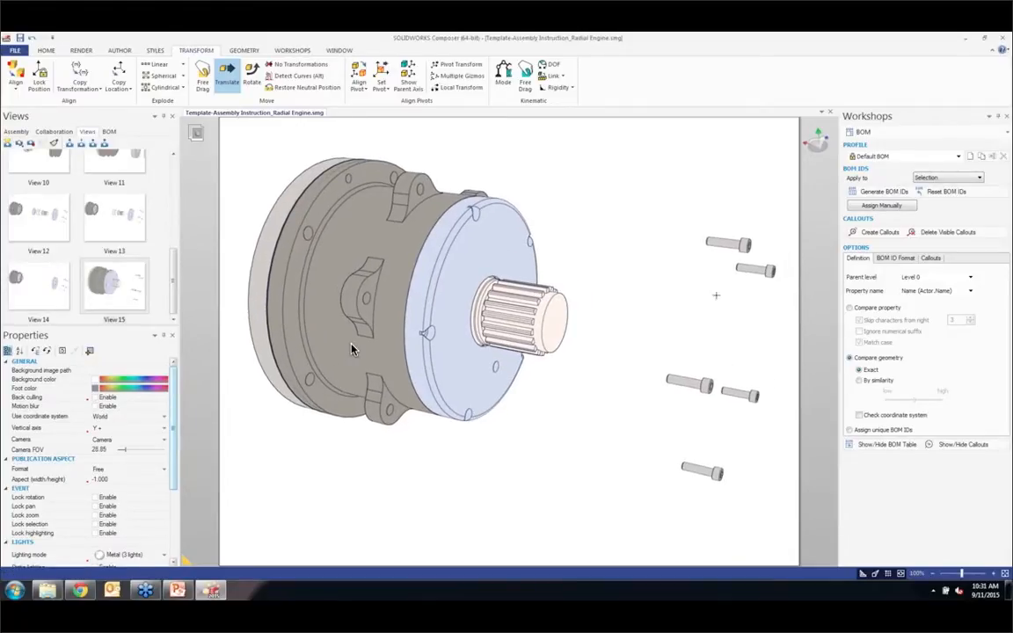
Step: Restore the five cap screws to their neutral positions in the cover plate
{"action": "left_click_drag", "start_coordinate": [602, 186], "coordinate": [724, 484]}
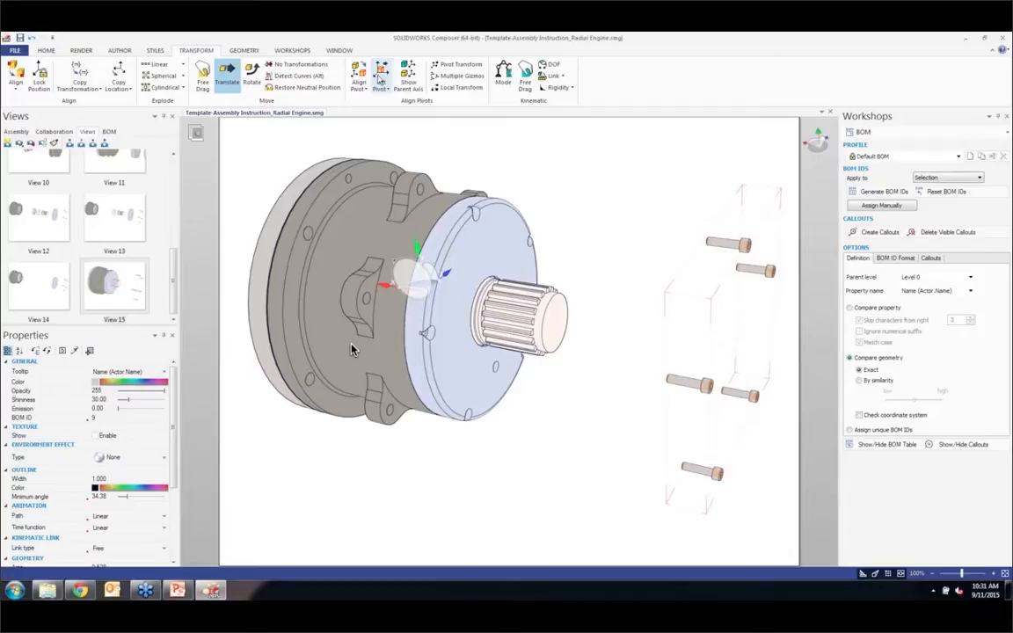
{"action": "left_click", "coordinate": [307, 88]}
{"action": "left_click", "coordinate": [684, 222]}
Step: Draw an arrow about 222 mm long along the axis, pointing at the cap screw nearest the cover plate's front edge
{"action": "left_click", "coordinate": [121, 50]}
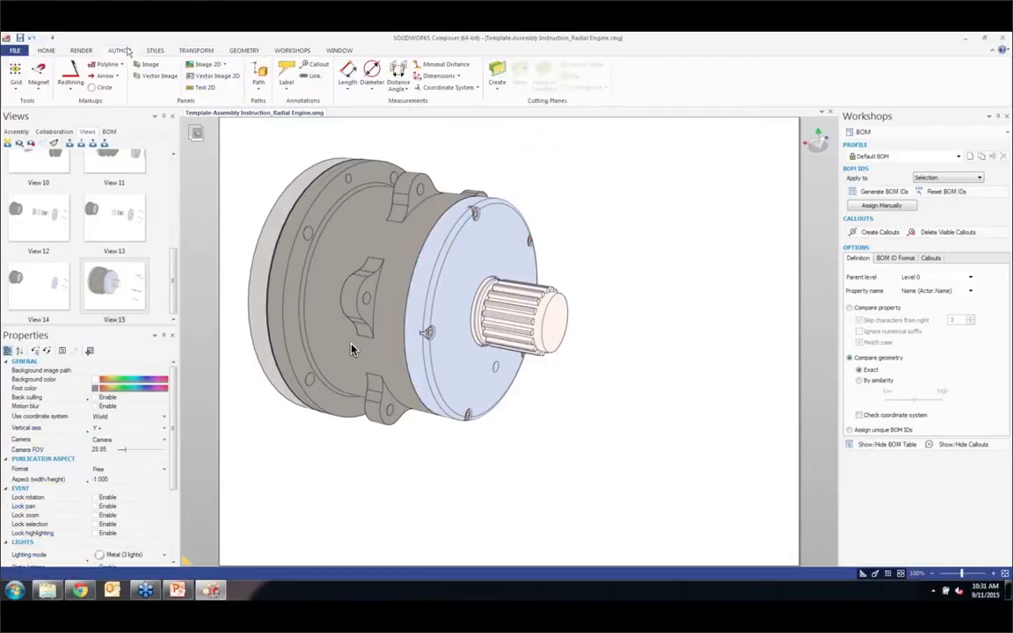
{"action": "left_click", "coordinate": [104, 76]}
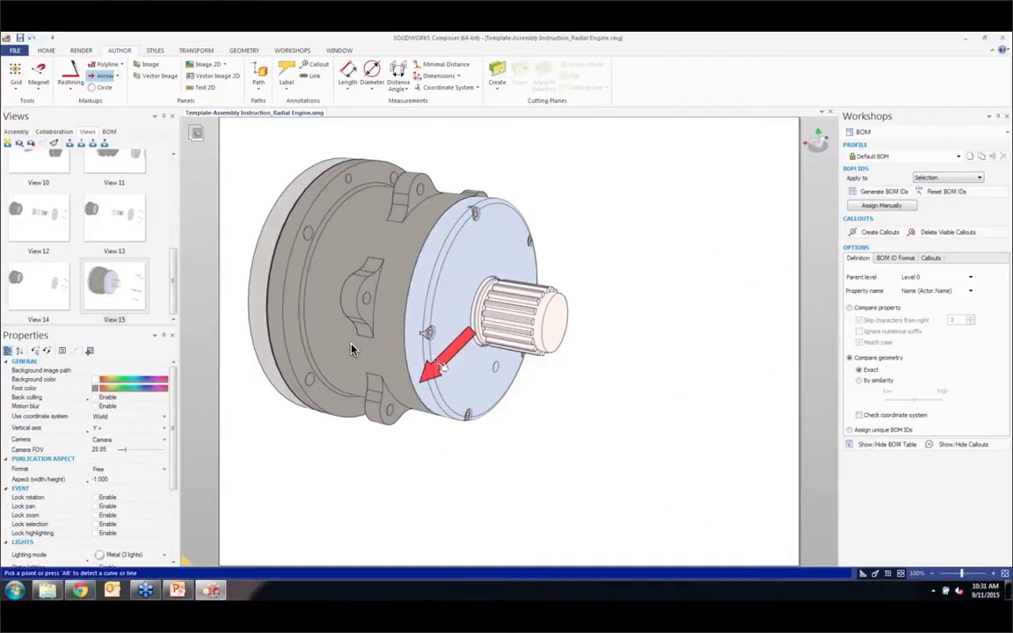
{"action": "left_click", "coordinate": [427, 333]}
{"action": "left_click", "coordinate": [700, 385]}
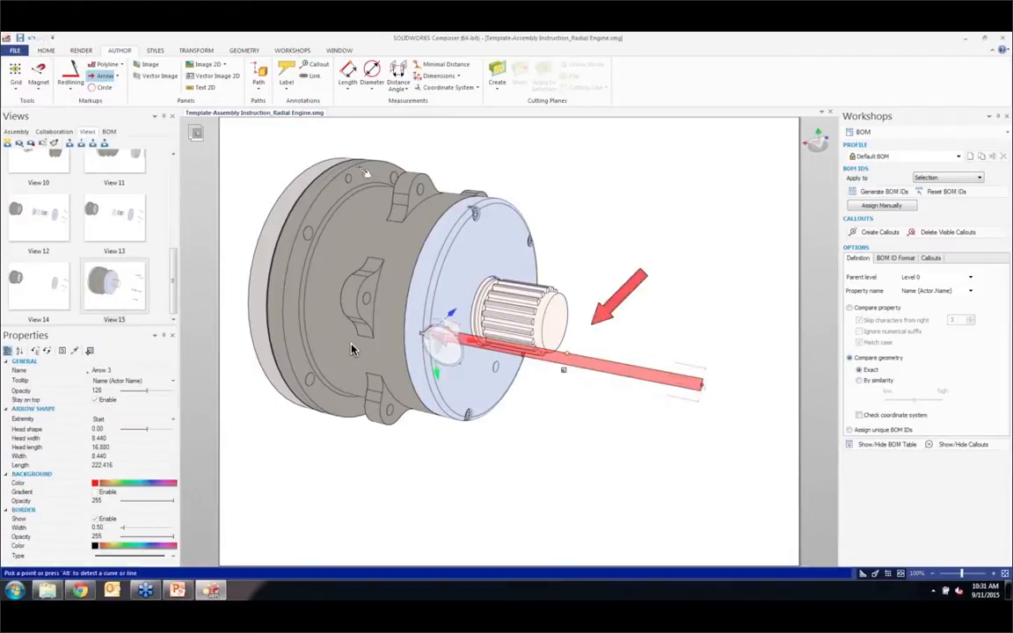
Step: Label the uppermost socket head cap screw in the cover plate, placing the label above the shaft
{"action": "left_click", "coordinate": [287, 73]}
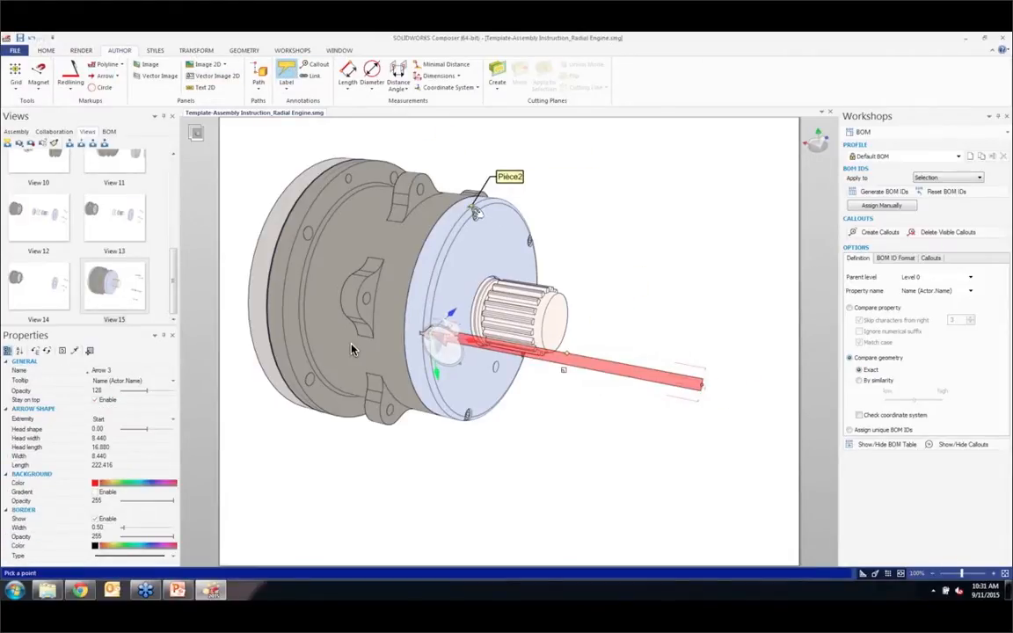
{"action": "left_click", "coordinate": [477, 213]}
{"action": "left_click", "coordinate": [572, 179]}
{"action": "key", "text": "Escape"}
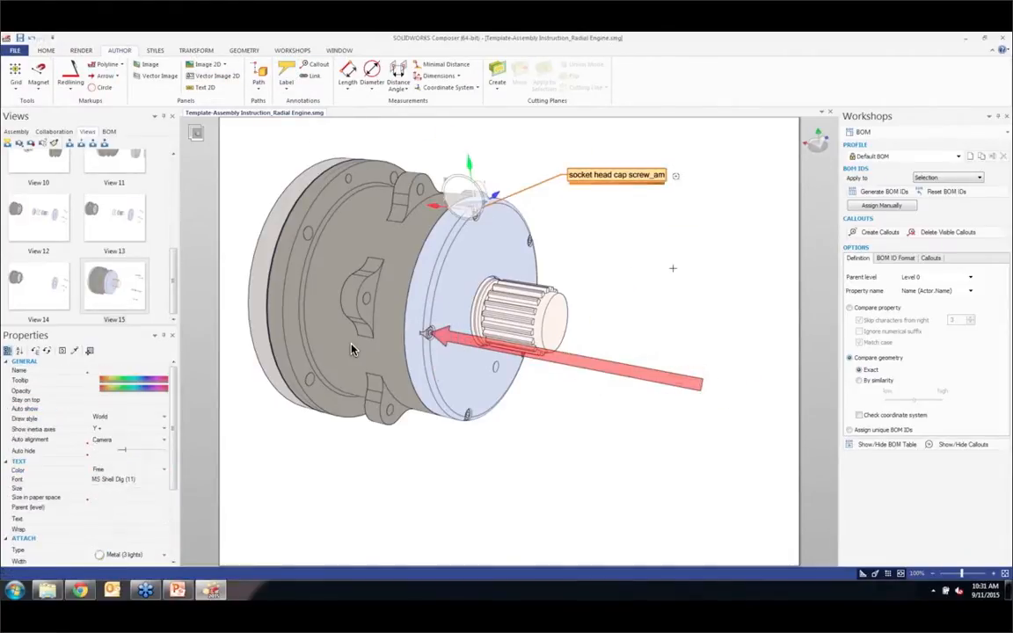
Step: Place the i_screw.bmp picture from the Image Library on the page just below the socket head cap screw label
{"action": "key", "text": "Escape"}
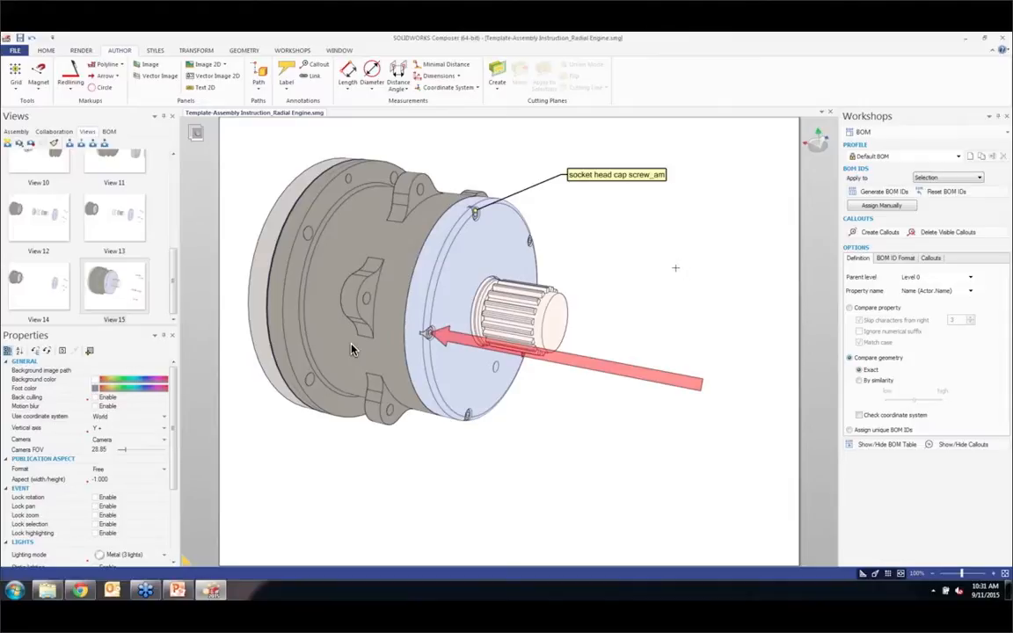
{"action": "left_click", "coordinate": [296, 51]}
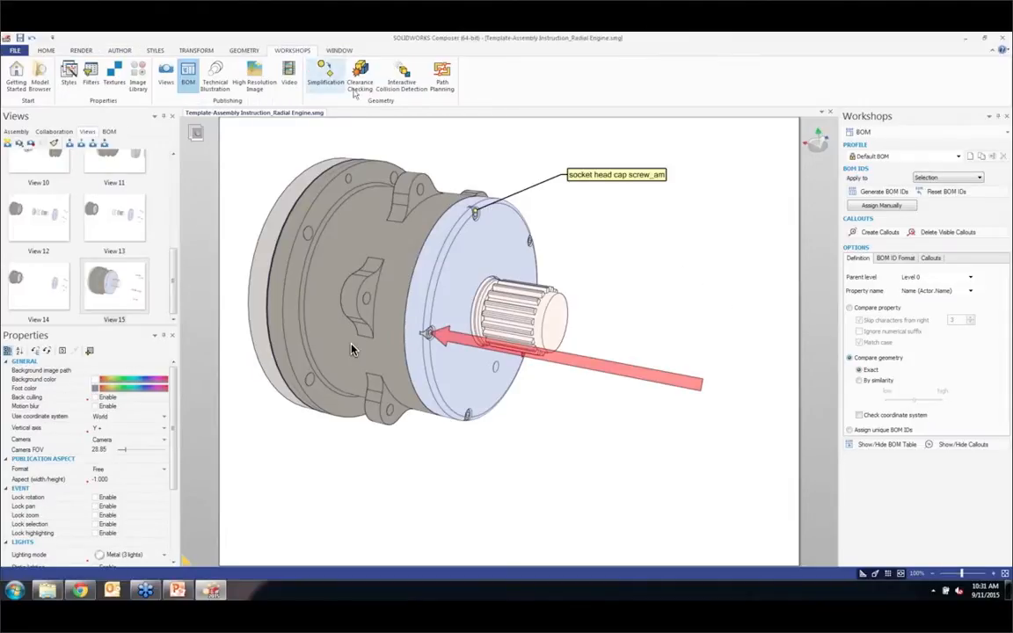
{"action": "left_click", "coordinate": [140, 78]}
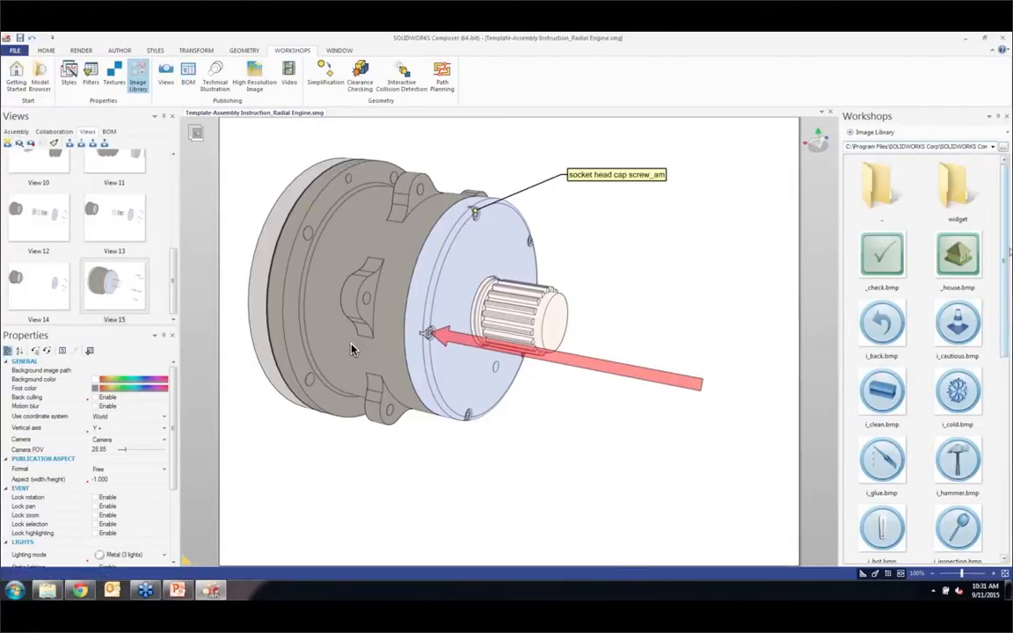
{"action": "scroll", "coordinate": [960, 389], "scroll_direction": "down", "scroll_amount": 5}
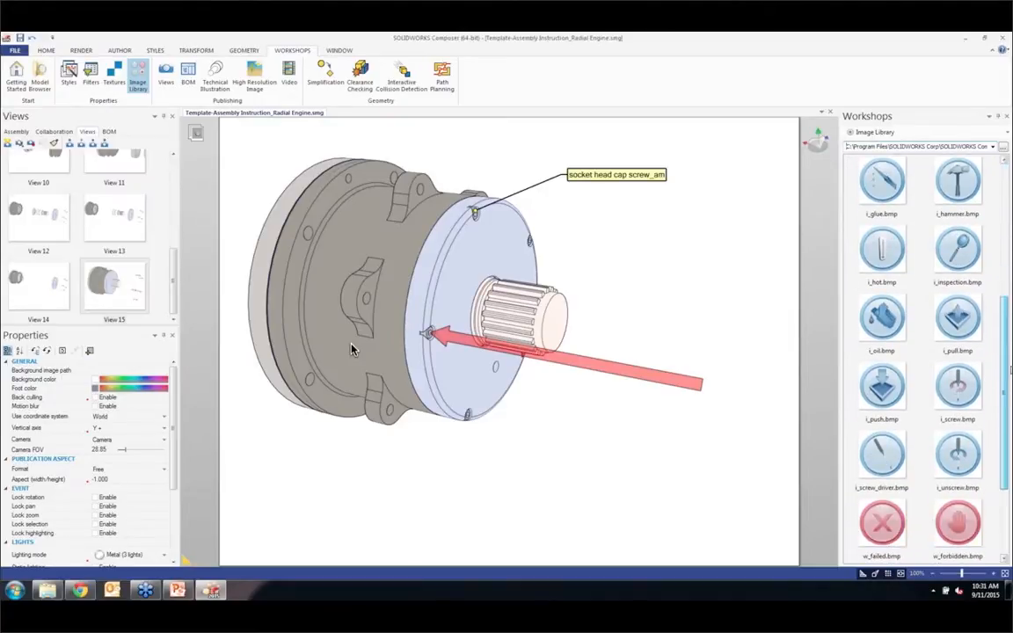
{"action": "left_click_drag", "start_coordinate": [961, 390], "coordinate": [654, 264]}
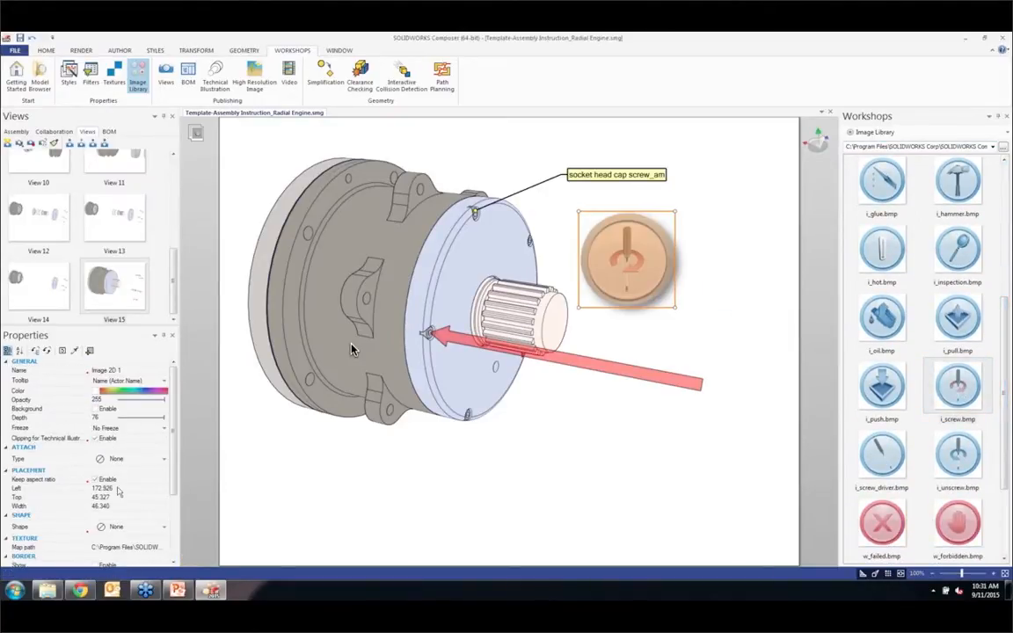
Step: Attach the screw image with an Arc tooltip to the cap screw at the arrow's tip and capture the result as a new view
{"action": "left_click", "coordinate": [108, 459]}
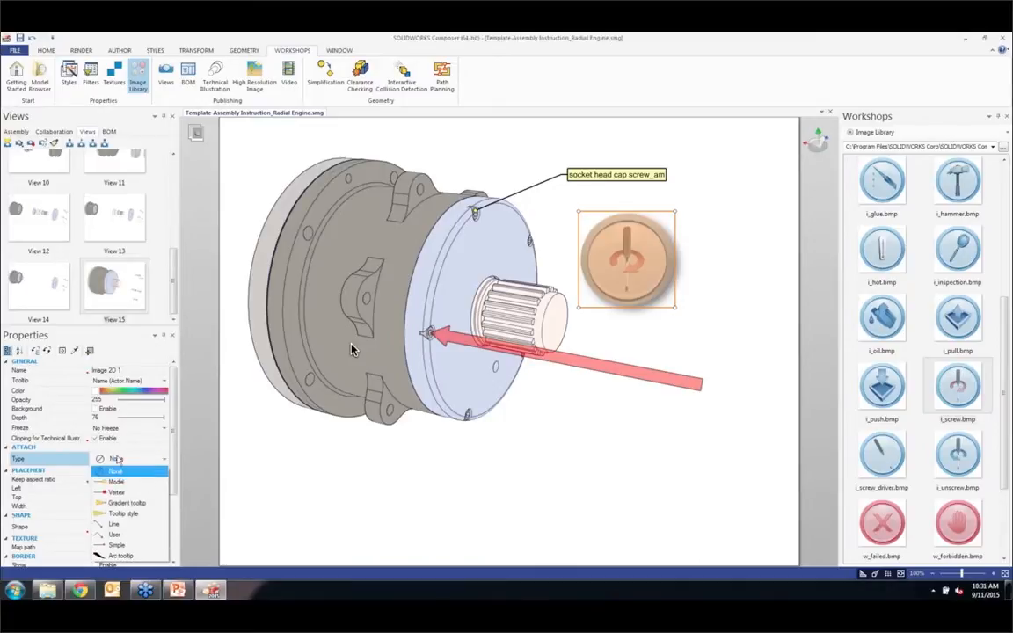
{"action": "left_click", "coordinate": [123, 549]}
{"action": "mouse_move", "coordinate": [335, 285]}
{"action": "left_mouse_down"}
{"action": "mouse_move", "coordinate": [416, 343]}
{"action": "mouse_move", "coordinate": [428, 331]}
{"action": "left_mouse_up"}
{"action": "left_click", "coordinate": [668, 337]}
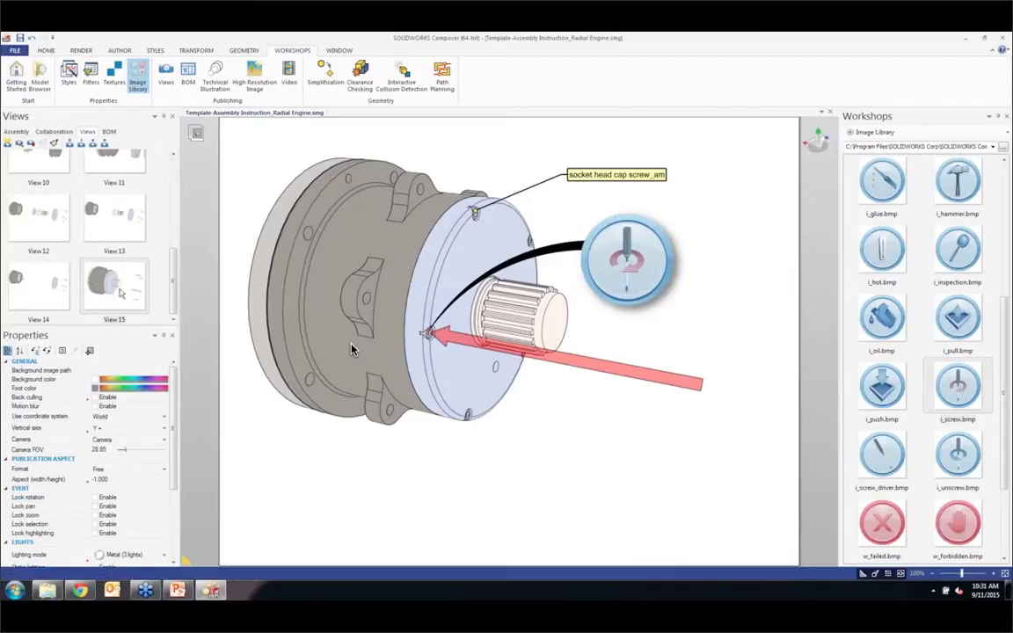
{"action": "left_click", "coordinate": [7, 143]}
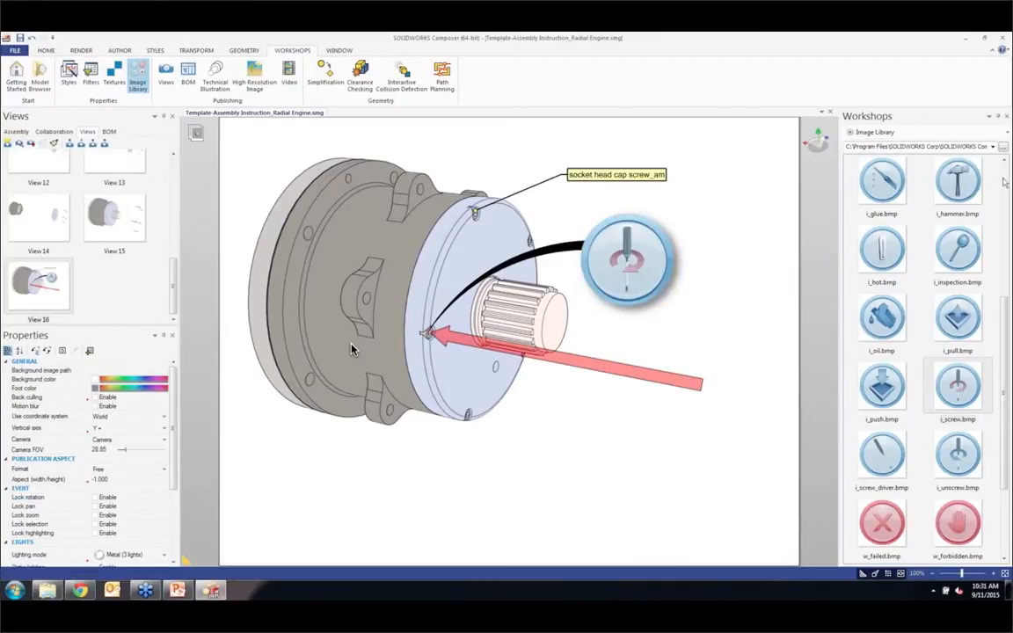
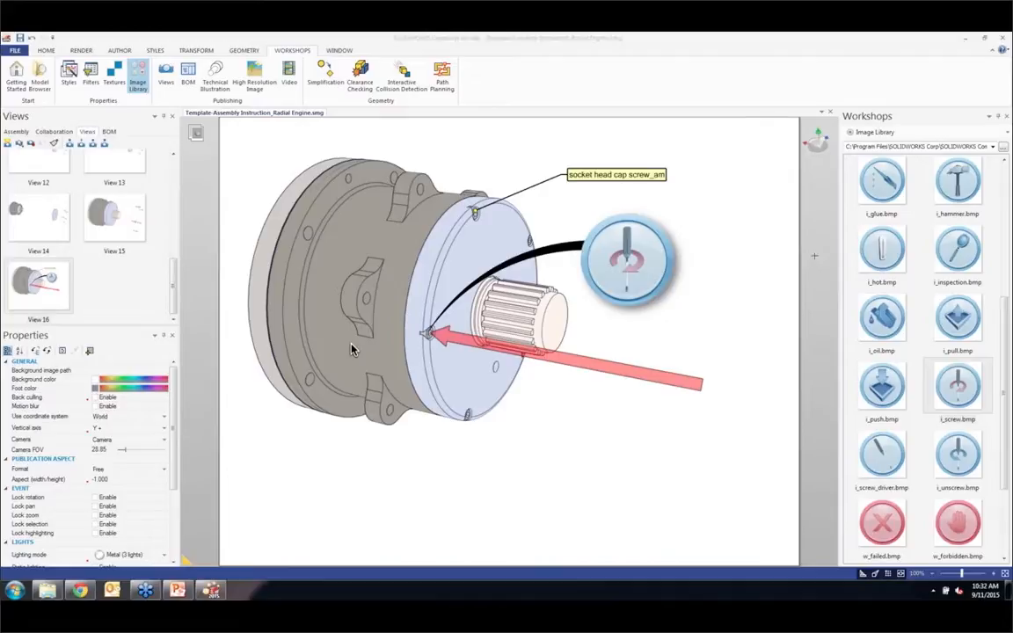
Step: Review the bill of materials list and the last two captured views
{"action": "left_click", "coordinate": [111, 134]}
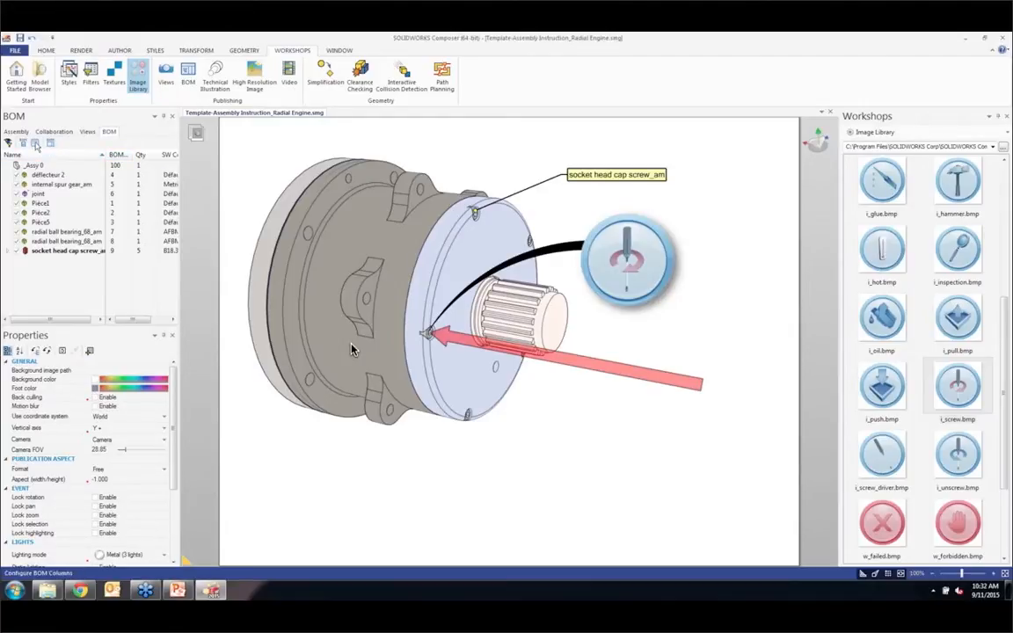
{"action": "left_click", "coordinate": [88, 132]}
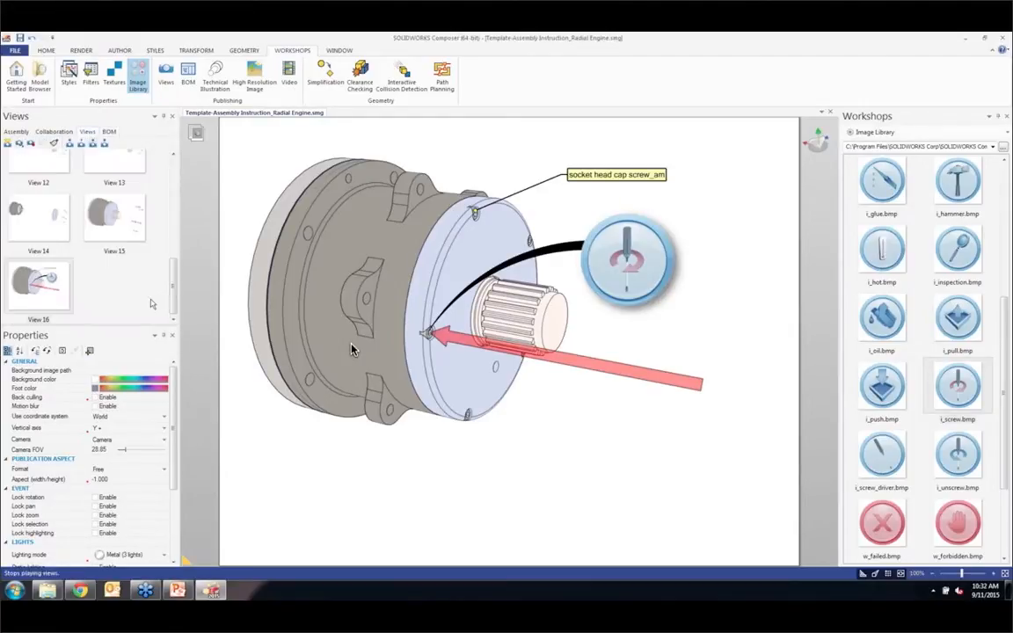
{"action": "scroll", "coordinate": [173, 286], "scroll_direction": "up", "scroll_amount": 1}
{"action": "scroll", "coordinate": [175, 285], "scroll_direction": "down", "scroll_amount": 1}
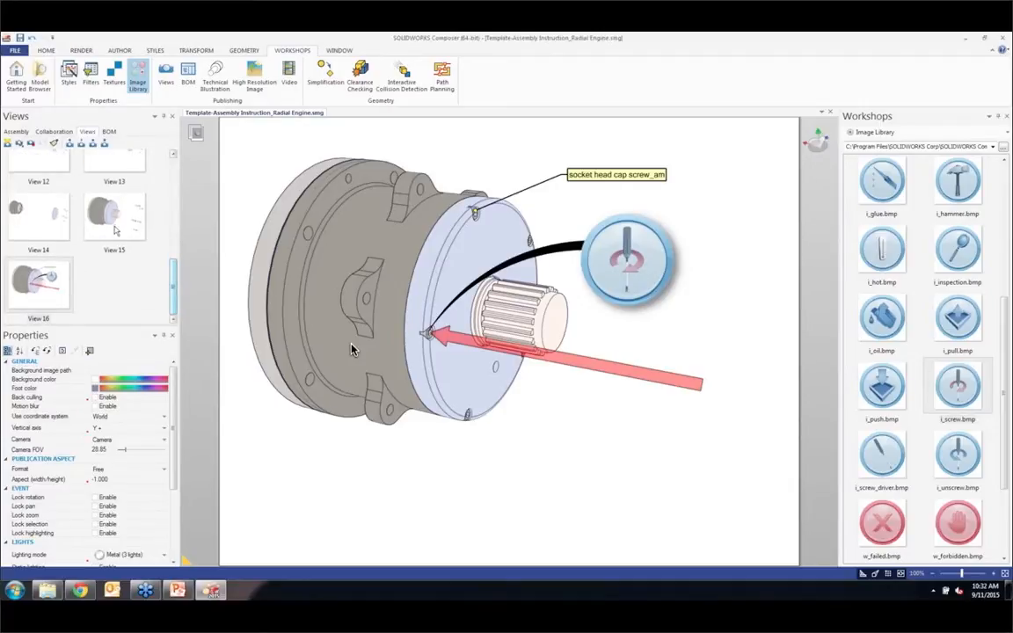
{"action": "left_click", "coordinate": [106, 209]}
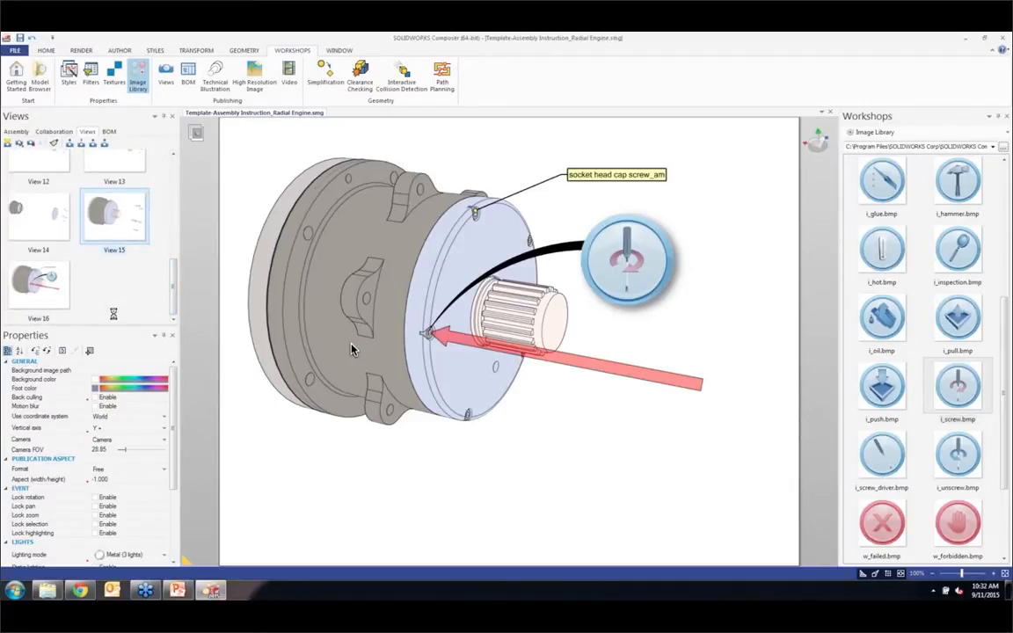
{"action": "left_click", "coordinate": [46, 283]}
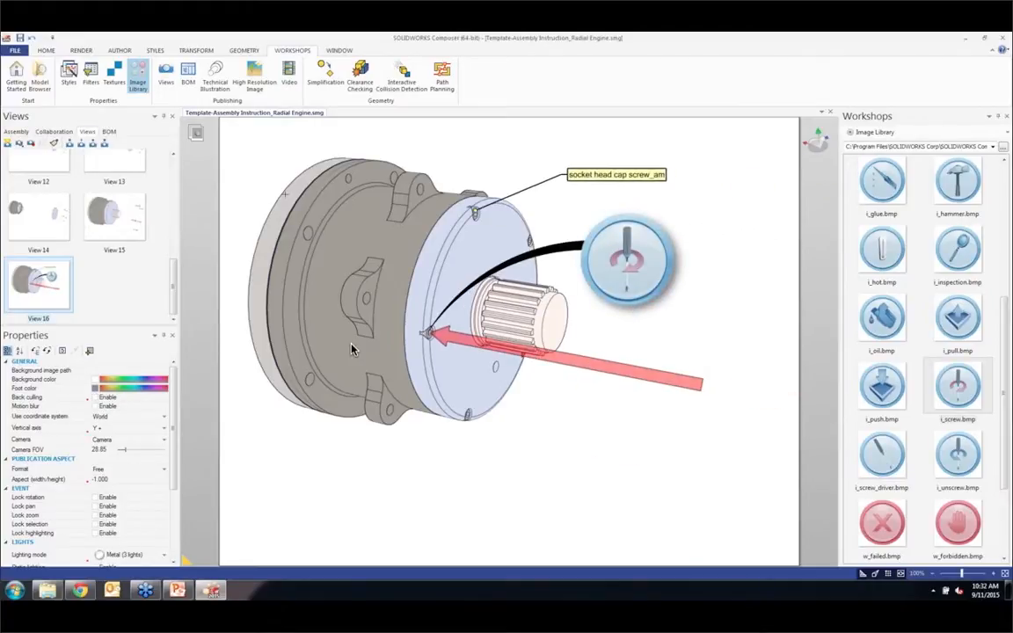
Step: Restore the exploded BOM view, View 7, and label the internal spur gear, placing the label below the gear
{"action": "left_click_drag", "start_coordinate": [173, 270], "coordinate": [173, 184]}
{"action": "left_click", "coordinate": [114, 206]}
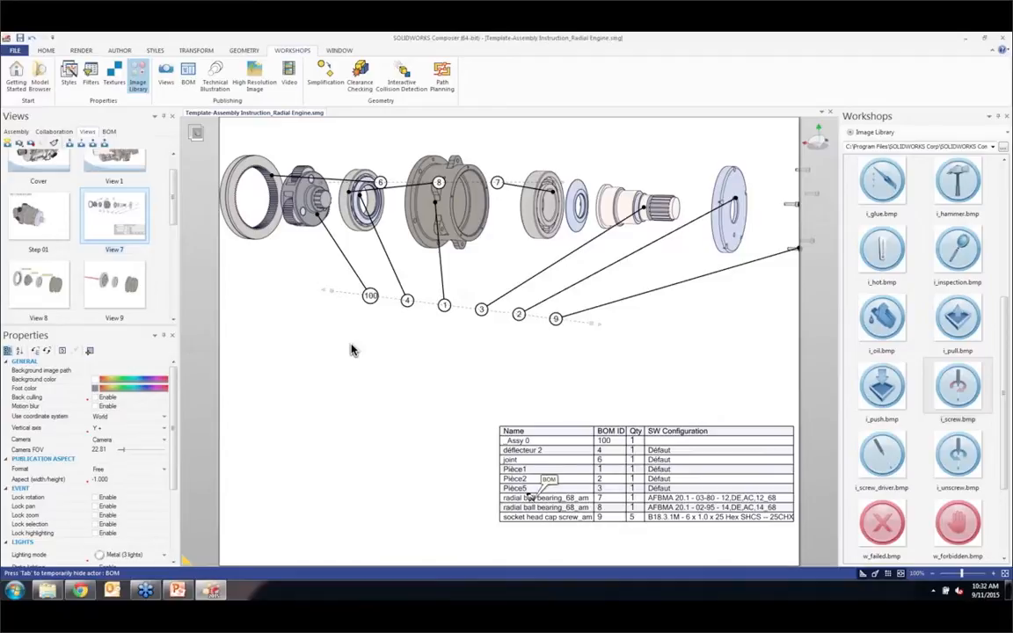
{"action": "double_click", "coordinate": [138, 218]}
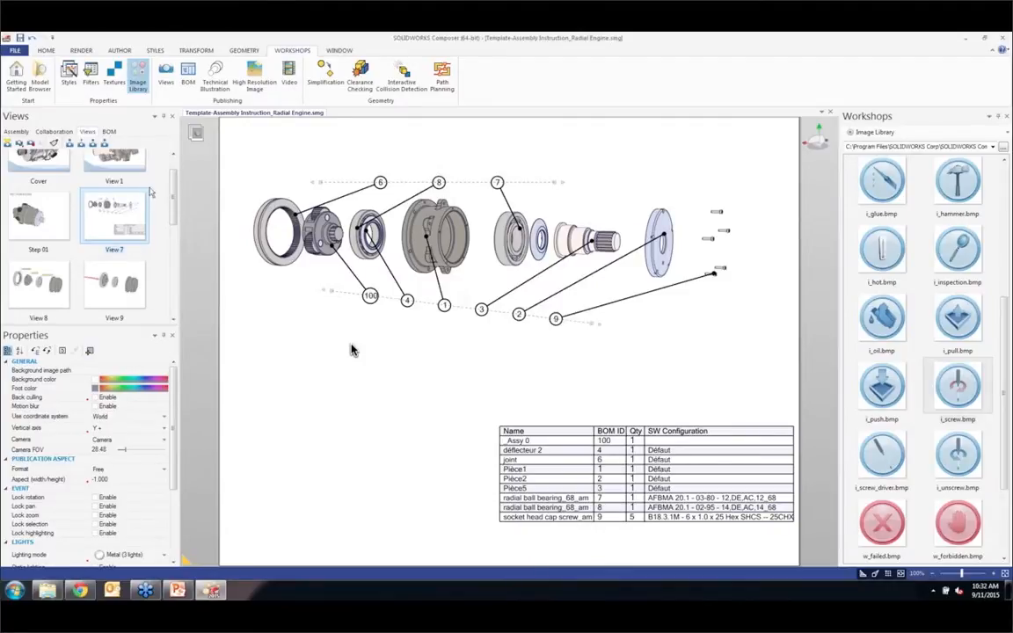
{"action": "left_click", "coordinate": [19, 132]}
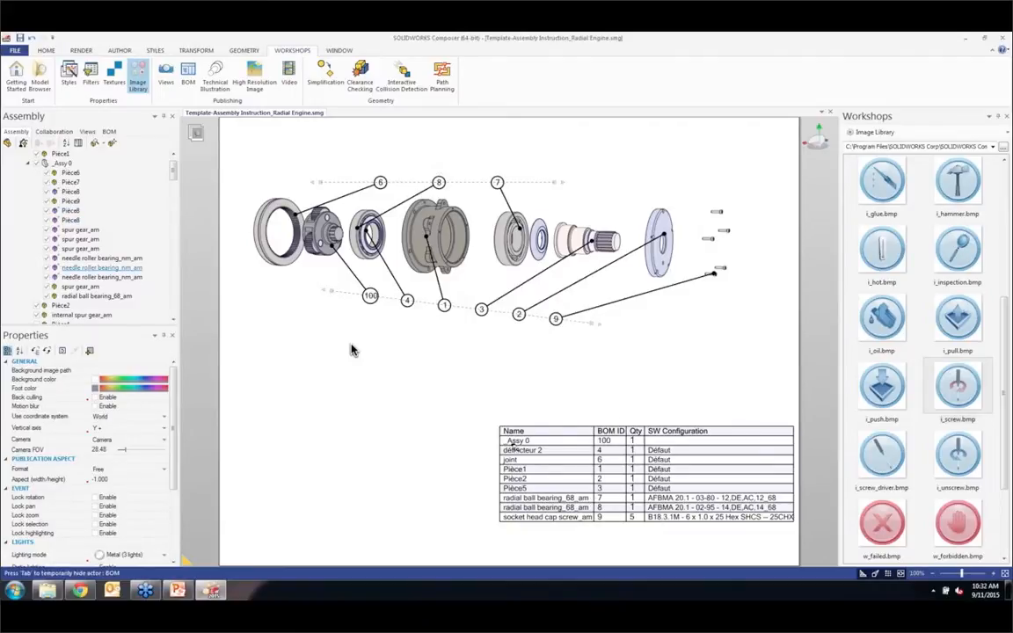
{"action": "left_click", "coordinate": [172, 48]}
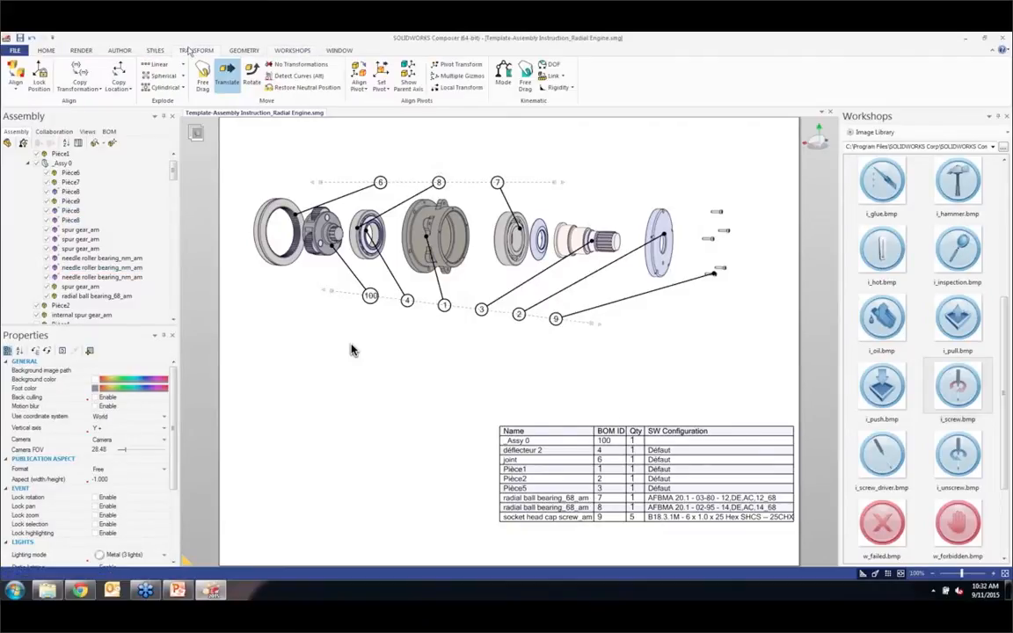
{"action": "left_click", "coordinate": [115, 48]}
{"action": "left_click", "coordinate": [286, 70]}
{"action": "left_click", "coordinate": [282, 261]}
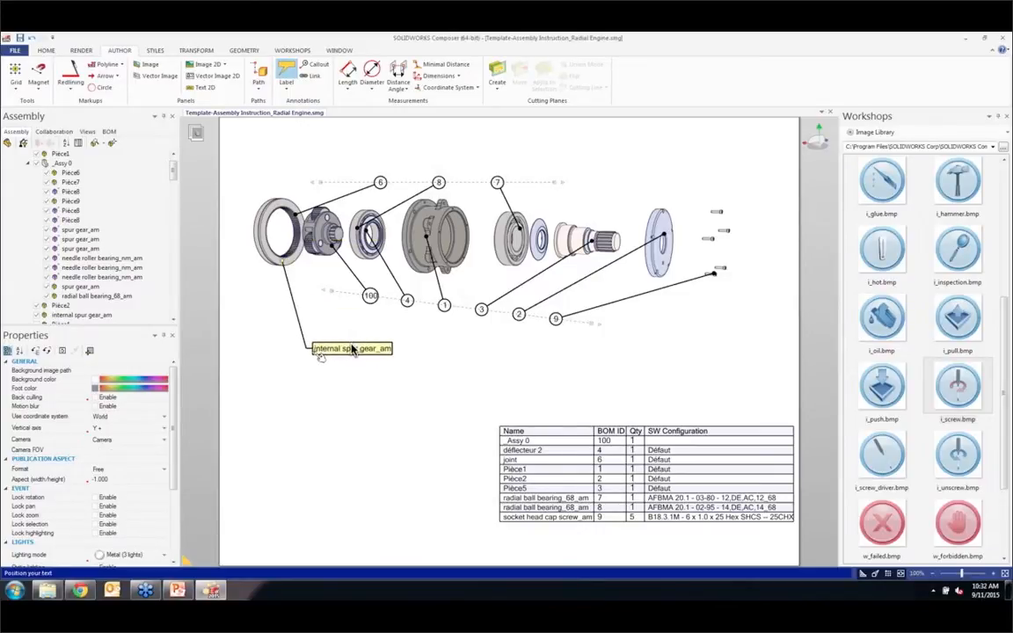
{"action": "left_click", "coordinate": [351, 350]}
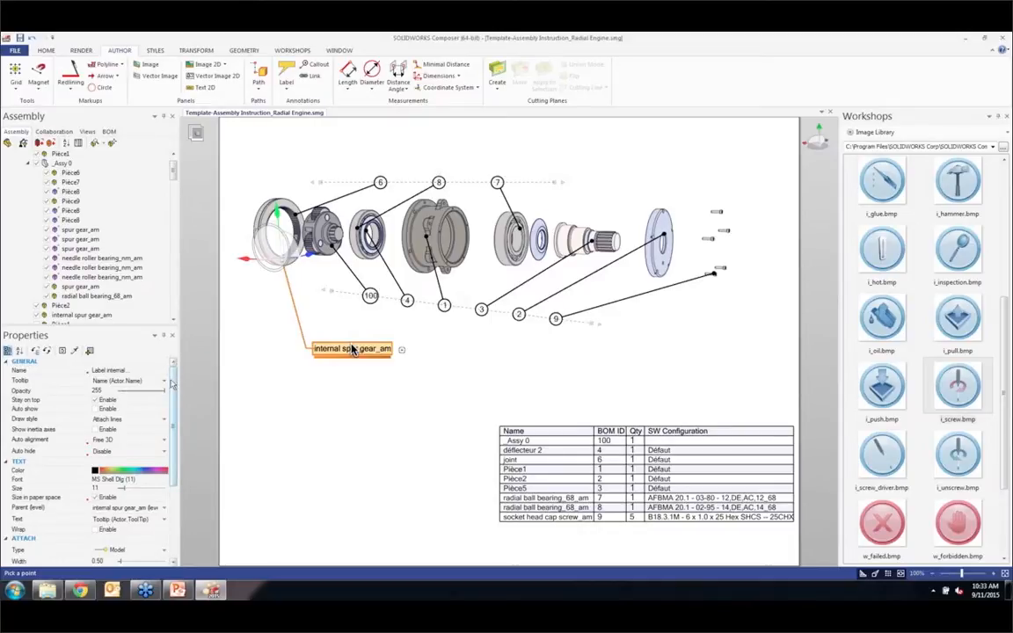
Step: Examine the property sources offered for the internal spur gear label's tooltip and text
{"action": "left_click", "coordinate": [165, 382]}
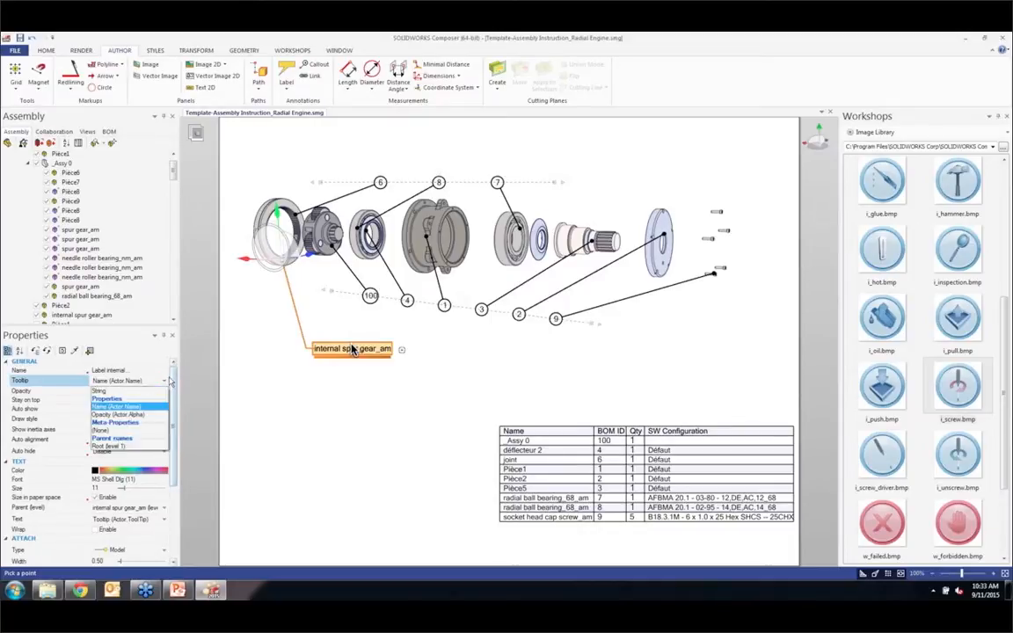
{"action": "left_click", "coordinate": [174, 417]}
{"action": "left_click_drag", "start_coordinate": [174, 420], "coordinate": [174, 429]}
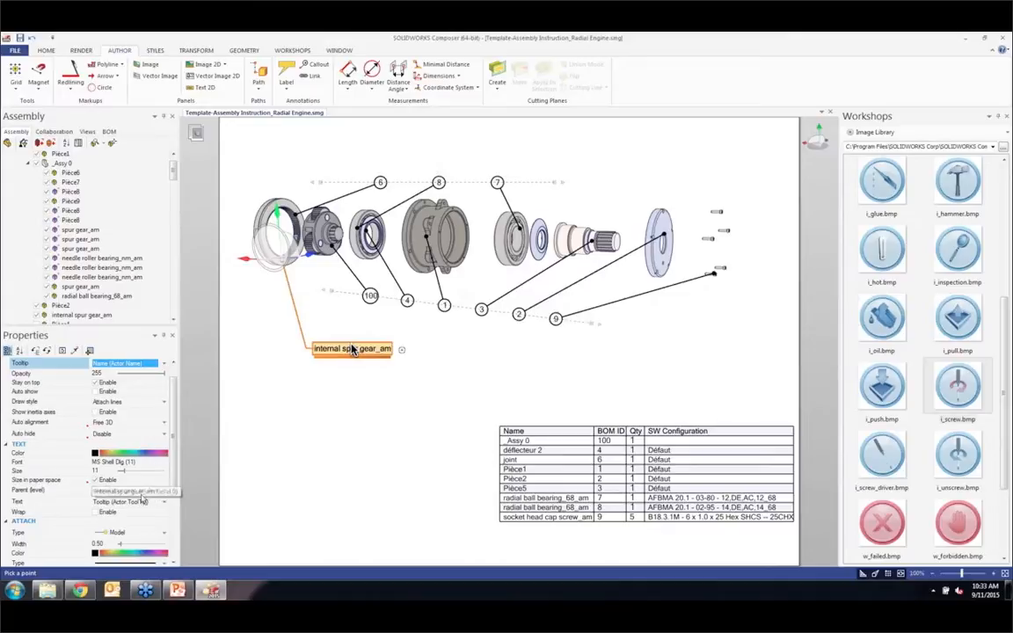
{"action": "left_click", "coordinate": [137, 502]}
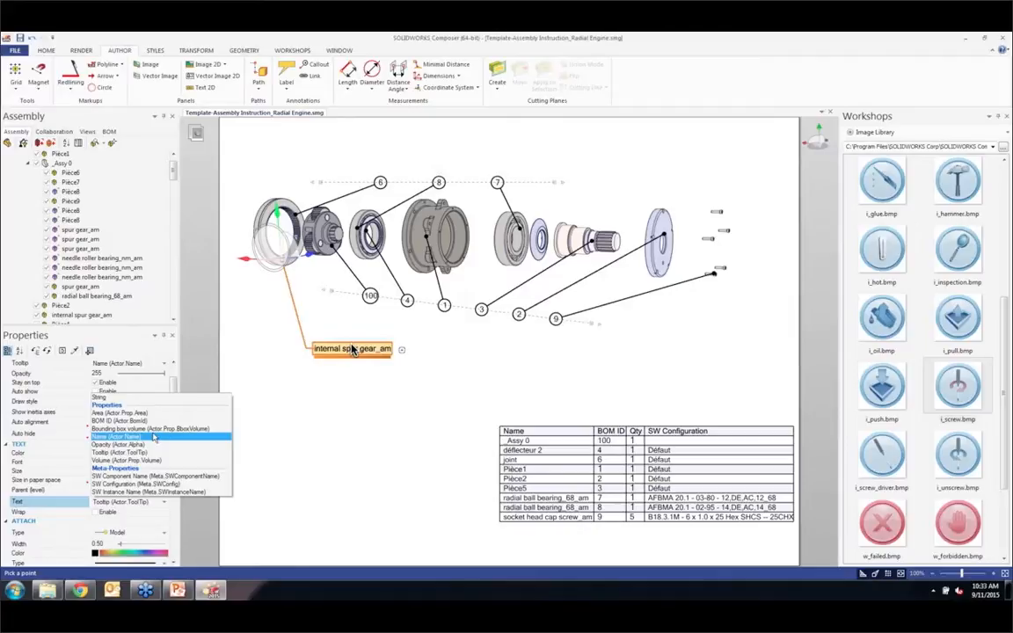
{"action": "left_click", "coordinate": [107, 525]}
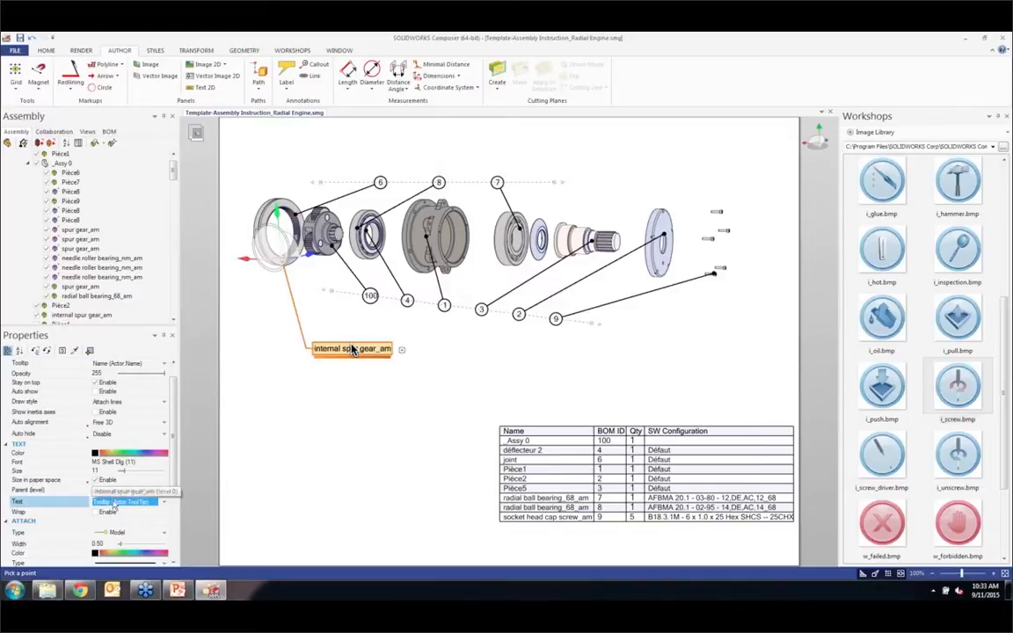
Step: Switch the internal spur gear label's text to a custom String reading TEST PART
{"action": "left_click", "coordinate": [128, 501]}
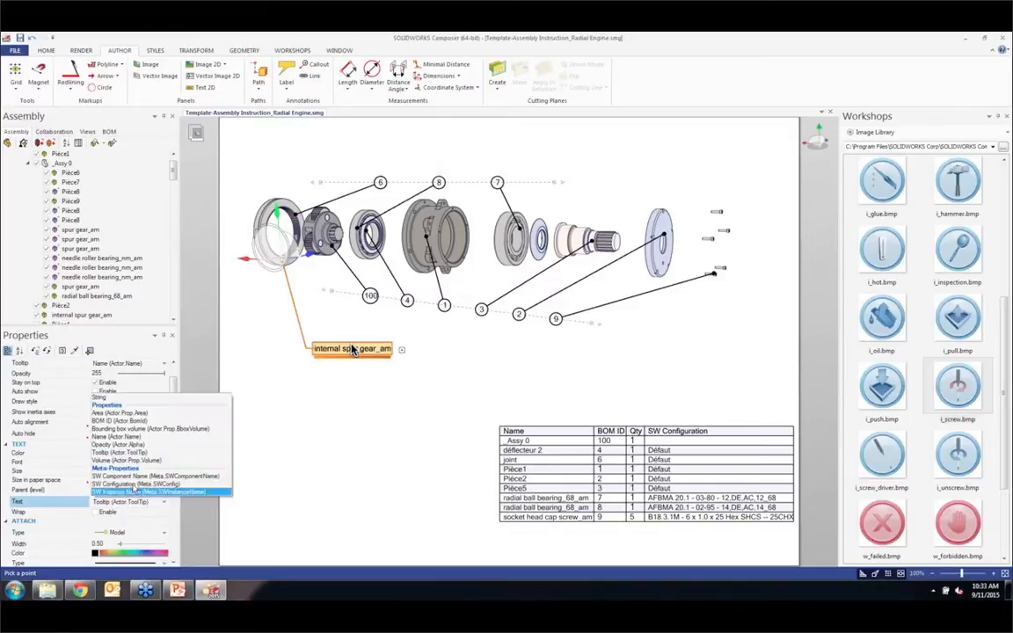
{"action": "left_click", "coordinate": [106, 397]}
{"action": "left_click", "coordinate": [141, 500]}
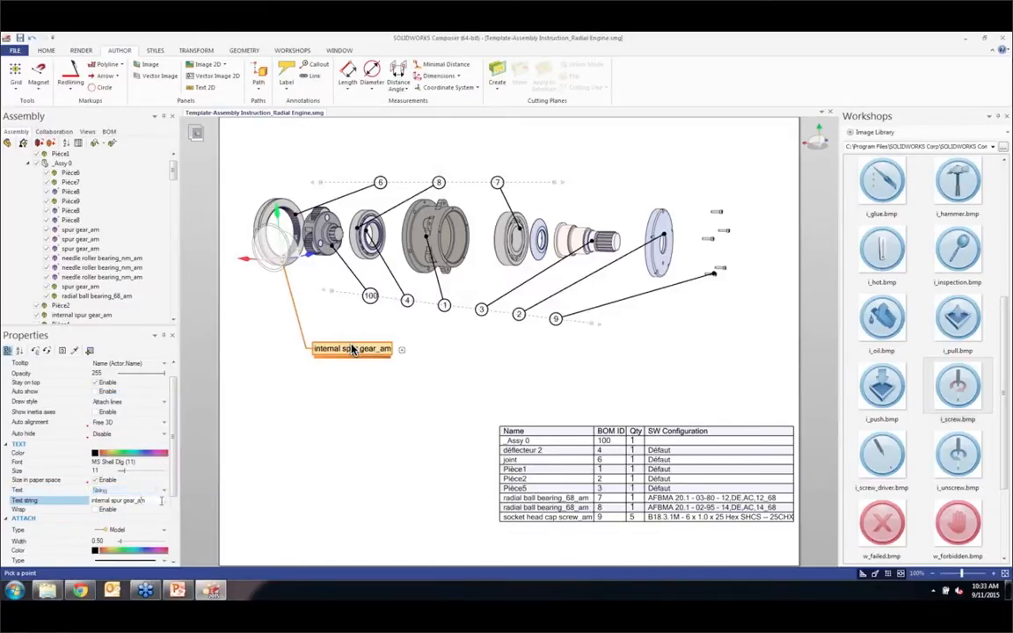
{"action": "left_click", "coordinate": [165, 501]}
{"action": "key", "text": "ctrl+a"}
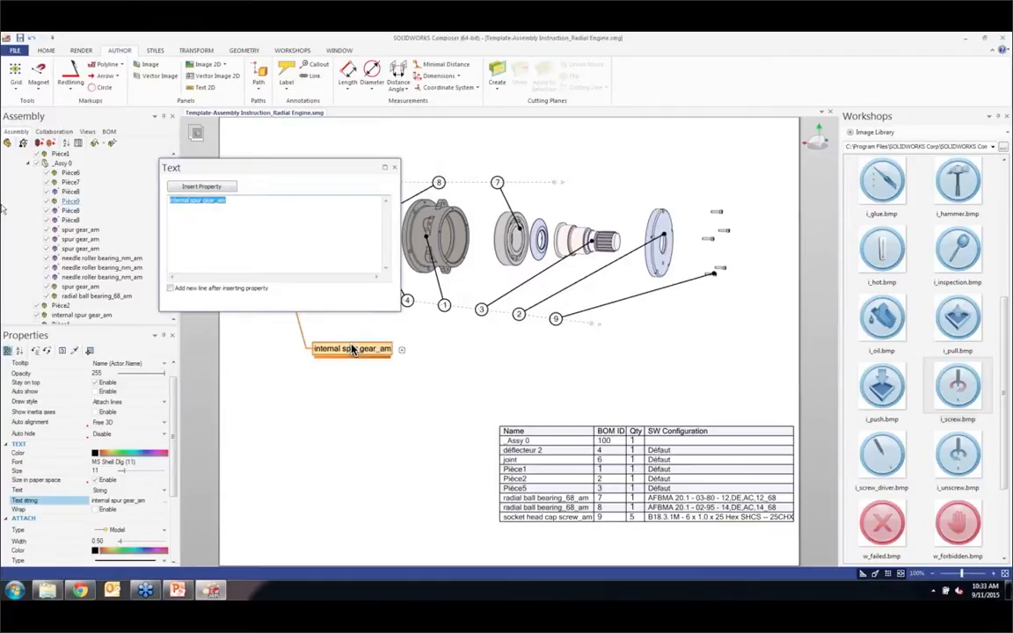
{"action": "type", "text": "TEST PART"}
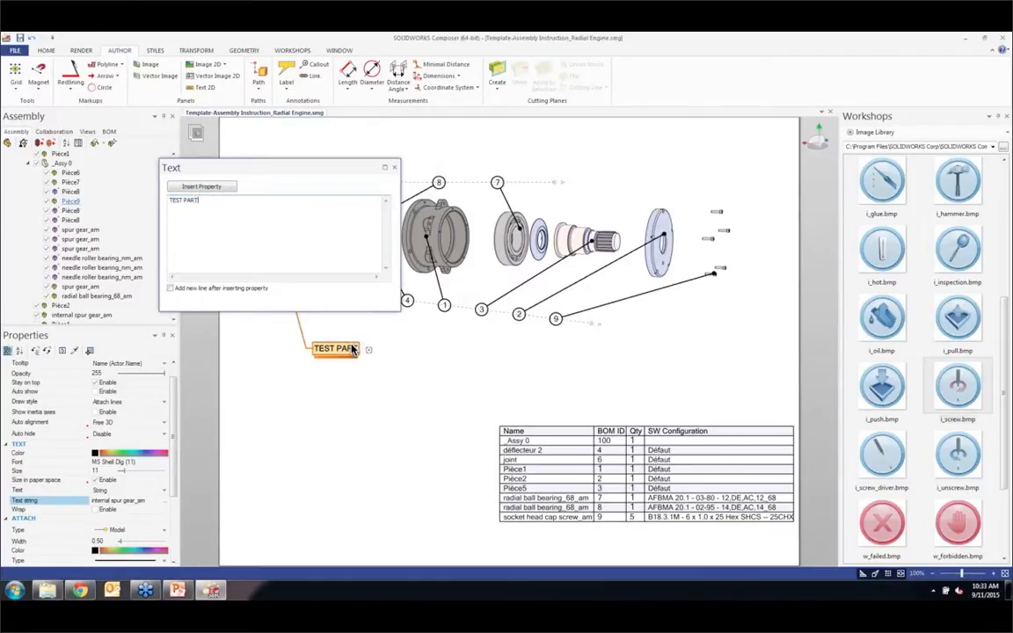
{"action": "left_click", "coordinate": [394, 167]}
{"action": "left_click", "coordinate": [388, 481]}
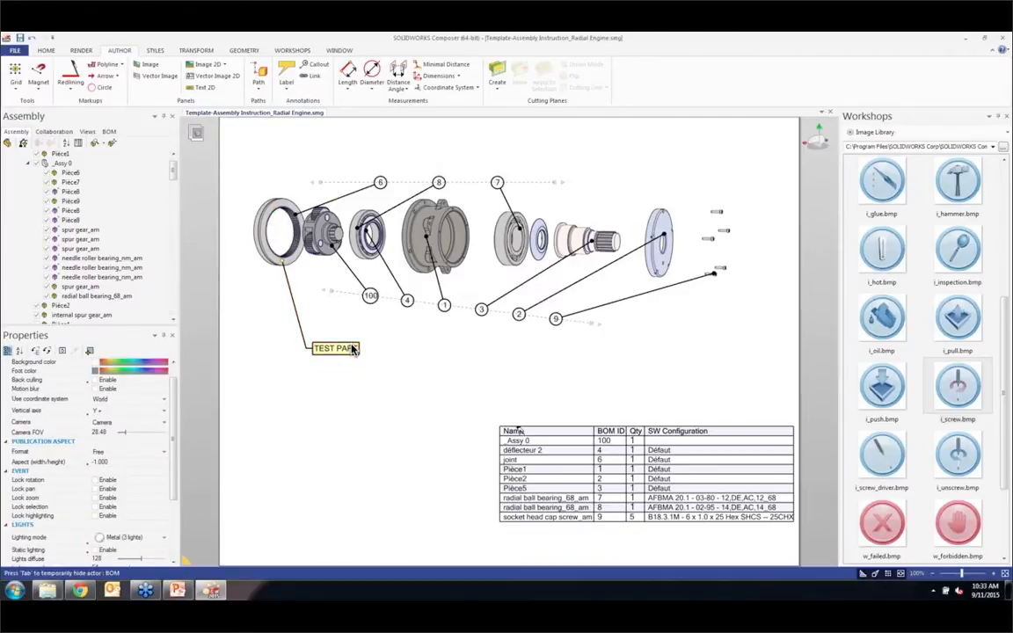
Step: Rename the Pièce9 part inside the _Assy 0 subassembly as TEST
{"action": "left_click", "coordinate": [74, 201]}
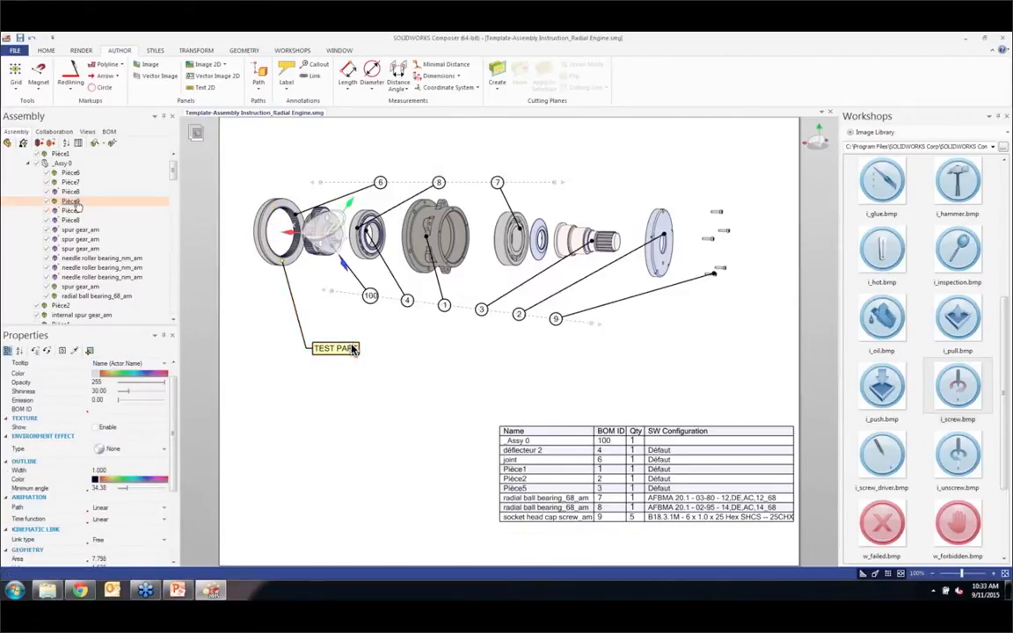
{"action": "left_click", "coordinate": [74, 202]}
{"action": "type", "text": "TEST"}
{"action": "key", "text": "Return"}
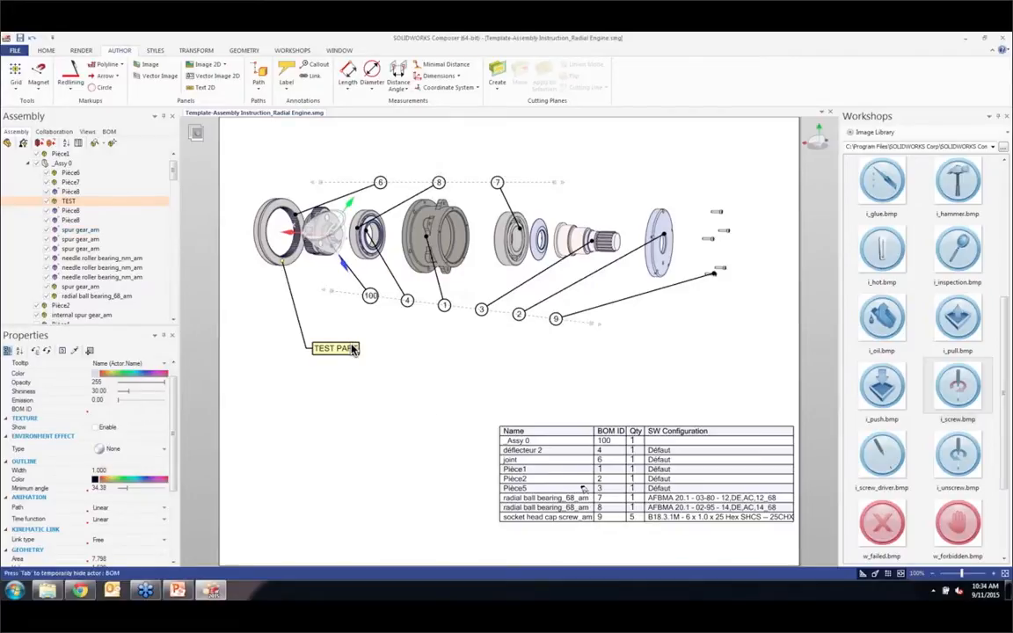
{"action": "left_click", "coordinate": [343, 461]}
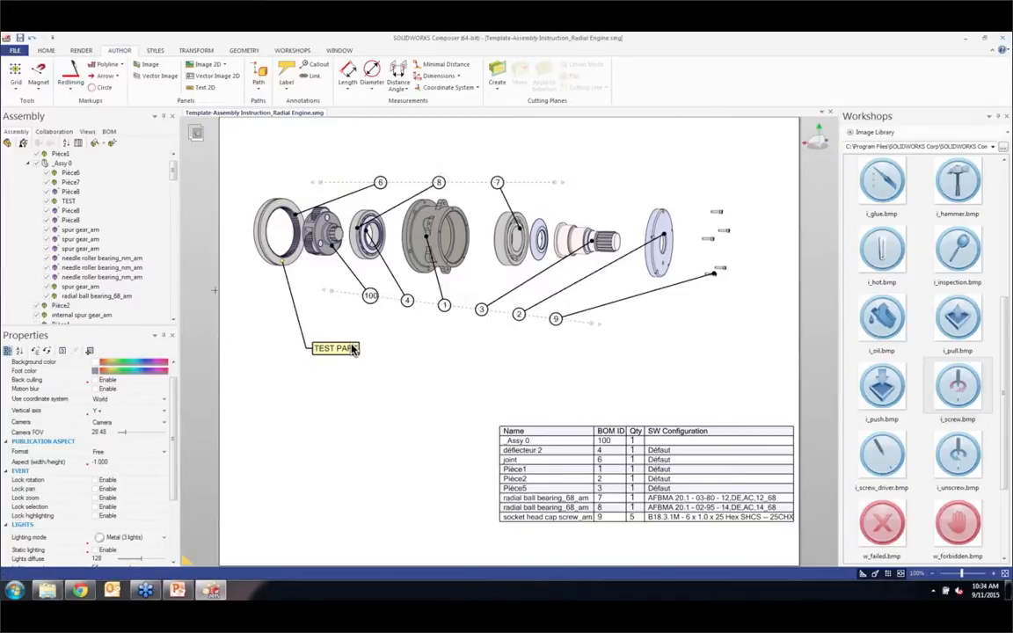
Step: Locate the _Assy 0 subassembly in the assembly tree and collapse its list of parts
{"action": "left_click_drag", "start_coordinate": [173, 173], "coordinate": [173, 162]}
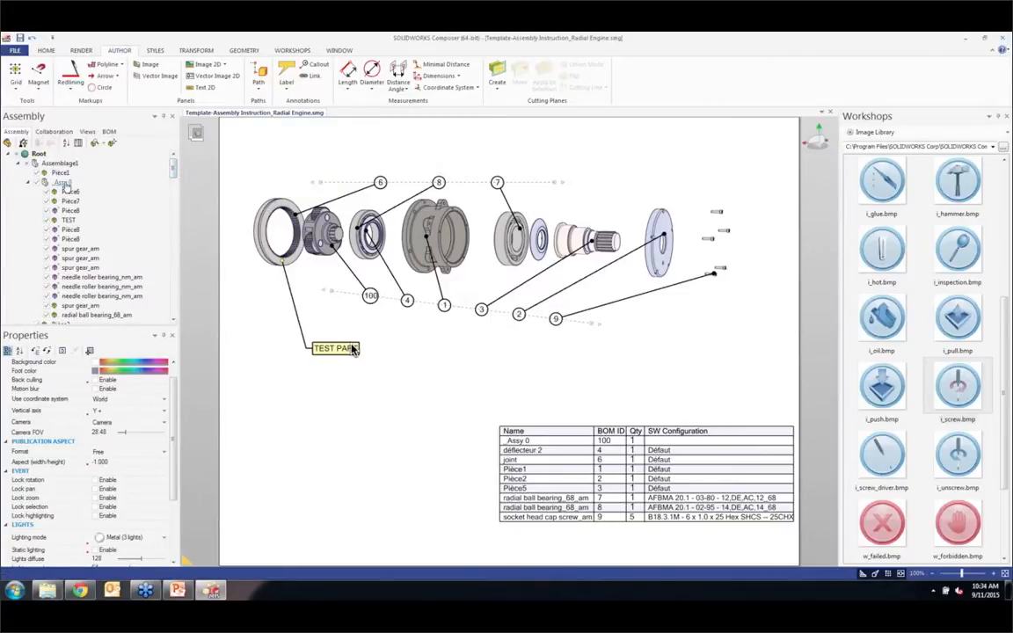
{"action": "left_click", "coordinate": [65, 184]}
{"action": "left_click", "coordinate": [286, 424]}
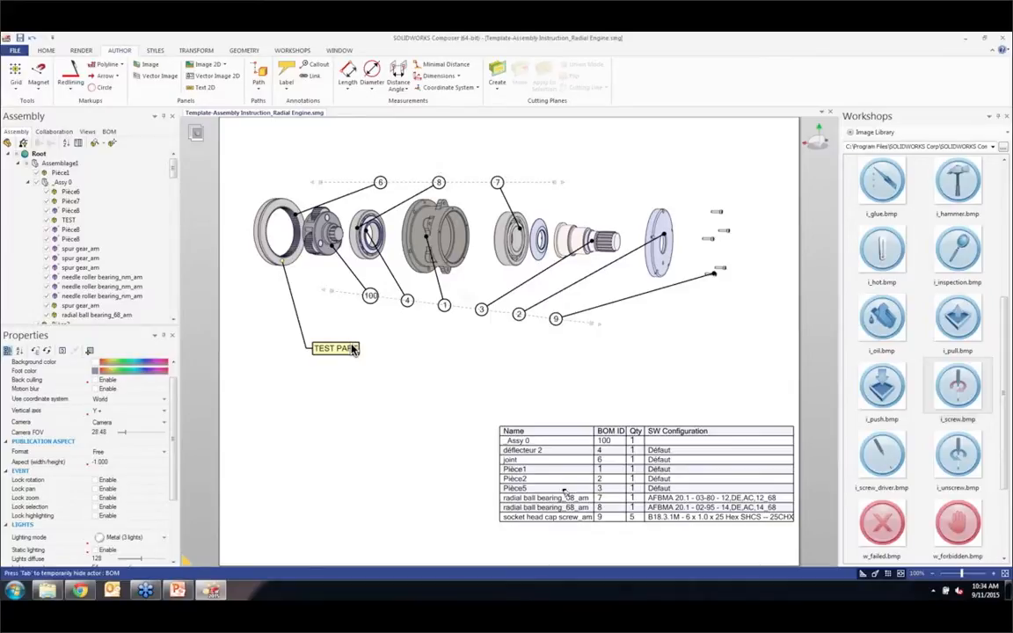
{"action": "left_click", "coordinate": [27, 182]}
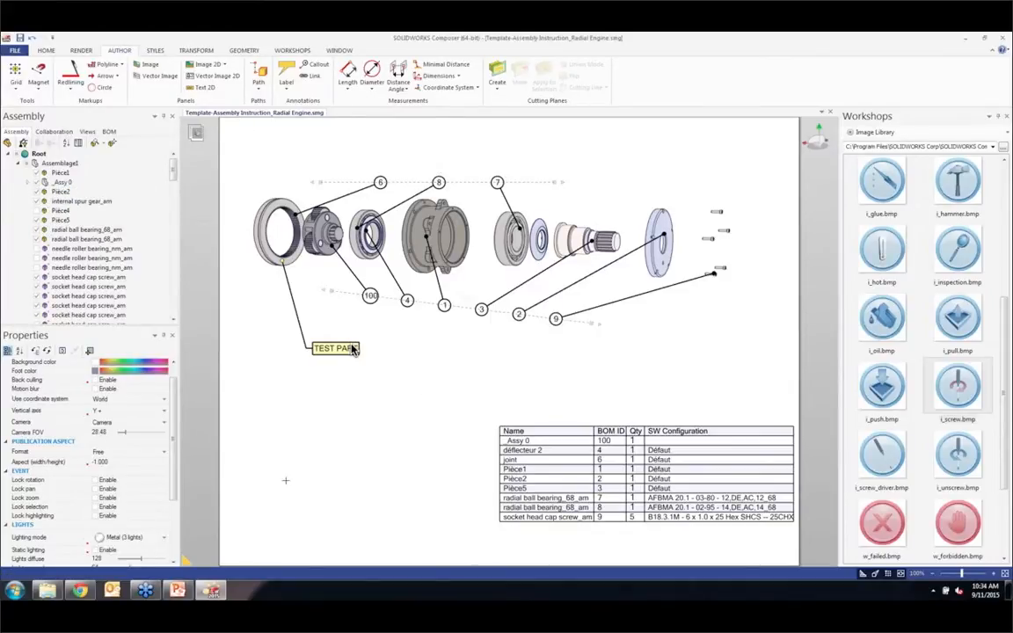
Step: Restore the Step 01 view of the complete engine and capture it as a new view after View 16
{"action": "left_click", "coordinate": [87, 131]}
{"action": "scroll", "coordinate": [88, 228], "scroll_direction": "down", "scroll_amount": 5}
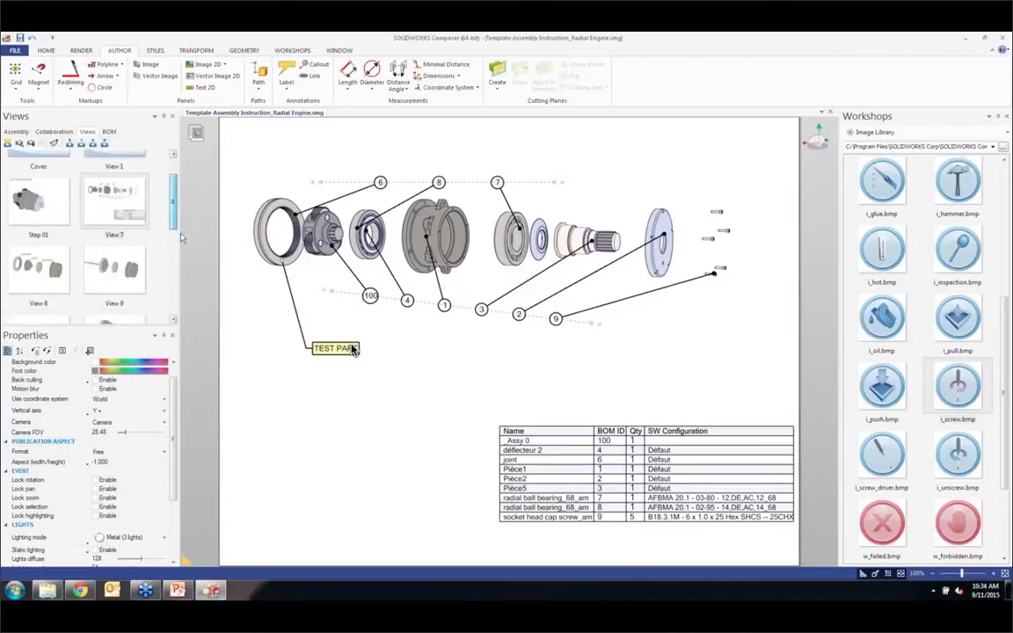
{"action": "left_click", "coordinate": [57, 279]}
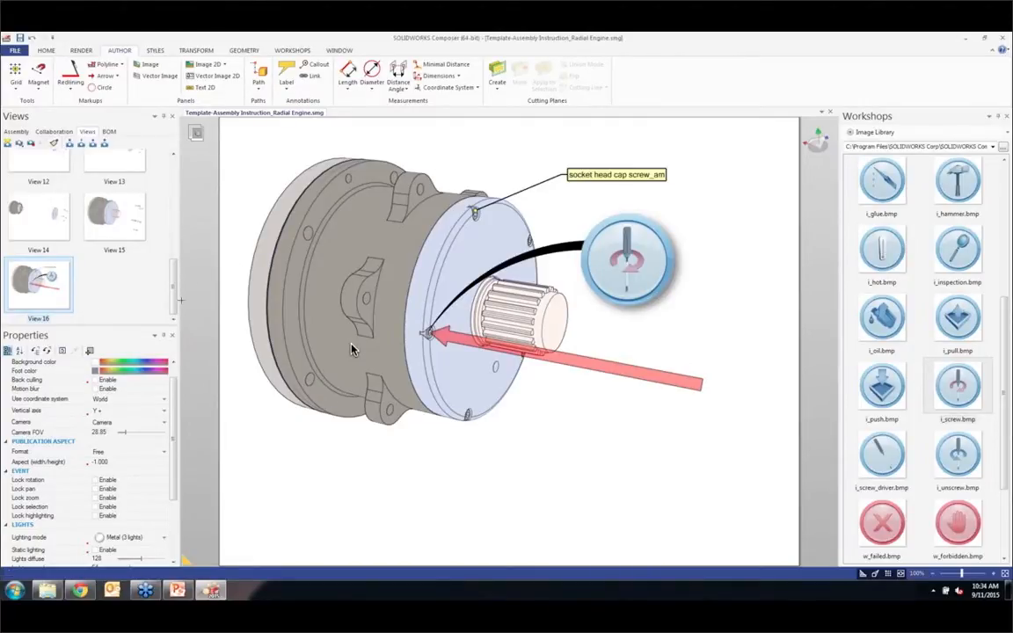
{"action": "left_click_drag", "start_coordinate": [177, 283], "coordinate": [183, 322]}
{"action": "scroll", "coordinate": [157, 281], "scroll_direction": "up", "scroll_amount": 10}
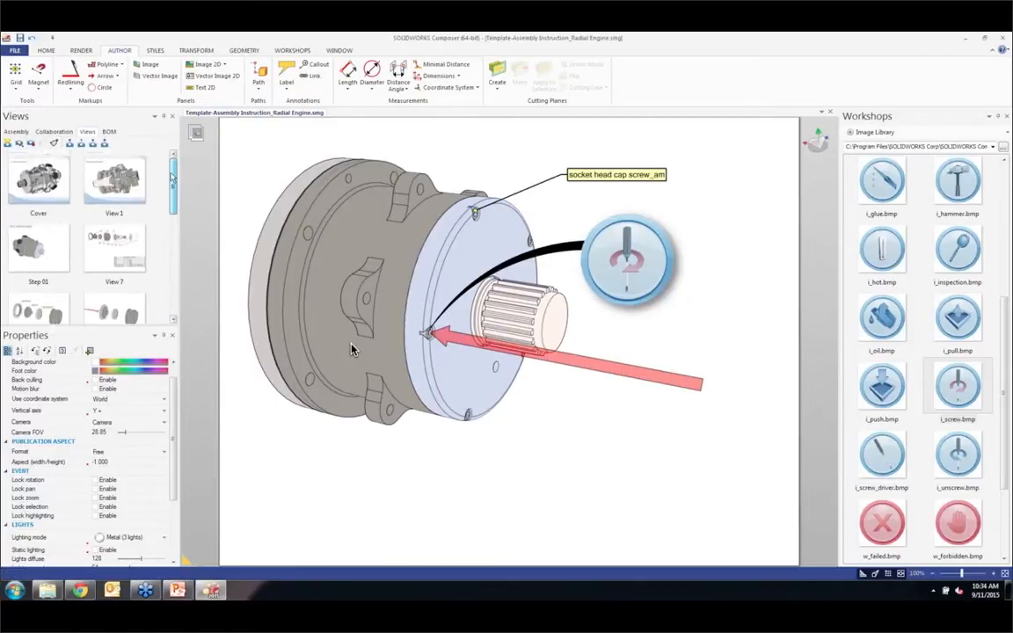
{"action": "left_click", "coordinate": [42, 250]}
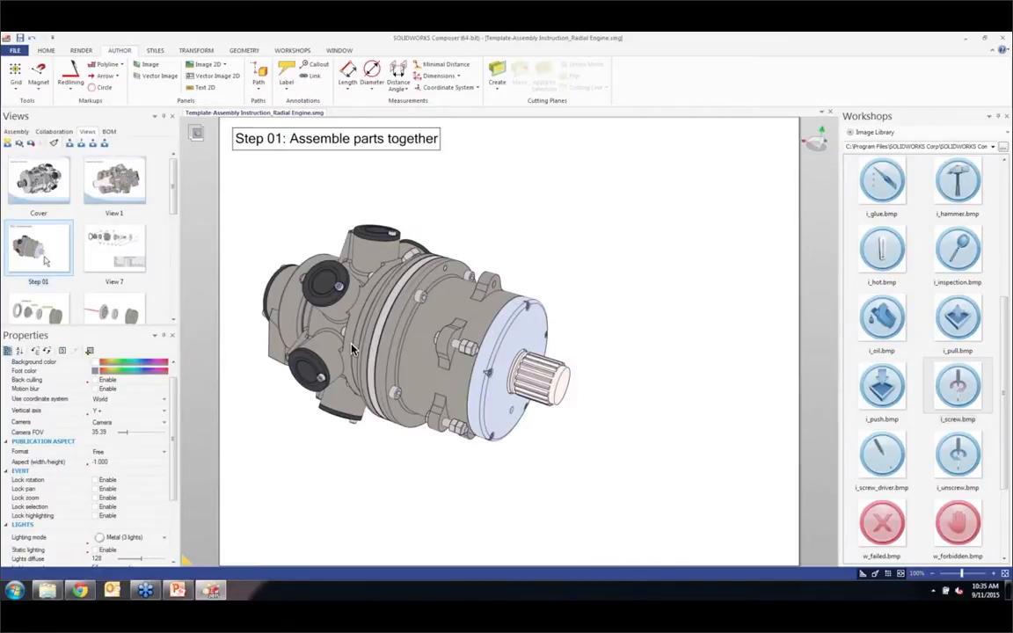
{"action": "scroll", "coordinate": [143, 286], "scroll_direction": "down", "scroll_amount": 10}
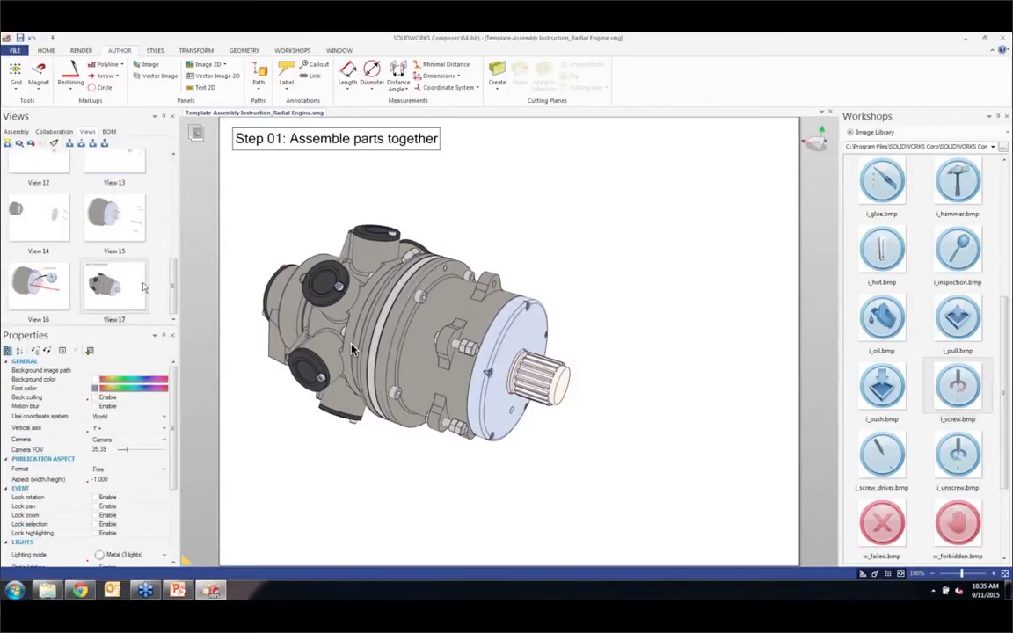
Step: Select the gearbox components in View 16 and carry that selection into the Step 01 complete-engine view, View 17
{"action": "left_click", "coordinate": [59, 264]}
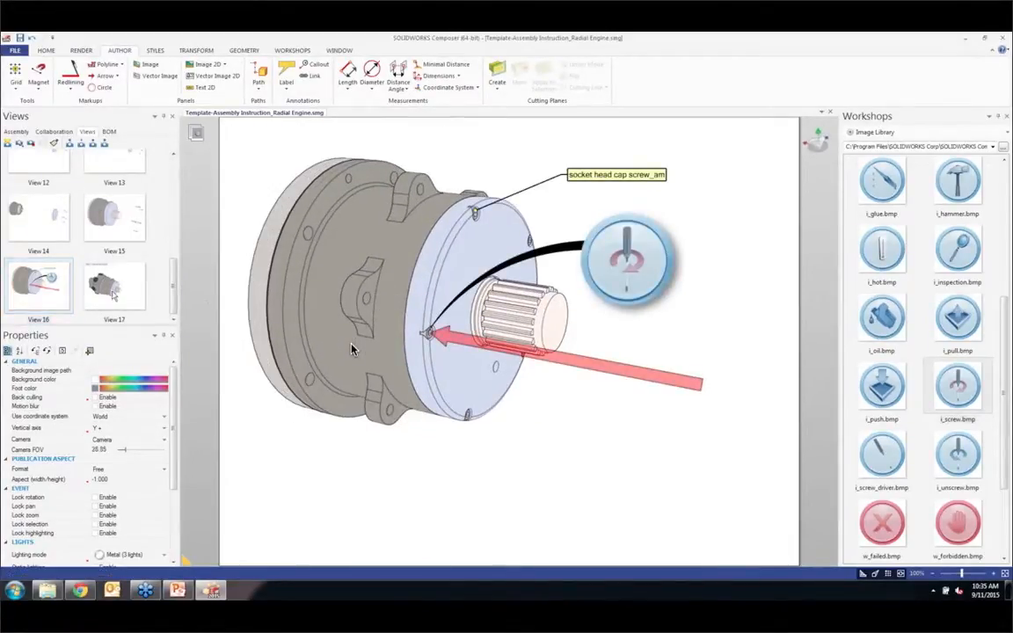
{"action": "left_click", "coordinate": [112, 293]}
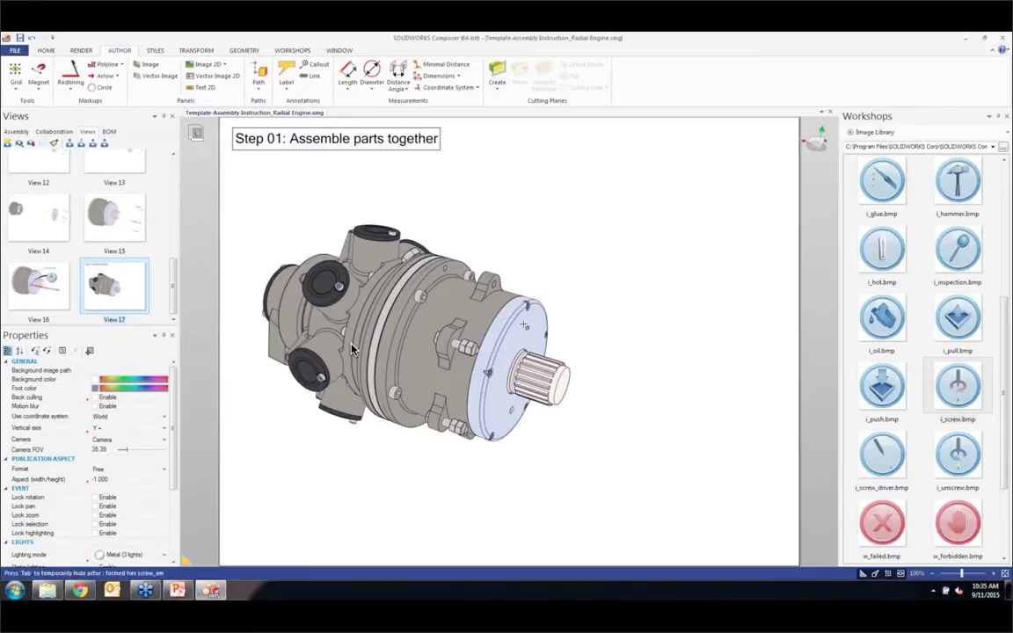
{"action": "double_click", "coordinate": [51, 275]}
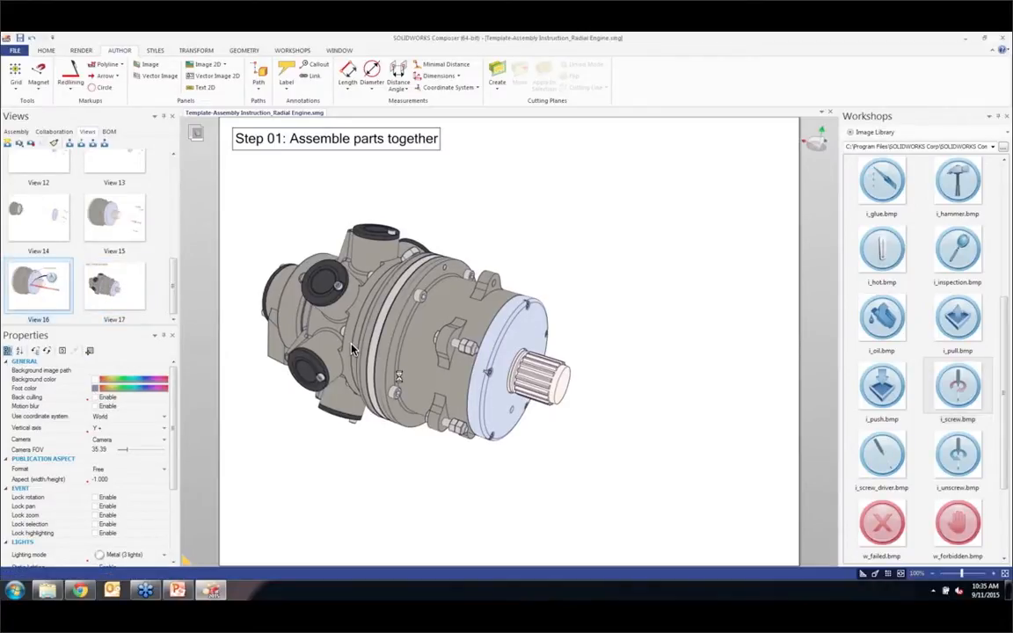
{"action": "left_click_drag", "start_coordinate": [242, 154], "coordinate": [557, 456]}
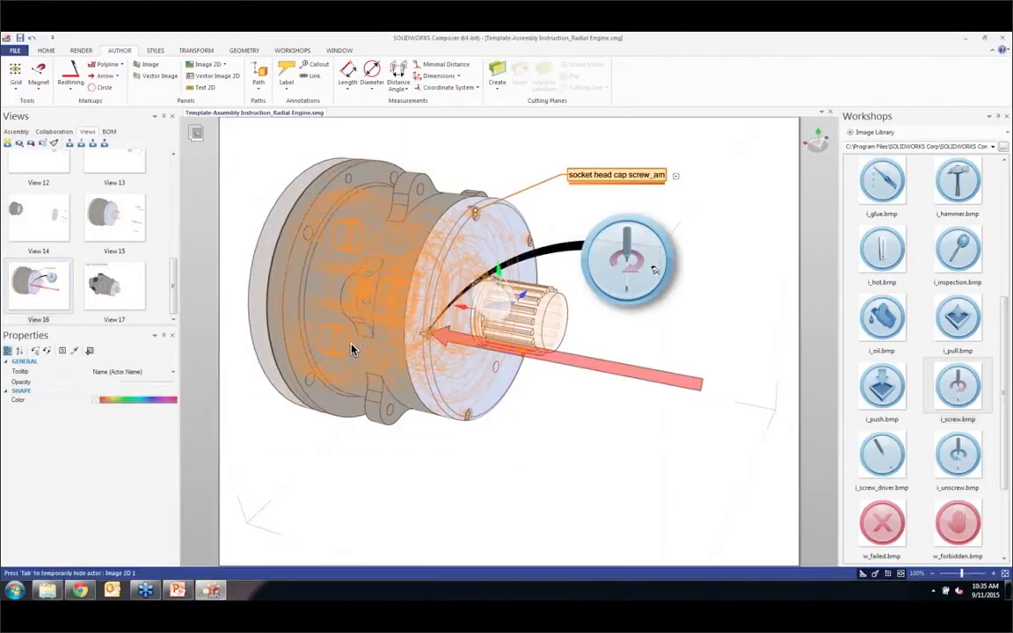
{"action": "double_click", "coordinate": [129, 281]}
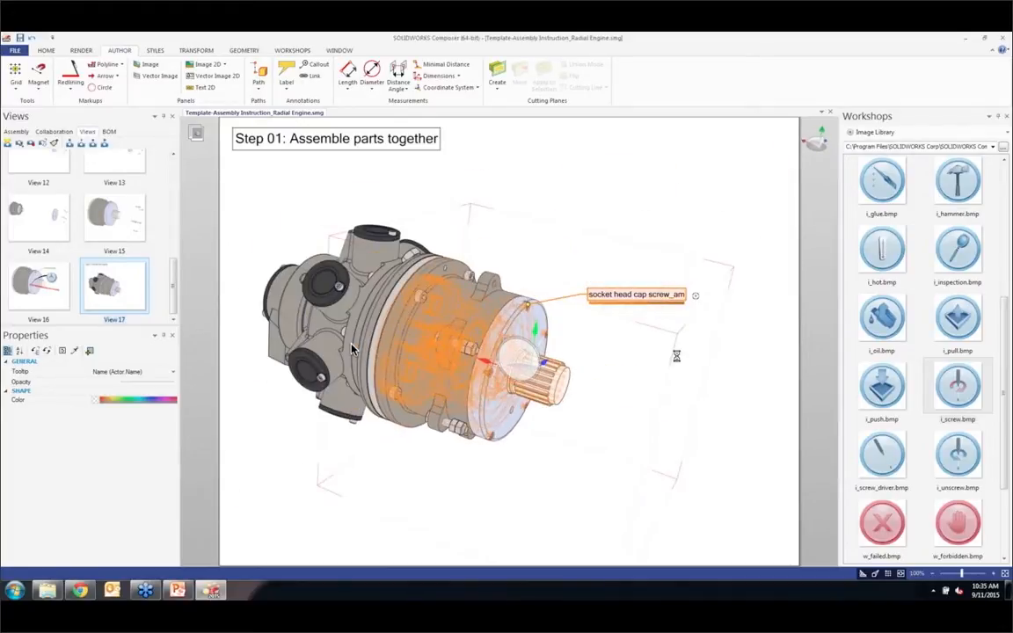
Step: Translate the selected gearbox along the shaft axis, away from the radial cylinder block
{"action": "left_click", "coordinate": [196, 51]}
{"action": "left_click", "coordinate": [228, 76]}
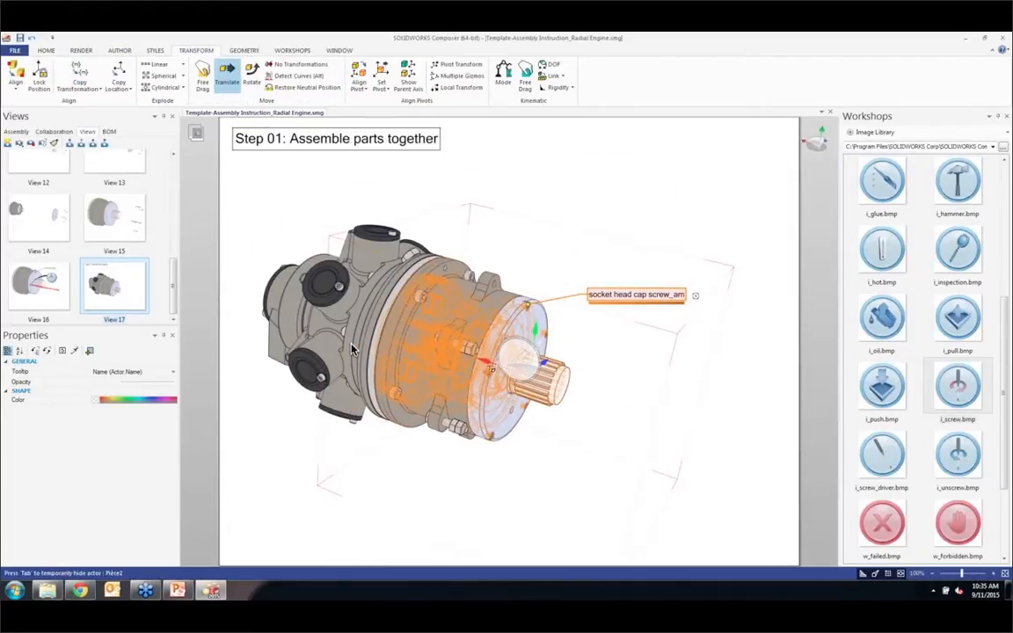
{"action": "left_click_drag", "start_coordinate": [489, 366], "coordinate": [667, 429]}
{"action": "right_click_drag", "start_coordinate": [581, 363], "coordinate": [541, 313]}
{"action": "middle_click_drag", "start_coordinate": [540, 313], "coordinate": [622, 344]}
{"action": "scroll", "coordinate": [534, 334], "scroll_direction": "down", "scroll_amount": 3}
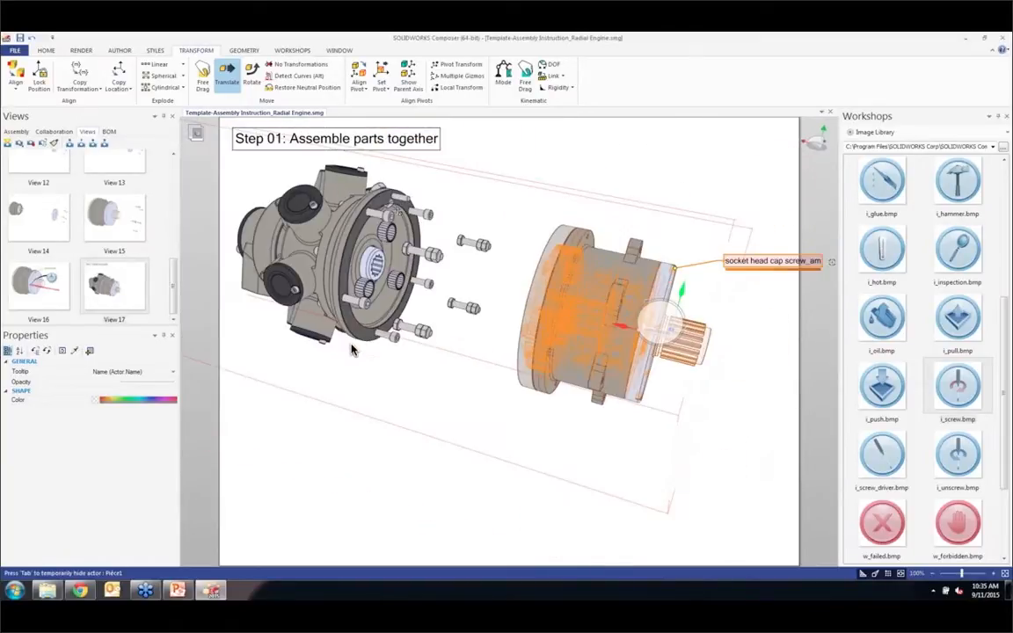
Step: Select the socket head cap screws at the cylinder block's flange and translate them along the axis past the gearbox output shaft
{"action": "left_click", "coordinate": [427, 214]}
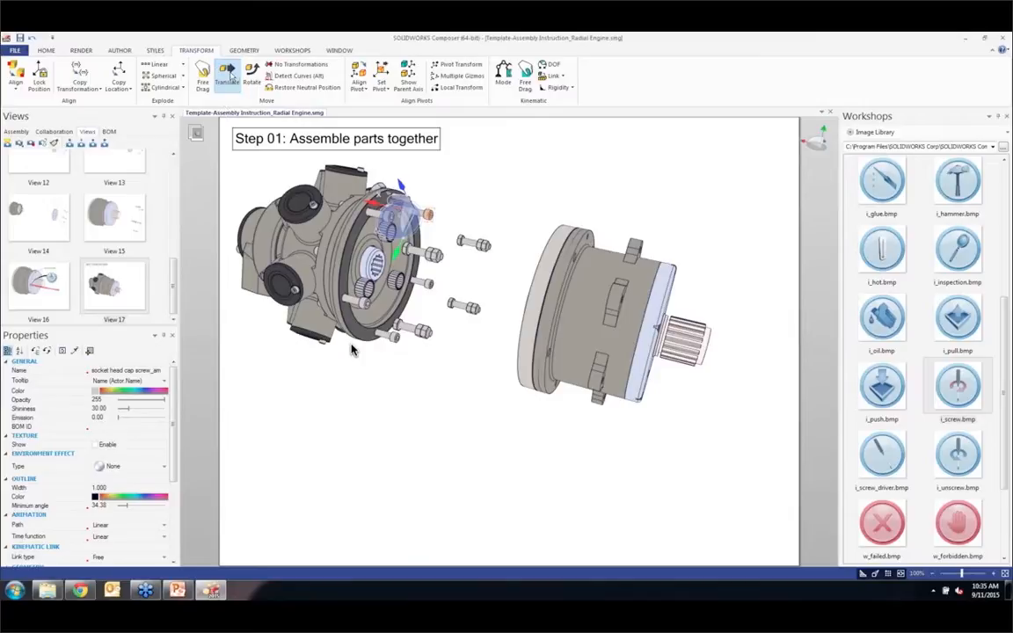
{"action": "key", "text": "Escape"}
{"action": "left_click", "coordinate": [388, 216], "text": "ctrl"}
{"action": "left_click", "coordinate": [436, 255], "text": "ctrl"}
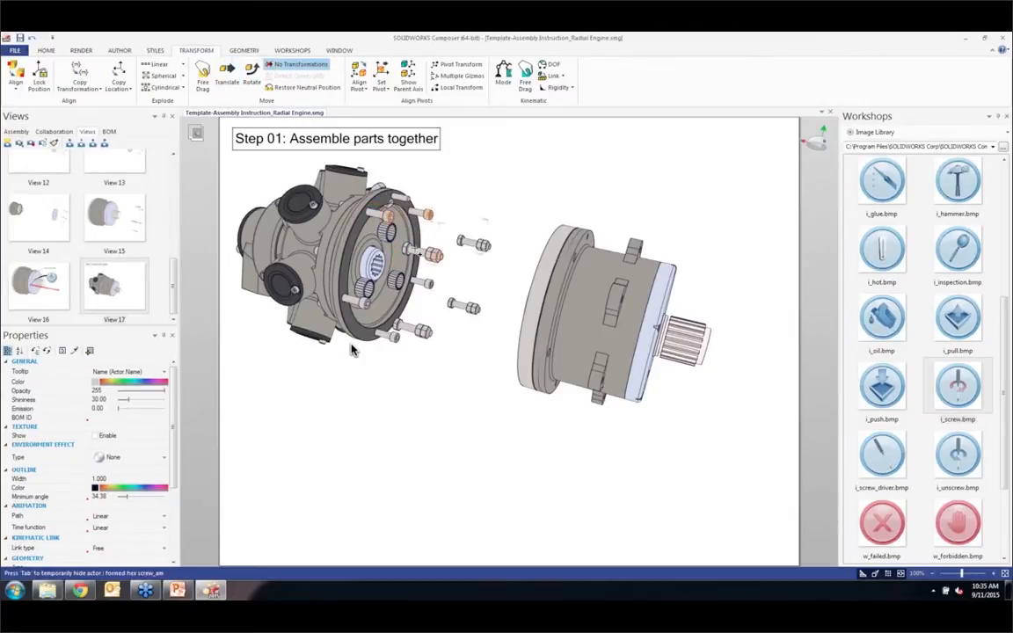
{"action": "left_click", "coordinate": [428, 284], "text": "ctrl"}
{"action": "left_click", "coordinate": [395, 338], "text": "ctrl"}
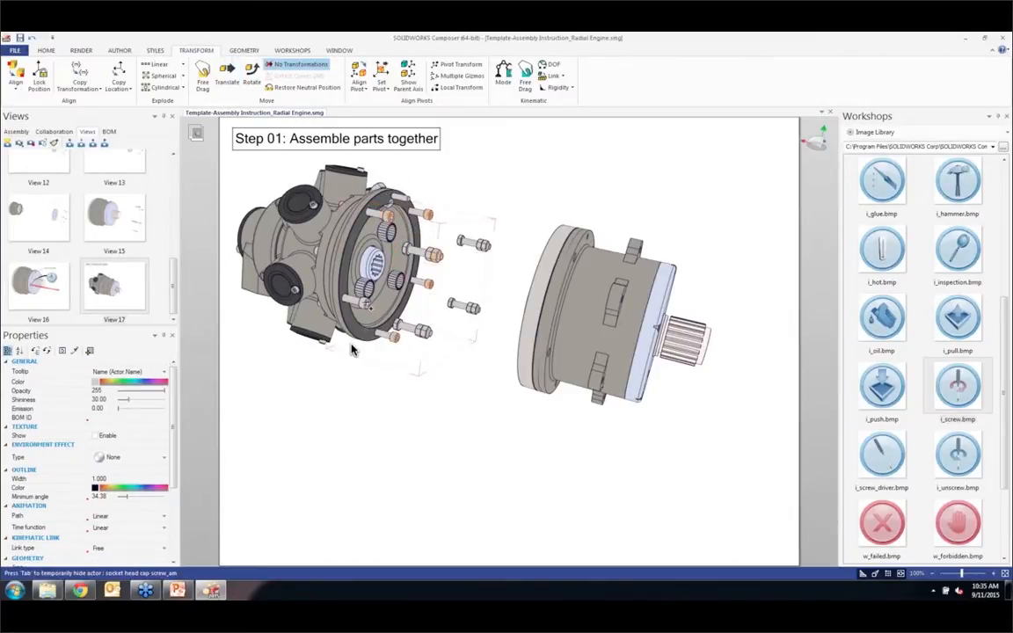
{"action": "left_click", "coordinate": [363, 304], "text": "ctrl"}
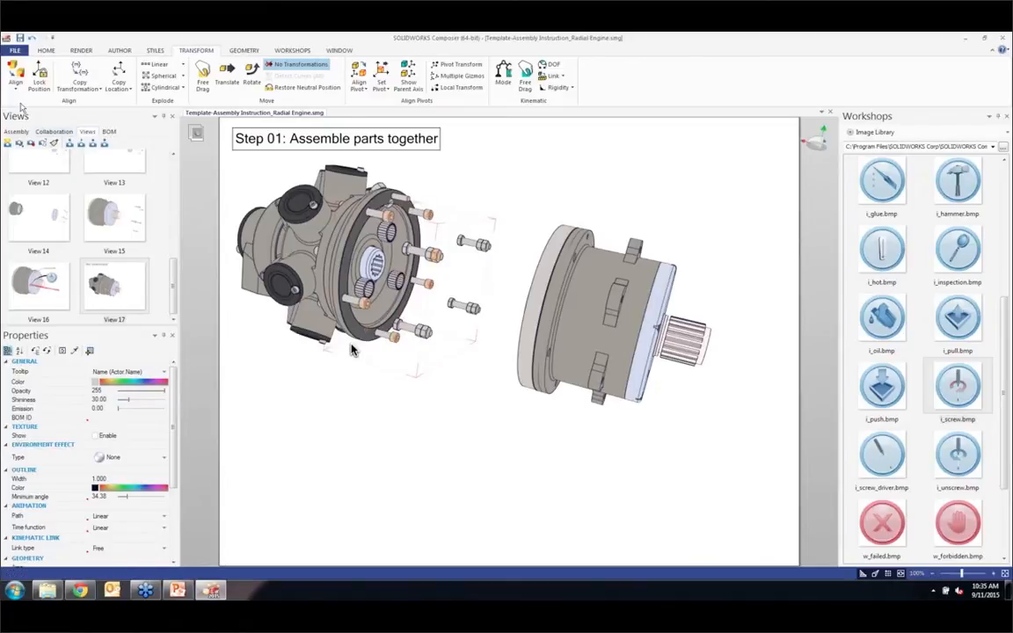
{"action": "left_click", "coordinate": [229, 75]}
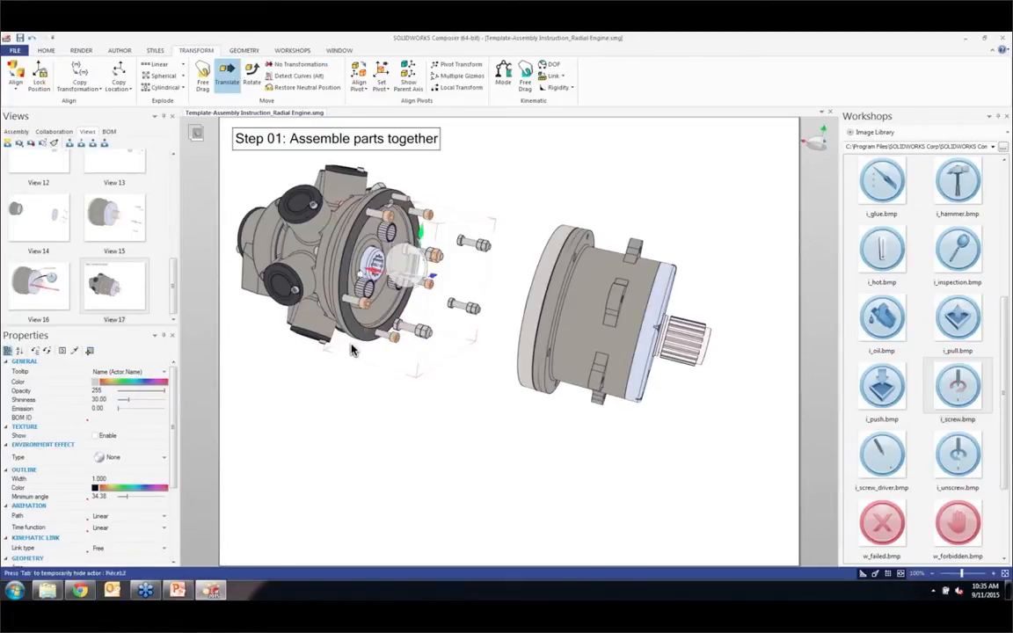
{"action": "left_click_drag", "start_coordinate": [325, 245], "coordinate": [832, 397]}
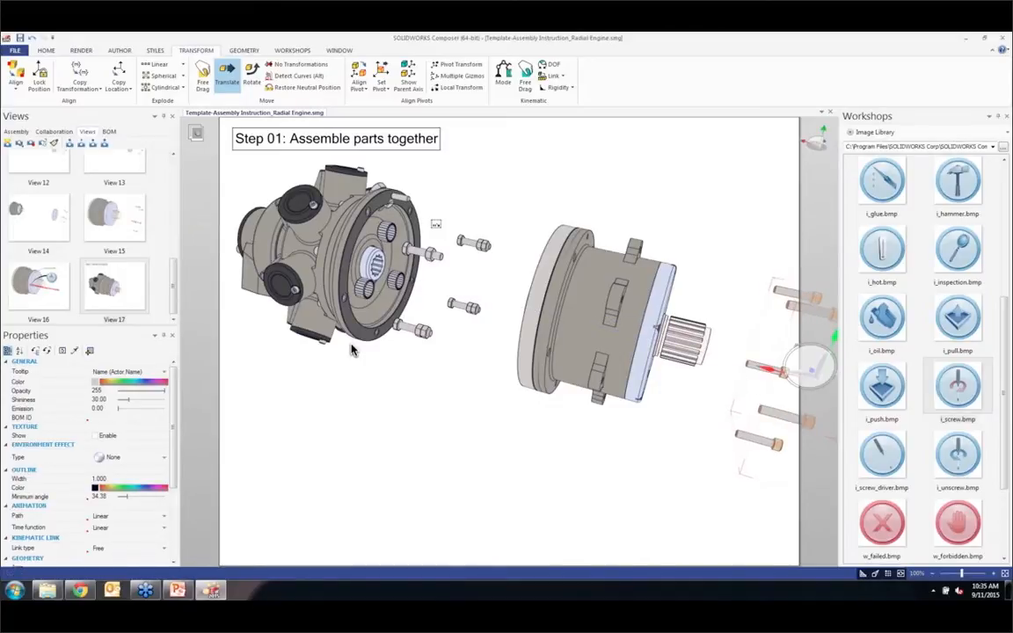
Step: Translate the hex nuts along the axis to between the output shaft and cap screws, leaving the hex screws near the cylinder block
{"action": "mouse_move", "coordinate": [431, 219]}
{"action": "left_mouse_down"}
{"action": "mouse_move", "coordinate": [503, 325]}
{"action": "mouse_move", "coordinate": [512, 215]}
{"action": "left_mouse_up"}
{"action": "left_click_drag", "start_coordinate": [505, 254], "coordinate": [474, 233]}
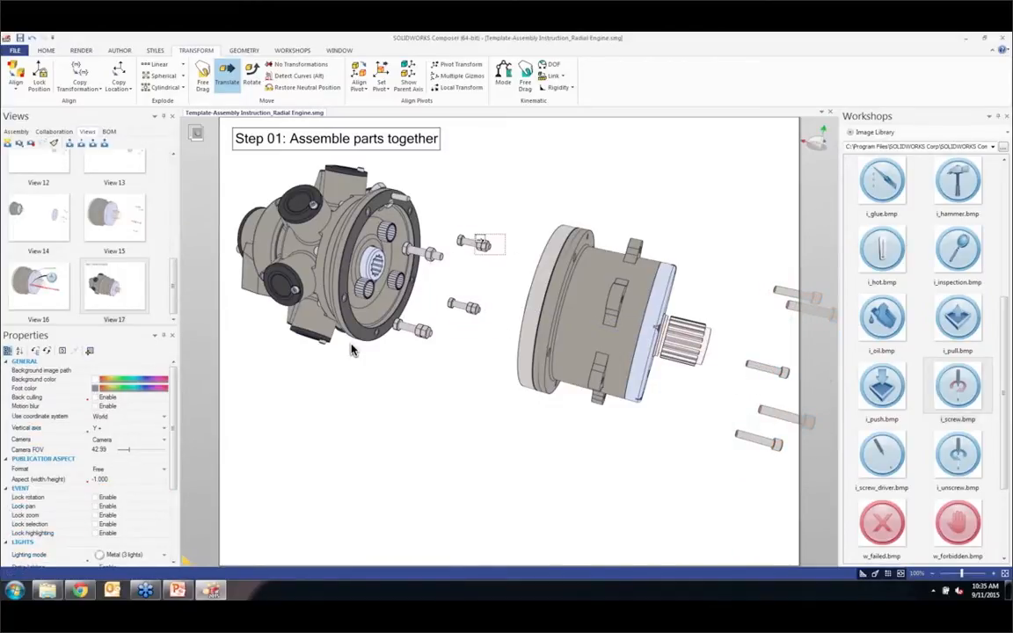
{"action": "left_click_drag", "start_coordinate": [494, 331], "coordinate": [429, 239], "text": "ctrl"}
{"action": "left_click_drag", "start_coordinate": [444, 344], "coordinate": [641, 370], "text": "ctrl"}
{"action": "left_click", "coordinate": [434, 222]}
{"action": "left_click_drag", "start_coordinate": [430, 219], "coordinate": [493, 353]}
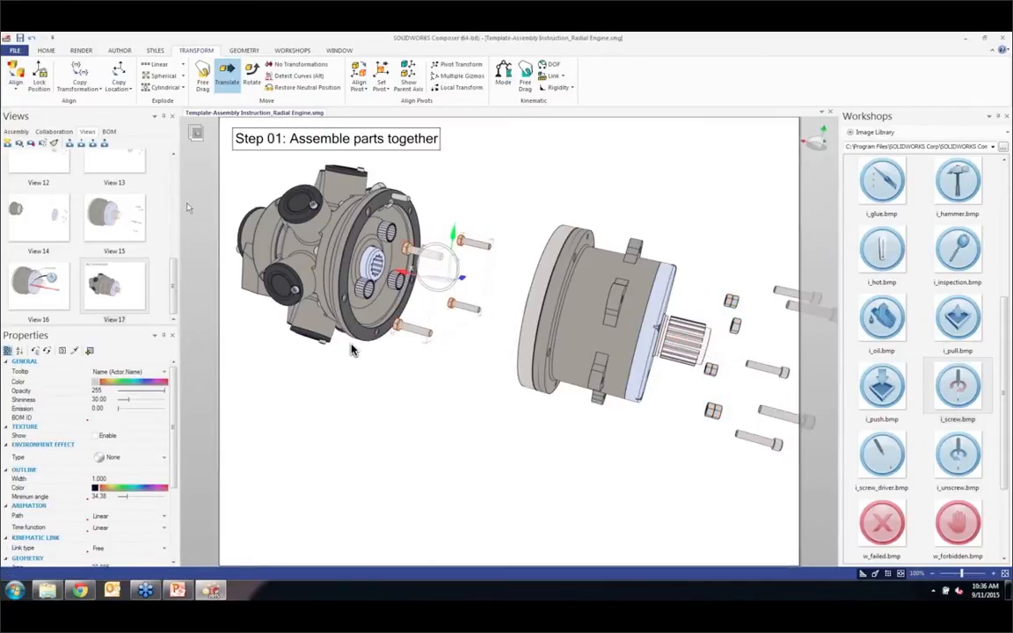
{"action": "scroll", "coordinate": [351, 350], "scroll_direction": "down", "scroll_amount": 5}
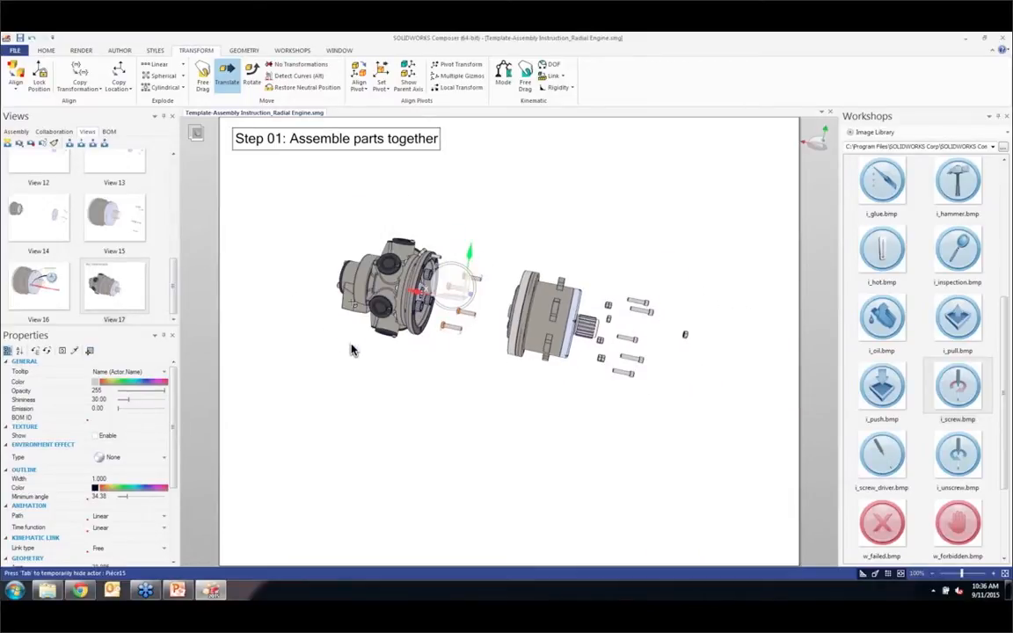
{"action": "scroll", "coordinate": [352, 350], "scroll_direction": "up", "scroll_amount": 4}
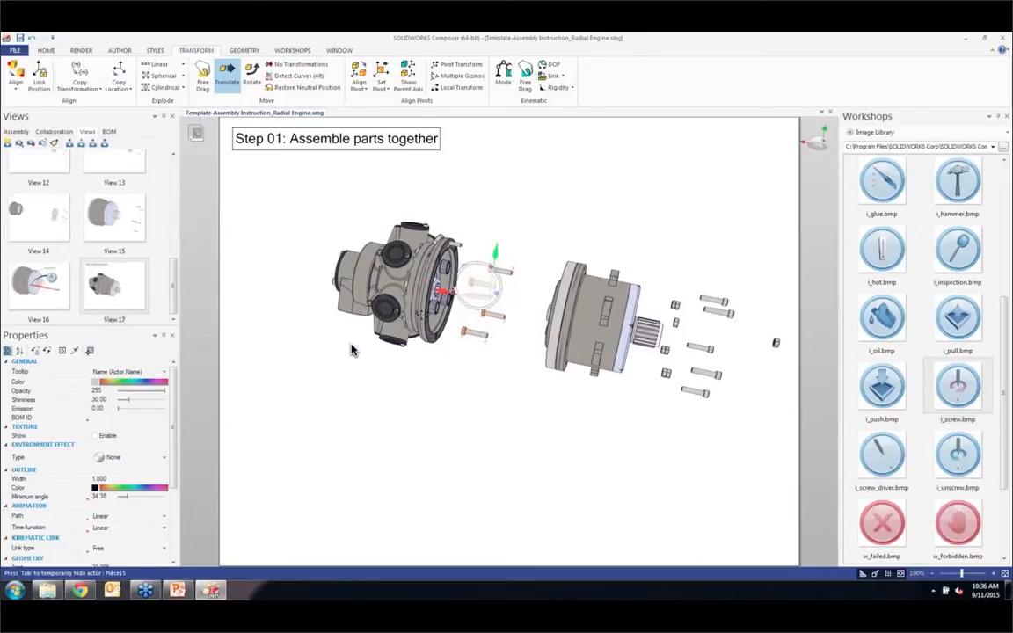
Step: Delete the "Step 01: Assemble parts together" text and update View 17 with the exploded engine layout
{"action": "left_click", "coordinate": [309, 139]}
{"action": "scroll", "coordinate": [321, 190], "scroll_direction": "down", "scroll_amount": 2}
{"action": "scroll", "coordinate": [420, 254], "scroll_direction": "up", "scroll_amount": 3}
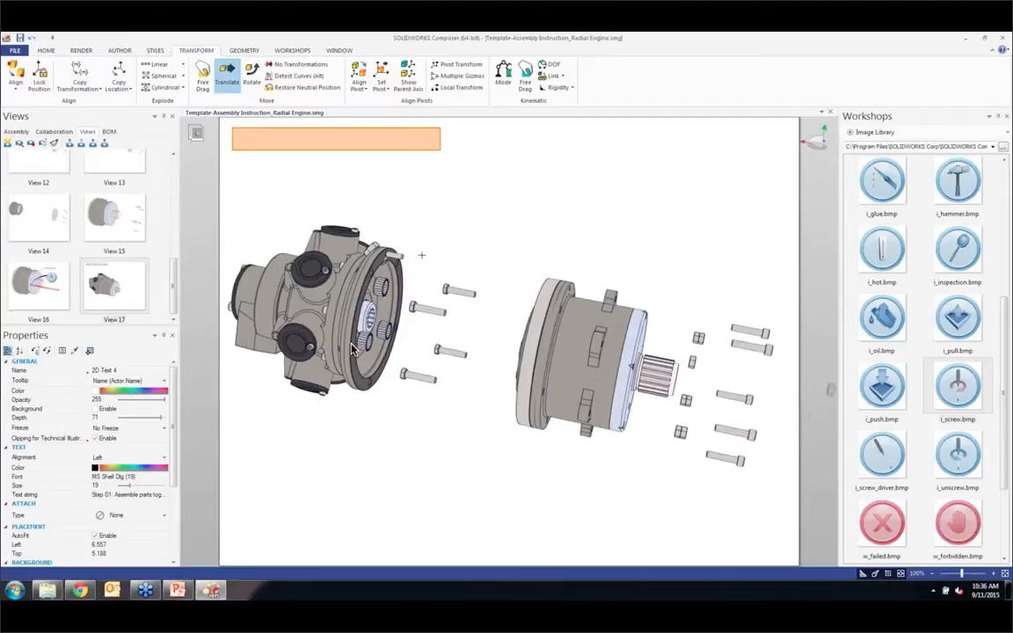
{"action": "key", "text": "Delete"}
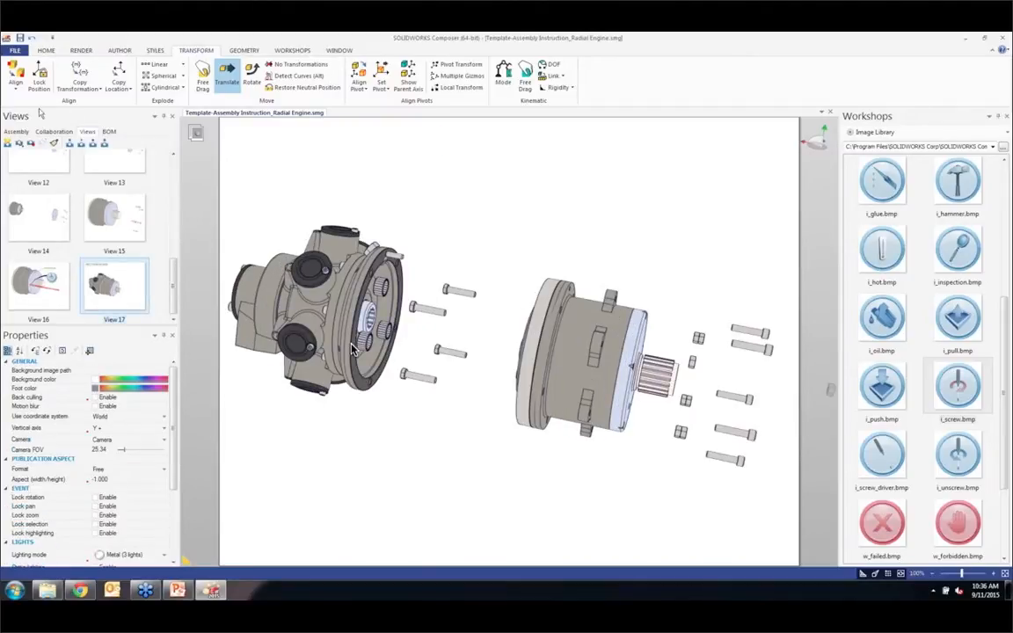
{"action": "left_click", "coordinate": [31, 142]}
Step: Copy the gearbox's transformation to the formed hex screws and capture the result as a new view
{"action": "left_click_drag", "start_coordinate": [418, 268], "coordinate": [476, 422]}
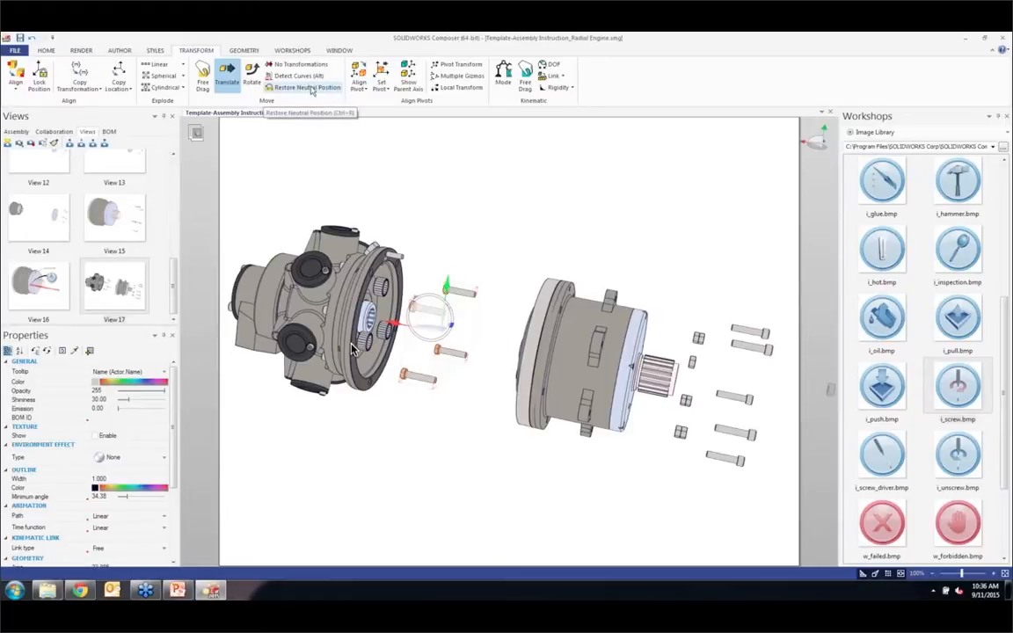
{"action": "left_click", "coordinate": [548, 336]}
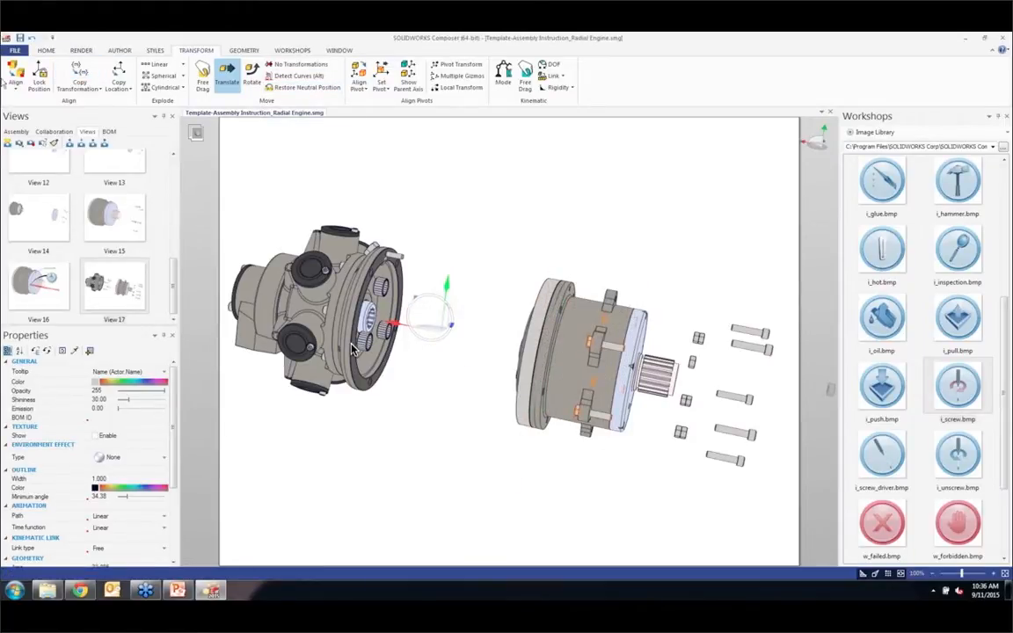
{"action": "key", "text": "ctrl+w"}
Step: Restore the hex nuts to their neutral position, copy the gearbox's transformation to them and capture another view
{"action": "left_click_drag", "start_coordinate": [684, 322], "coordinate": [701, 453]}
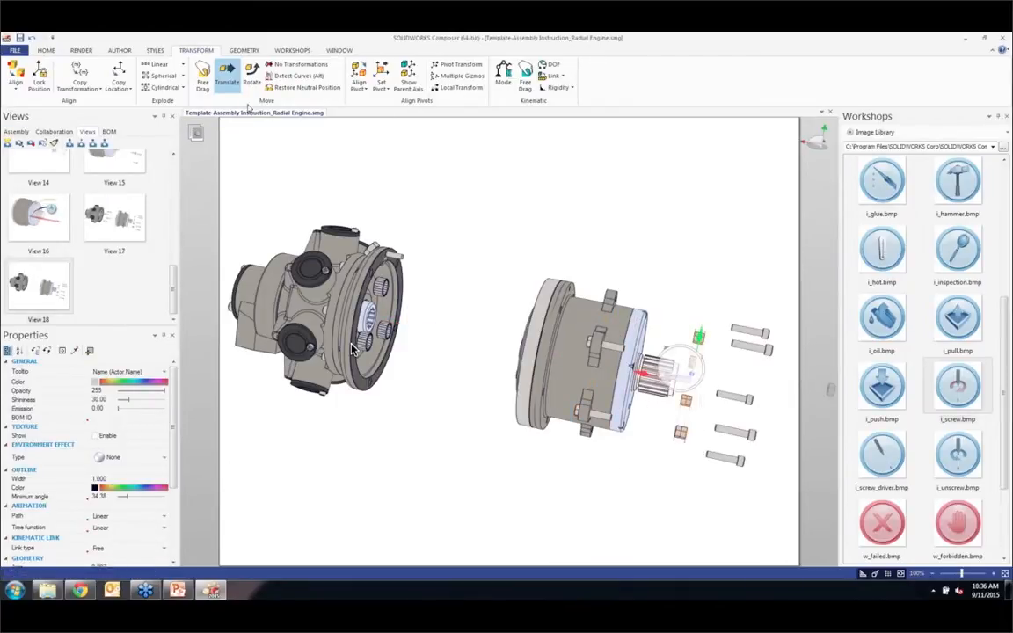
{"action": "left_click", "coordinate": [296, 87]}
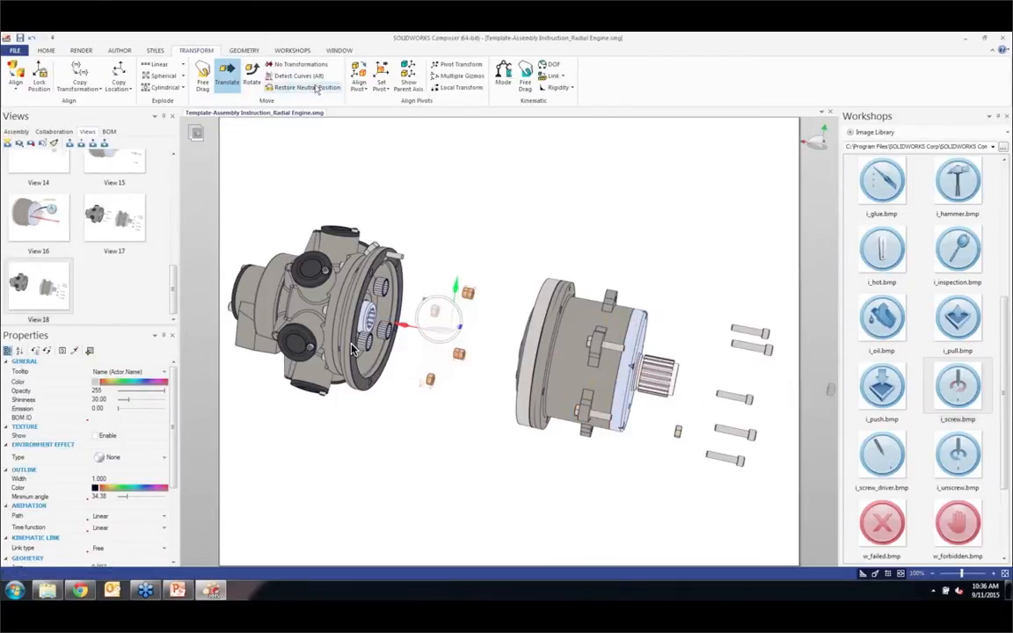
{"action": "left_click", "coordinate": [80, 73]}
{"action": "left_click", "coordinate": [615, 344]}
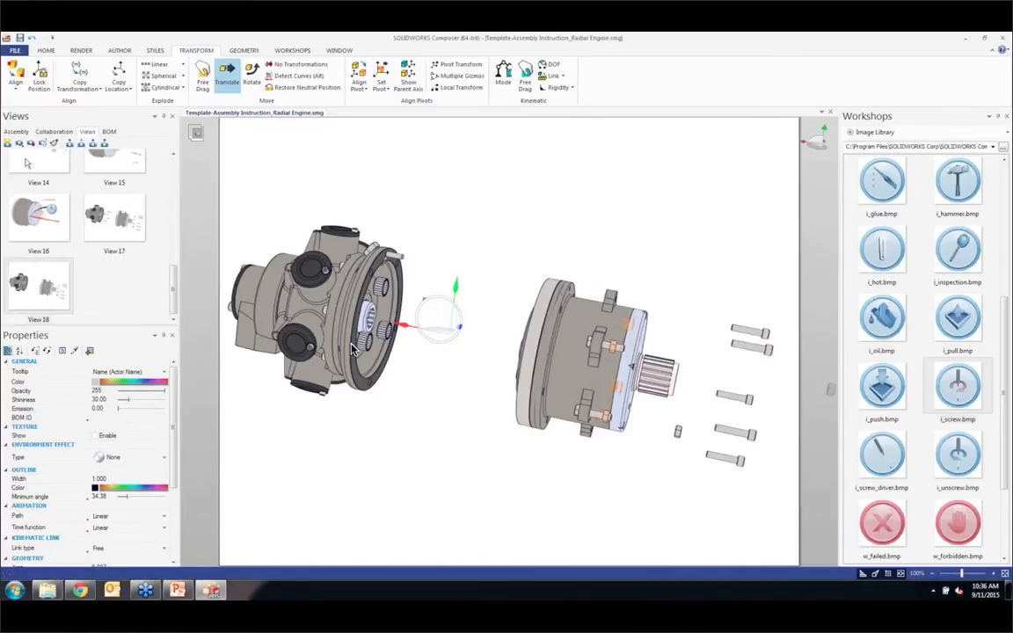
{"action": "left_click", "coordinate": [6, 143]}
Step: Copy the gearbox's transformation to the leftover hex nut beside the output shaft
{"action": "left_click_drag", "start_coordinate": [671, 411], "coordinate": [692, 452]}
{"action": "left_click", "coordinate": [79, 68]}
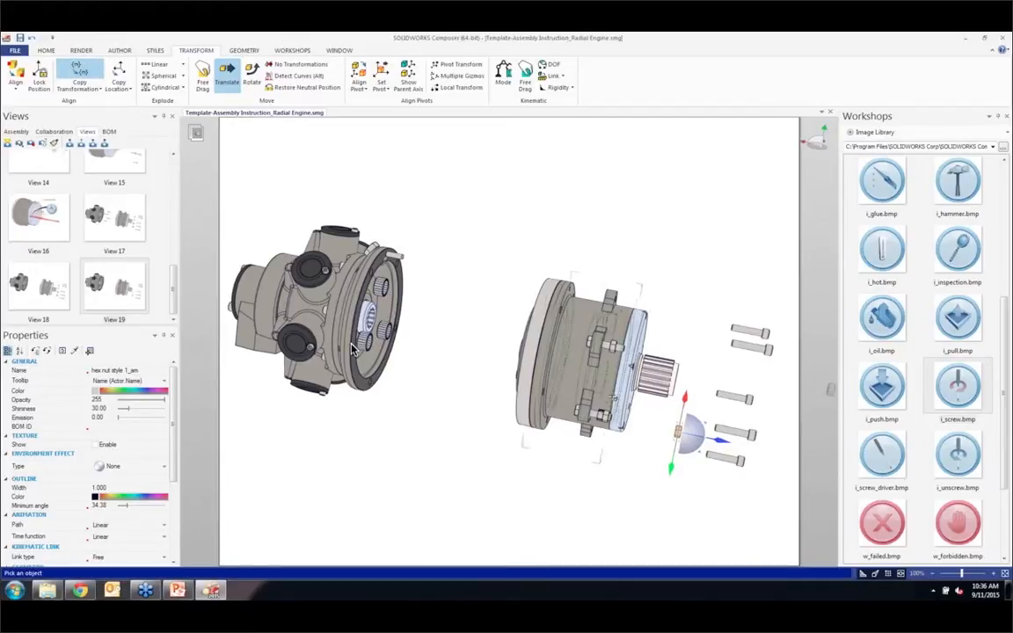
{"action": "left_click", "coordinate": [580, 389]}
{"action": "left_click", "coordinate": [572, 475]}
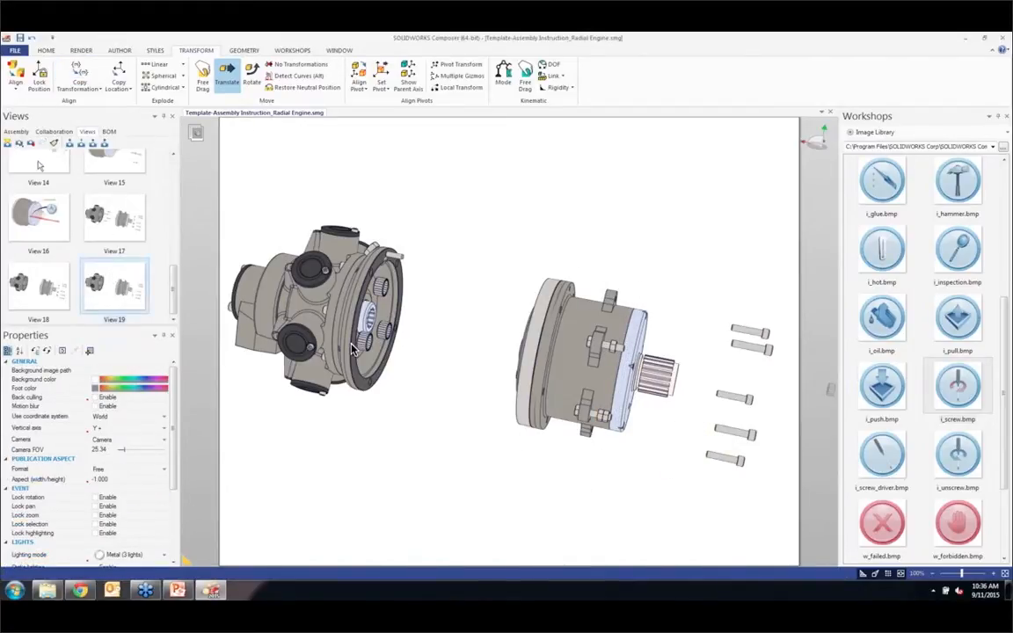
Step: Restore the gearbox with its hex screws and nuts to their neutral position against the cylinder block and capture a new view
{"action": "left_click_drag", "start_coordinate": [490, 232], "coordinate": [694, 475]}
{"action": "middle_click_drag", "start_coordinate": [607, 408], "coordinate": [561, 389]}
{"action": "left_click", "coordinate": [310, 88]}
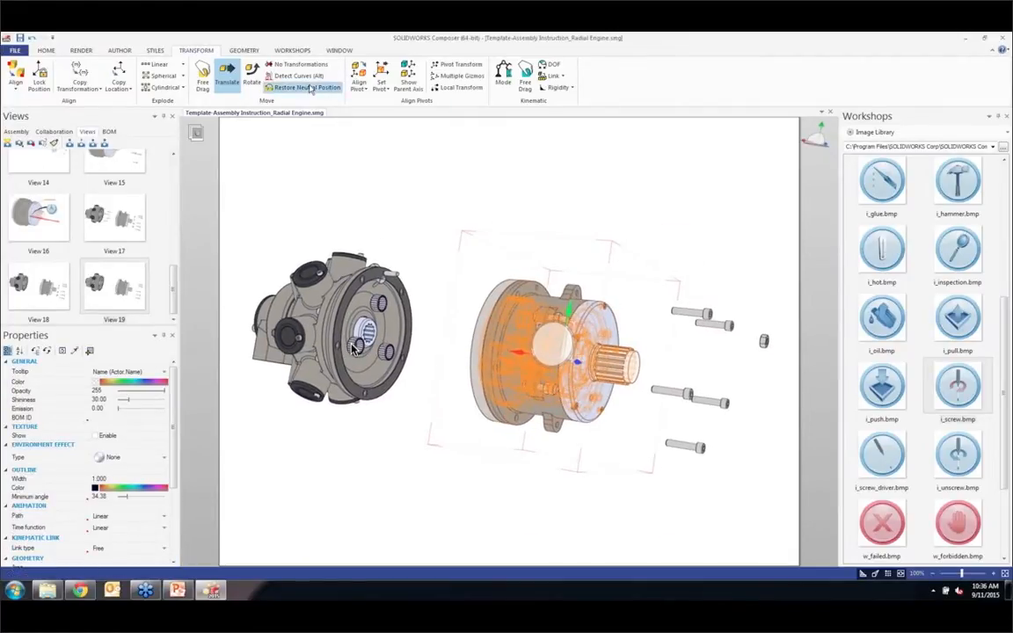
{"action": "left_click", "coordinate": [8, 143]}
Step: Restore the remaining cap screws and stray nut to their neutral position and capture the fully assembled engine as a new view
{"action": "left_click_drag", "start_coordinate": [623, 282], "coordinate": [791, 507]}
{"action": "left_click", "coordinate": [309, 89]}
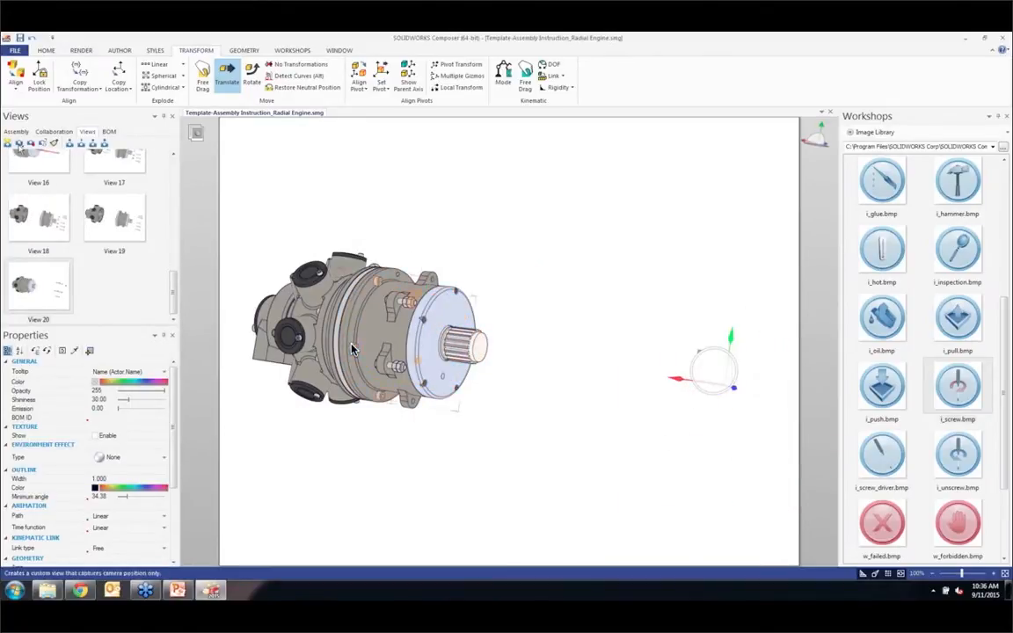
{"action": "left_click", "coordinate": [8, 143]}
Step: Enlarge and centre the assembled engine on the page and update View 21 with this framing
{"action": "left_click", "coordinate": [317, 156]}
{"action": "scroll", "coordinate": [384, 311], "scroll_direction": "up", "scroll_amount": 2}
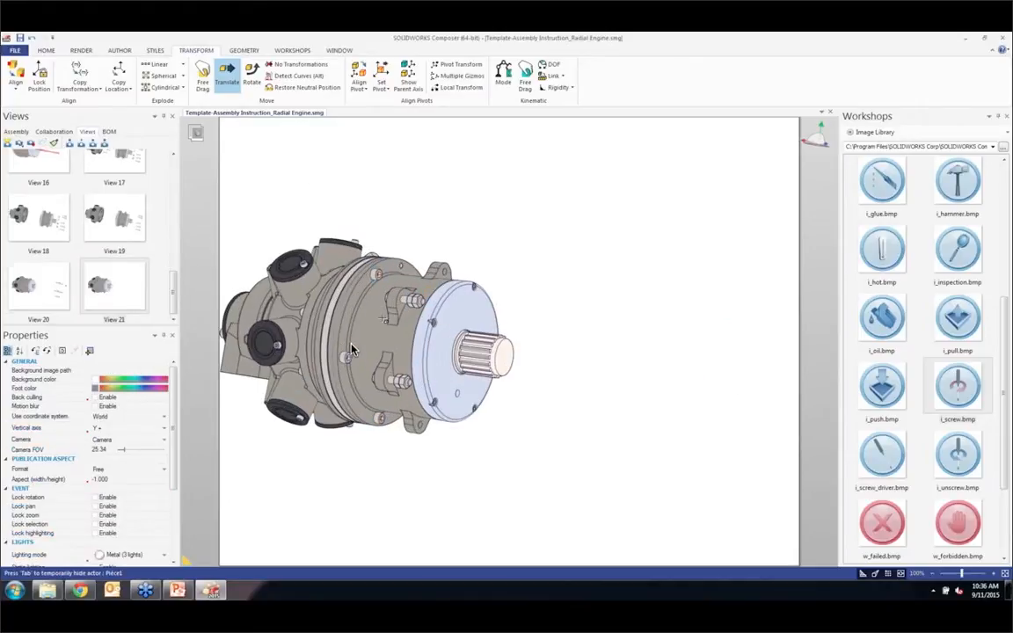
{"action": "middle_click_drag", "start_coordinate": [384, 311], "coordinate": [520, 299]}
{"action": "scroll", "coordinate": [508, 327], "scroll_direction": "up", "scroll_amount": 1}
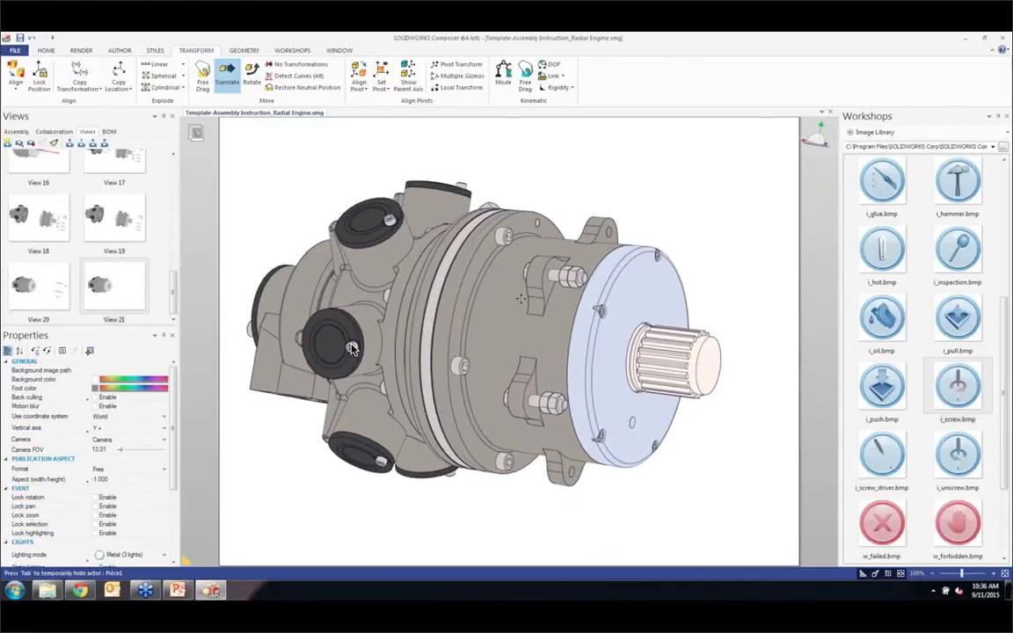
{"action": "left_click", "coordinate": [131, 292]}
{"action": "left_click", "coordinate": [30, 143]}
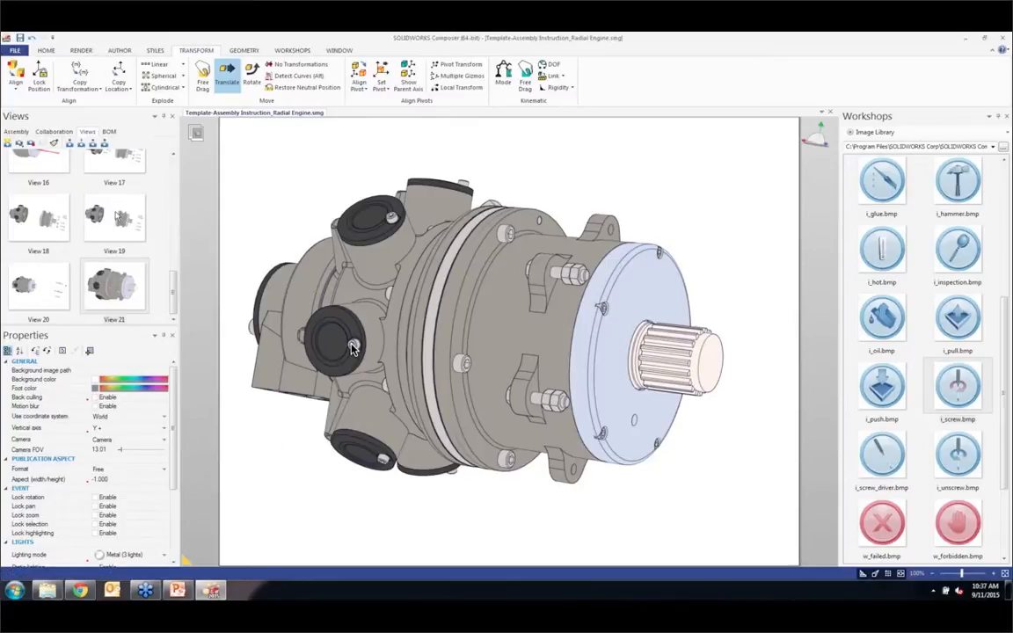
Step: Bring up the Cover view and choose the Bullzip PDF Printer for printing all views of the document
{"action": "left_click", "coordinate": [115, 160]}
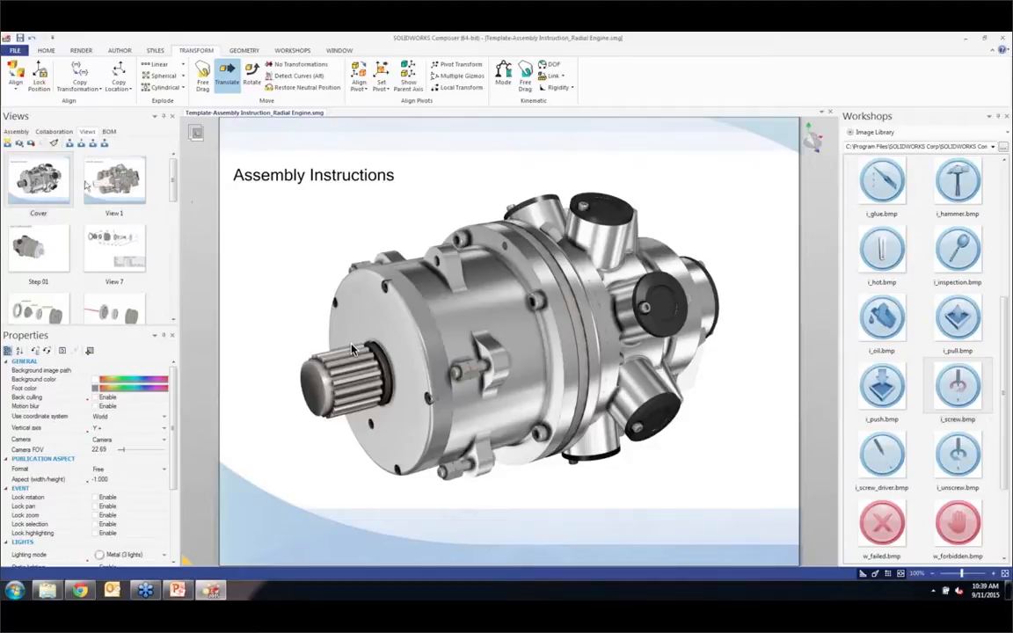
{"action": "left_click", "coordinate": [14, 51]}
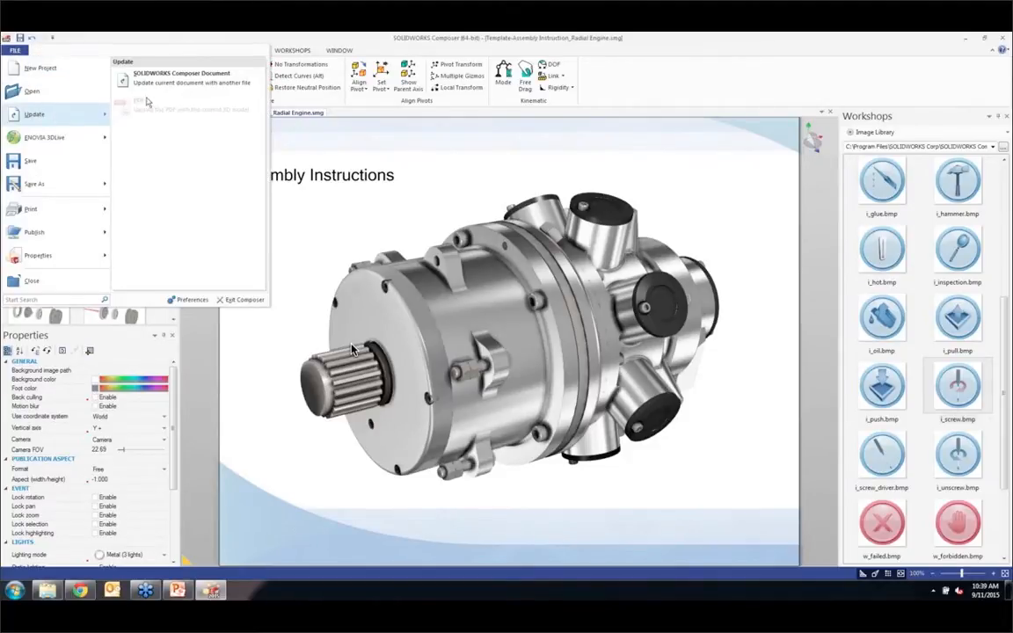
{"action": "left_click", "coordinate": [354, 36]}
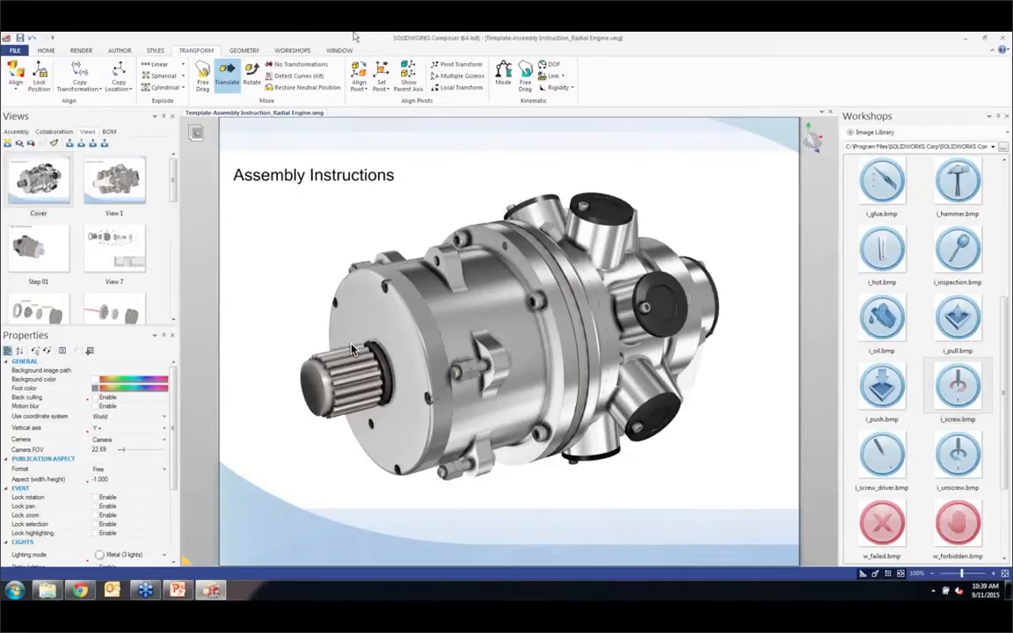
{"action": "left_click", "coordinate": [15, 51]}
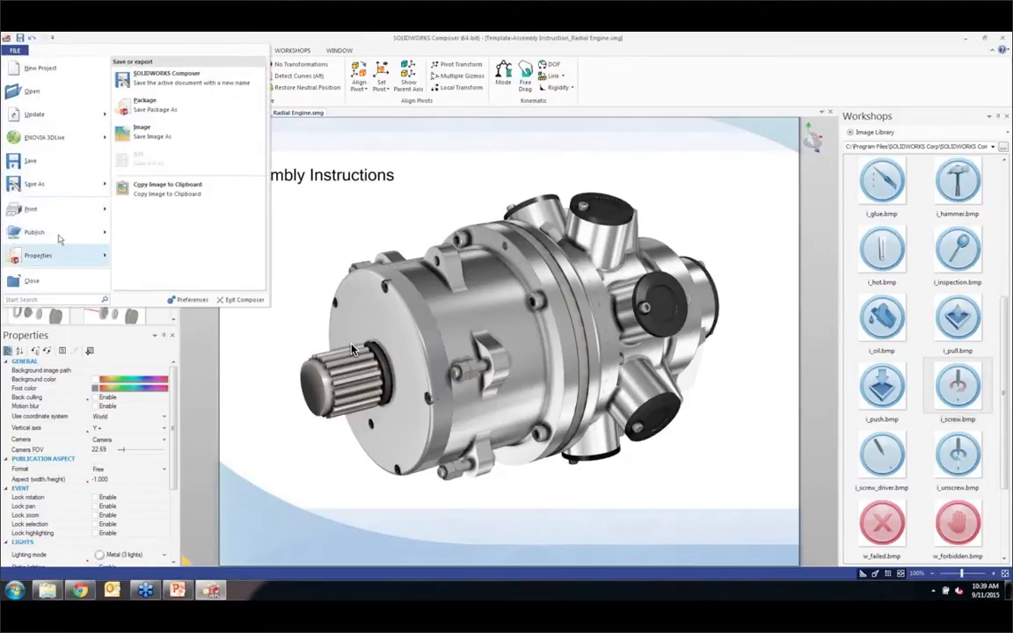
{"action": "mouse_move", "coordinate": [36, 209]}
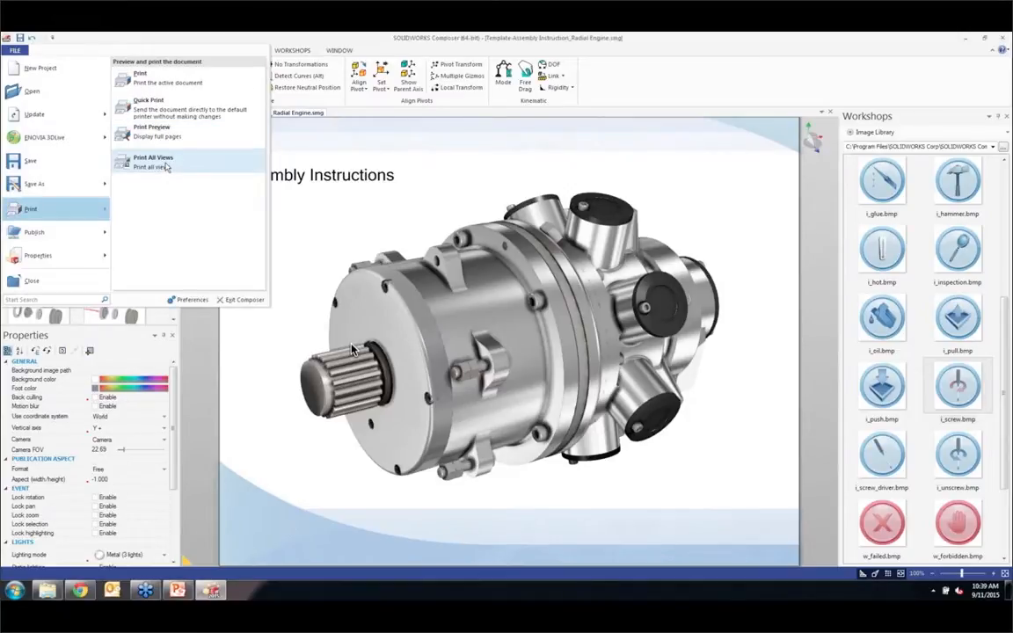
{"action": "left_click", "coordinate": [154, 160]}
{"action": "left_click", "coordinate": [489, 253]}
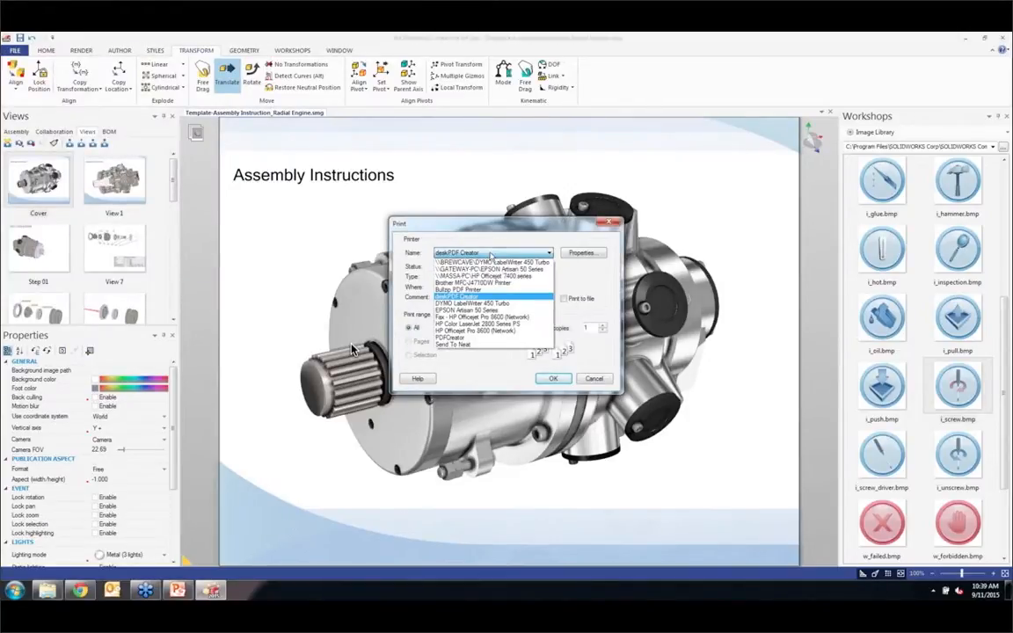
{"action": "left_click", "coordinate": [482, 290]}
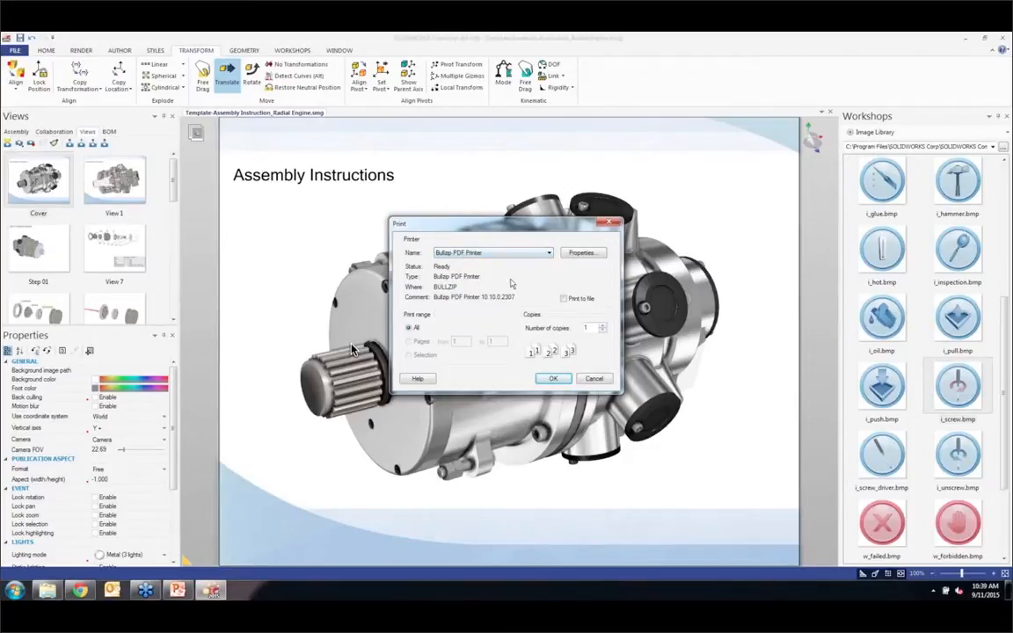
Step: Set the PDF printer's orientation to Landscape and choose its print quality in the advanced options
{"action": "left_click", "coordinate": [584, 253]}
{"action": "left_click", "coordinate": [446, 280]}
{"action": "left_click", "coordinate": [444, 301]}
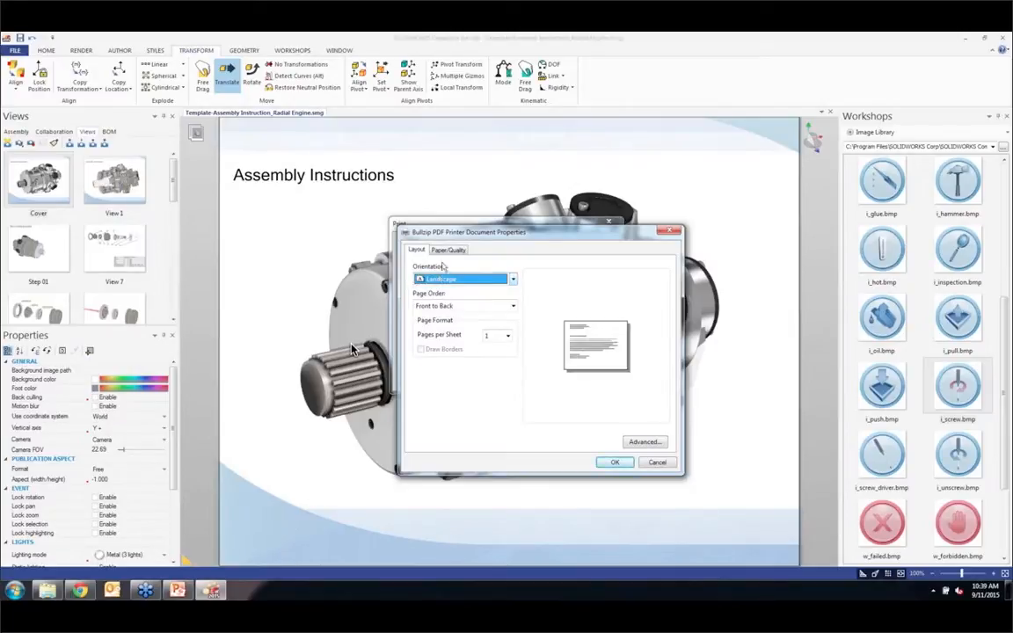
{"action": "left_click", "coordinate": [645, 441]}
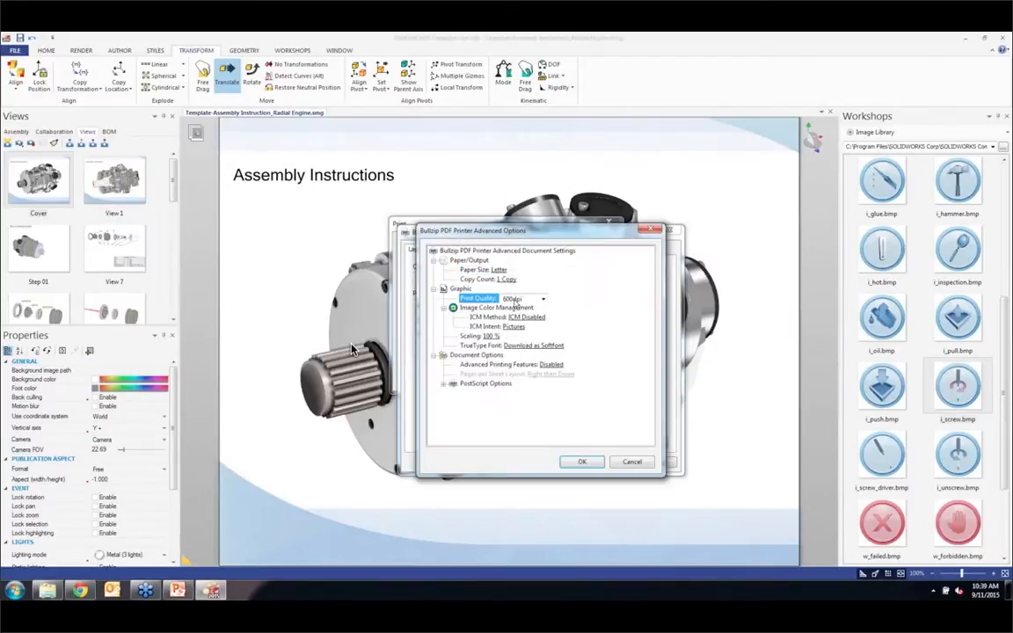
{"action": "left_click", "coordinate": [517, 300]}
{"action": "left_click", "coordinate": [531, 442]}
{"action": "left_click", "coordinate": [582, 461]}
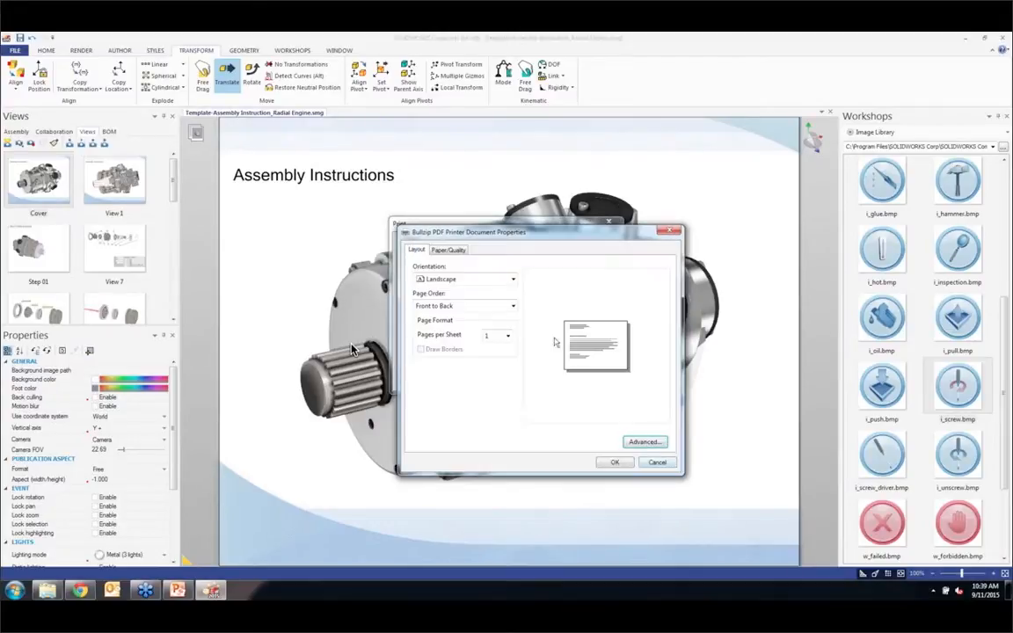
{"action": "left_click", "coordinate": [614, 461]}
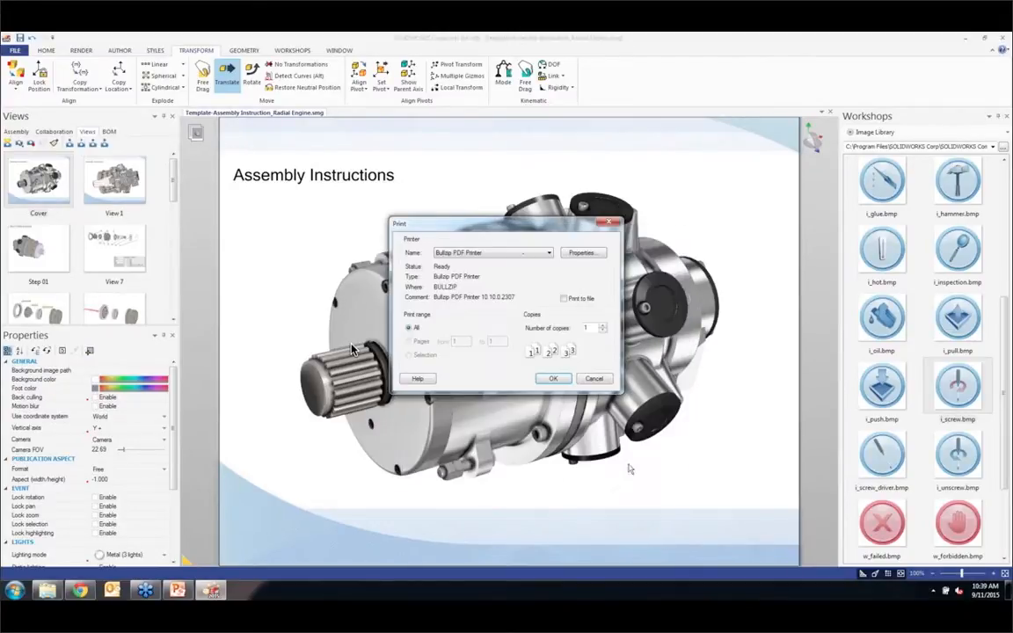
Step: Print all views and save them on the Desktop as Template-Assembly Instruction_Radial Engine.pdf
{"action": "left_click", "coordinate": [567, 378]}
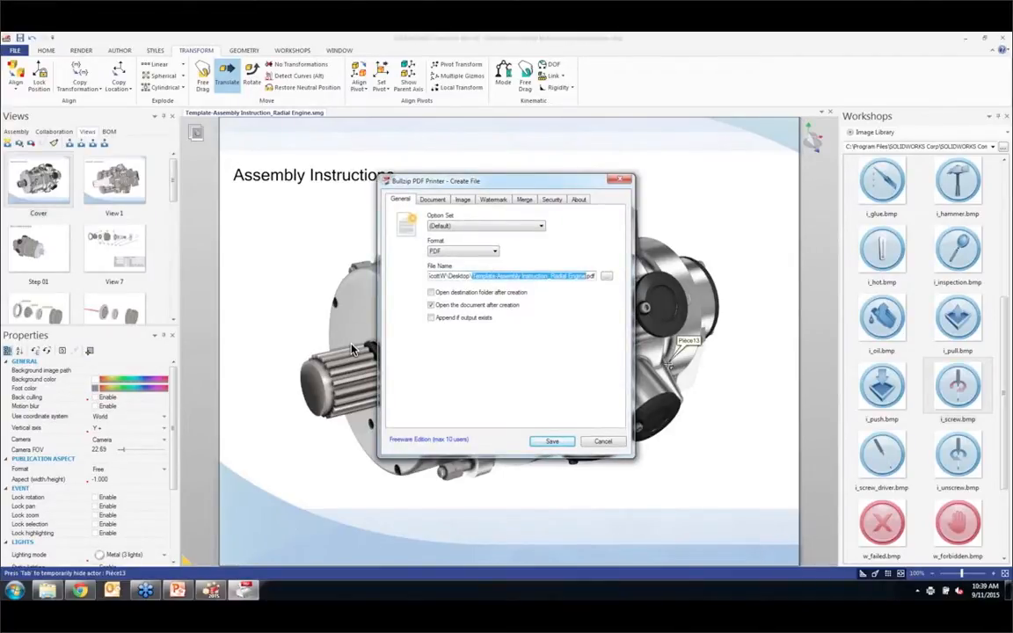
{"action": "left_click", "coordinate": [608, 277]}
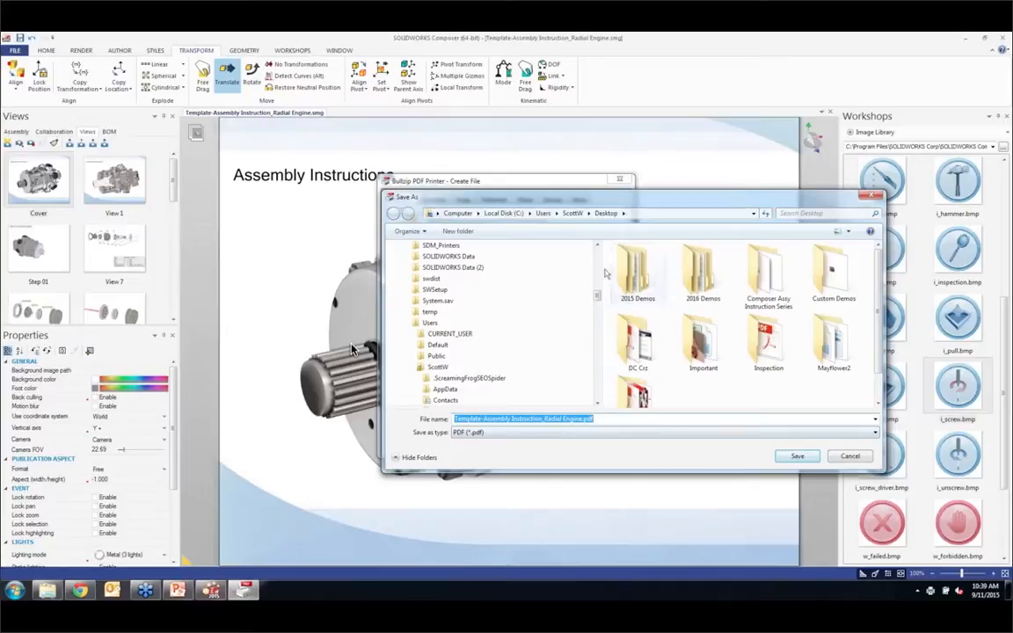
{"action": "left_click", "coordinate": [810, 457]}
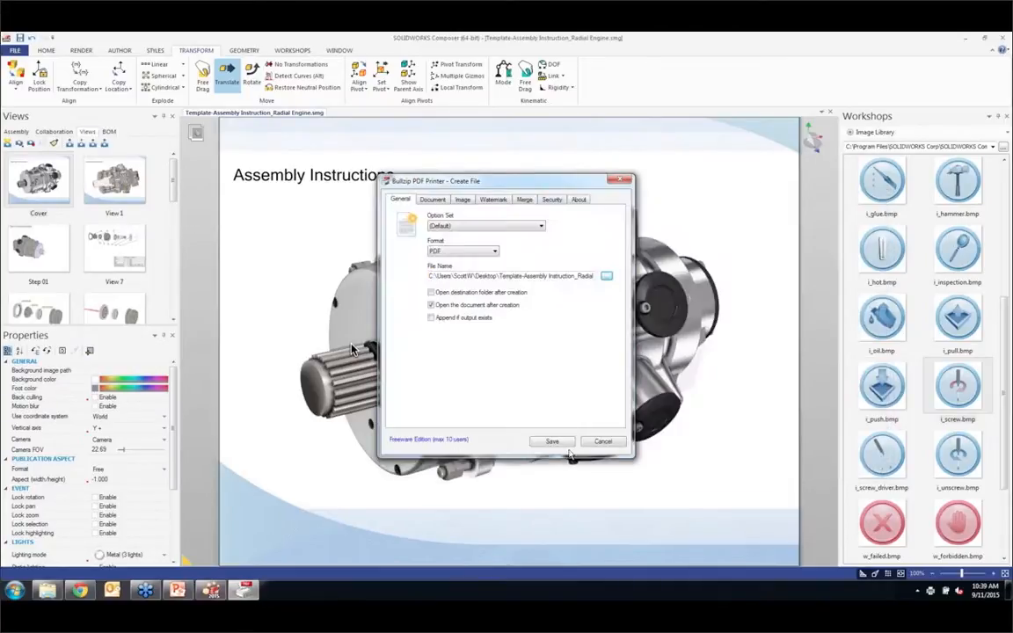
{"action": "left_click", "coordinate": [562, 441]}
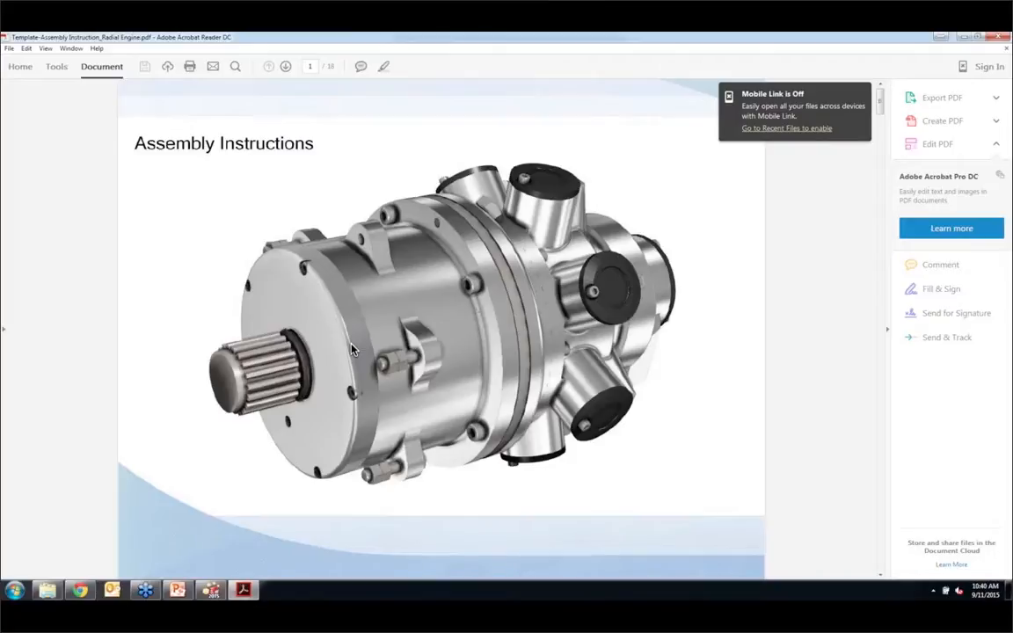
Step: Review the pages of the exported PDF, from the cover to the final assembled engine and back to the annotated screw step
{"action": "scroll", "coordinate": [352, 349], "scroll_direction": "down", "scroll_amount": 2}
{"action": "scroll", "coordinate": [351, 349], "scroll_direction": "down", "scroll_amount": 1}
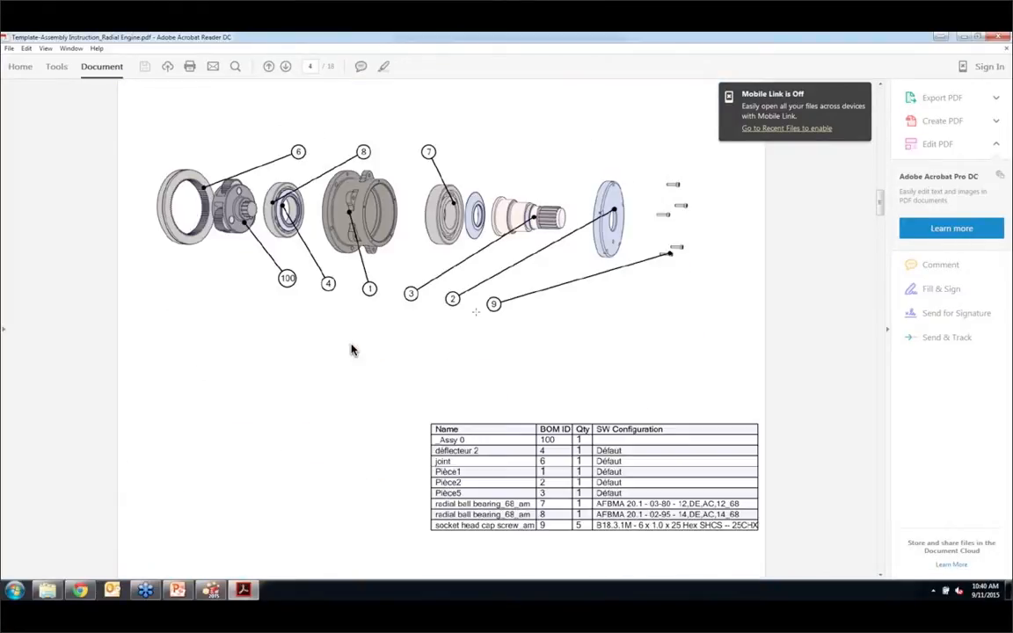
{"action": "scroll", "coordinate": [351, 349], "scroll_direction": "down", "scroll_amount": 5}
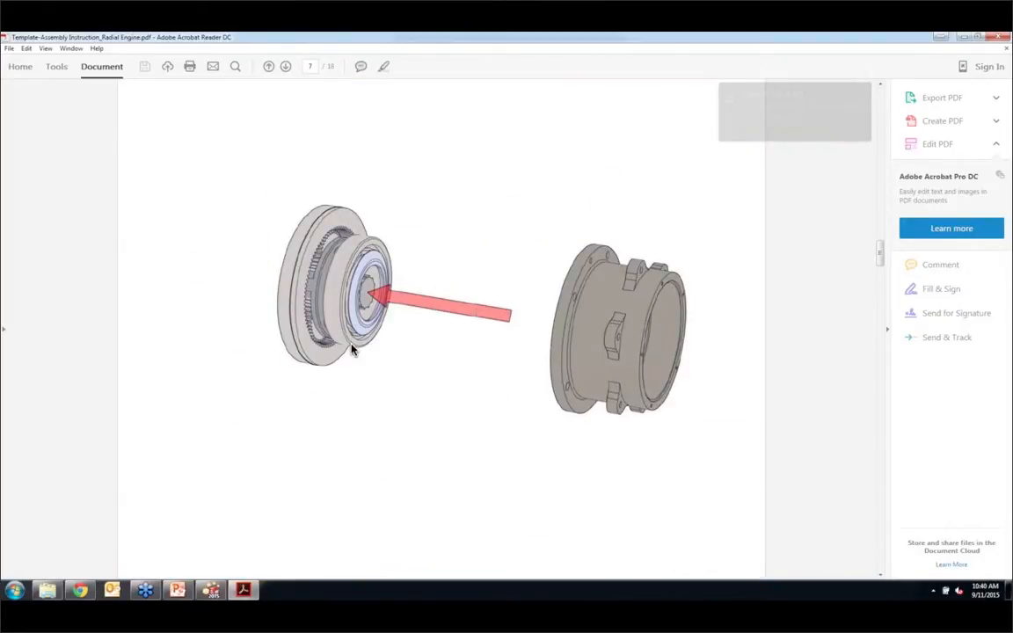
{"action": "scroll", "coordinate": [351, 349], "scroll_direction": "down", "scroll_amount": 2}
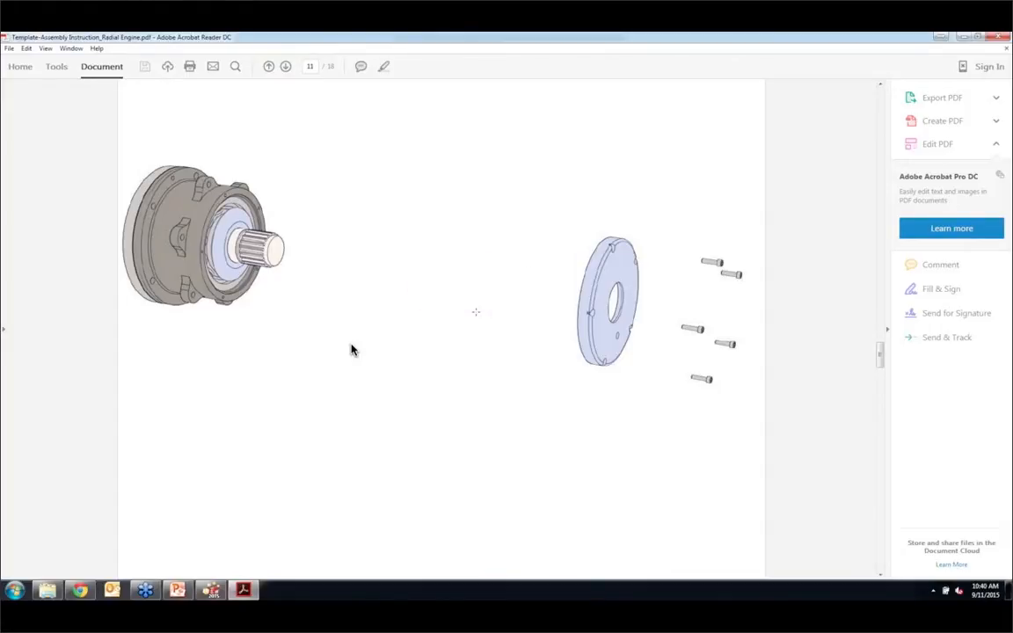
{"action": "scroll", "coordinate": [351, 349], "scroll_direction": "down", "scroll_amount": 1}
{"action": "scroll", "coordinate": [351, 349], "scroll_direction": "down", "scroll_amount": 5}
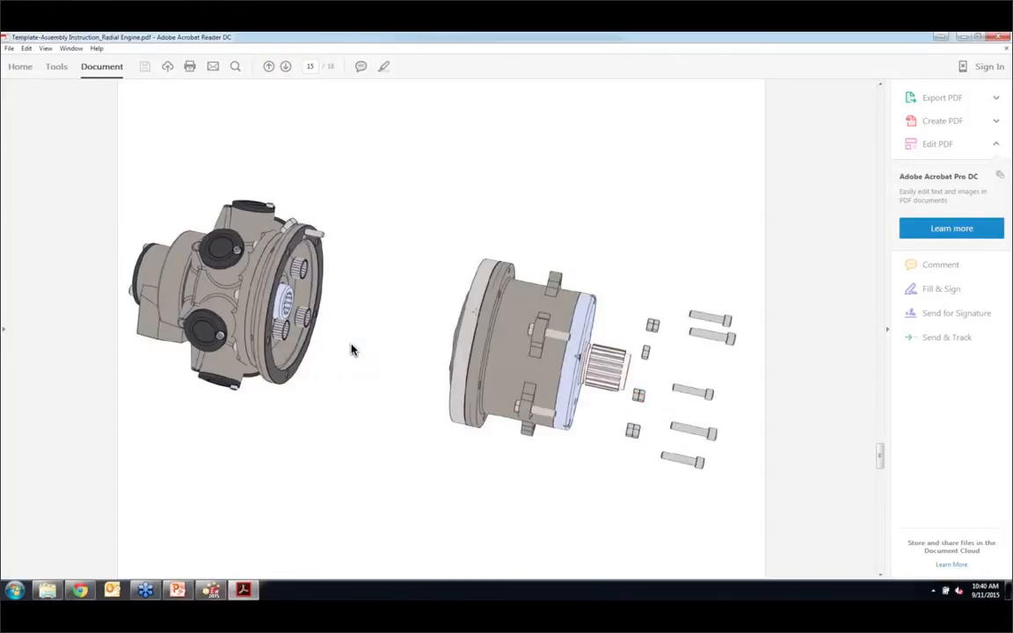
{"action": "scroll", "coordinate": [351, 349], "scroll_direction": "down", "scroll_amount": 1}
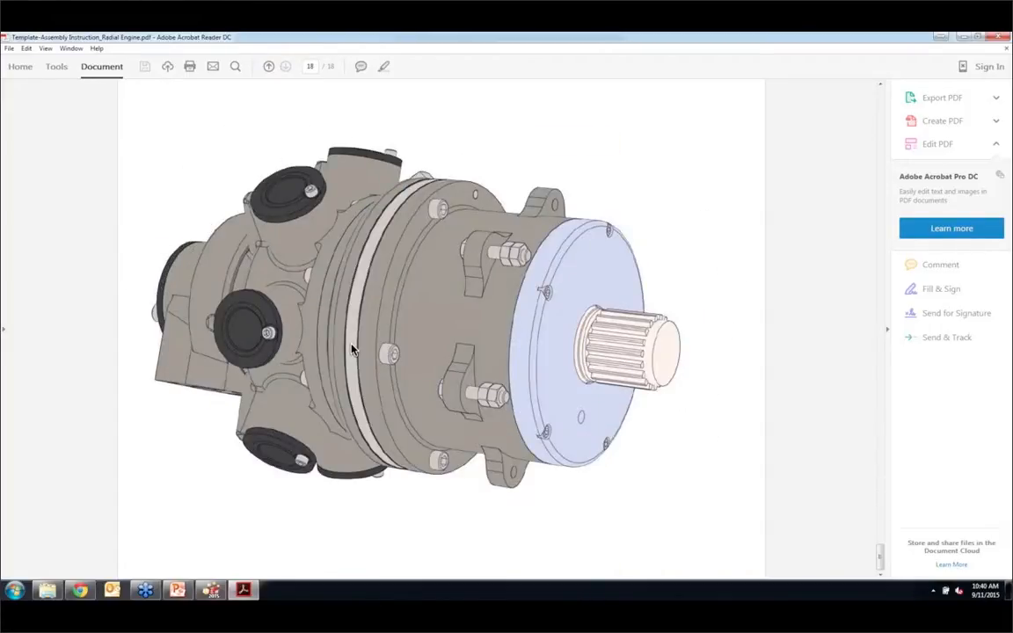
{"action": "scroll", "coordinate": [351, 349], "scroll_direction": "up", "scroll_amount": 4}
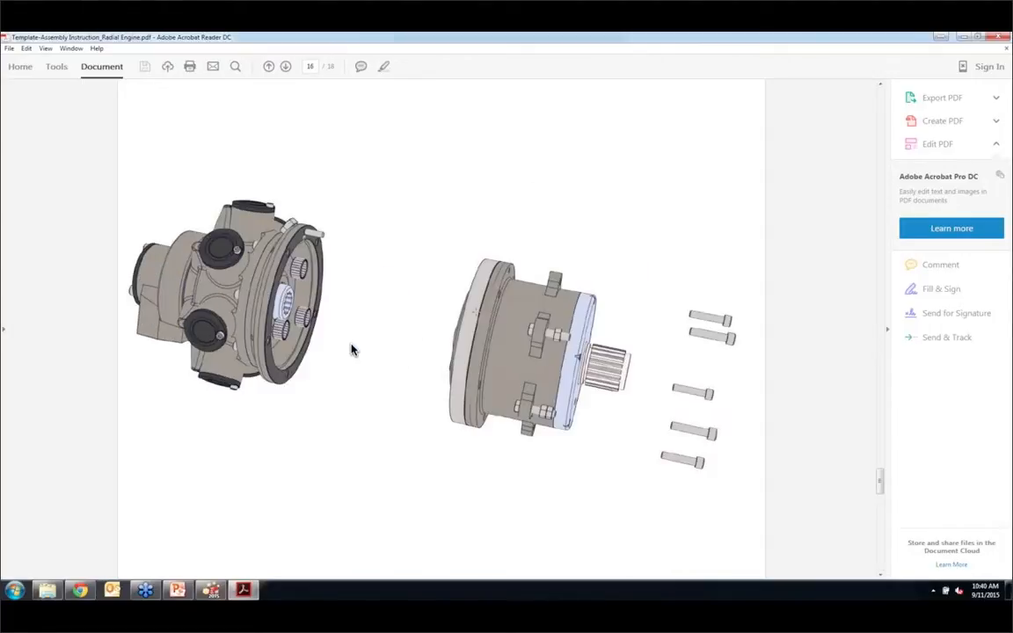
{"action": "scroll", "coordinate": [351, 349], "scroll_direction": "up", "scroll_amount": 1}
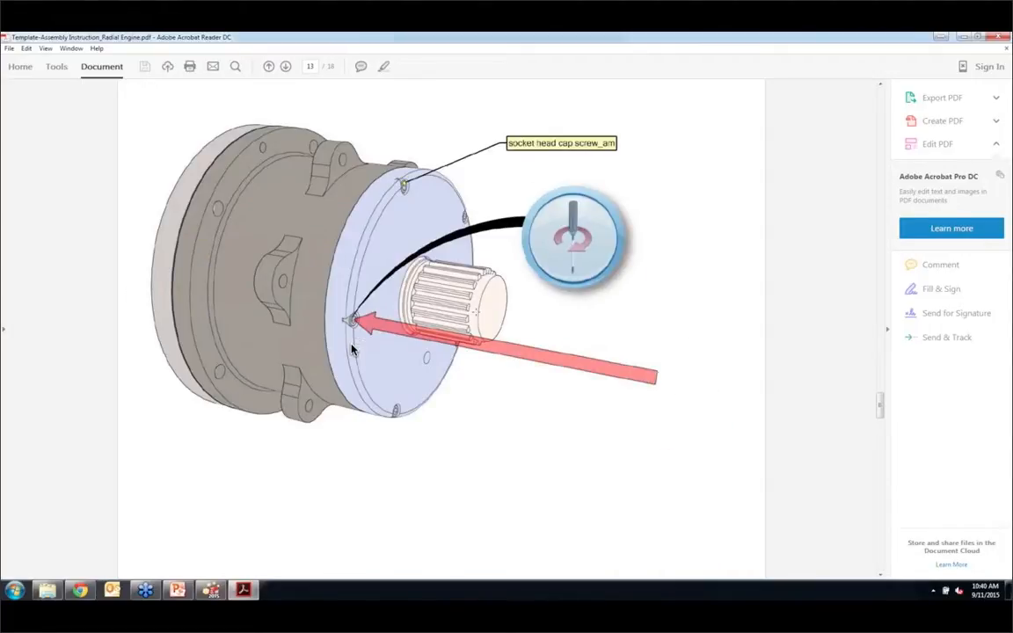